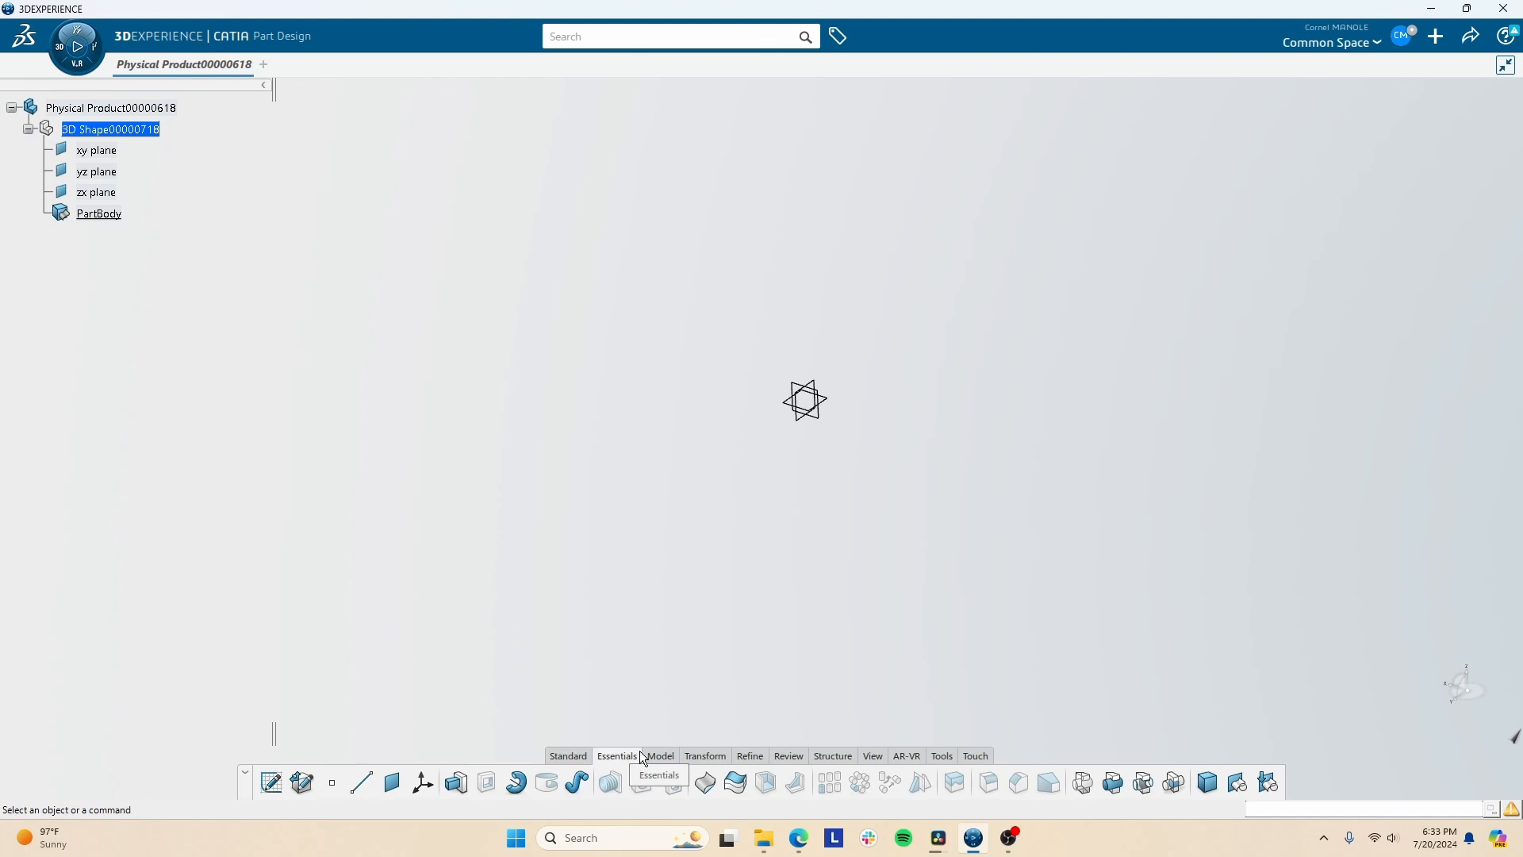
# Start a positioned sketch on the zx plane and draw a circle of about 95 mm radius centred on the origin.
pyautogui.moveTo(761, 749)
pyautogui.click(270, 783)
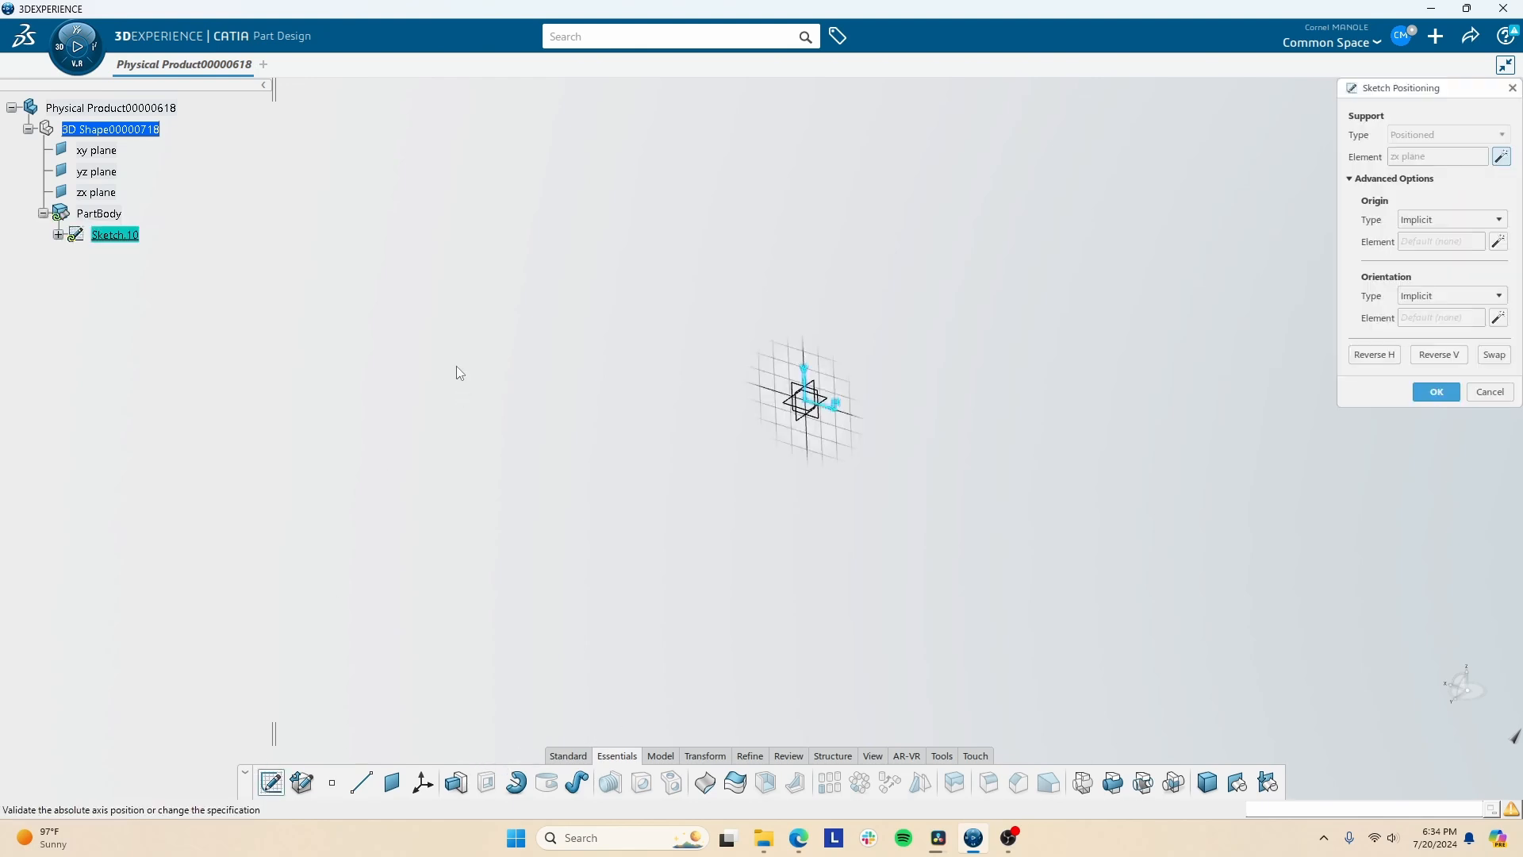
pyautogui.click(823, 419)
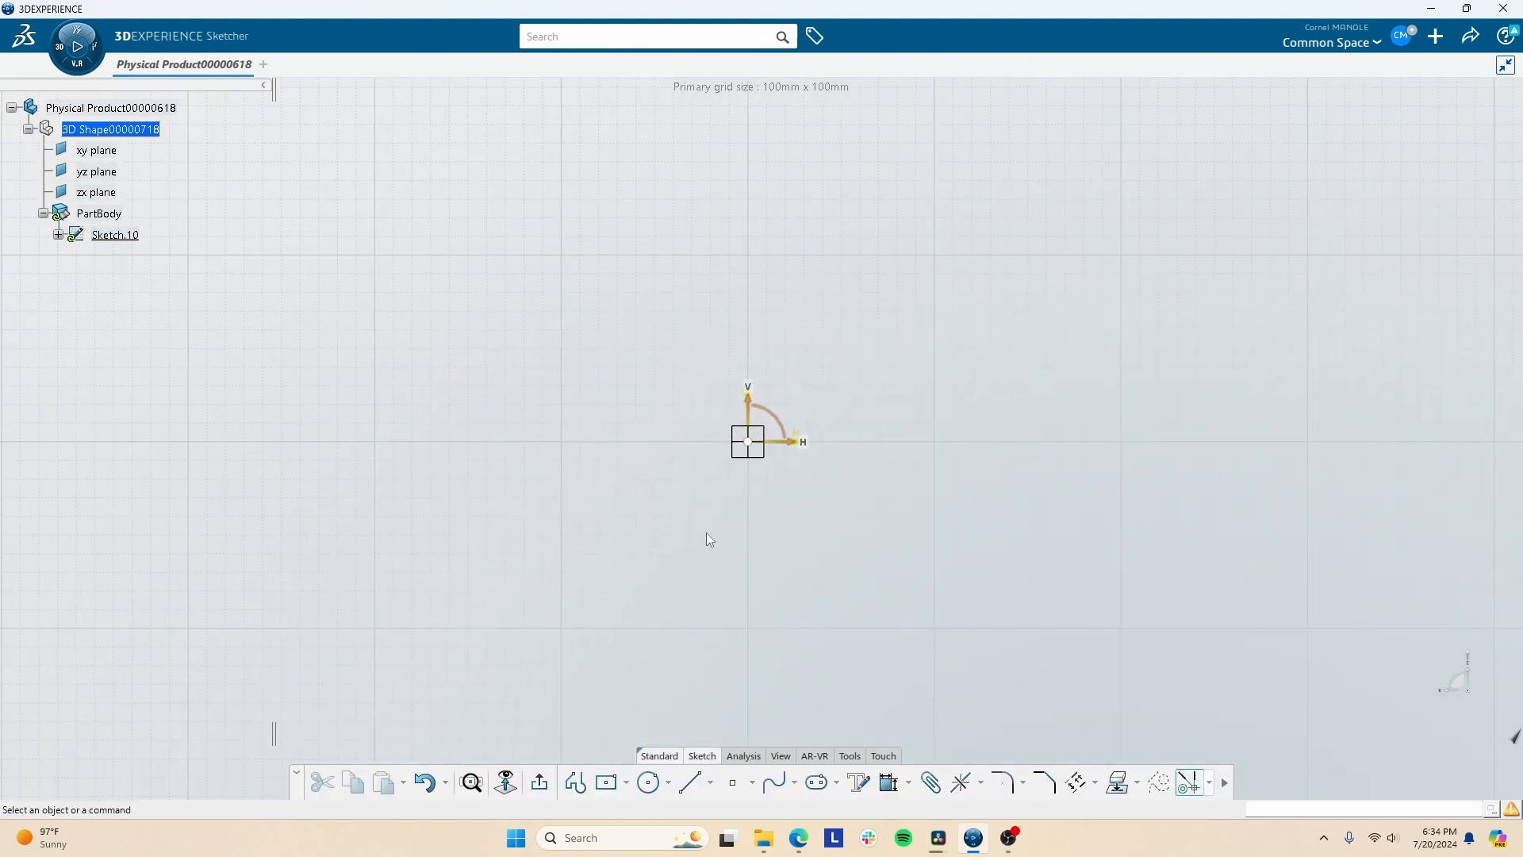
pyautogui.moveTo(706, 533)
pyautogui.mouseDown(button='middle')
pyautogui.moveTo(632, 415)
pyautogui.moveTo(680, 404)
pyautogui.moveTo(711, 493)
pyautogui.mouseUp(button='middle')
pyautogui.click(665, 787)
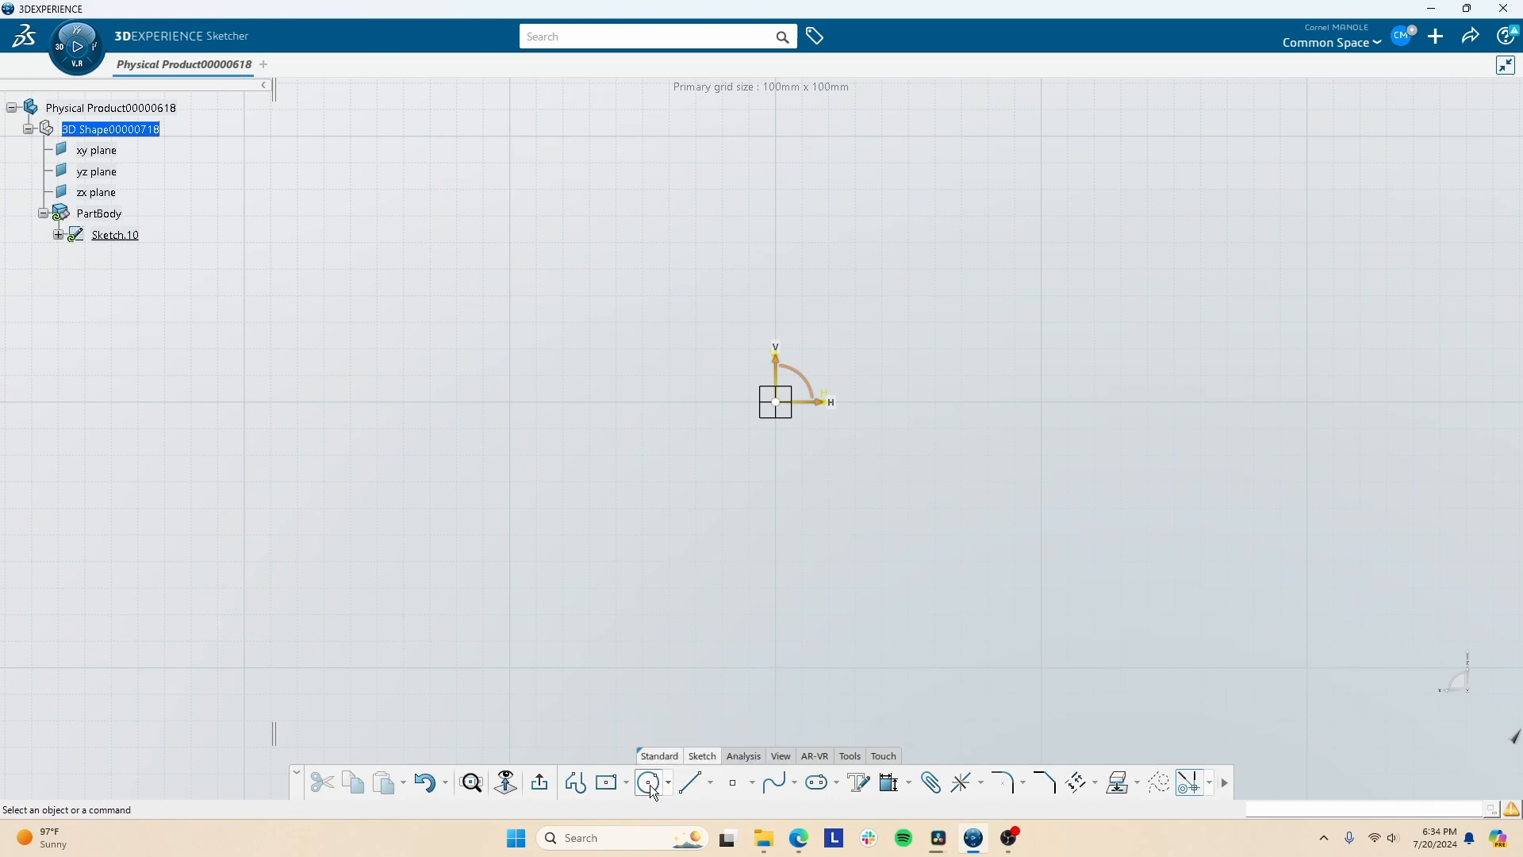
pyautogui.click(776, 402)
pyautogui.click(575, 558)
pyautogui.click(452, 627)
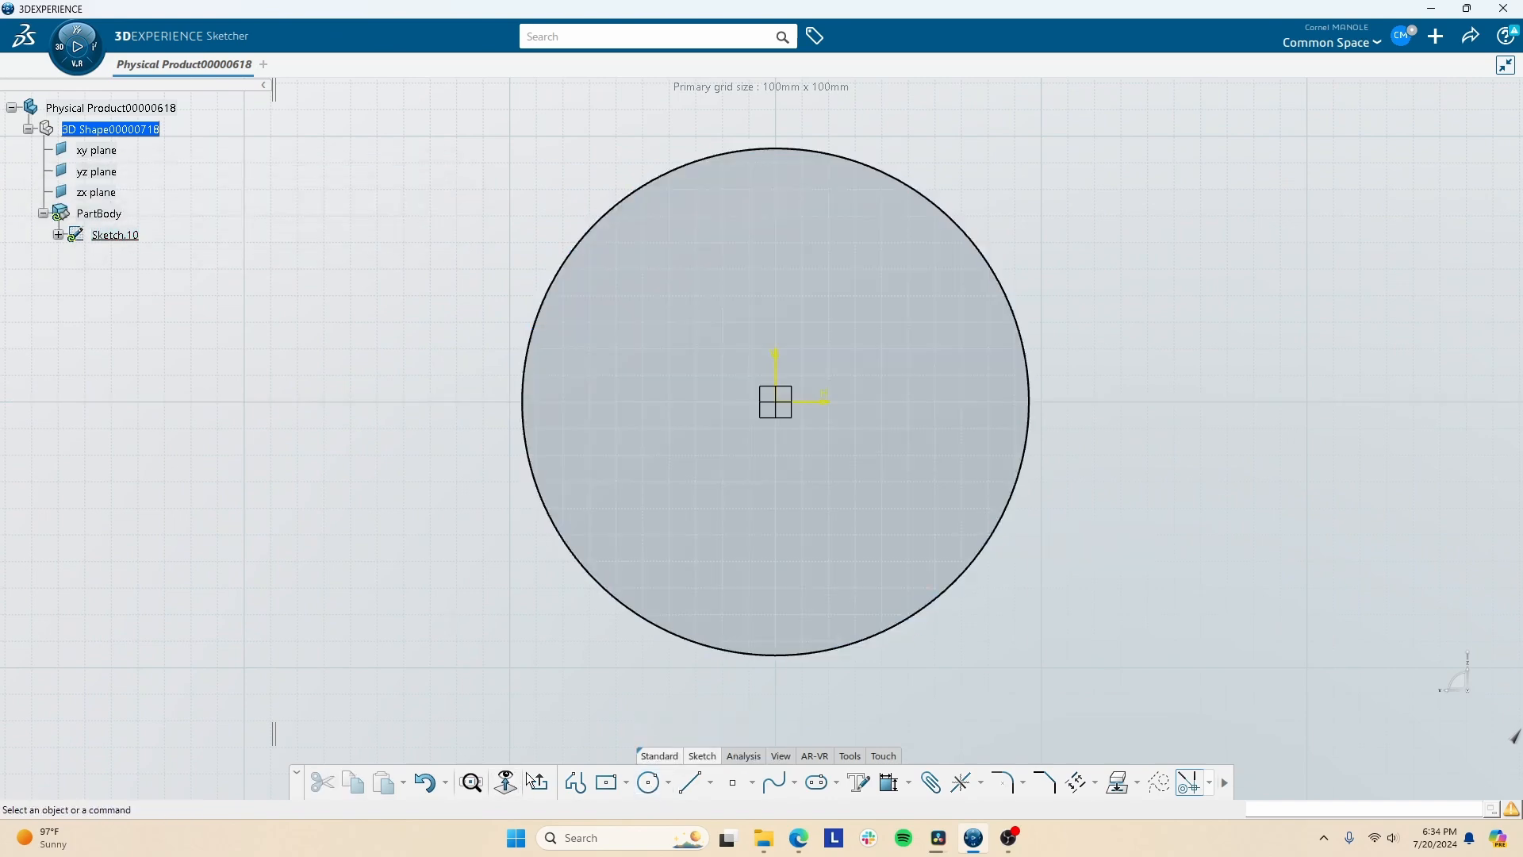
# Dimension the circle's radius as 100 mm and exit the sketch.
pyautogui.click(823, 653)
pyautogui.click(1013, 596)
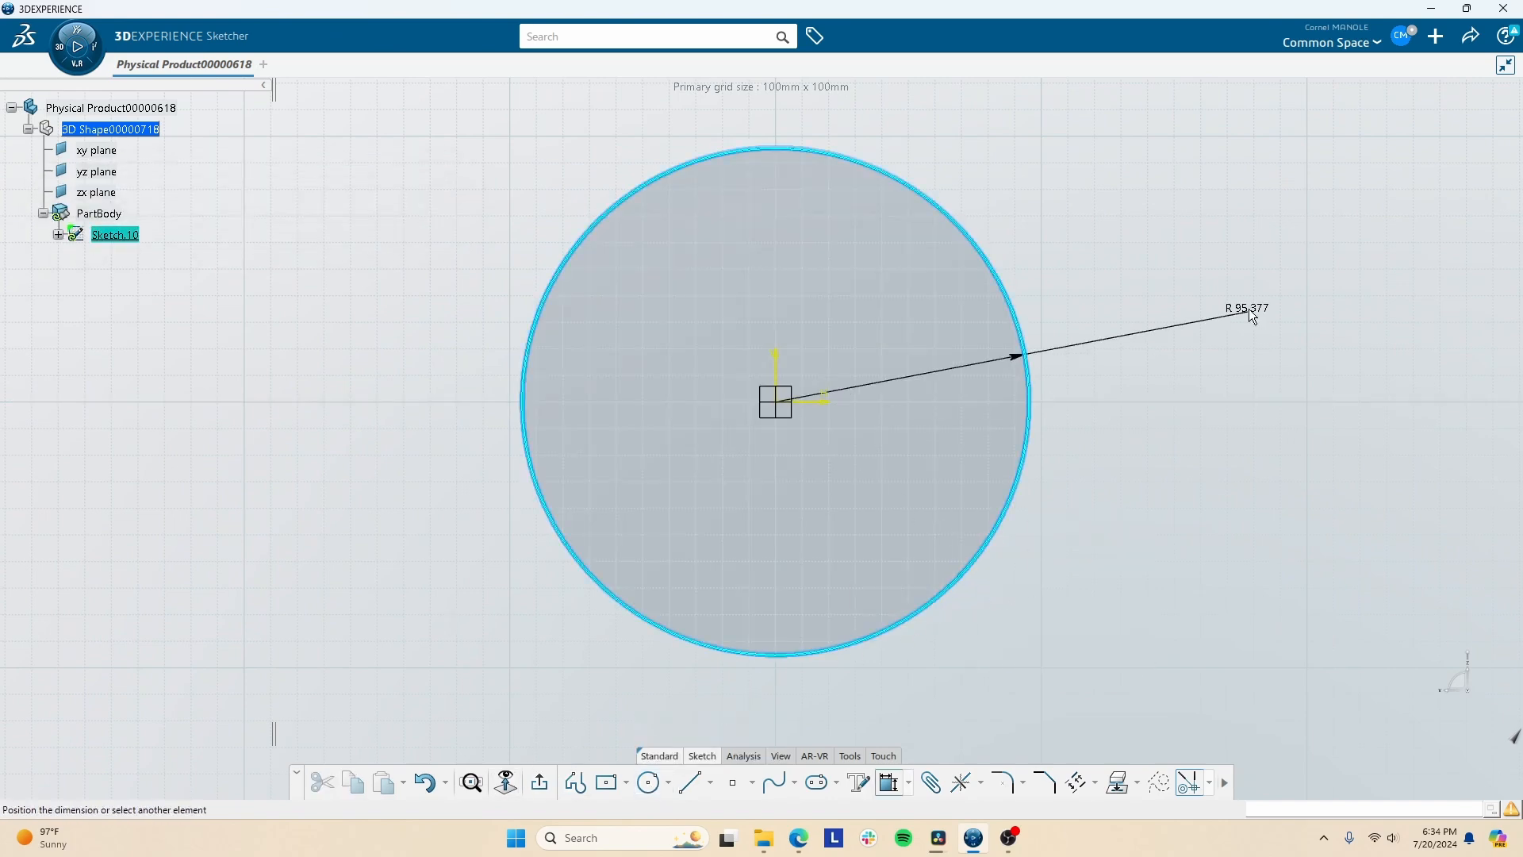
pyautogui.click(1228, 396)
pyautogui.write('100')
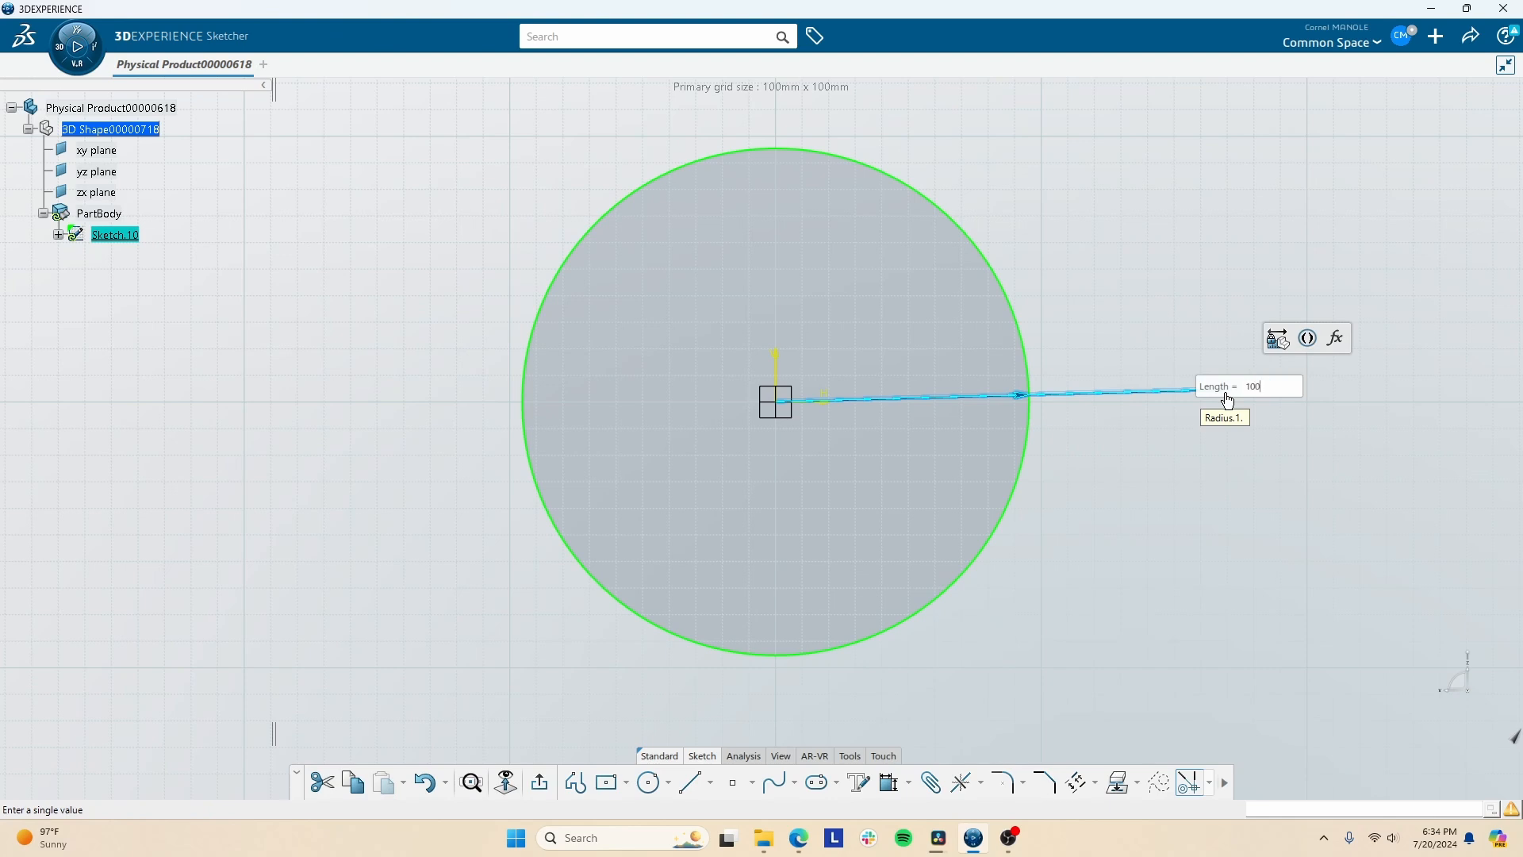
pyautogui.press('Return')
pyautogui.click(548, 784)
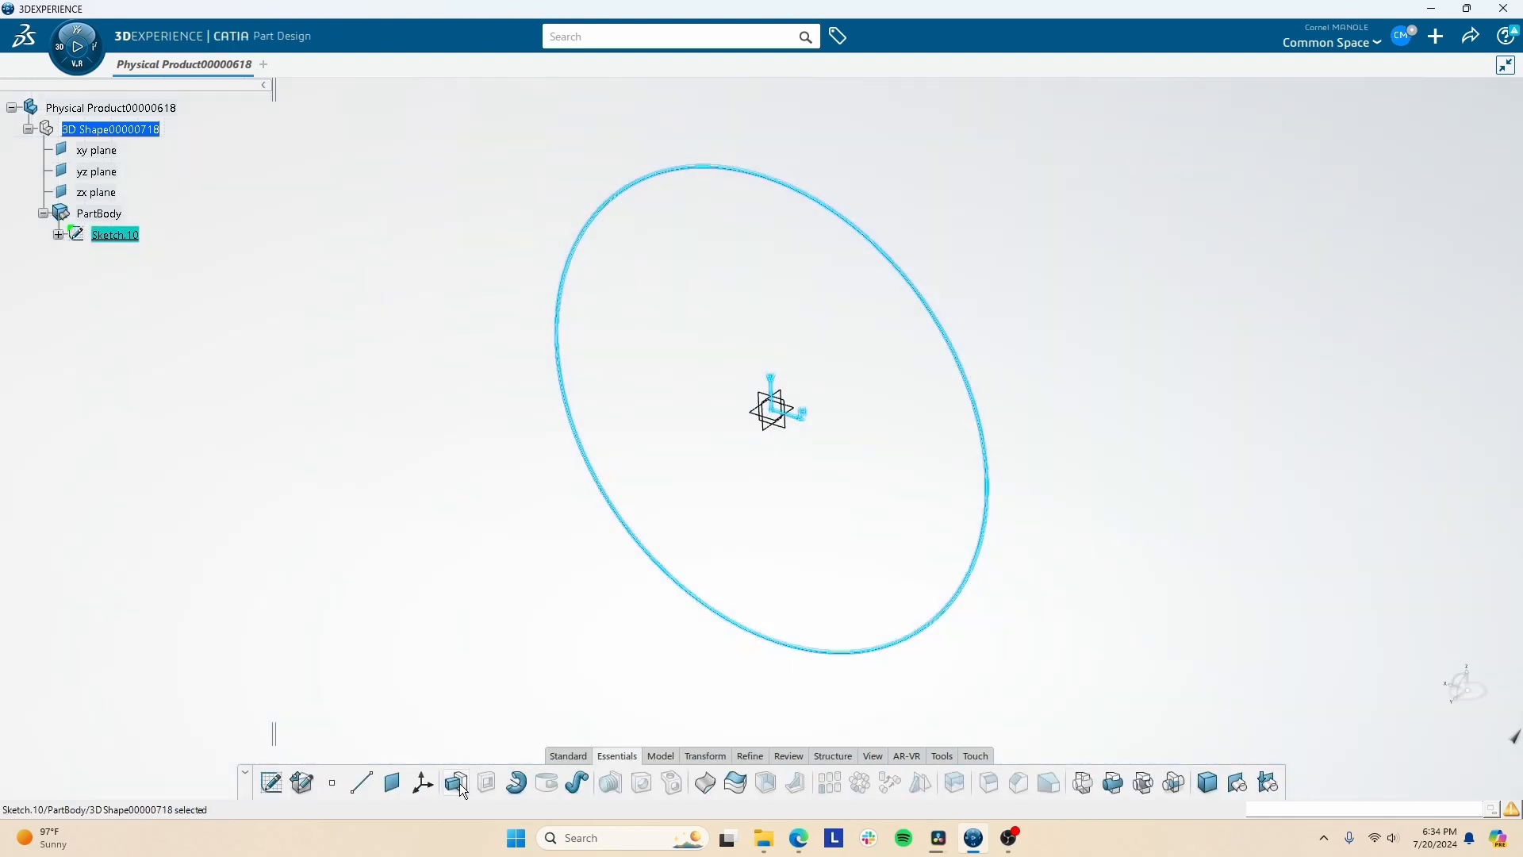
pyautogui.click(458, 783)
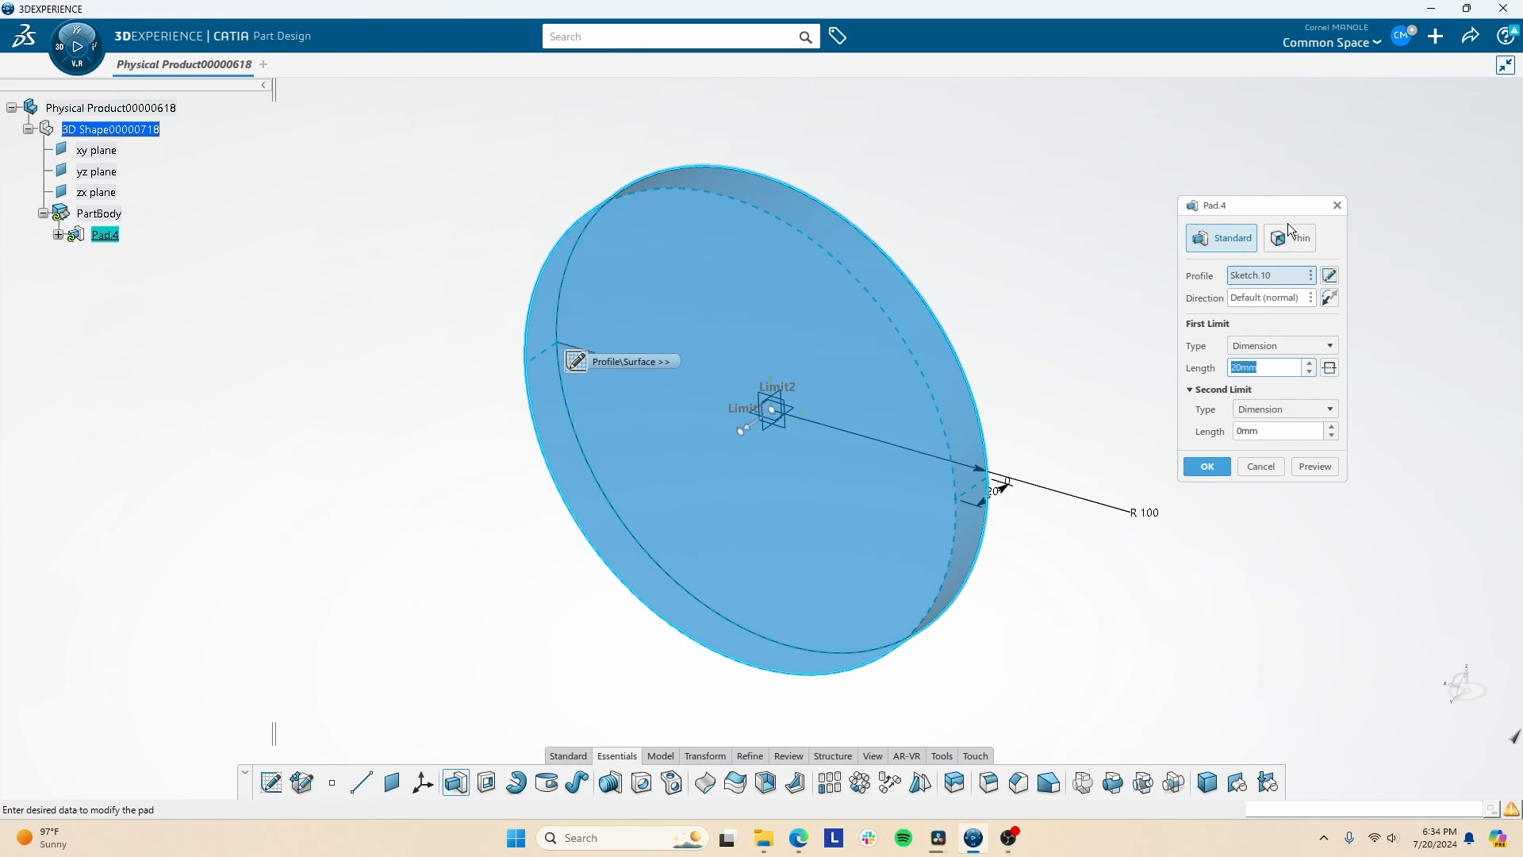
pyautogui.click(1289, 231)
pyautogui.click(1238, 238)
pyautogui.moveTo(855, 539); pyautogui.dragTo(557, 221, button='middle')
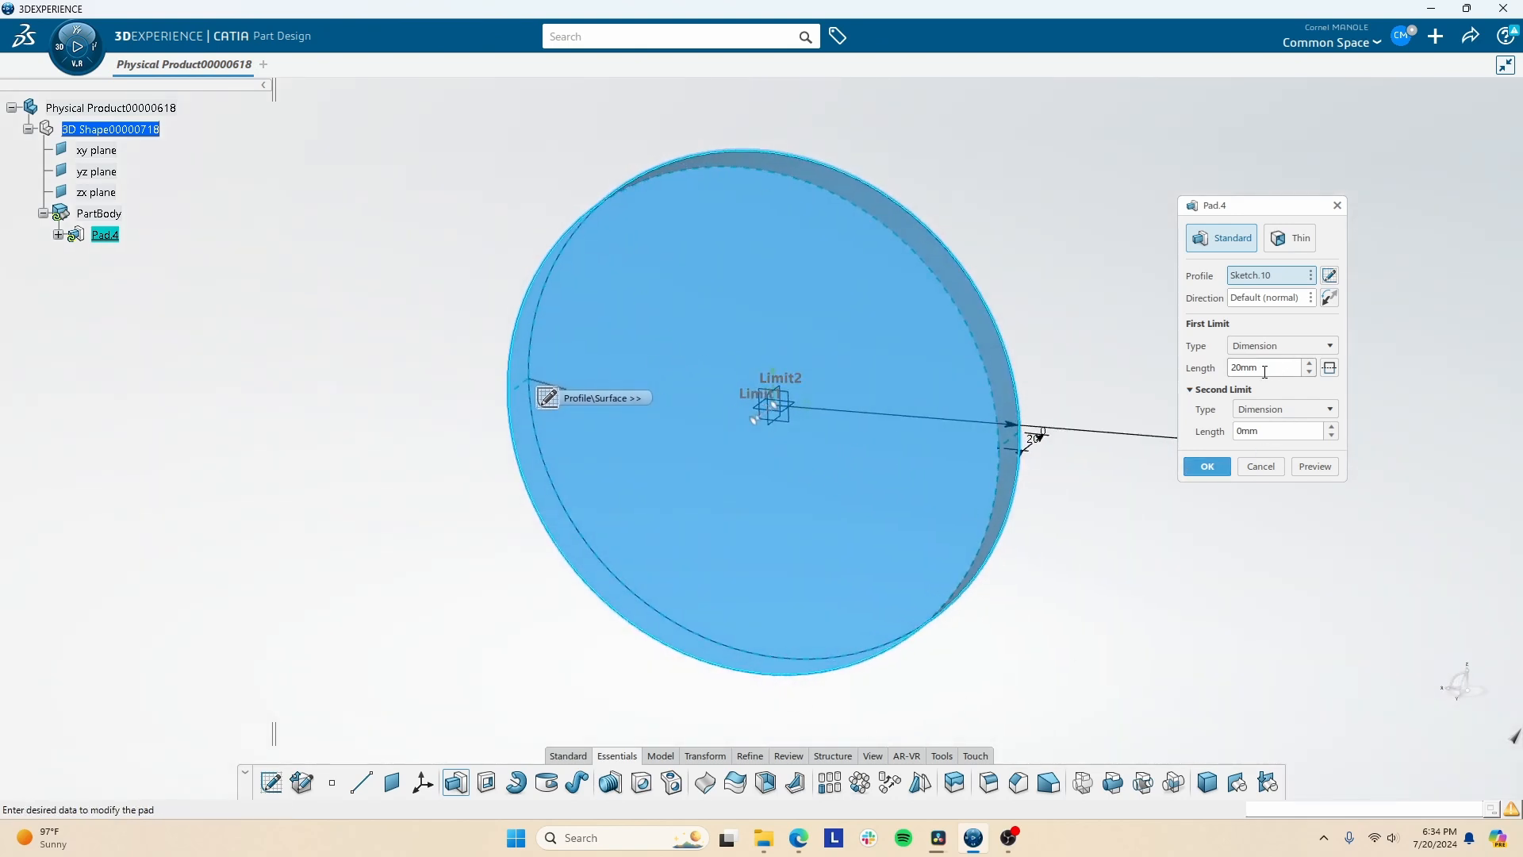
pyautogui.click(1285, 348)
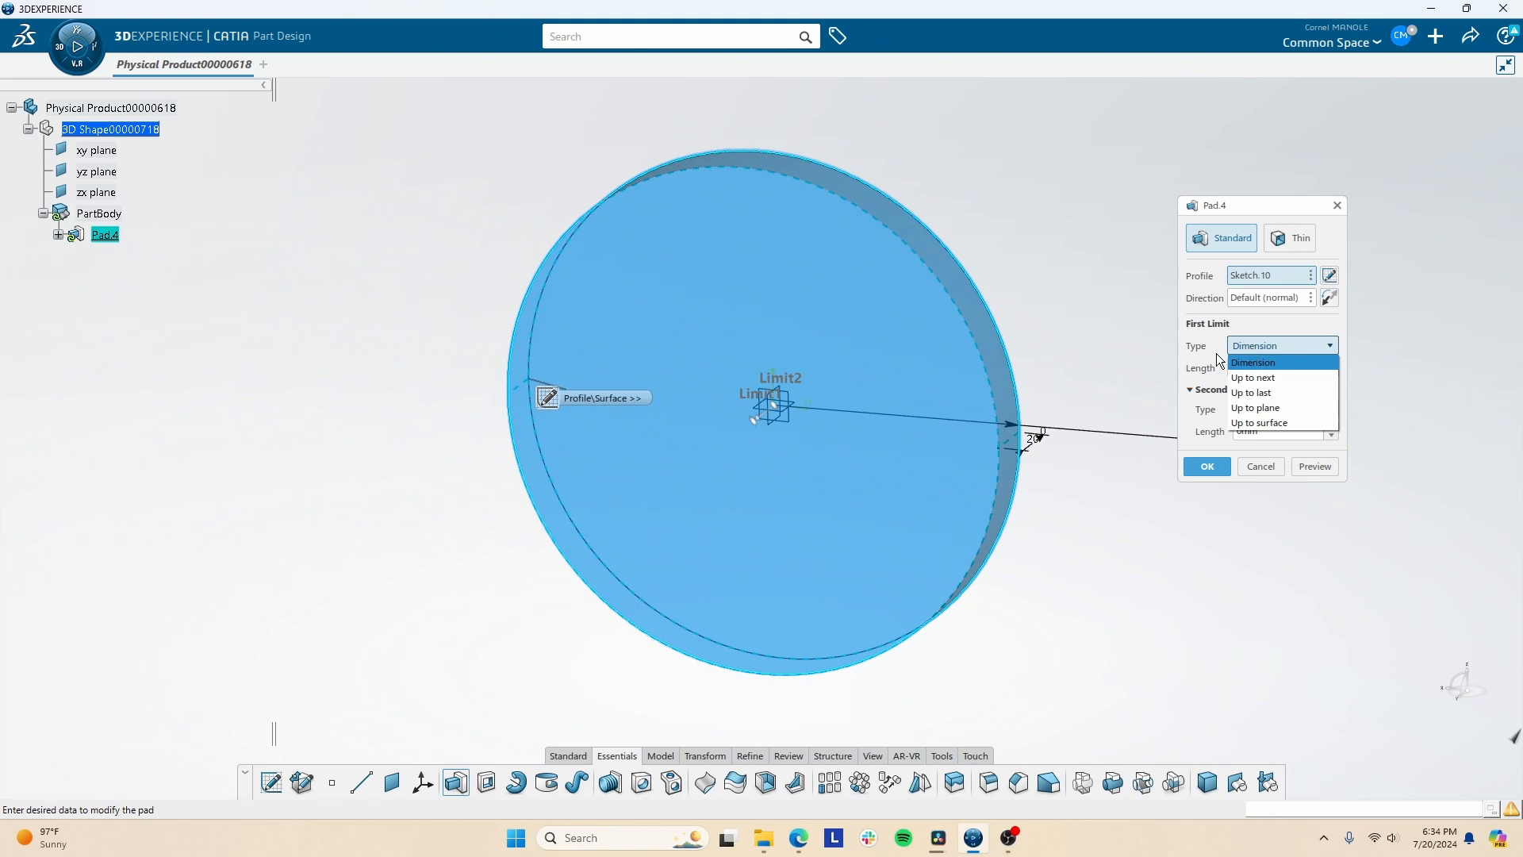
pyautogui.click(1067, 321)
pyautogui.press('Escape')
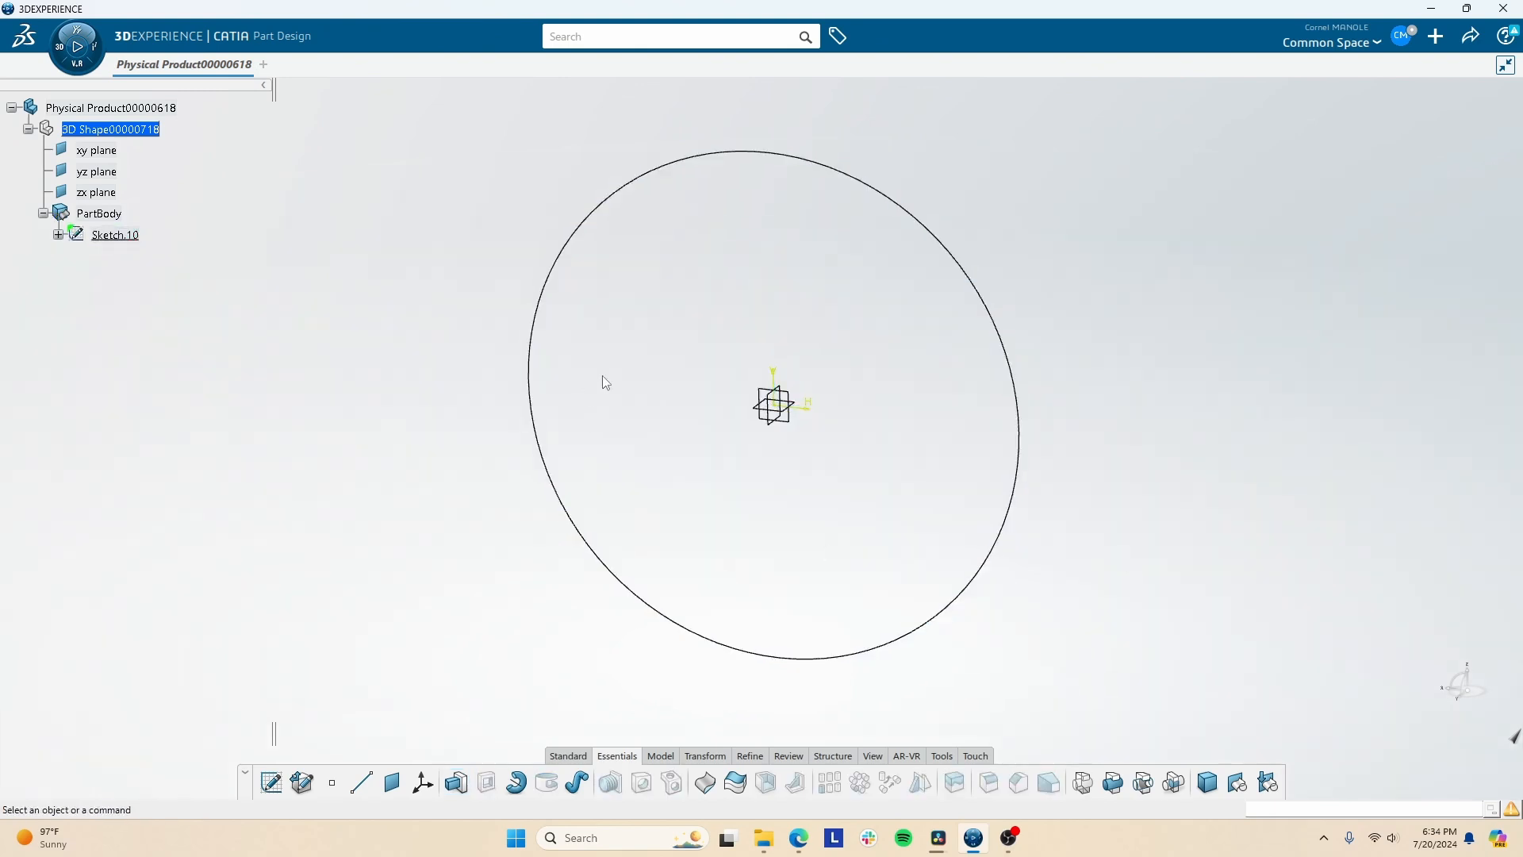
# Create a reference plane offset 50 mm from the zx plane.
pyautogui.click(389, 785)
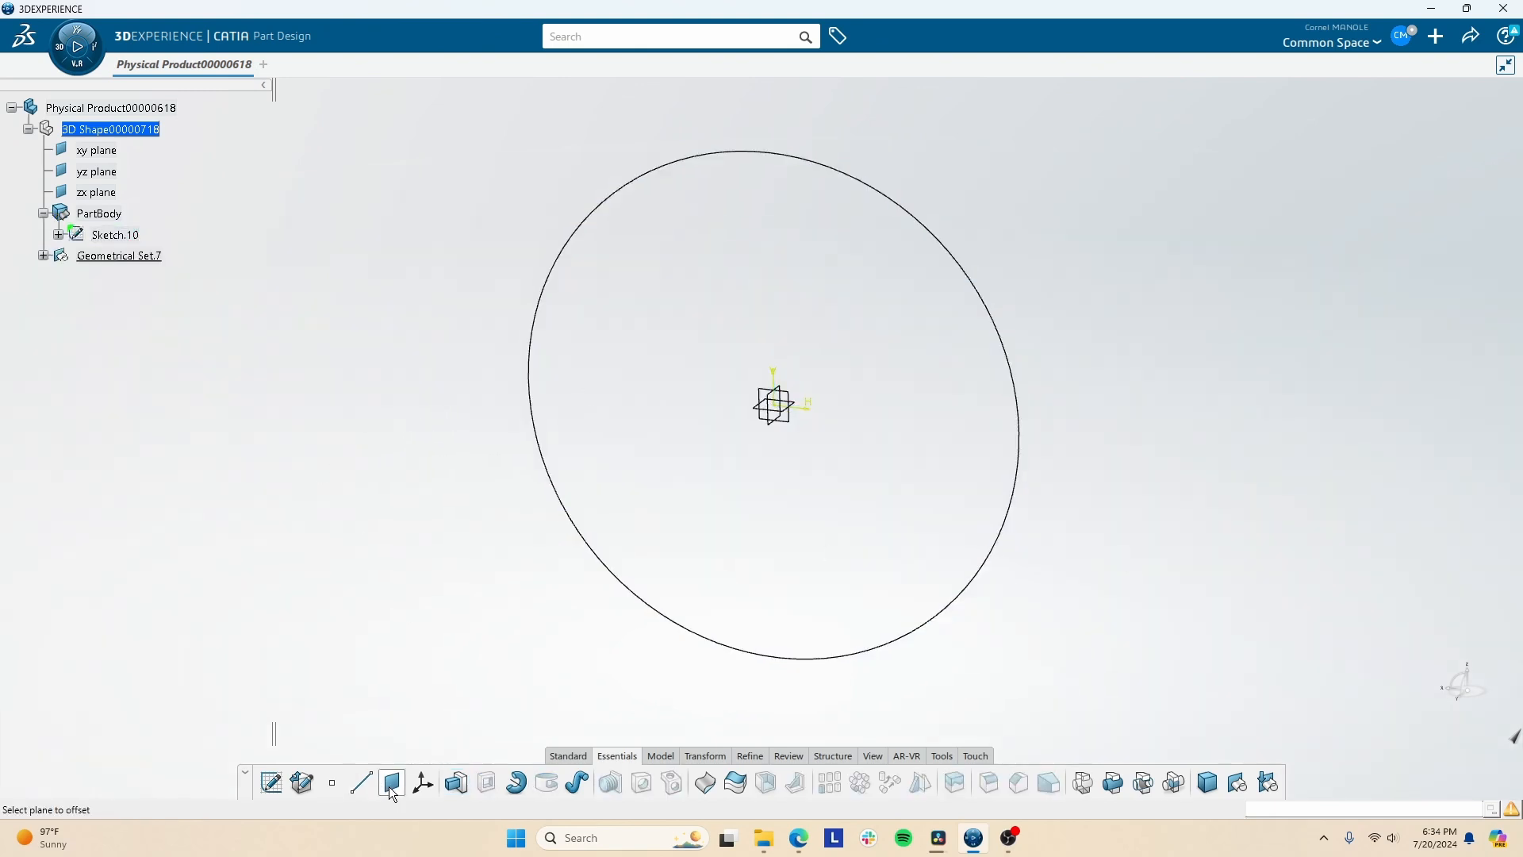
pyautogui.click(776, 416)
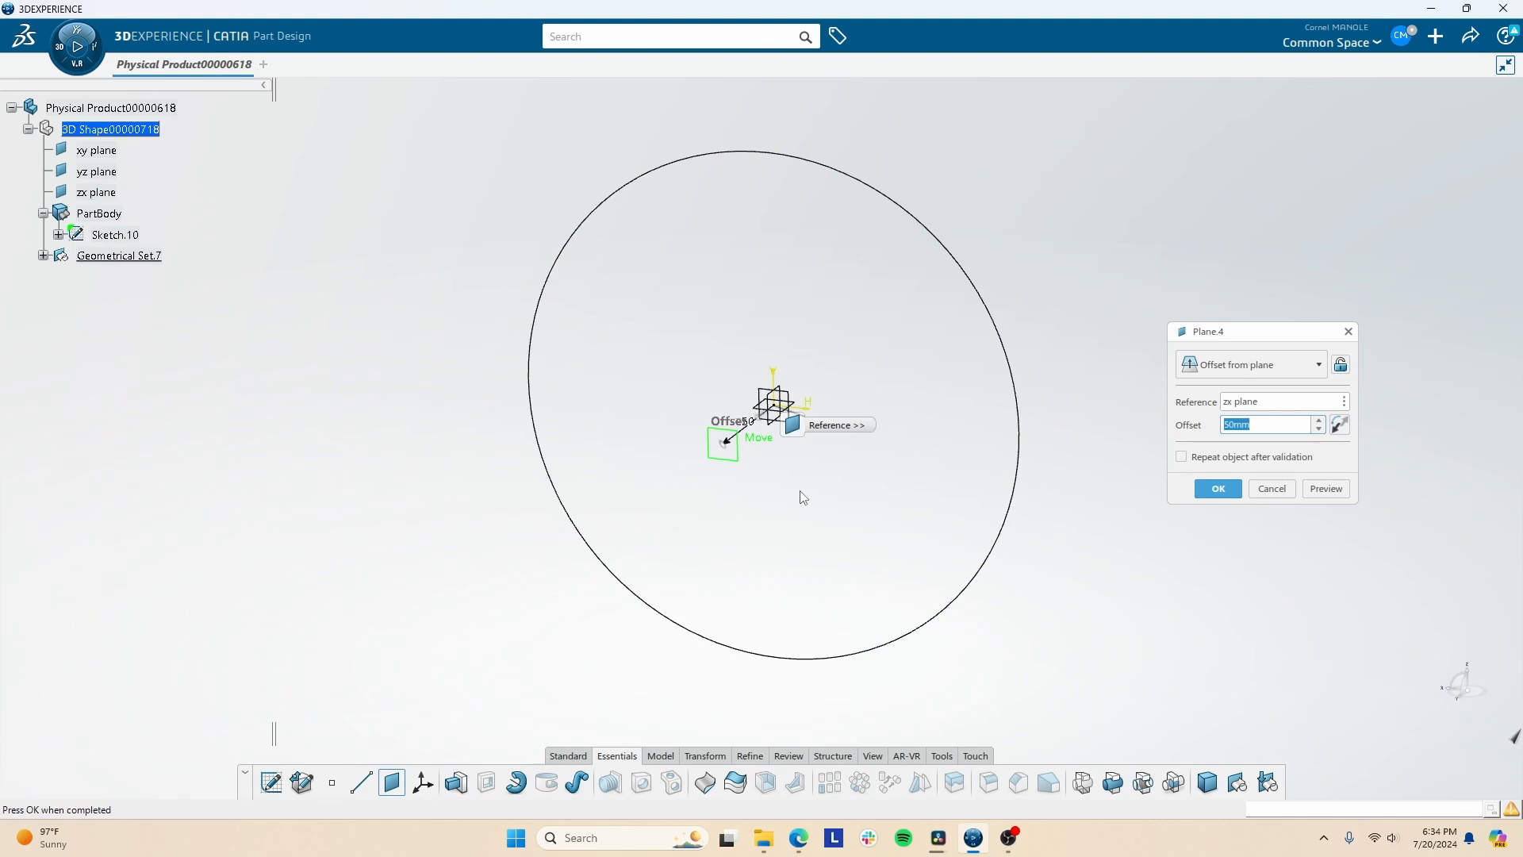
pyautogui.click(1209, 490)
# Pad the circle sketch with the first limit set to Up to plane, using the offset plane as the limit.
pyautogui.click(455, 783)
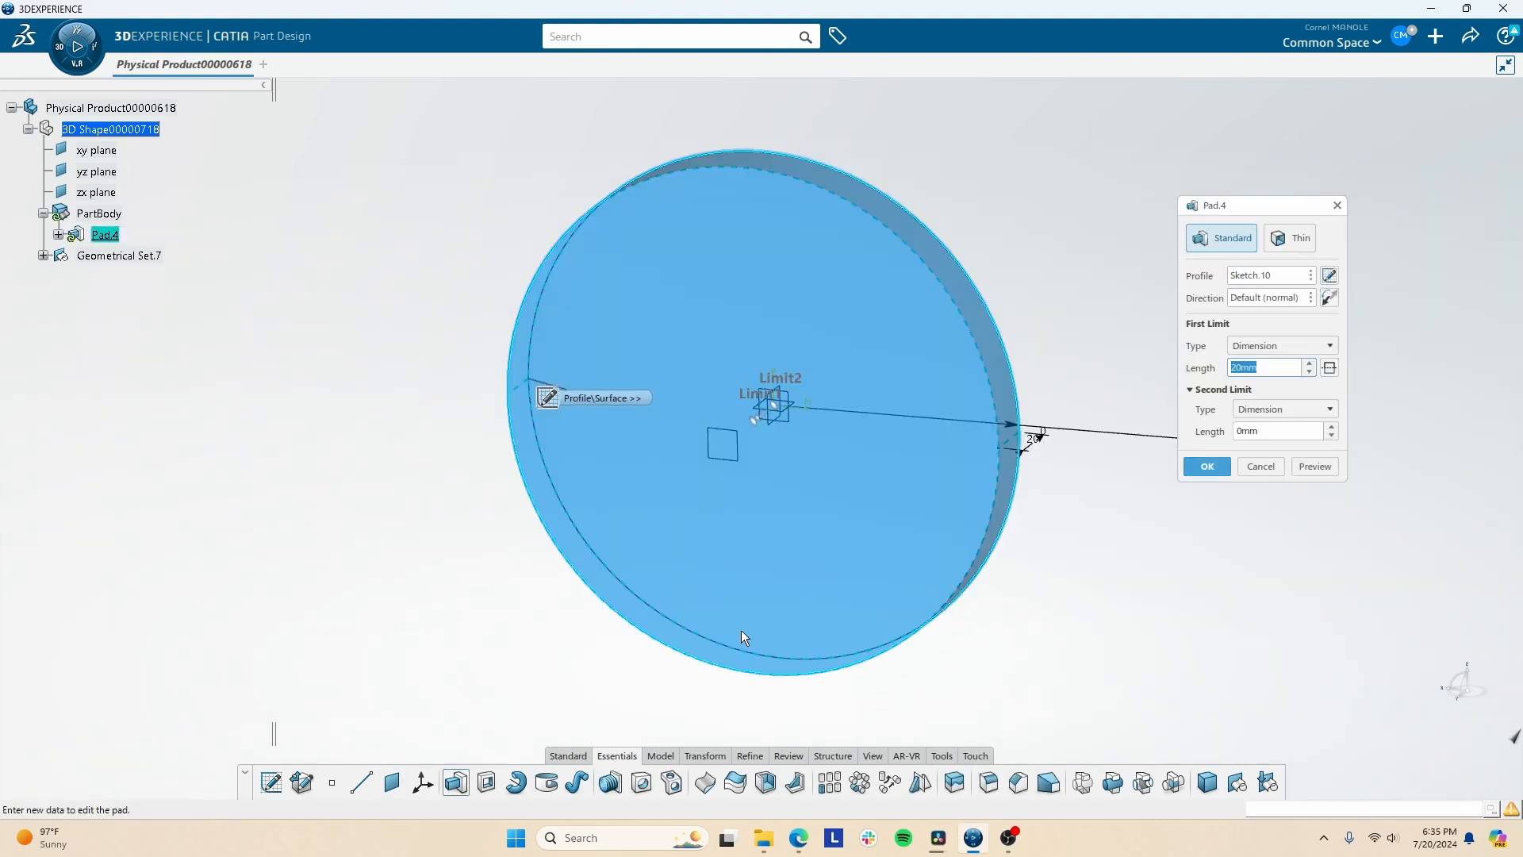
pyautogui.click(1273, 341)
pyautogui.click(1273, 408)
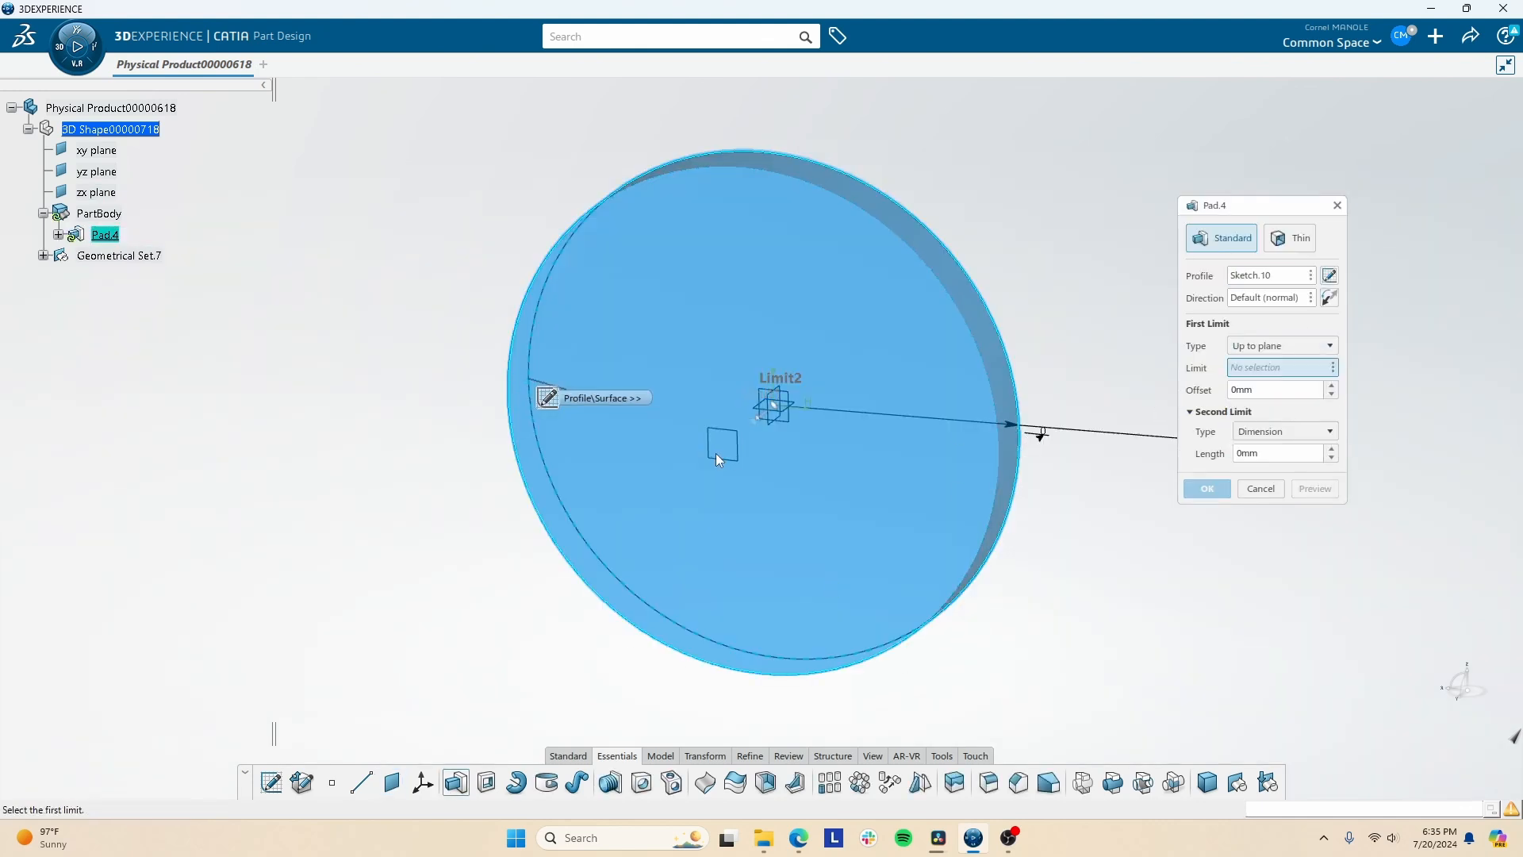
pyautogui.click(718, 454)
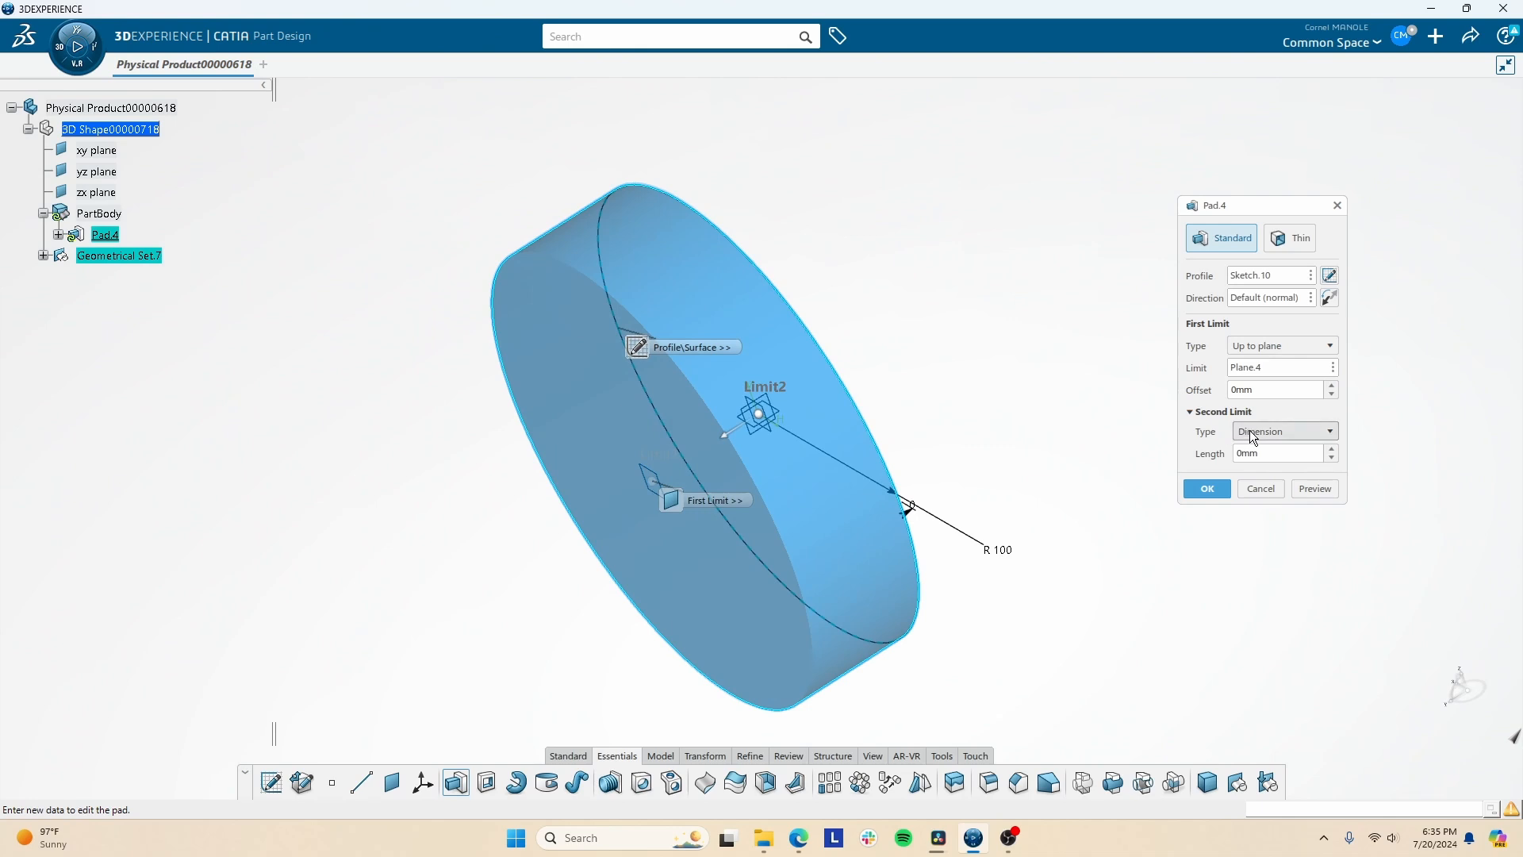
# Set the pad's second limit to a Dimension of 20 mm and create the pad.
pyautogui.click(1252, 430)
pyautogui.click(1254, 429)
pyautogui.click(1254, 429)
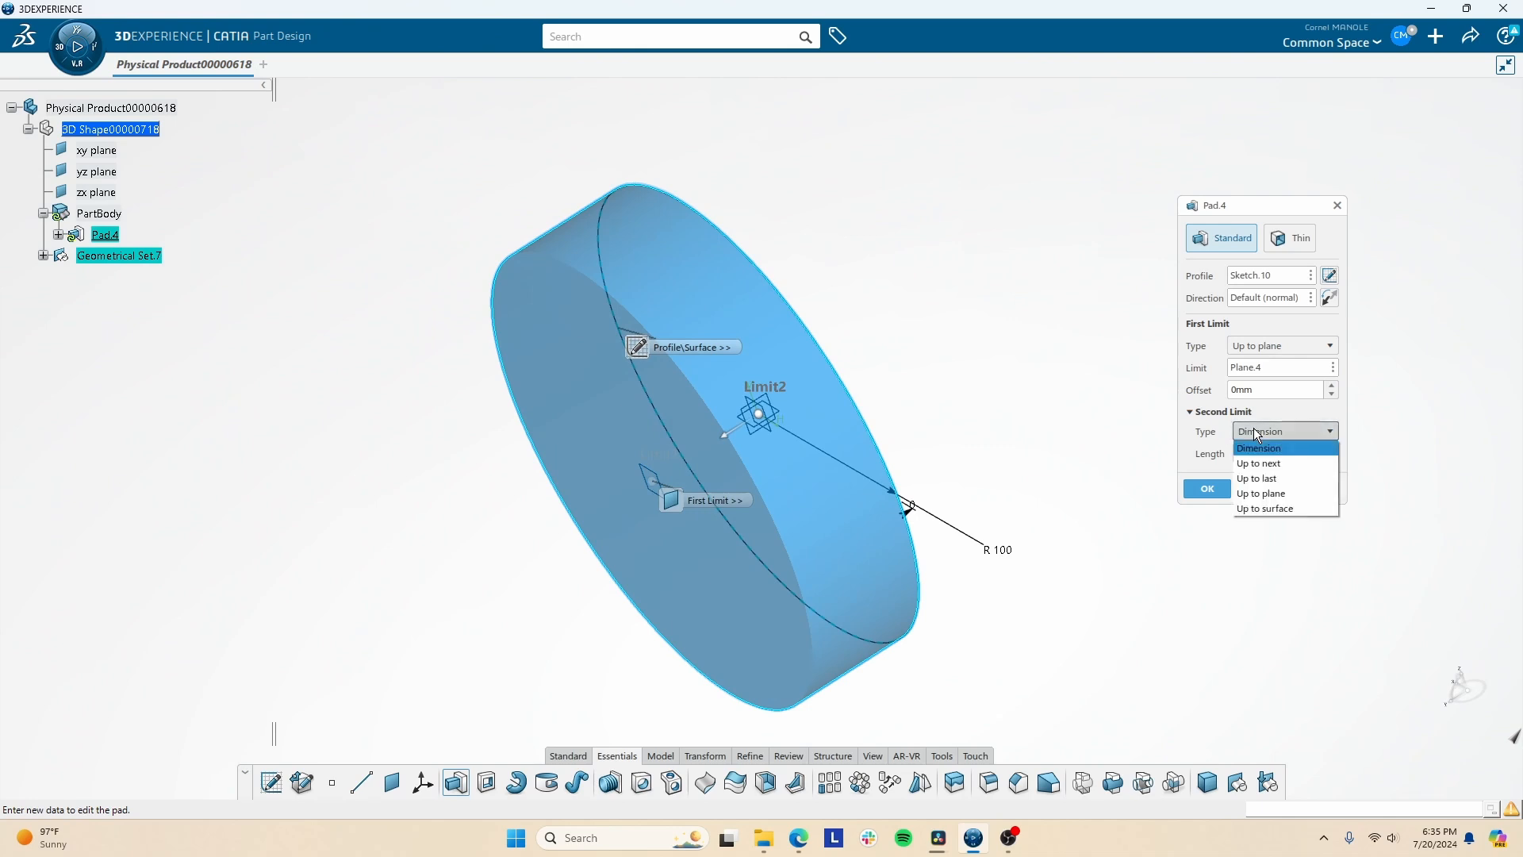
pyautogui.click(1256, 447)
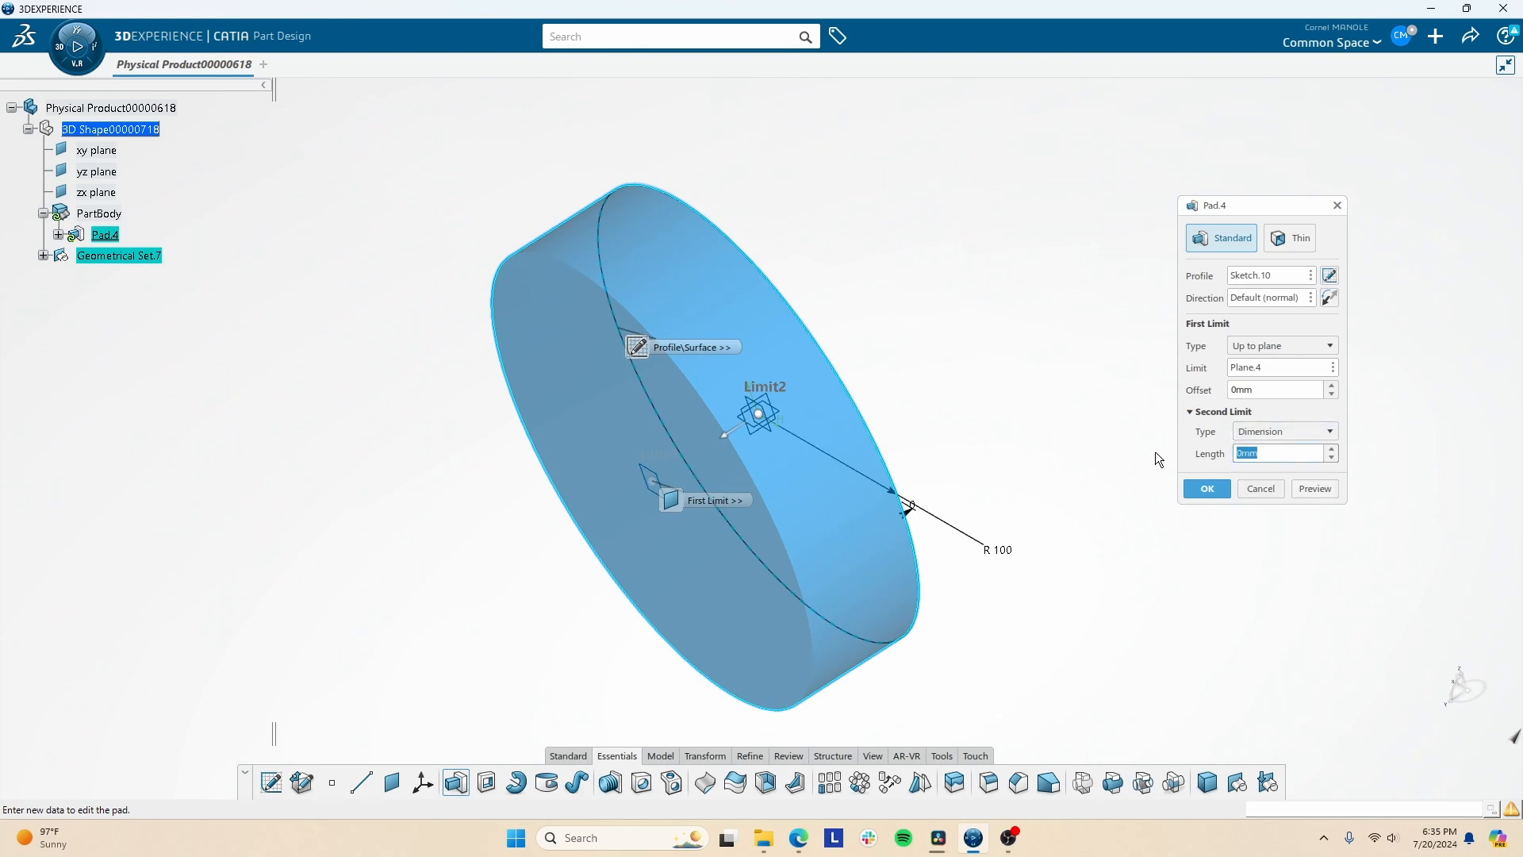
pyautogui.write('20')
pyautogui.click(1311, 493)
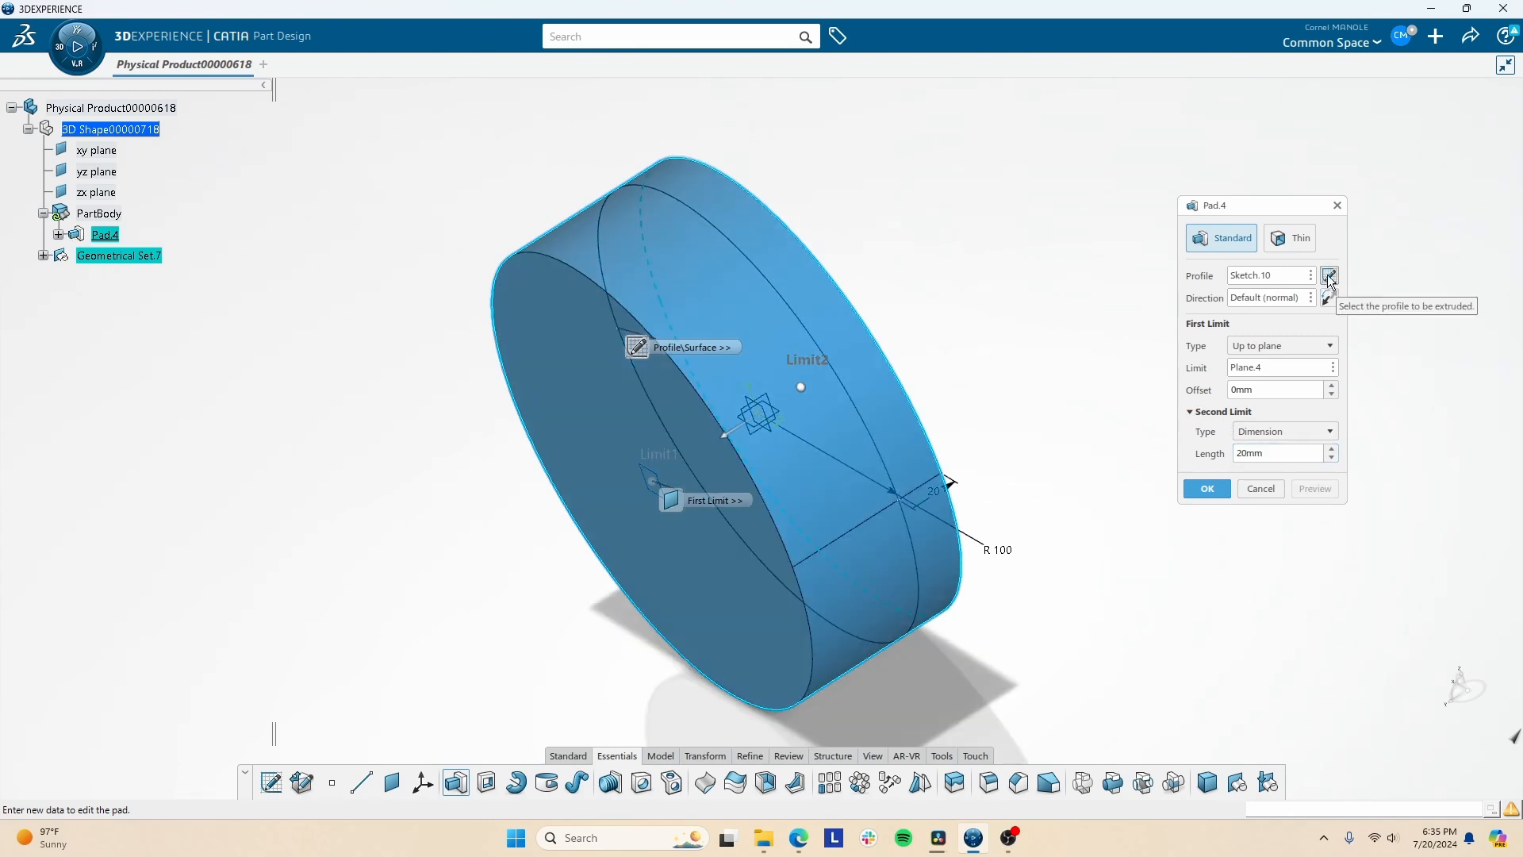
pyautogui.click(1206, 488)
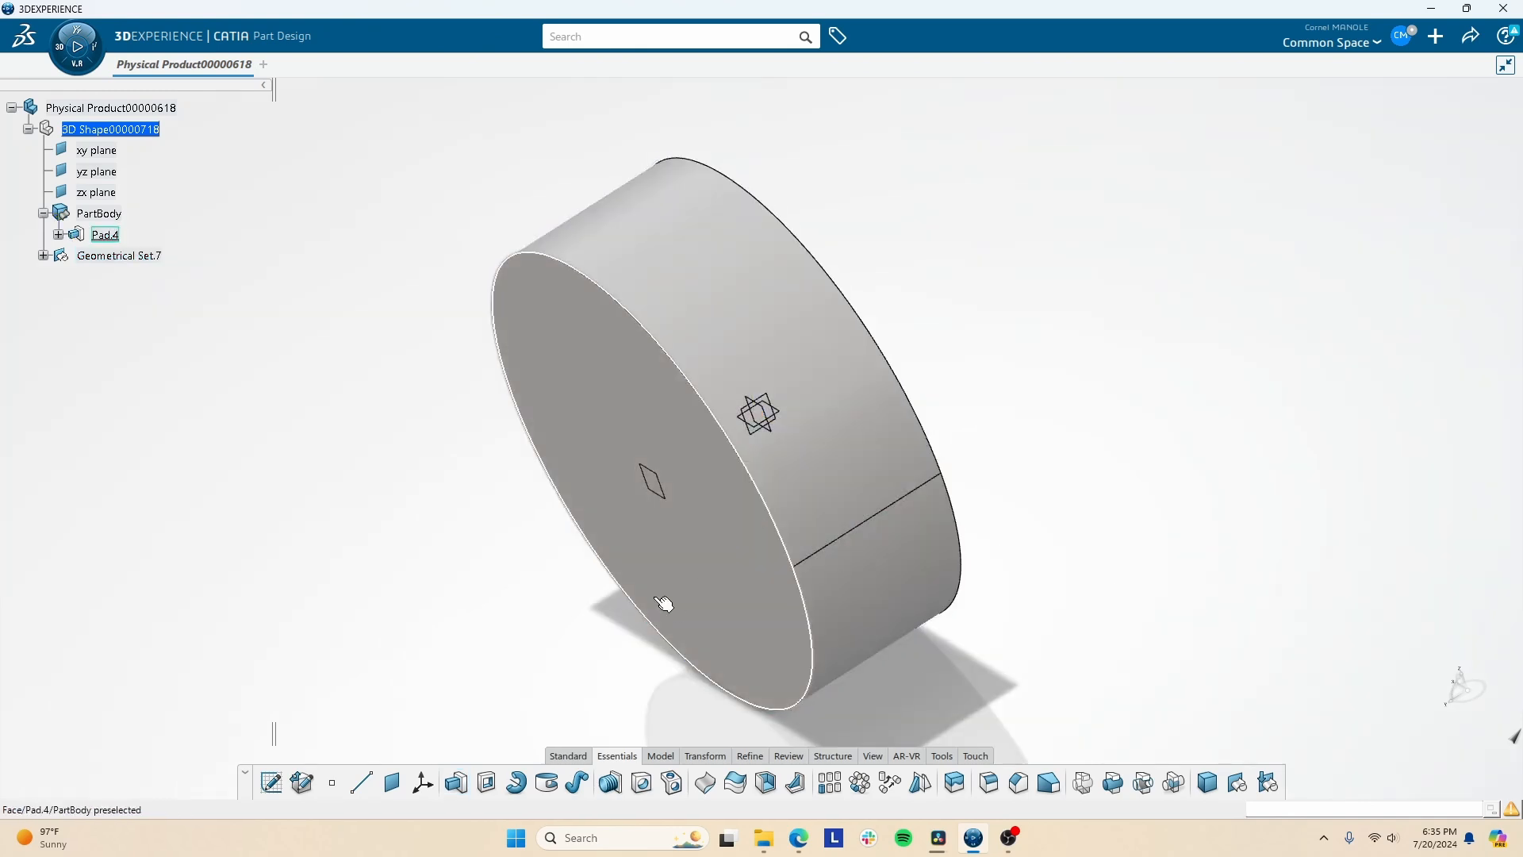
# Edit the pad's sketch and add a smaller construction circle centred on the right edge of the 100 mm radius circle.
pyautogui.moveTo(603, 464); pyautogui.dragTo(611, 452, button='middle')
pyautogui.scroll(-3, 485, 493)
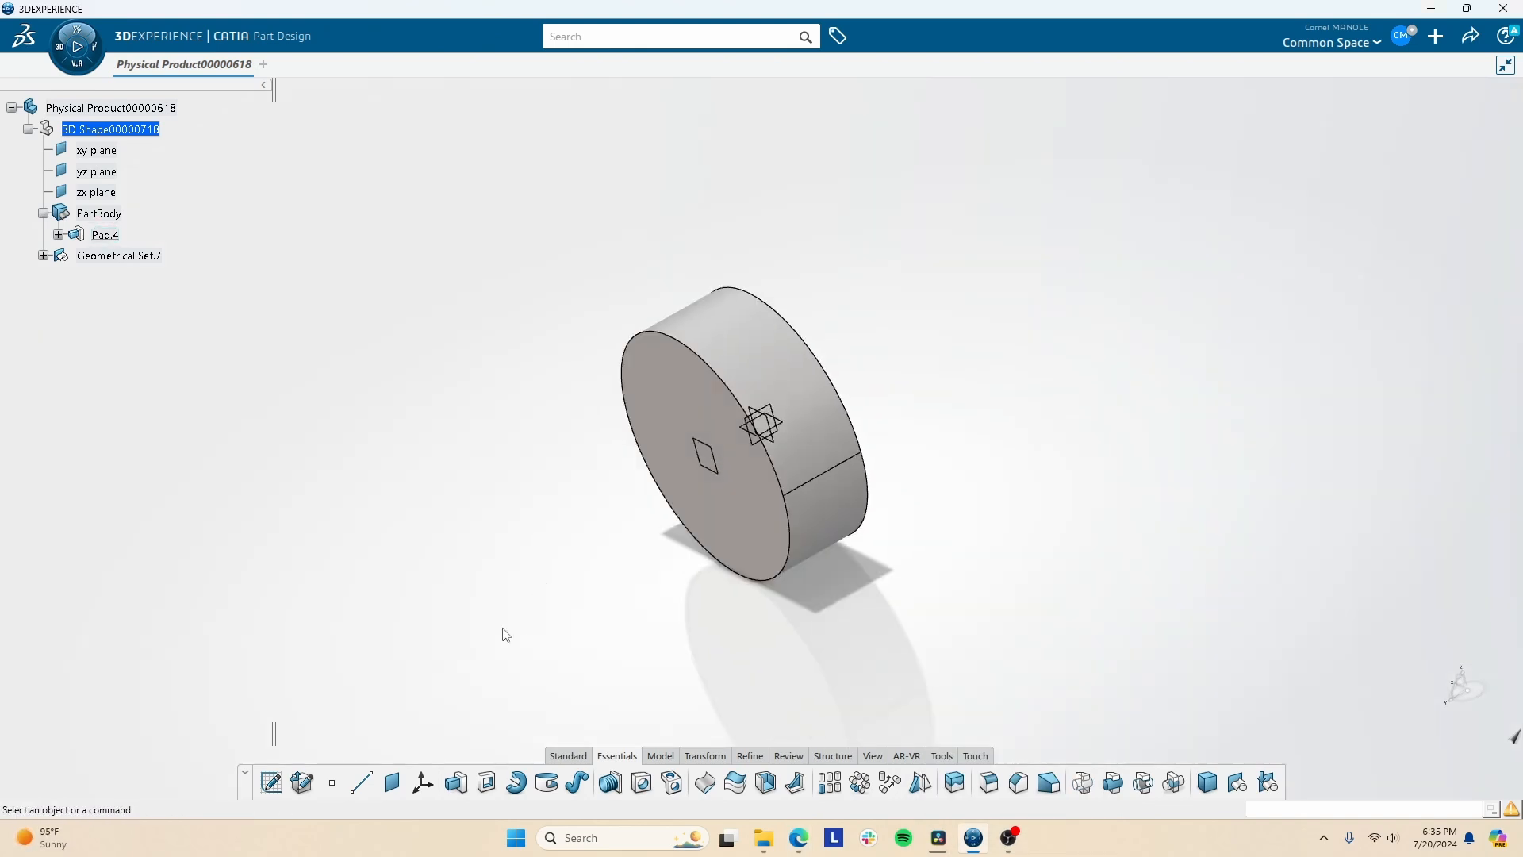
pyautogui.doubleClick(104, 234)
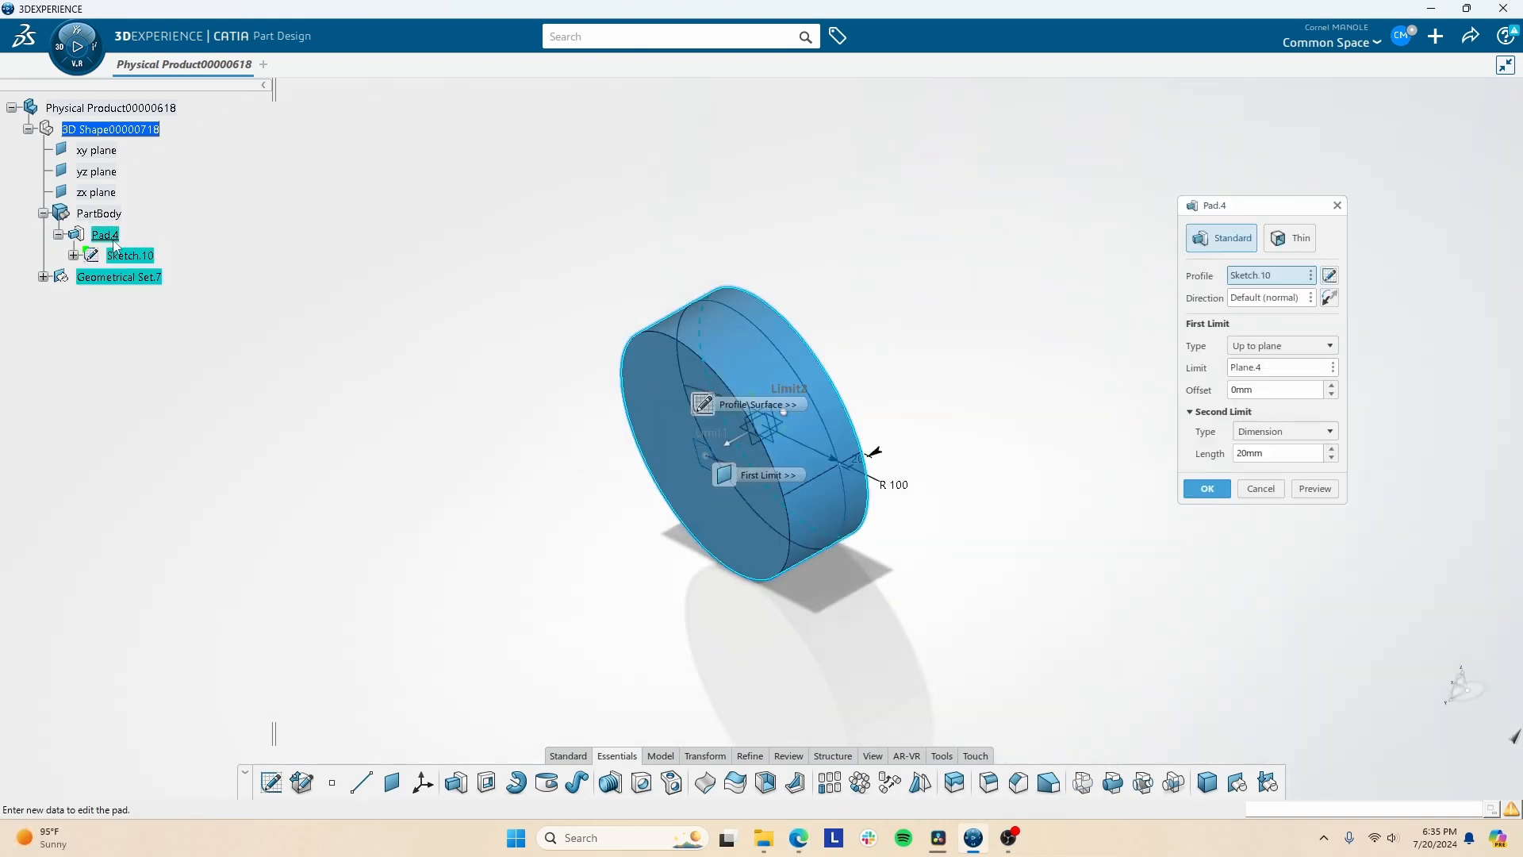
pyautogui.press('Escape')
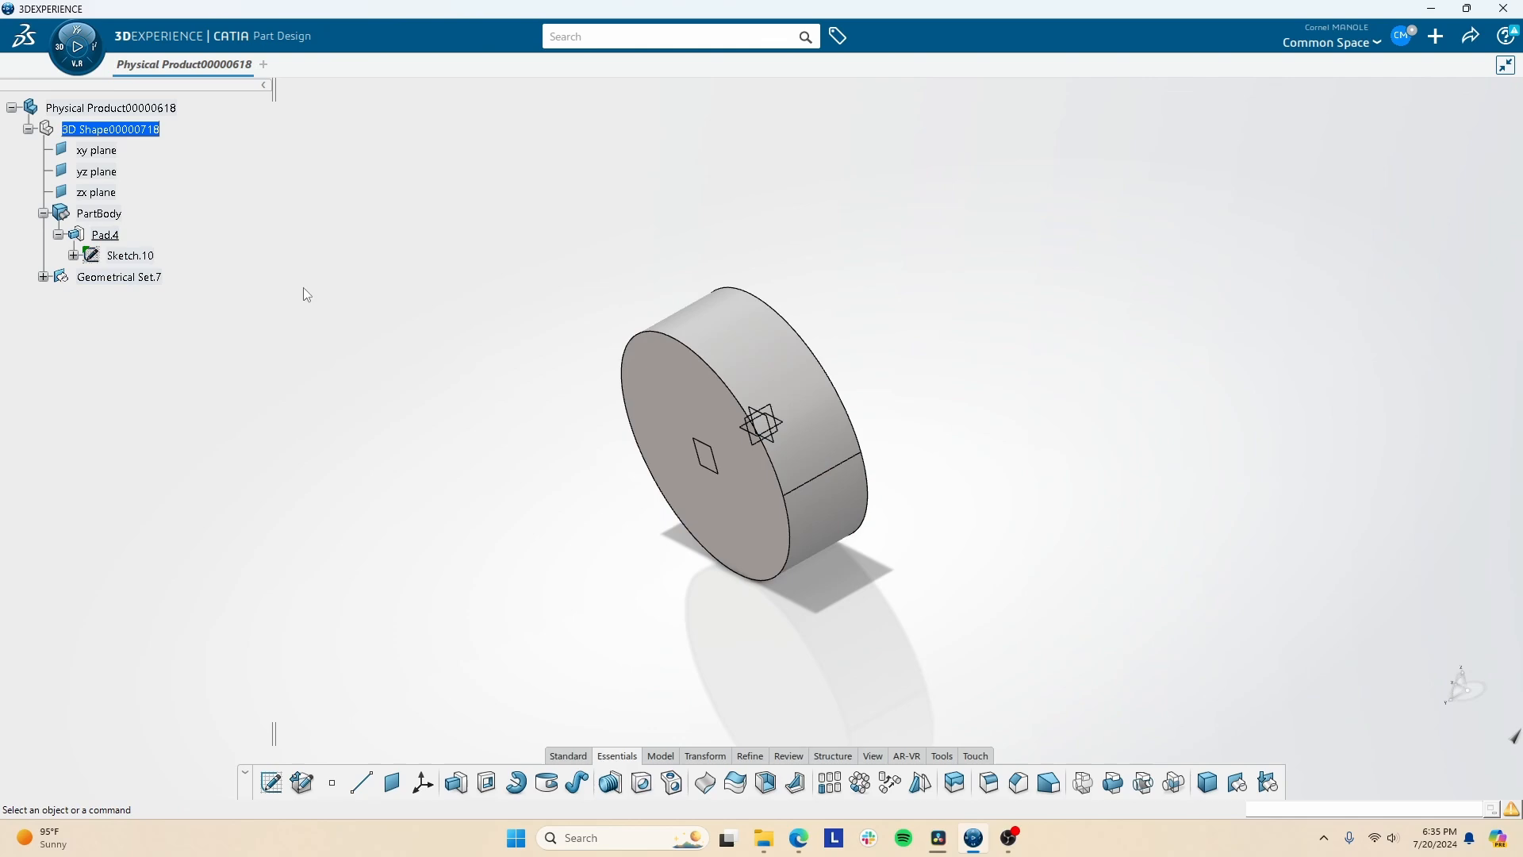
pyautogui.doubleClick(148, 258)
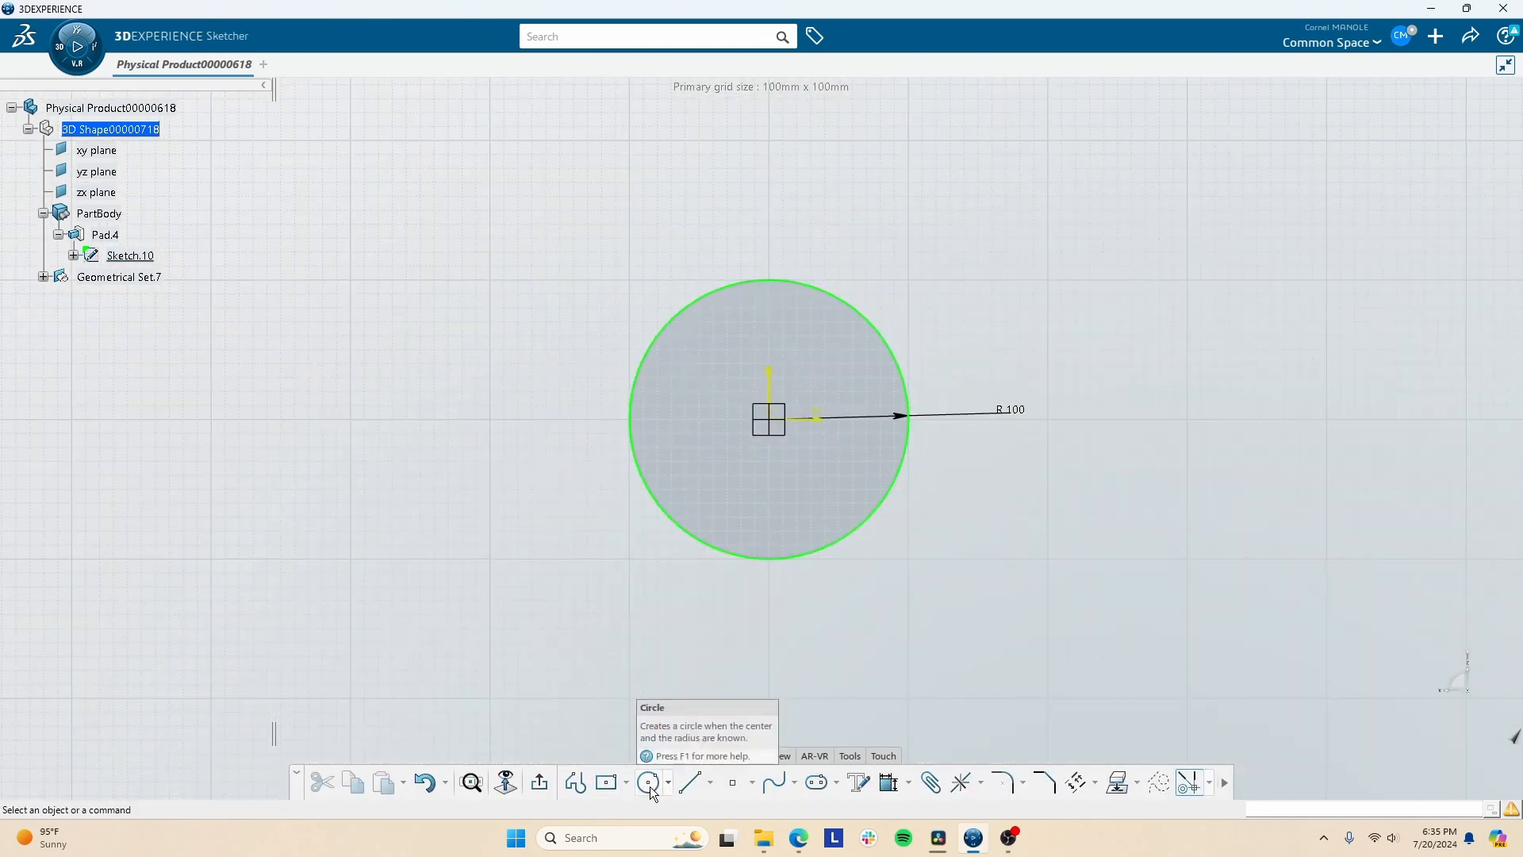
pyautogui.click(649, 782)
pyautogui.click(909, 416)
pyautogui.click(958, 475)
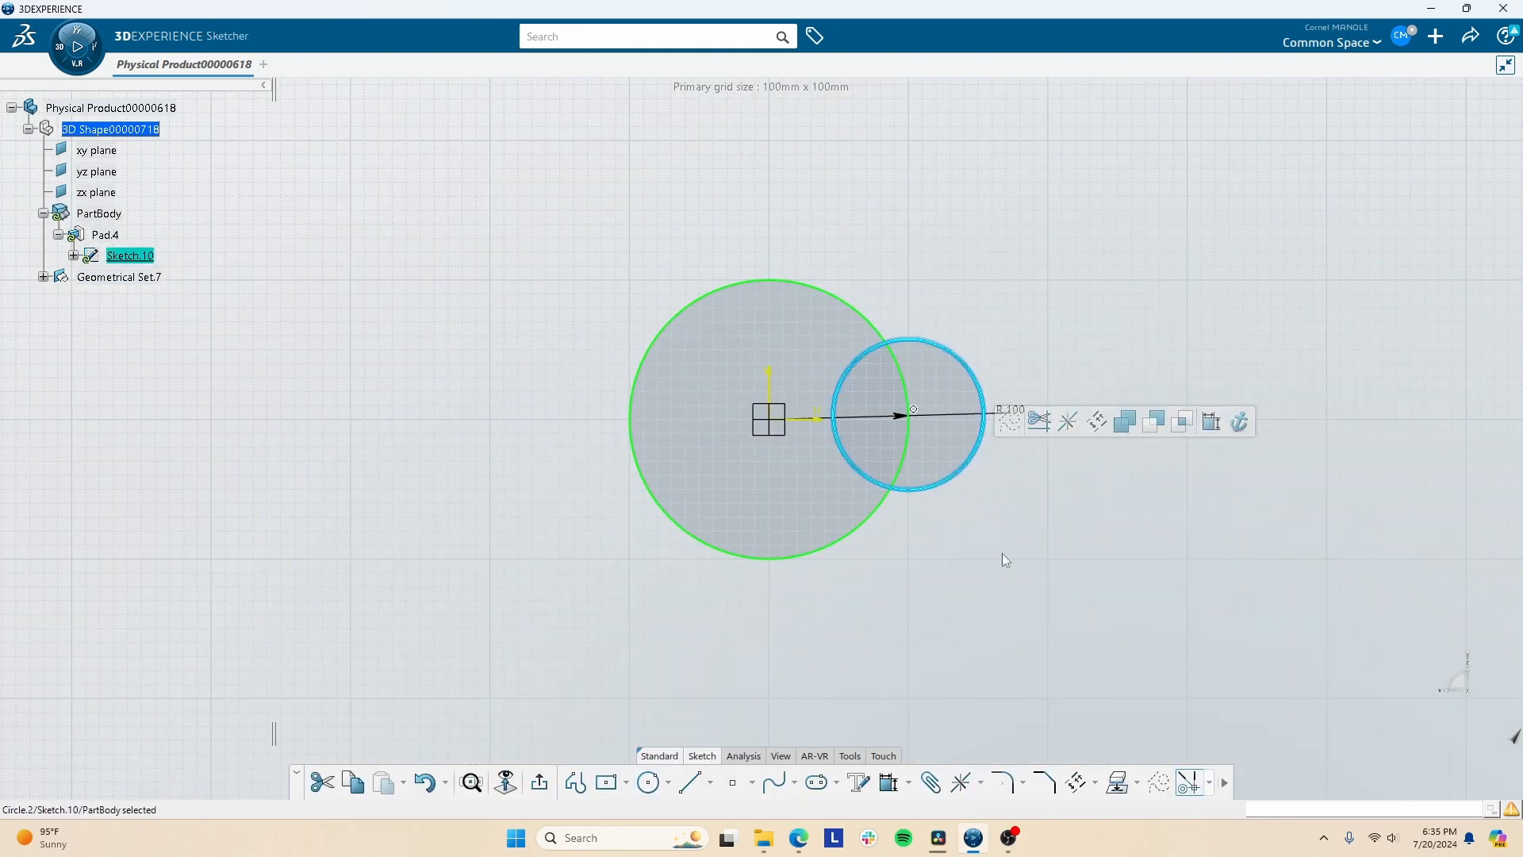
pyautogui.click(960, 481)
pyautogui.click(1004, 422)
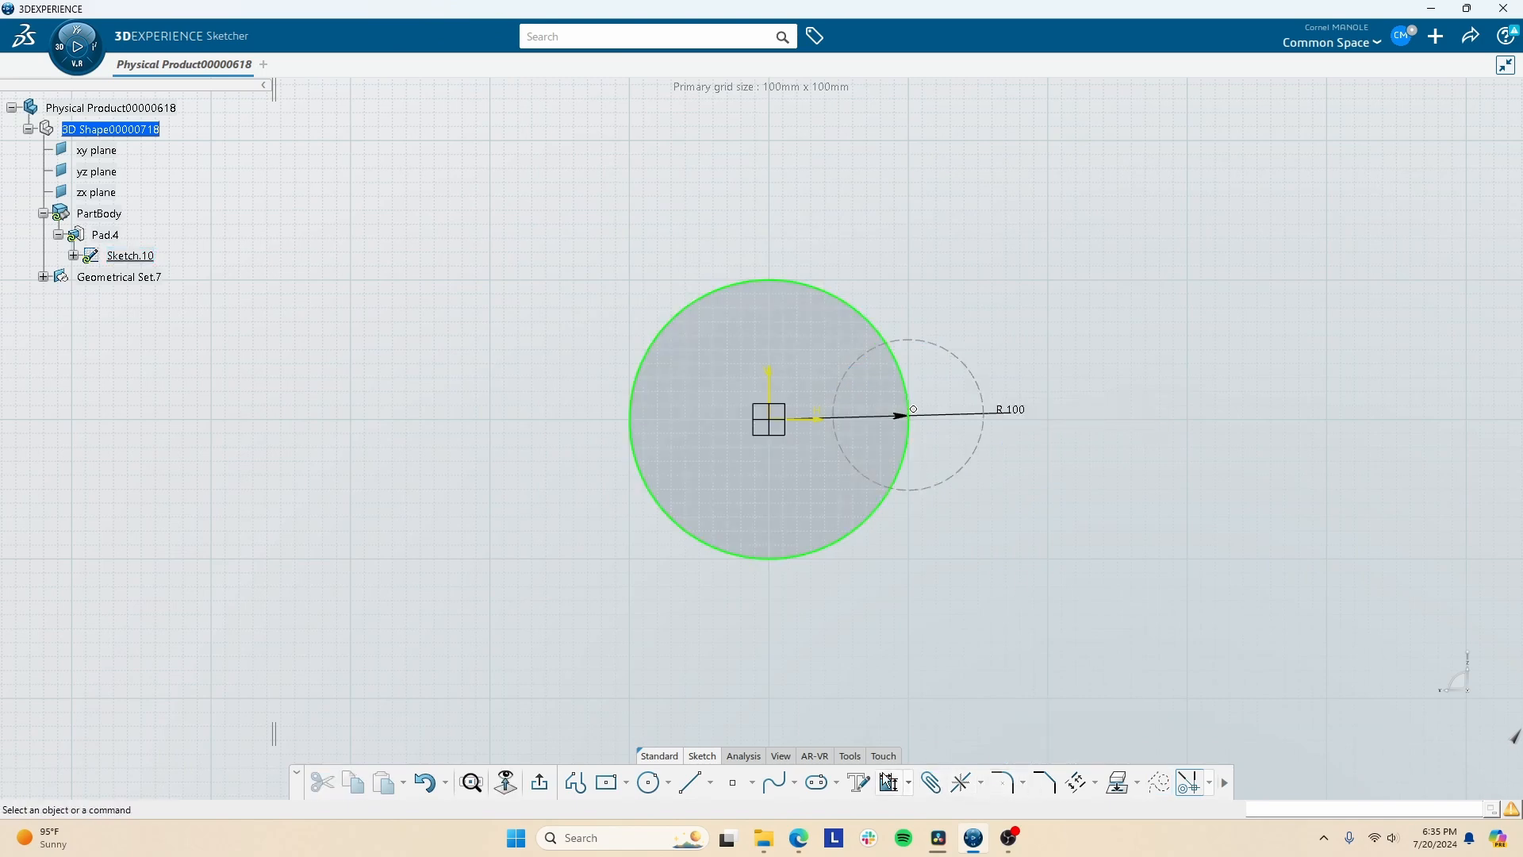
# Trim away the main circle's arc inside the construction circle and exit the sketch.
pyautogui.click(982, 784)
pyautogui.click(992, 697)
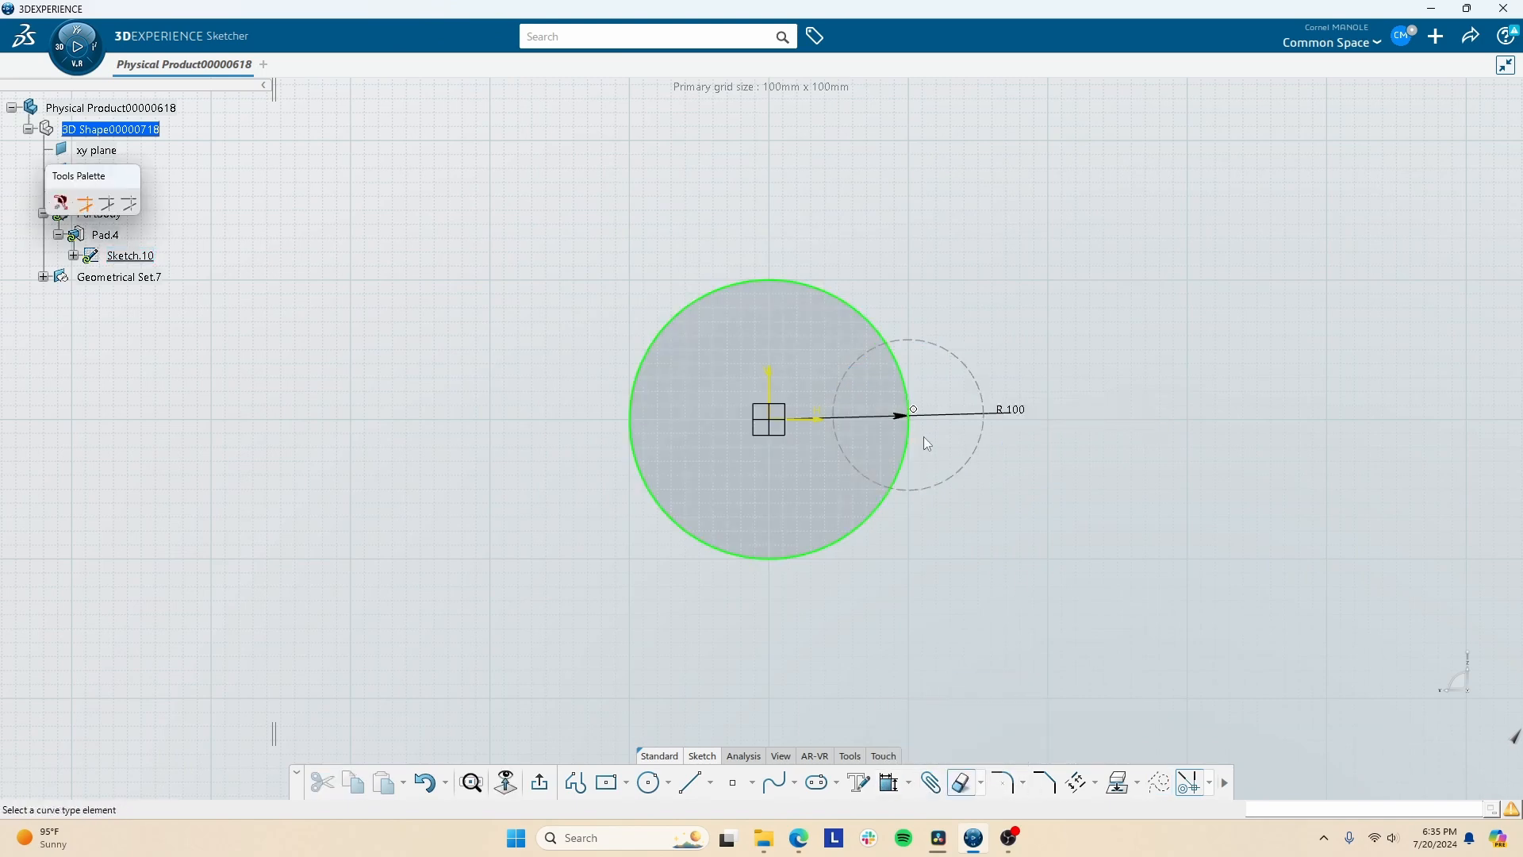
pyautogui.click(910, 428)
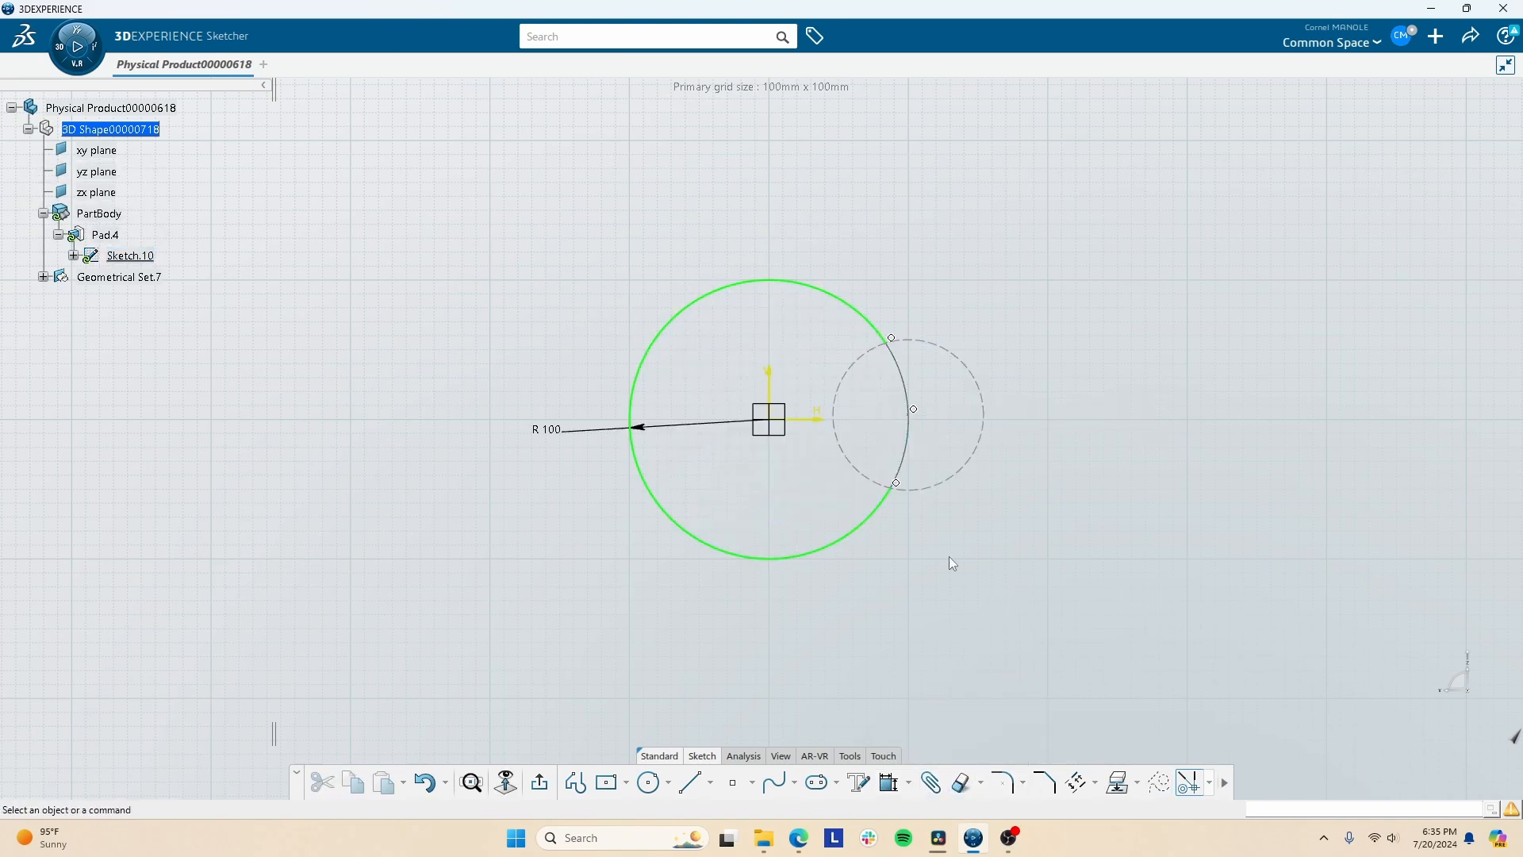
pyautogui.click(540, 785)
pyautogui.click(1175, 671)
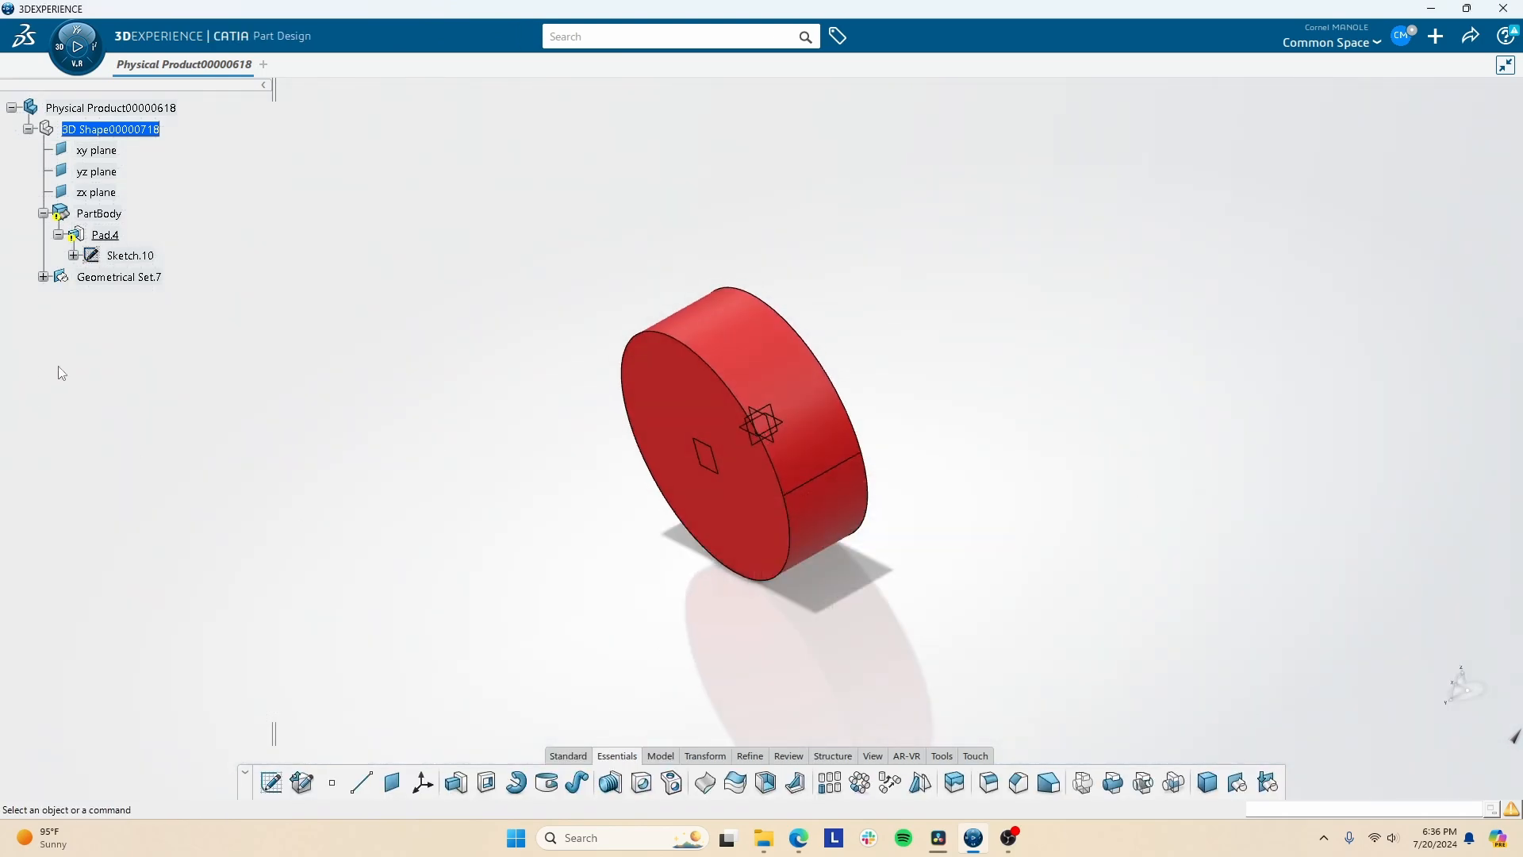
# Edit the pad with the open profile and switch it from Standard to Thin.
pyautogui.doubleClick(110, 237)
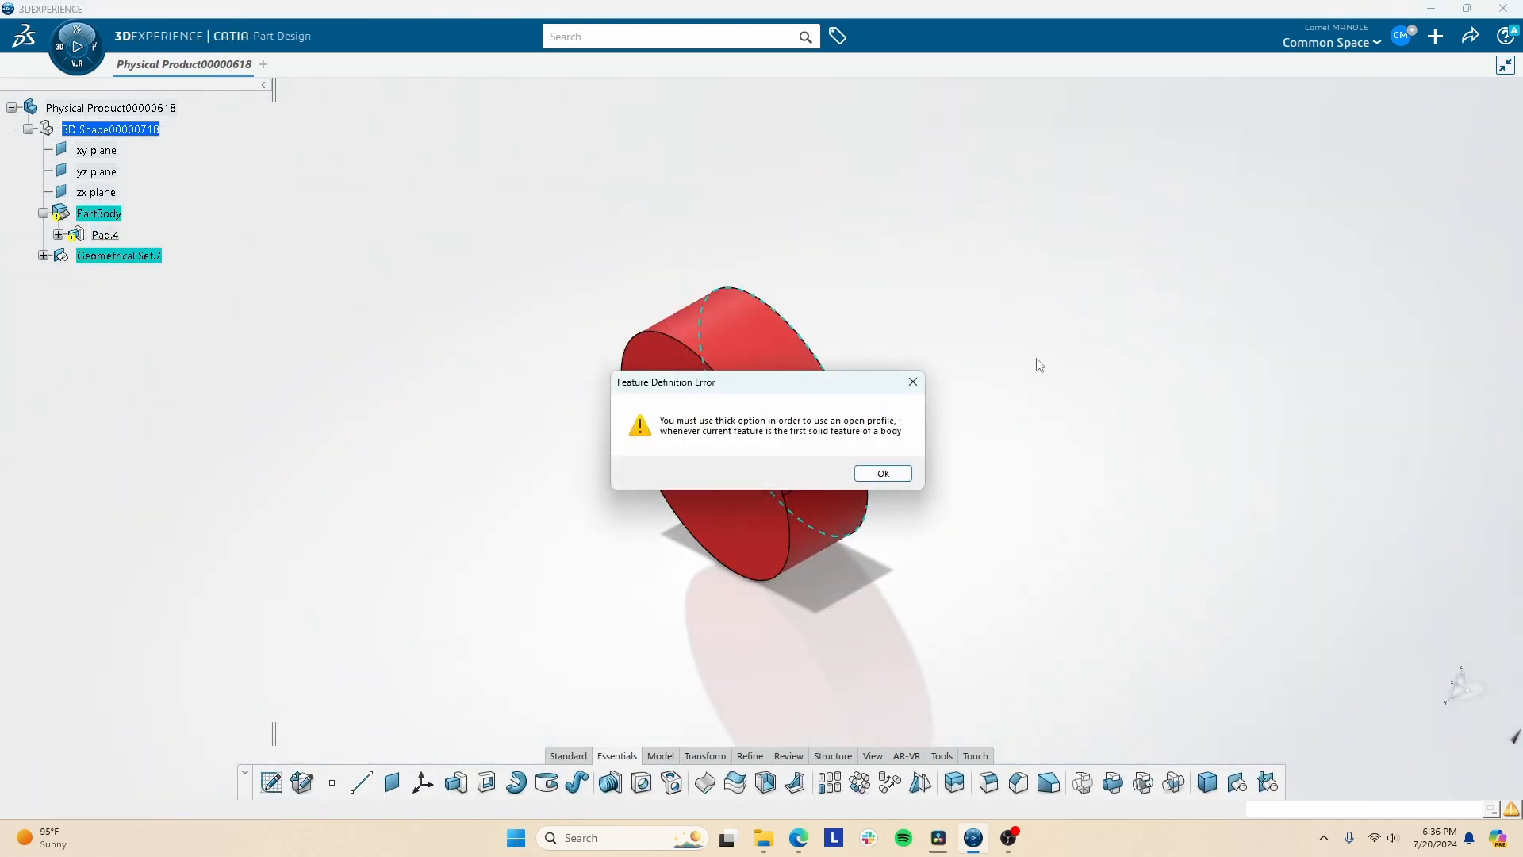
pyautogui.click(883, 474)
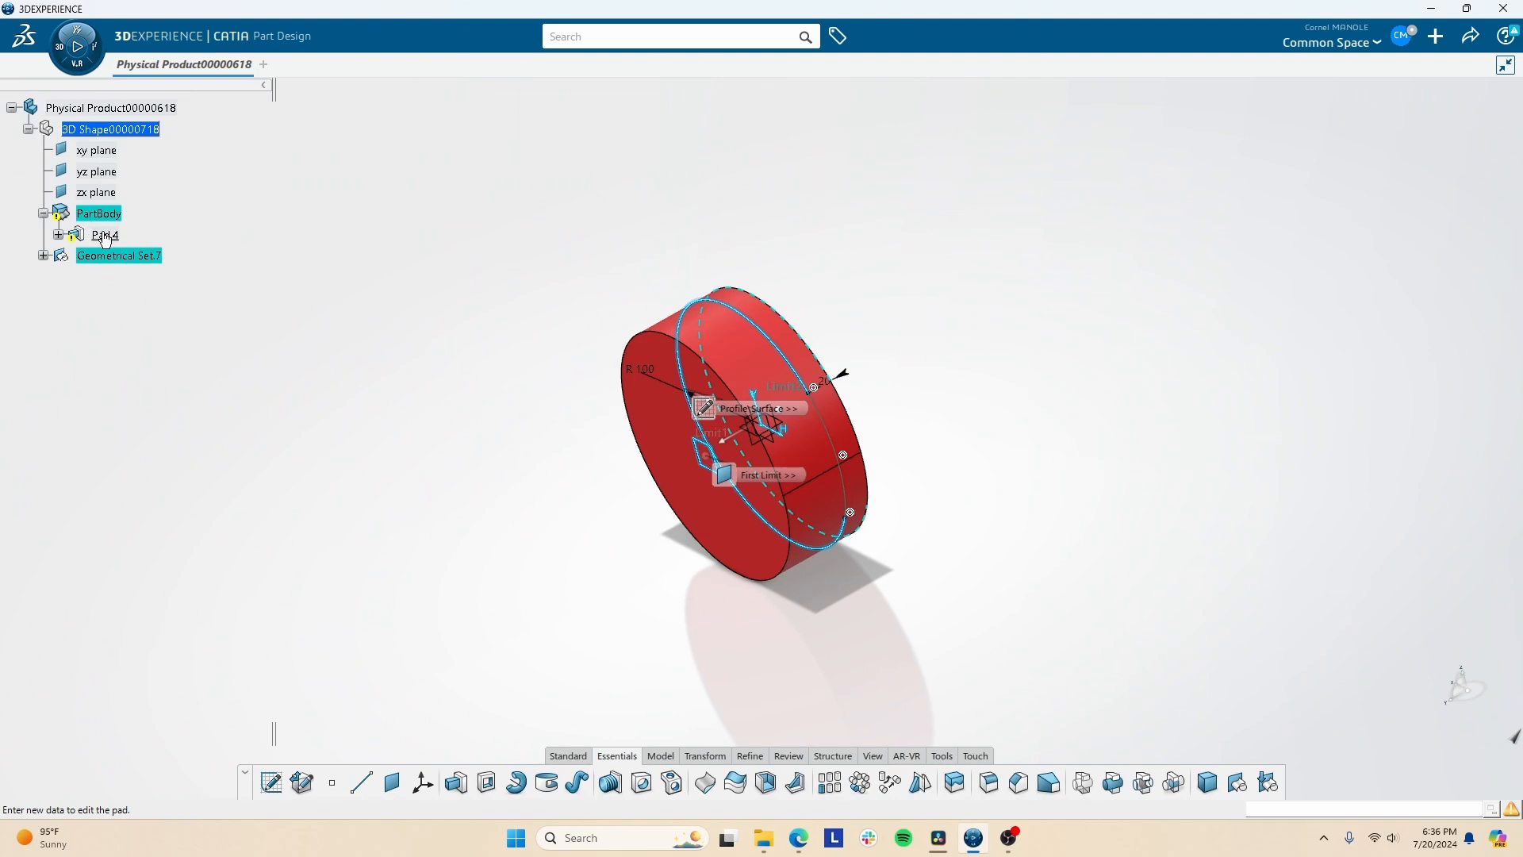
pyautogui.click(1290, 238)
pyautogui.moveTo(991, 492); pyautogui.dragTo(1005, 350, button='middle')
# Set Thickness 1 and Thickness 2 of the thin pad to 2 mm and enable Neutral fiber.
pyautogui.doubleClick(1252, 437)
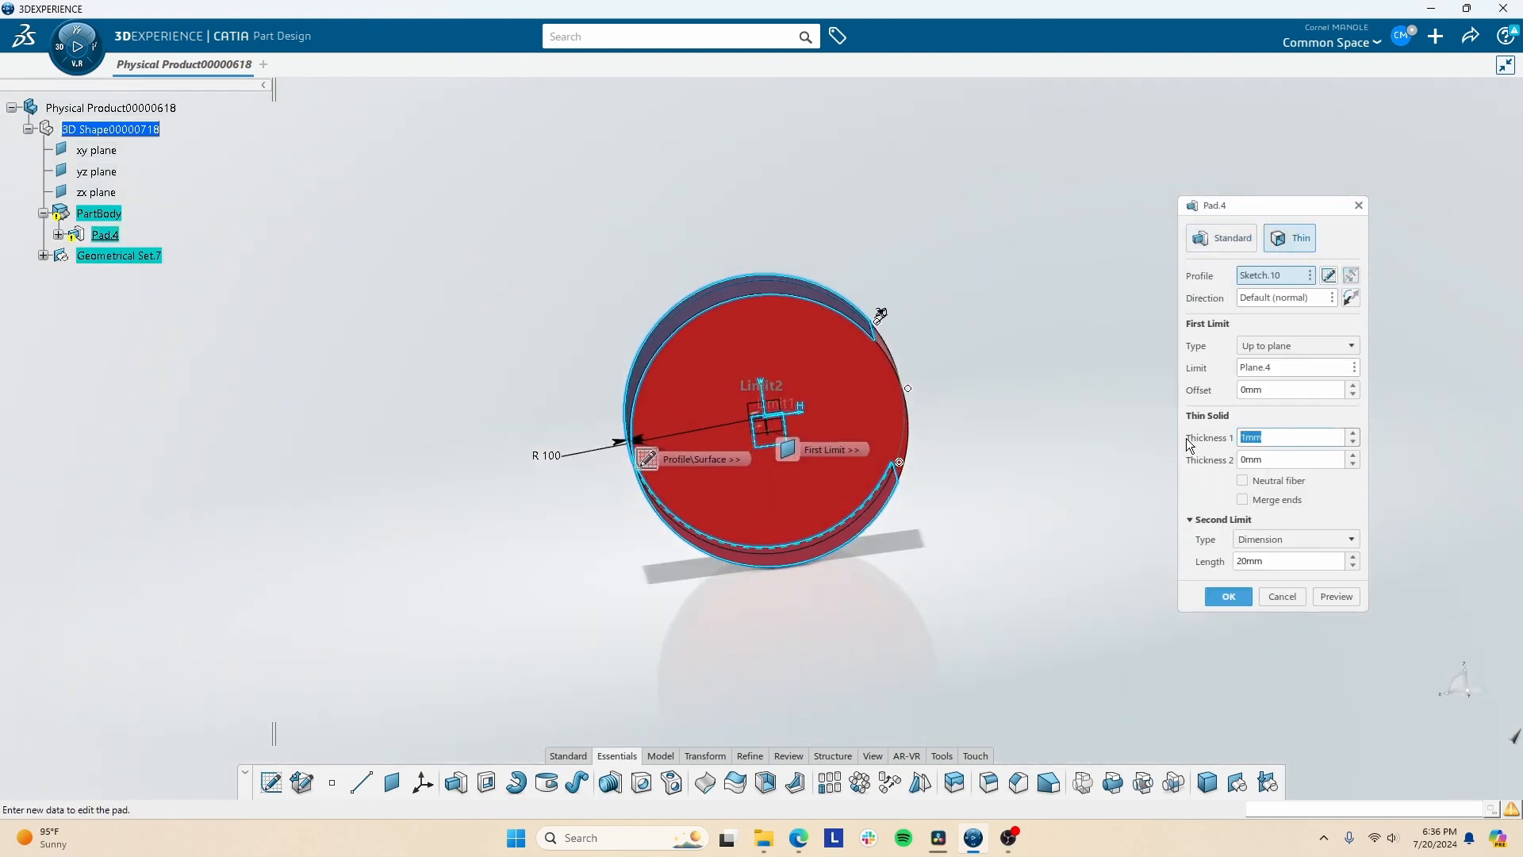
pyautogui.write('2')
pyautogui.press('Tab')
pyautogui.write('2')
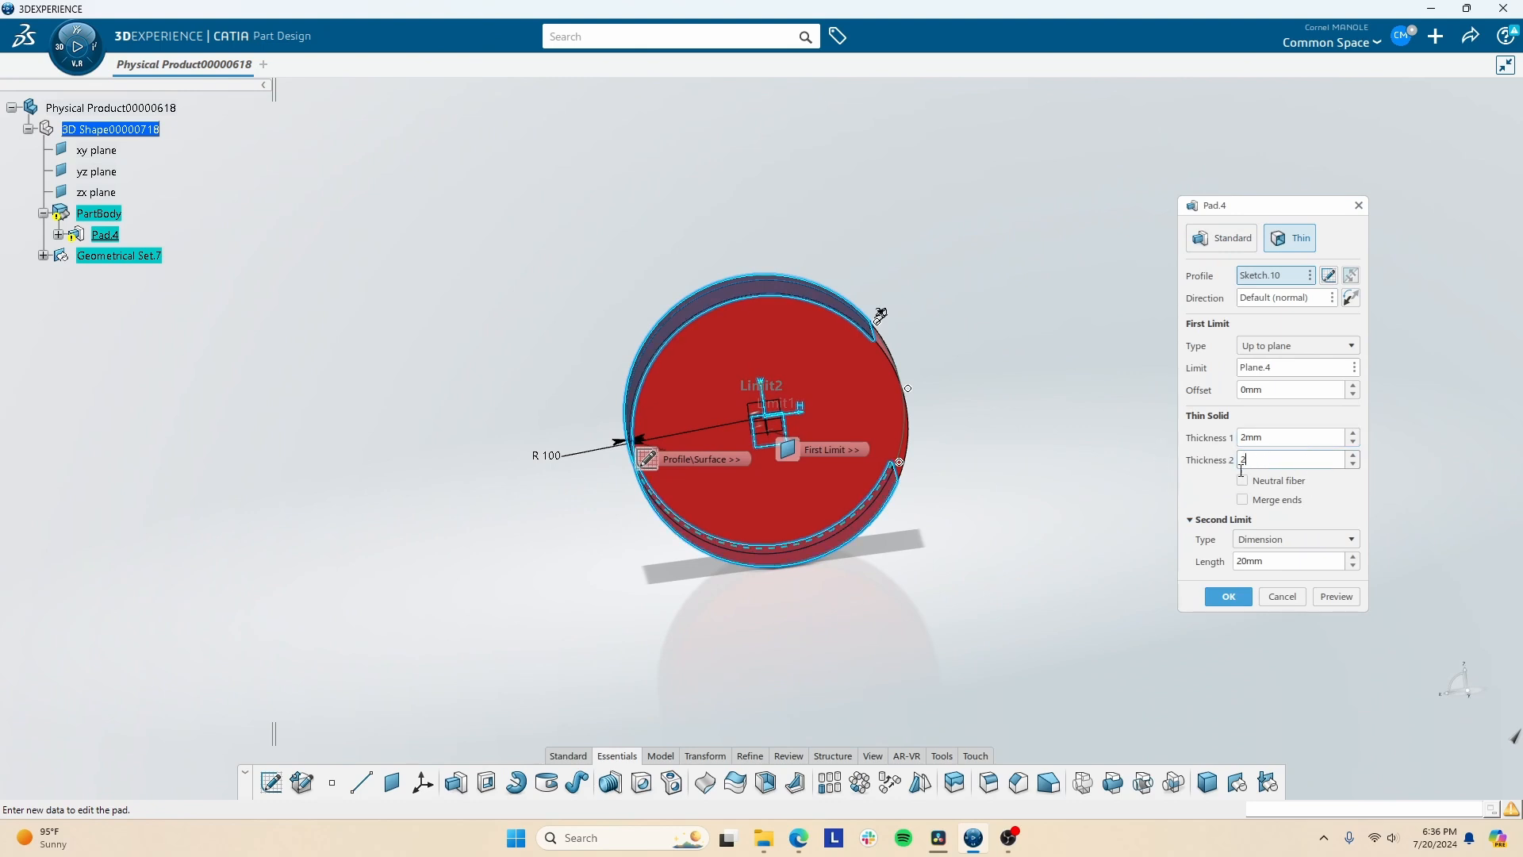
pyautogui.click(1205, 491)
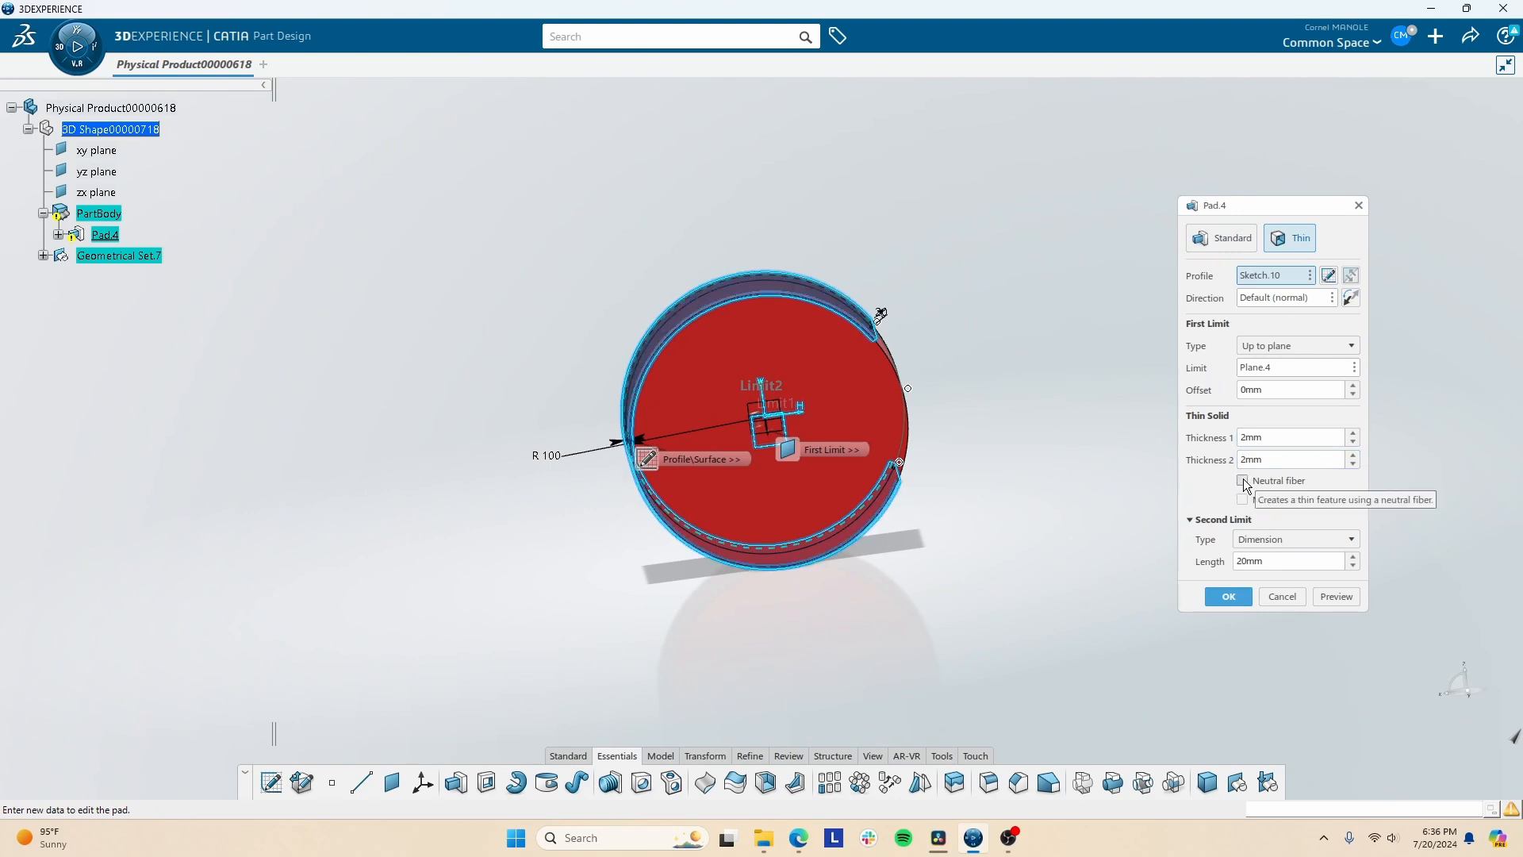
pyautogui.click(1243, 481)
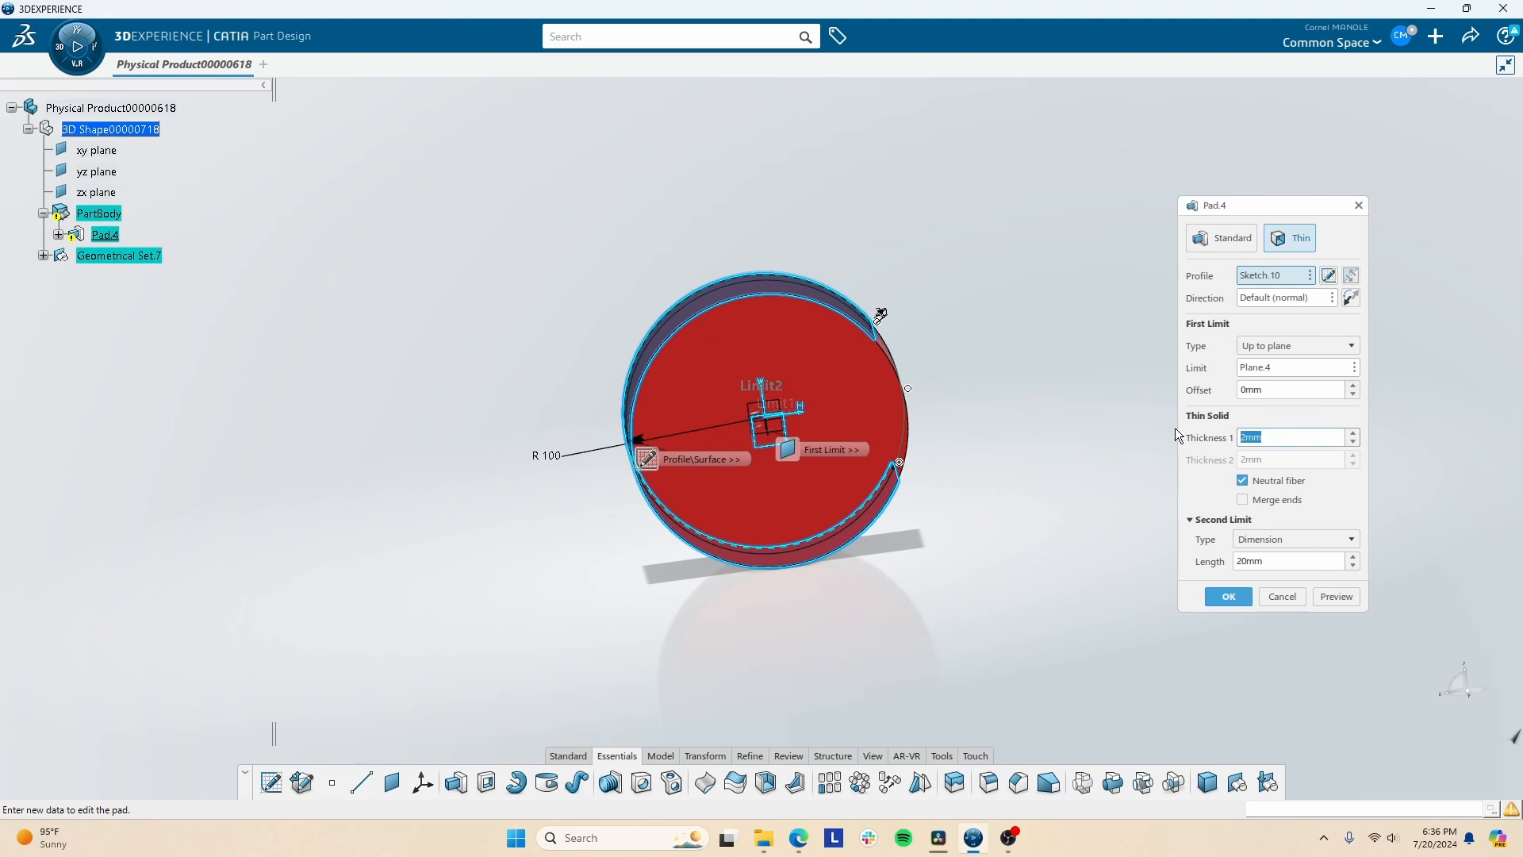
# Set Thickness 1 of the thin pad to 4 mm and confirm the pad.
pyautogui.write('4')
pyautogui.click(1213, 486)
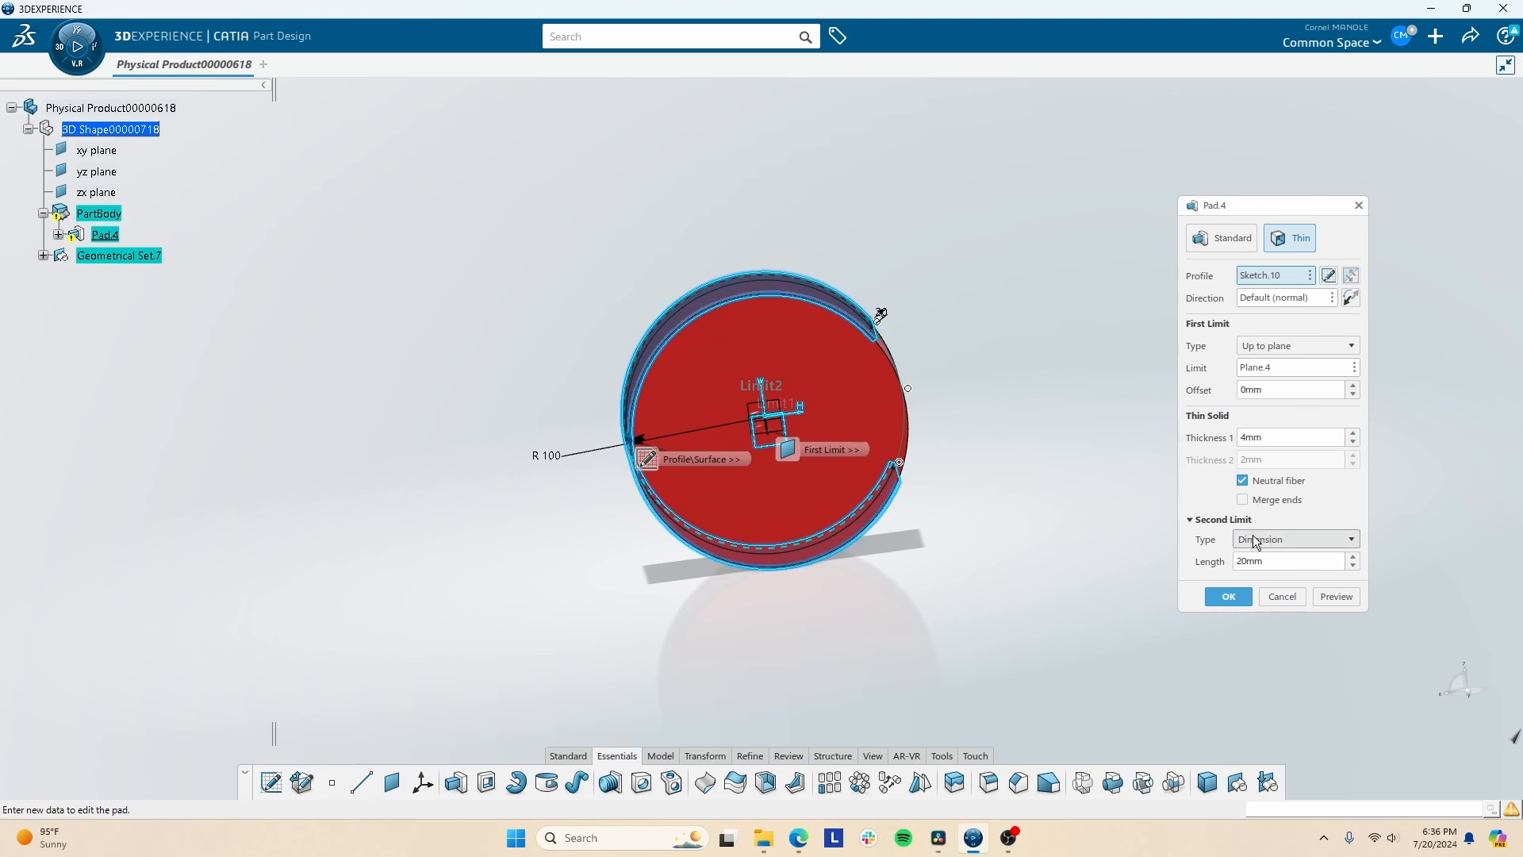
pyautogui.click(1242, 599)
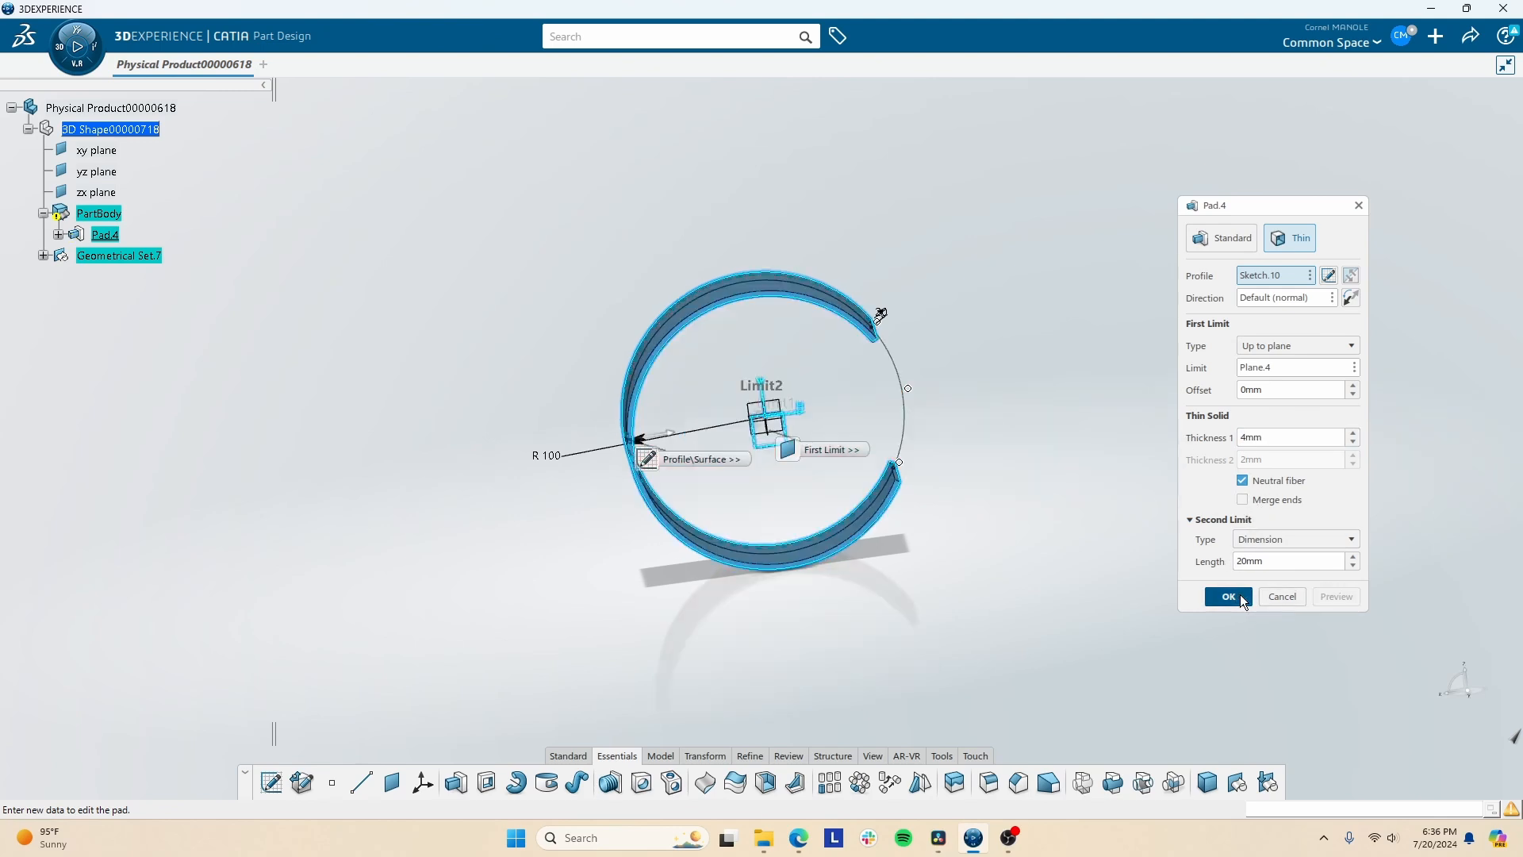
pyautogui.moveTo(587, 555); pyautogui.dragTo(661, 498, button='middle')
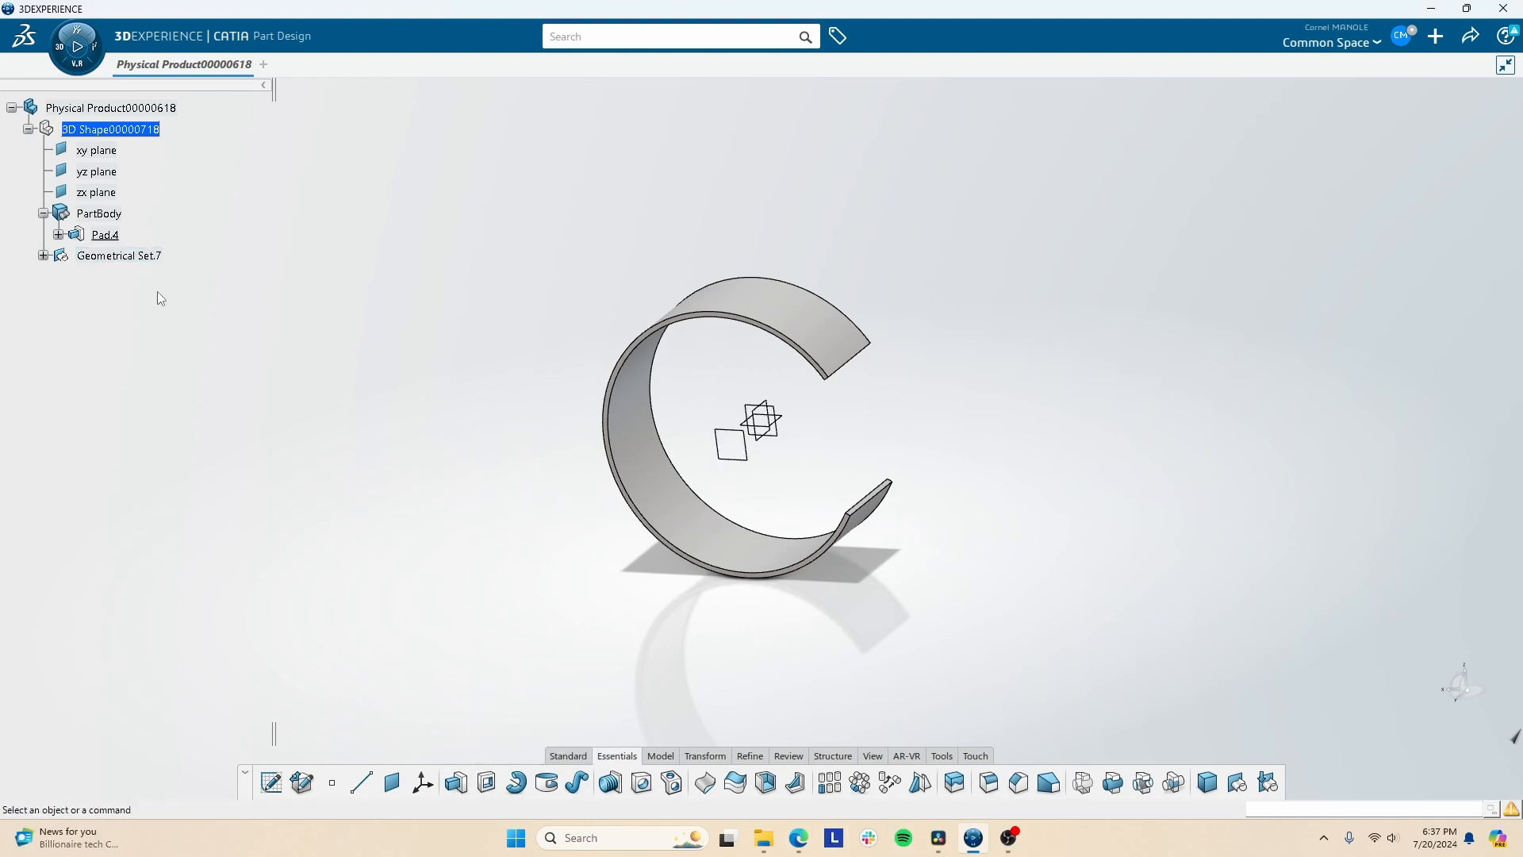
# Open the pad's sketch for editing and delete the construction circle.
pyautogui.click(58, 234)
pyautogui.doubleClick(130, 255)
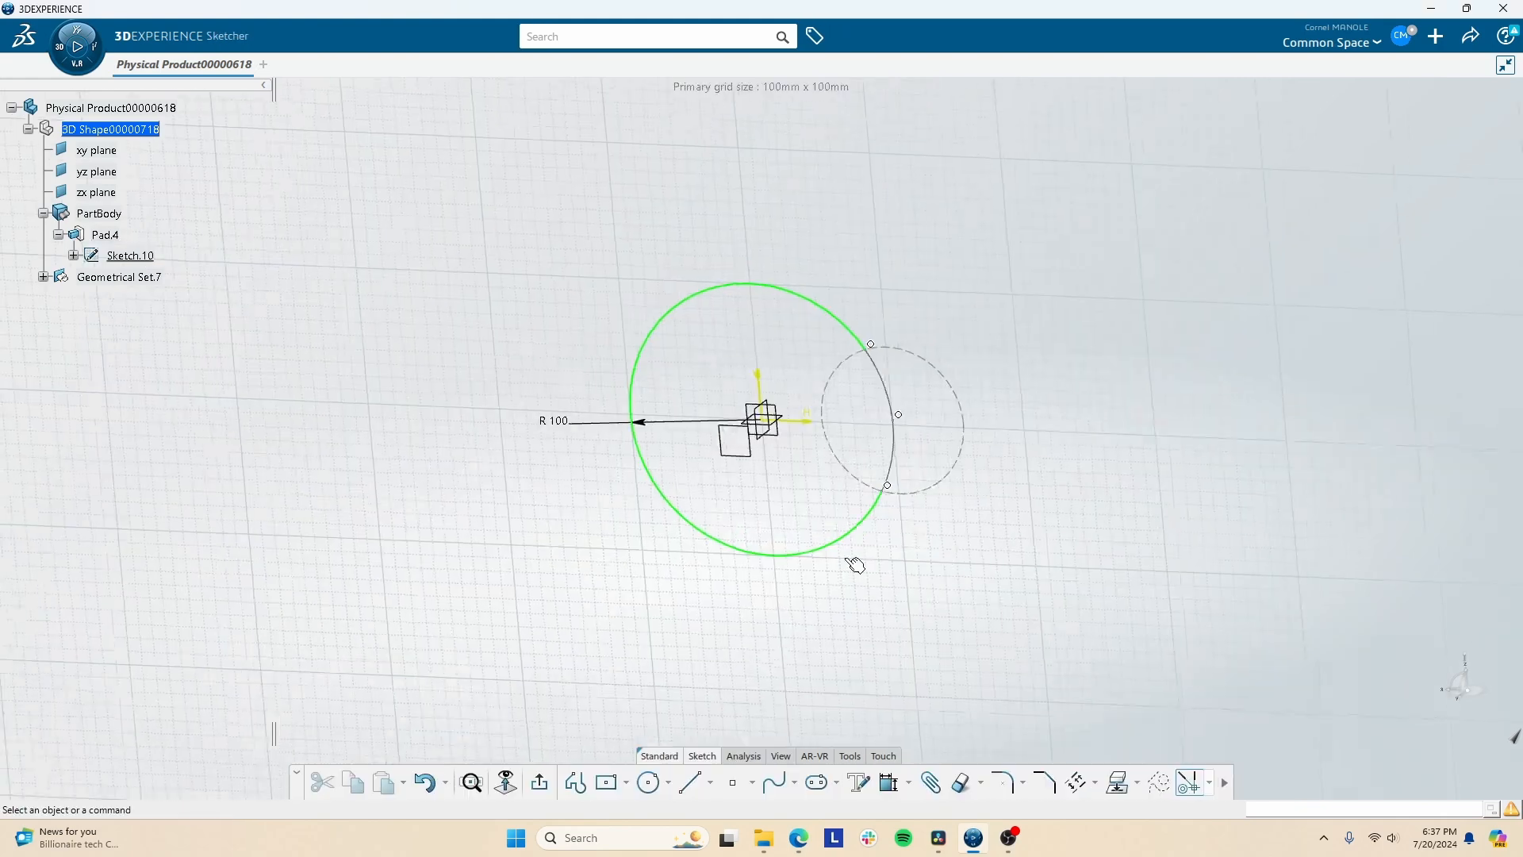
pyautogui.click(923, 491)
pyautogui.press('Delete')
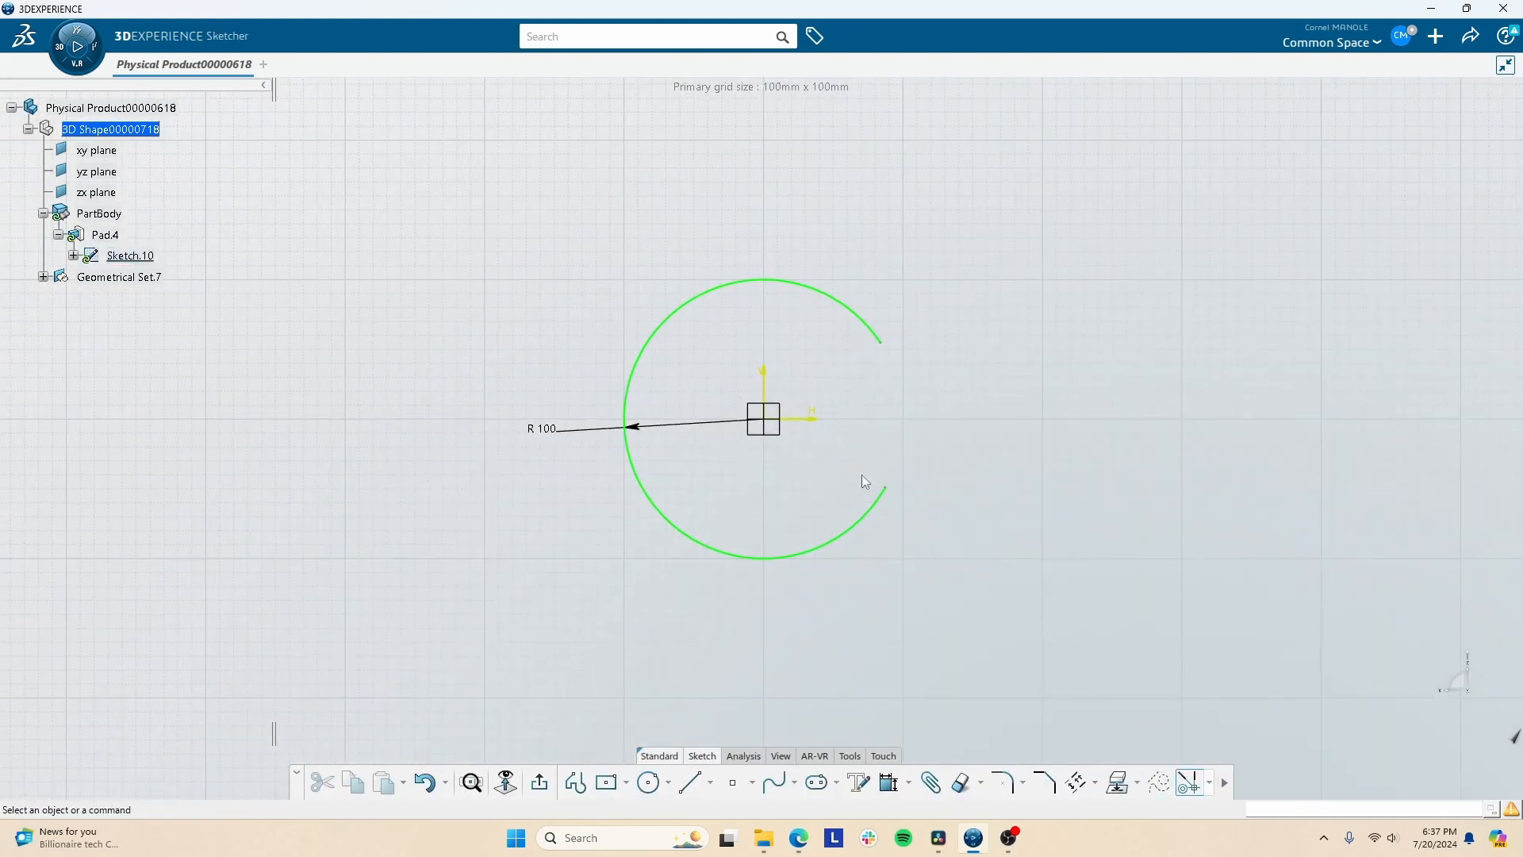
# Close the 100 mm radius arc into a full circle, exit the sketch and confirm the pad as Standard.
pyautogui.moveTo(886, 487); pyautogui.dragTo(925, 389)
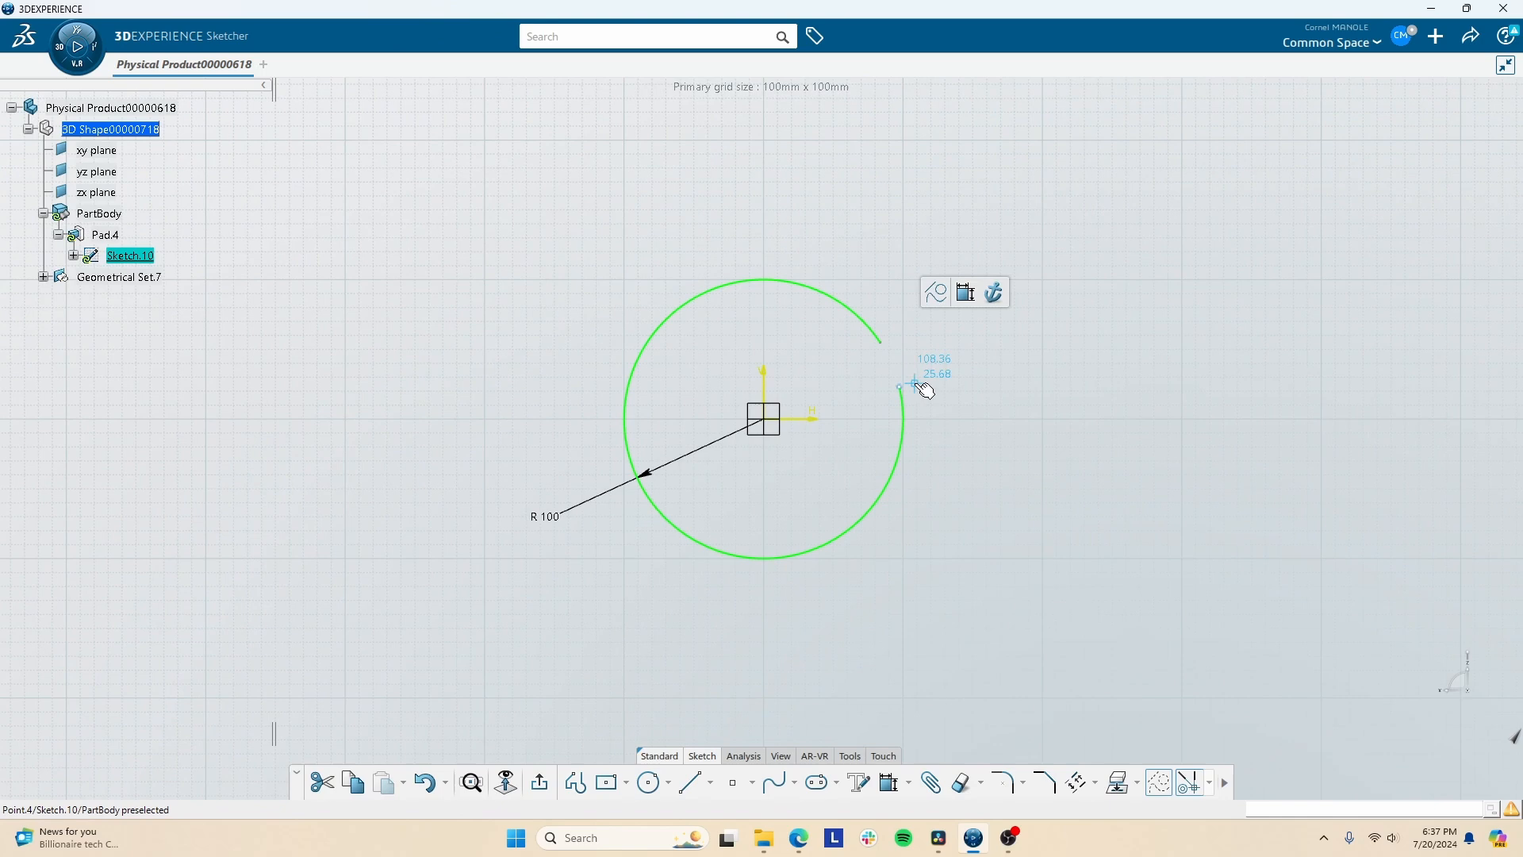
pyautogui.keyDown('ctrl'); pyautogui.click(881, 343); pyautogui.keyUp('ctrl')
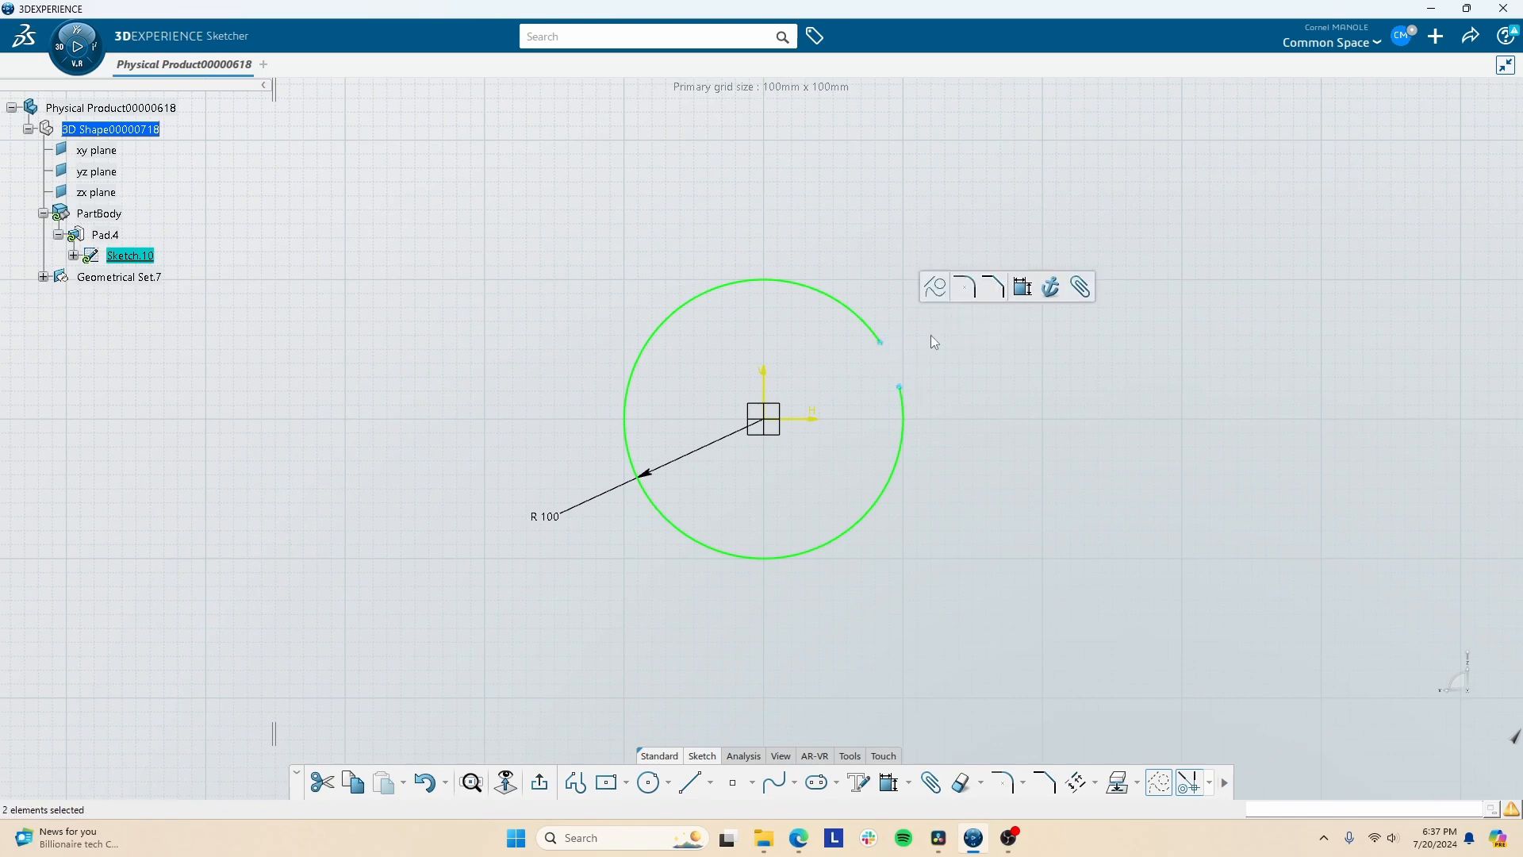
pyautogui.click(1033, 294)
pyautogui.click(1195, 232)
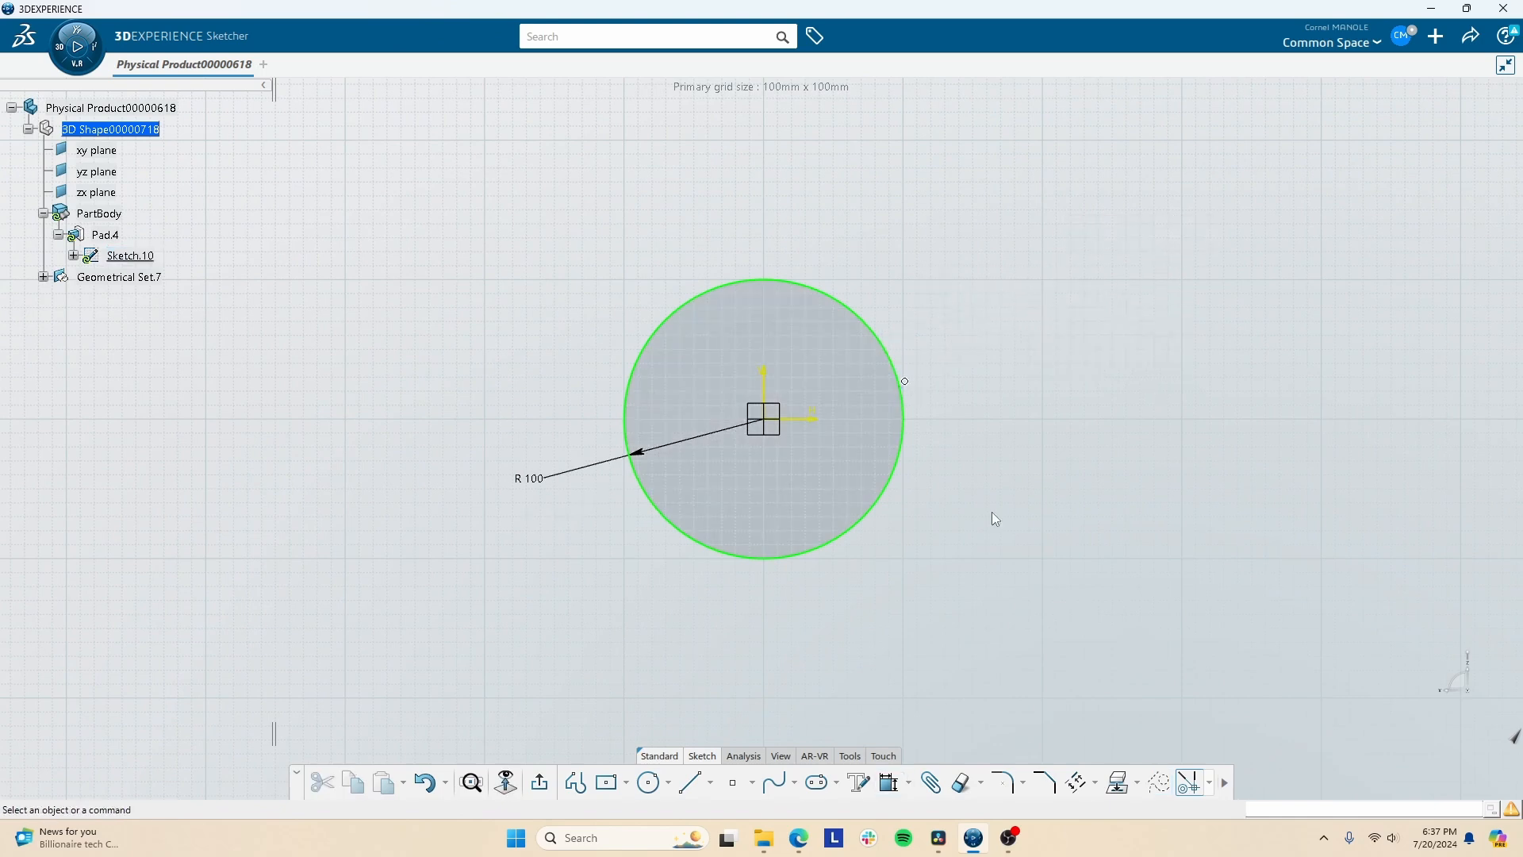
pyautogui.click(540, 782)
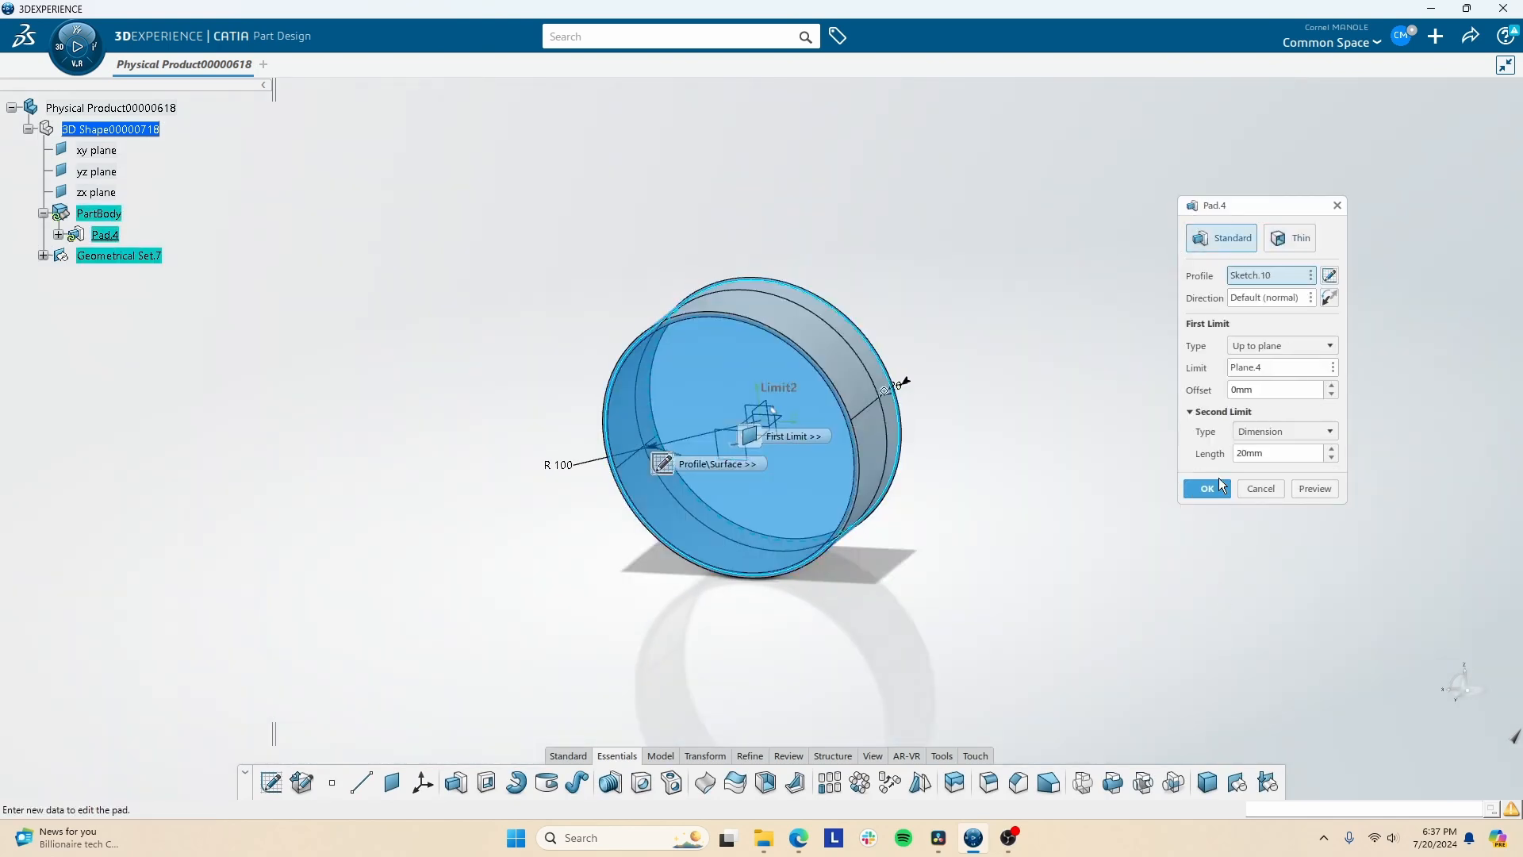
pyautogui.click(1207, 488)
# Define PartBody as the in-work object and start a positioned sketch on the pad's front face.
pyautogui.click(482, 785)
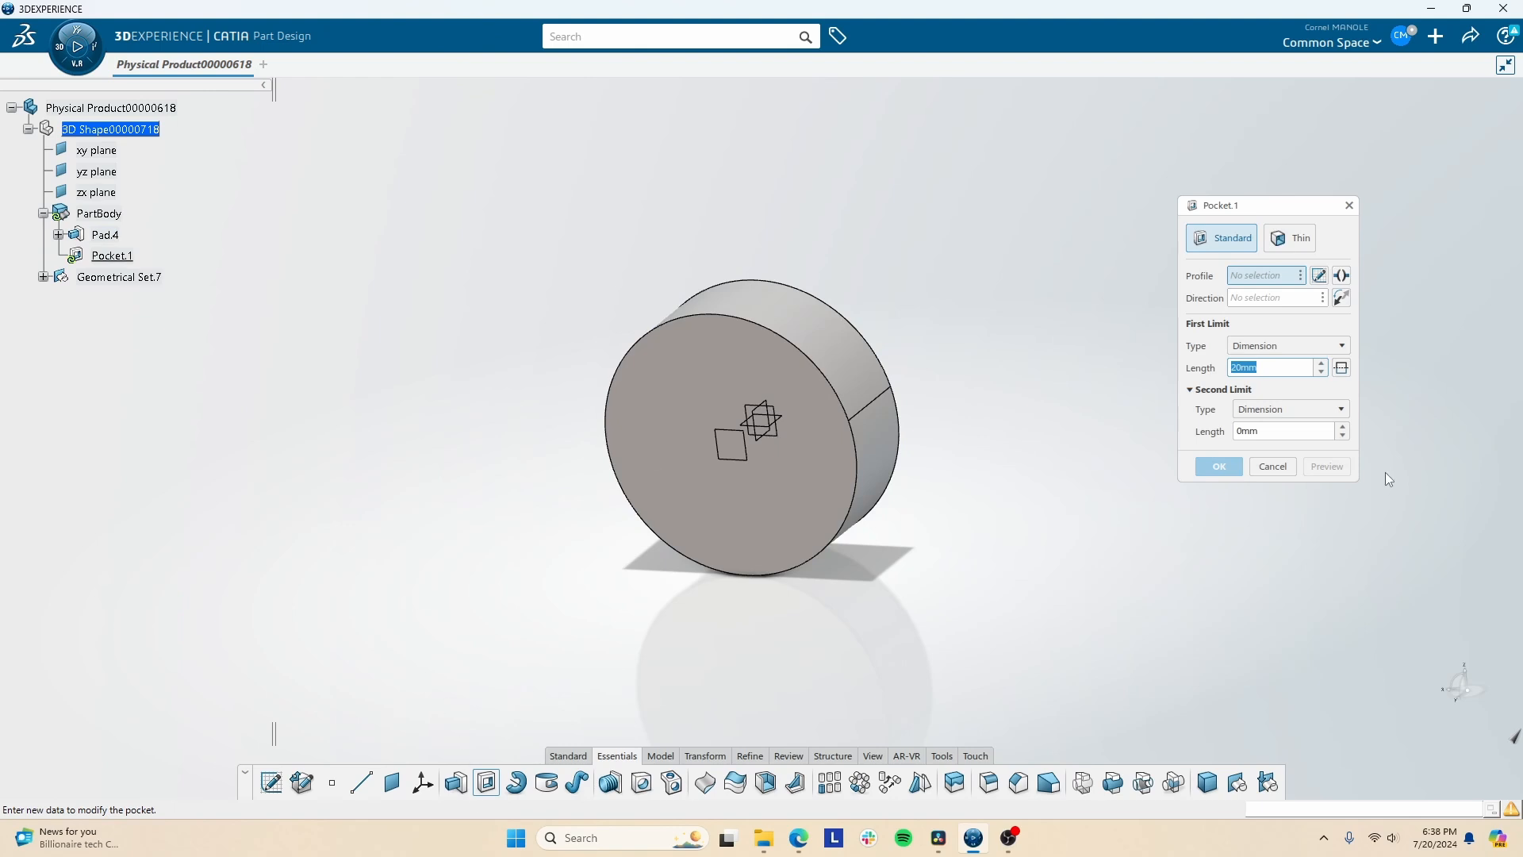
pyautogui.click(1272, 466)
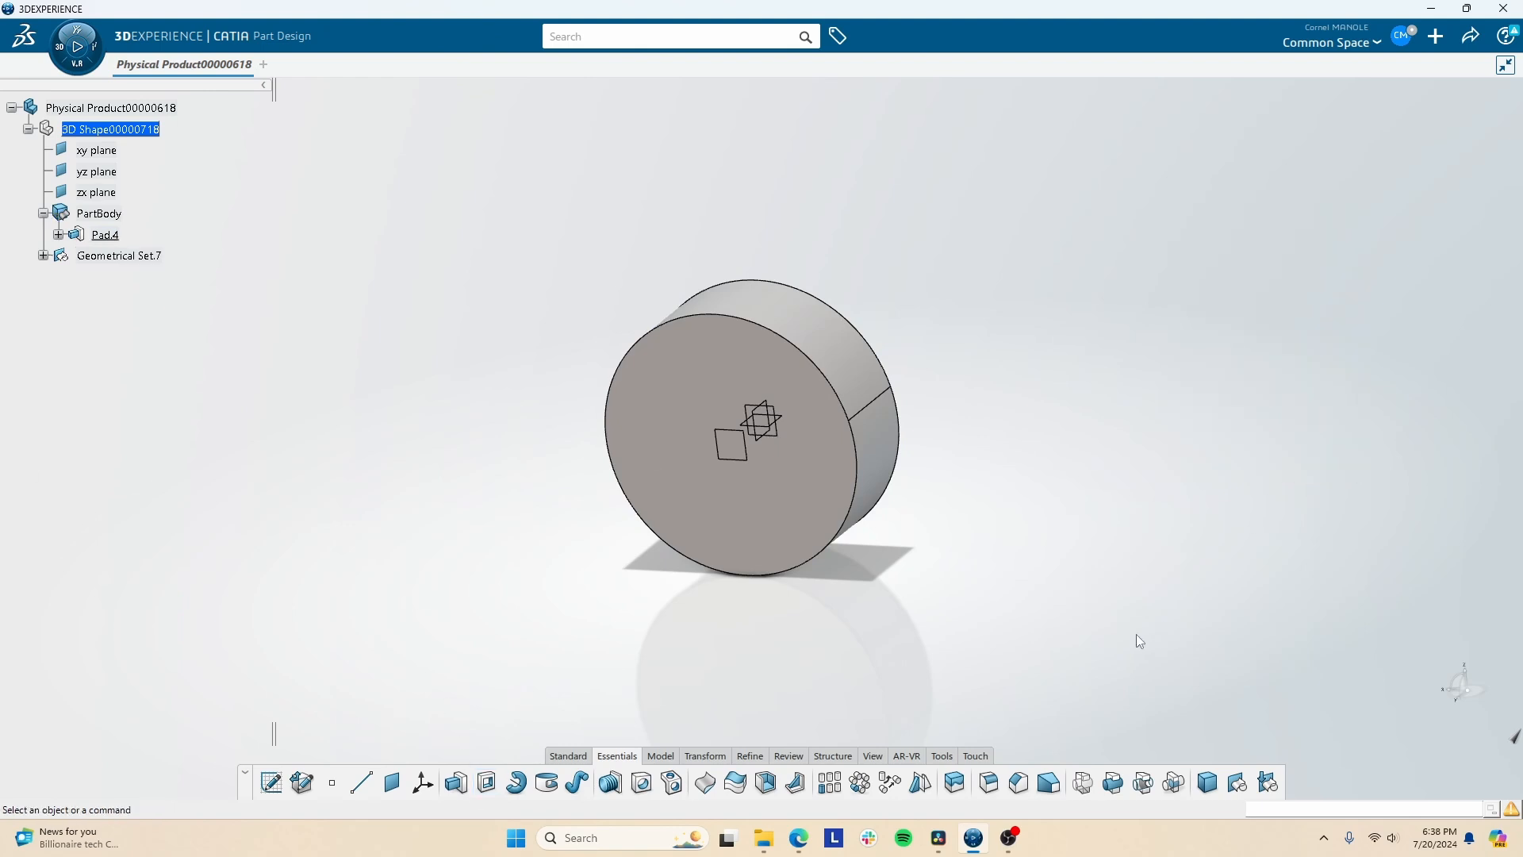
pyautogui.rightClick(87, 212)
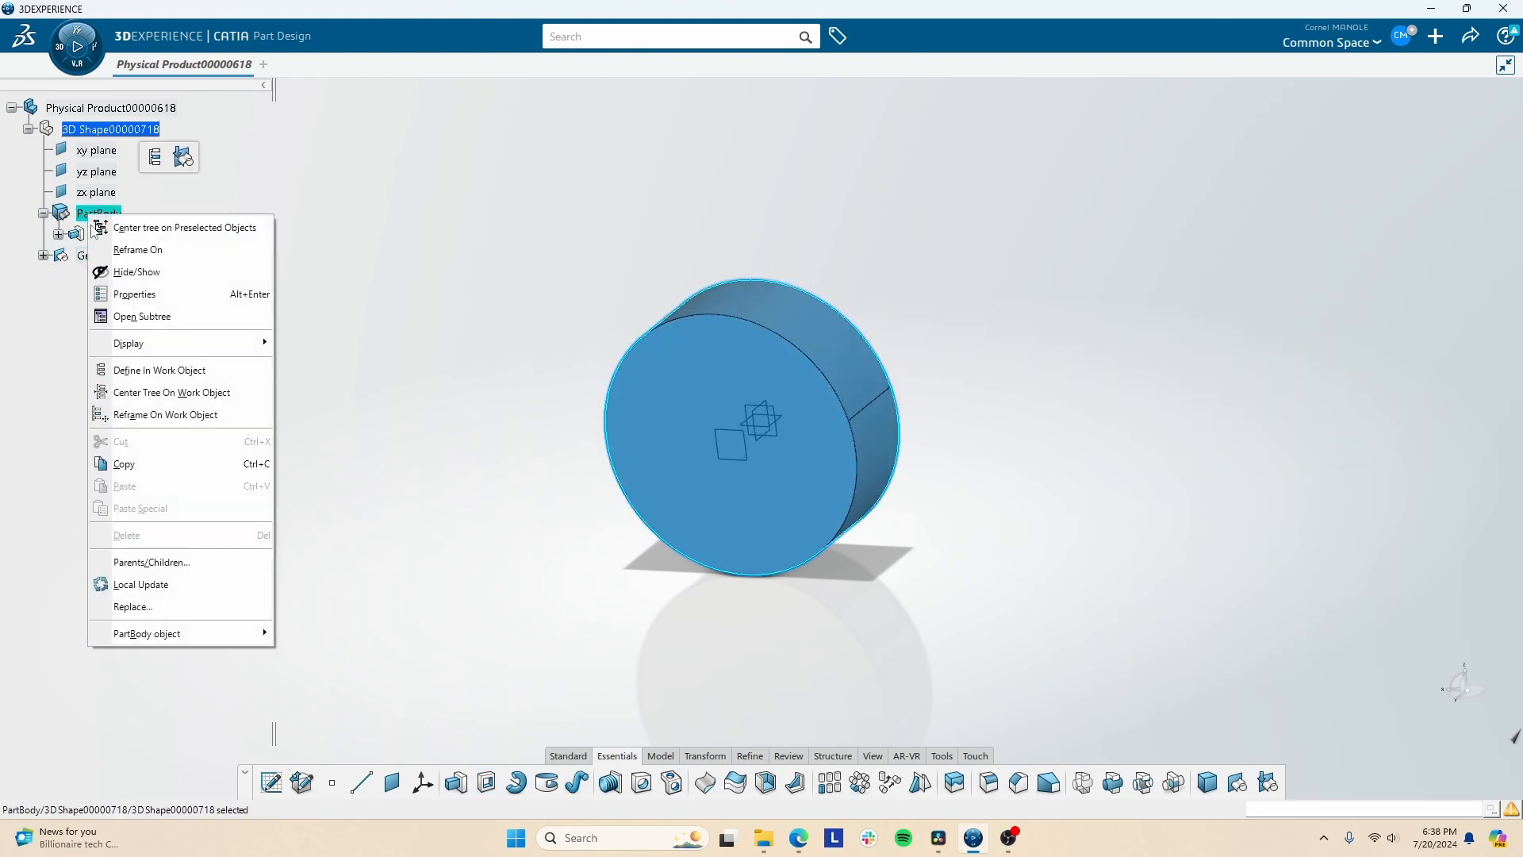
pyautogui.click(171, 372)
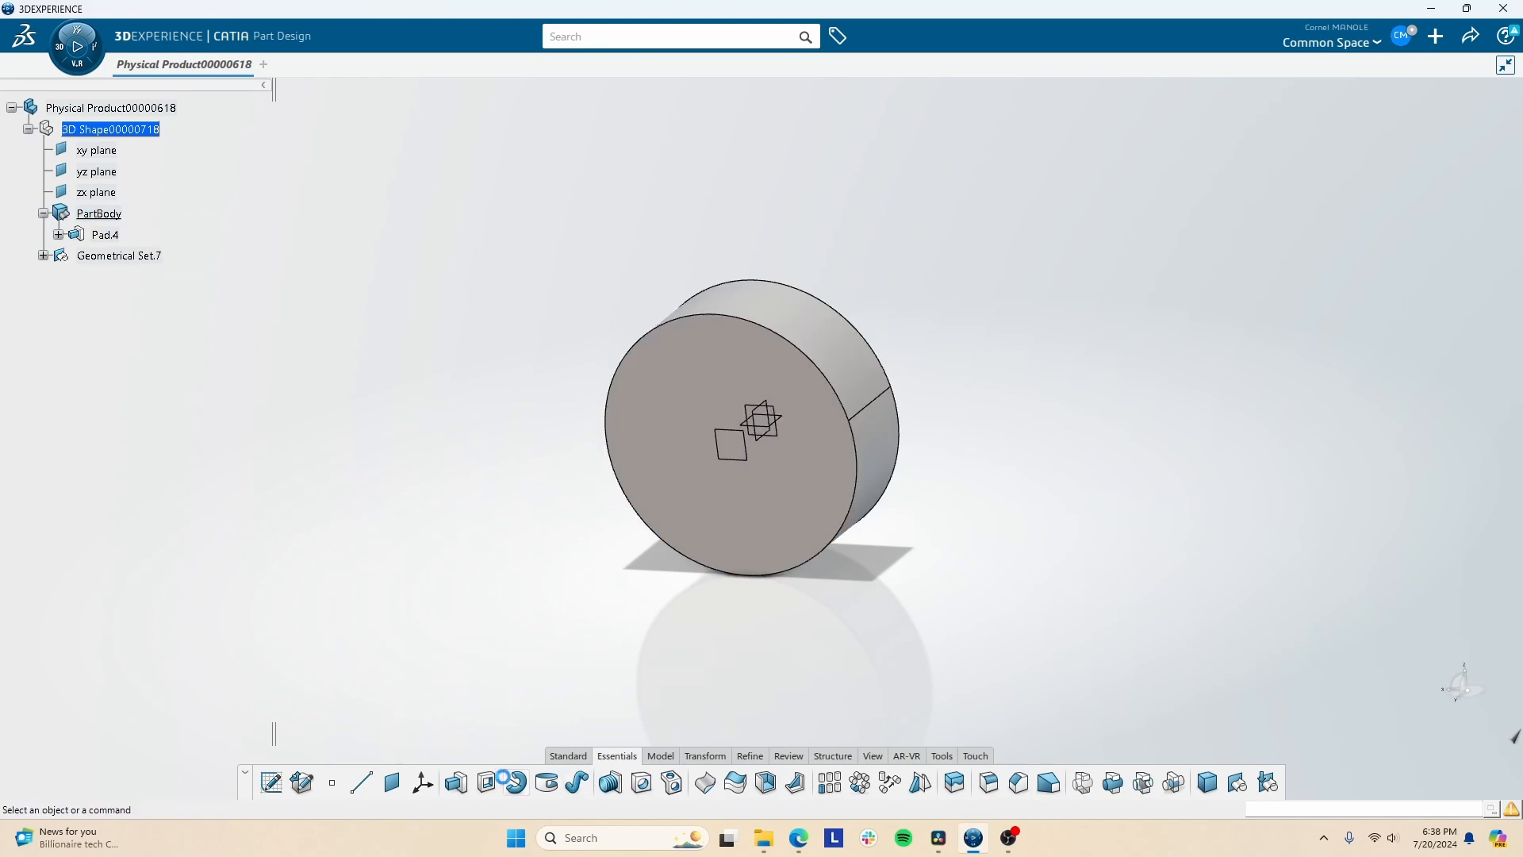
pyautogui.click(272, 785)
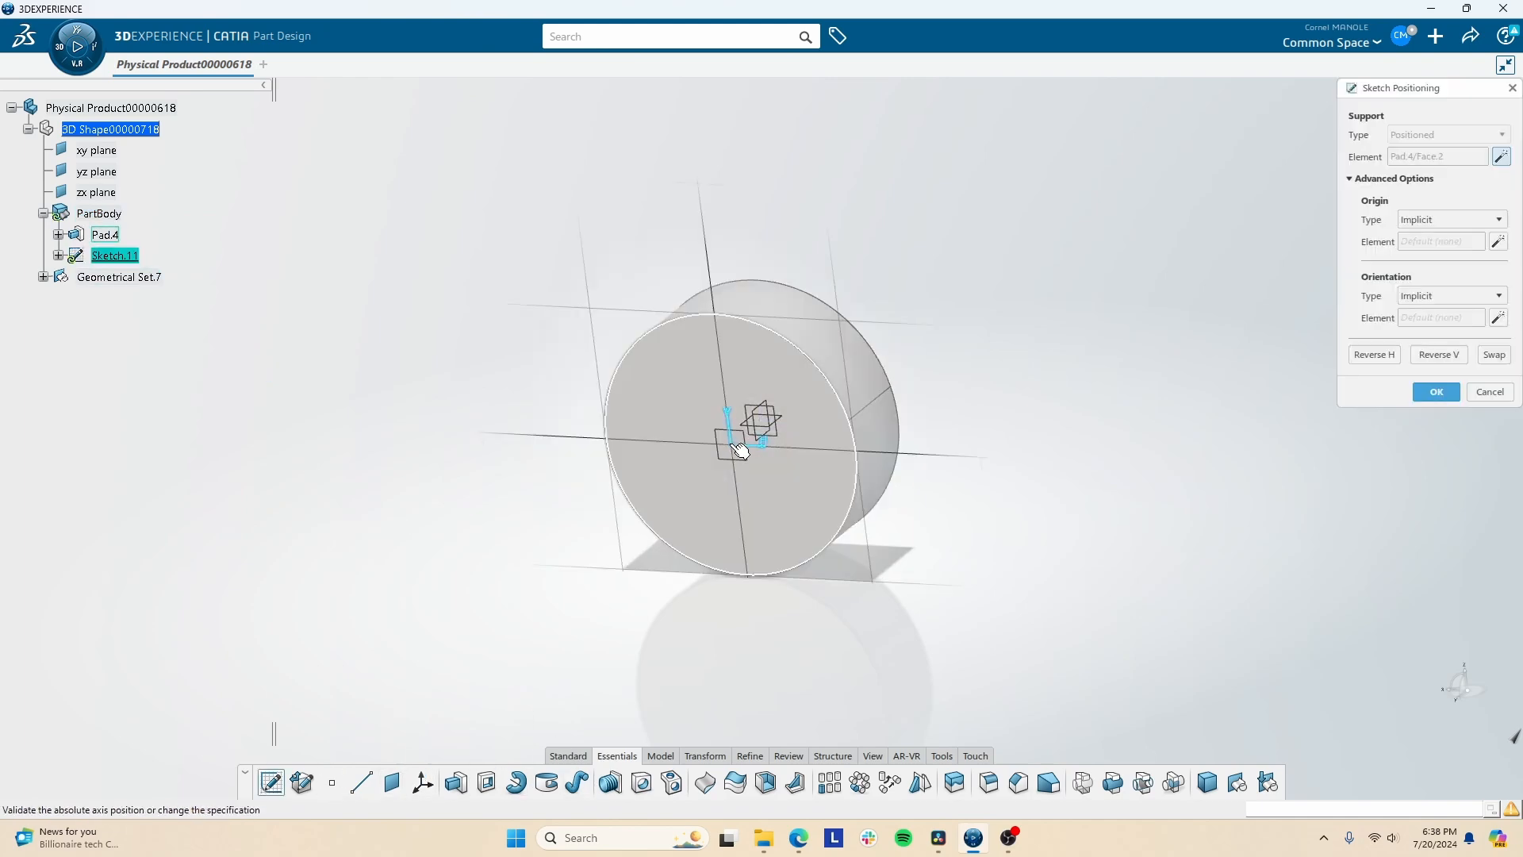
pyautogui.press('Return')
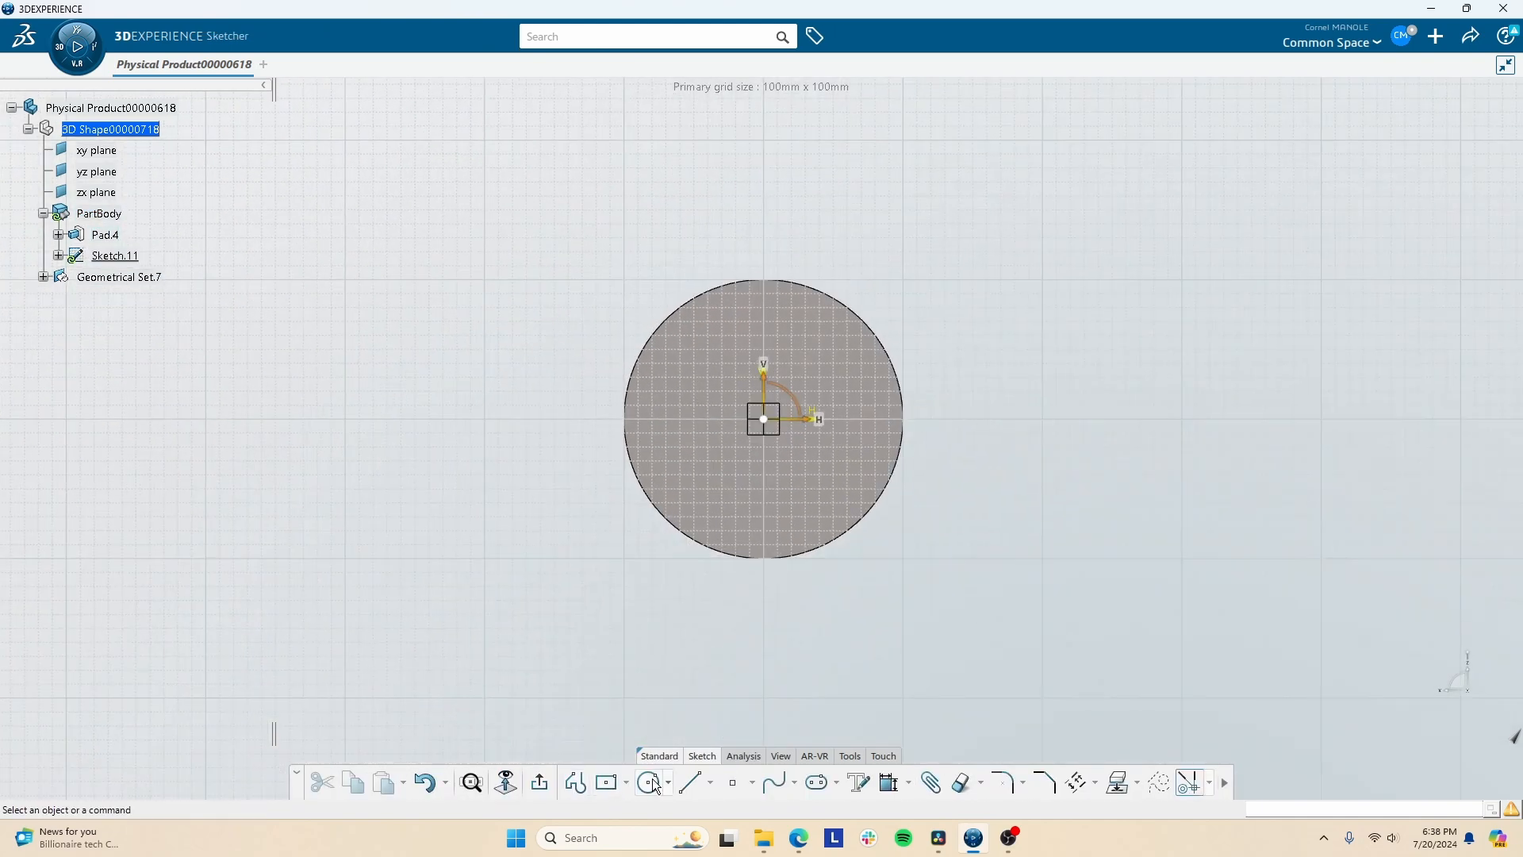
# Sketch a circle centred on the origin, about half the pad's diameter, and exit the sketch.
pyautogui.click(654, 786)
pyautogui.click(682, 539)
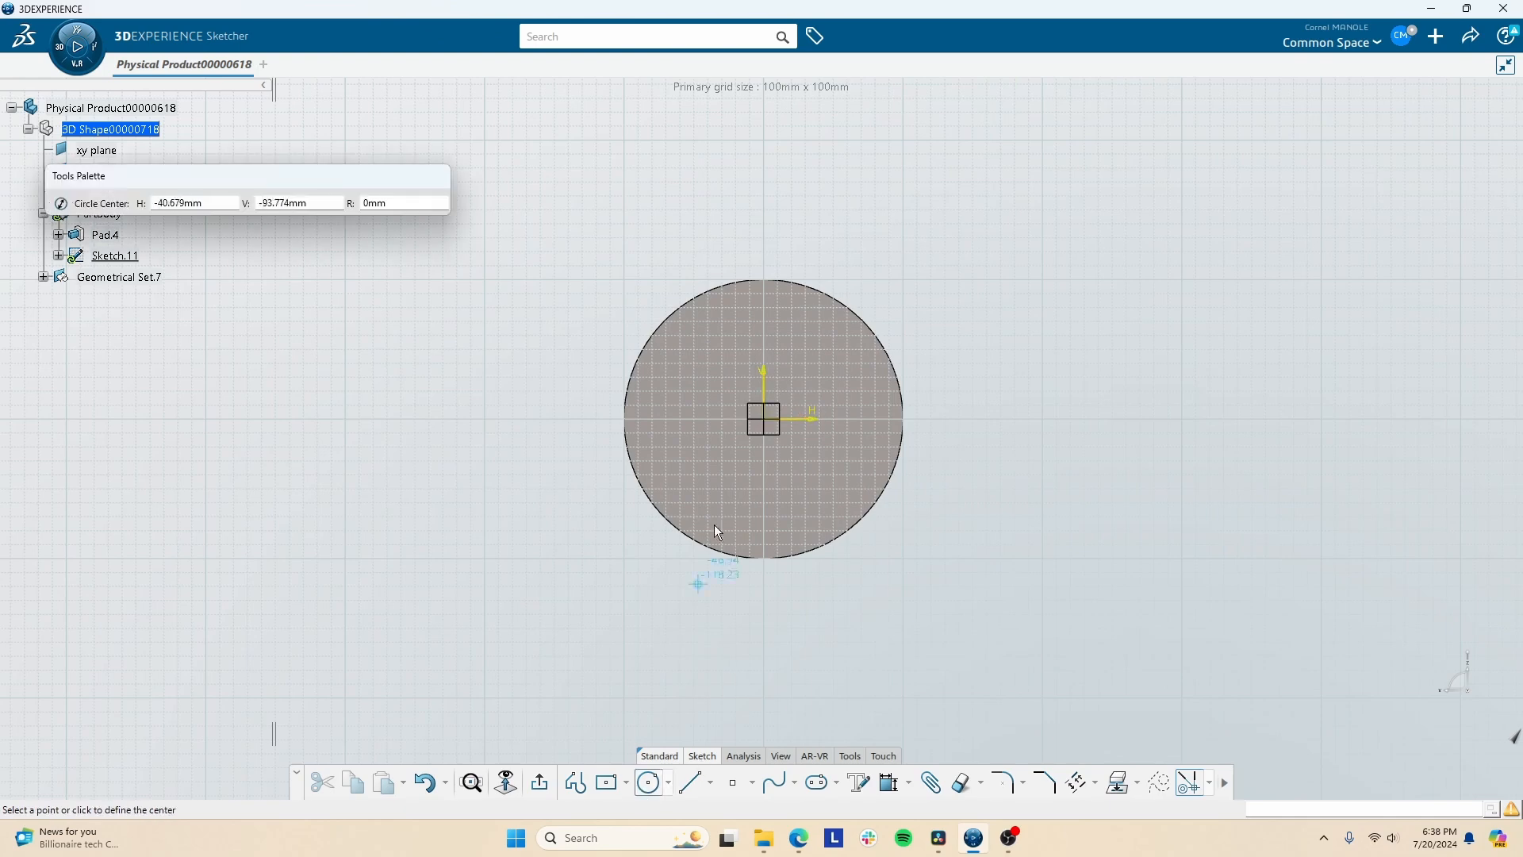
pyautogui.click(766, 421)
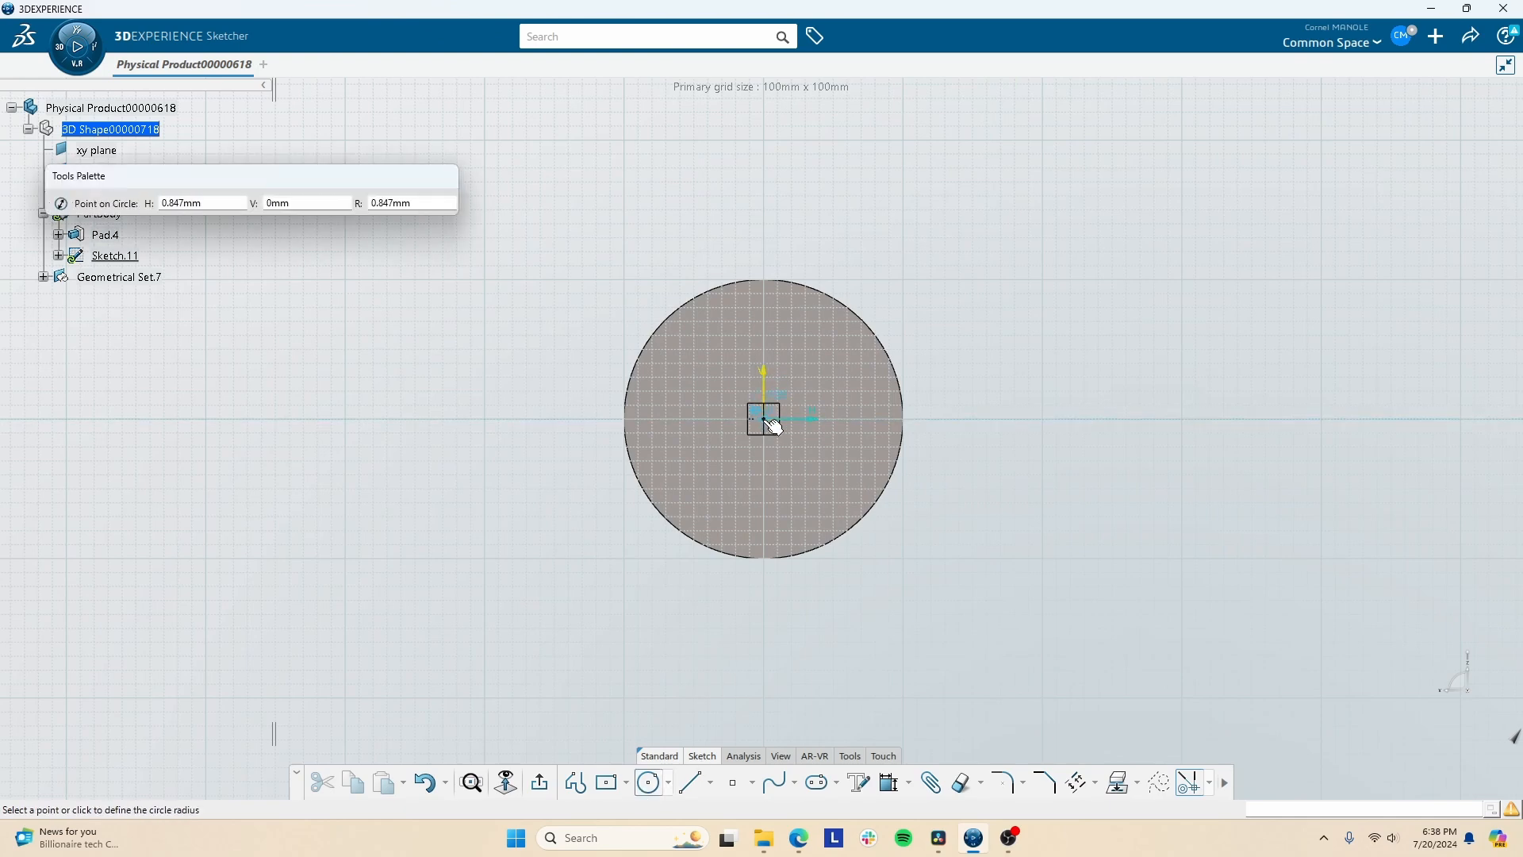
pyautogui.click(812, 468)
pyautogui.click(539, 783)
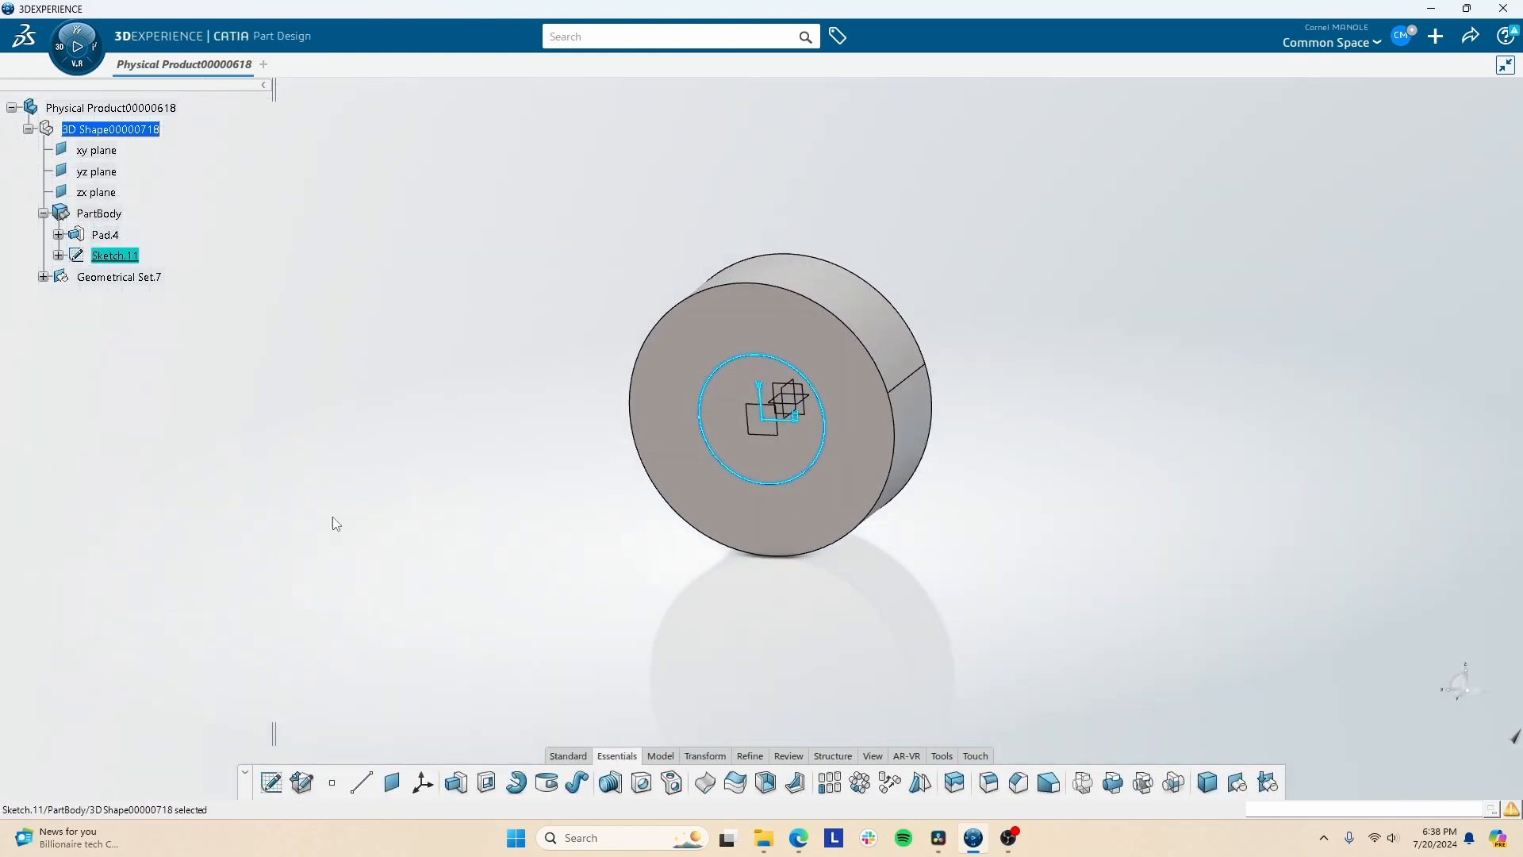
# Cut a Pocket from the circle sketch with First Limit Up to plane, using the pad's back face as the limit.
pyautogui.click(487, 782)
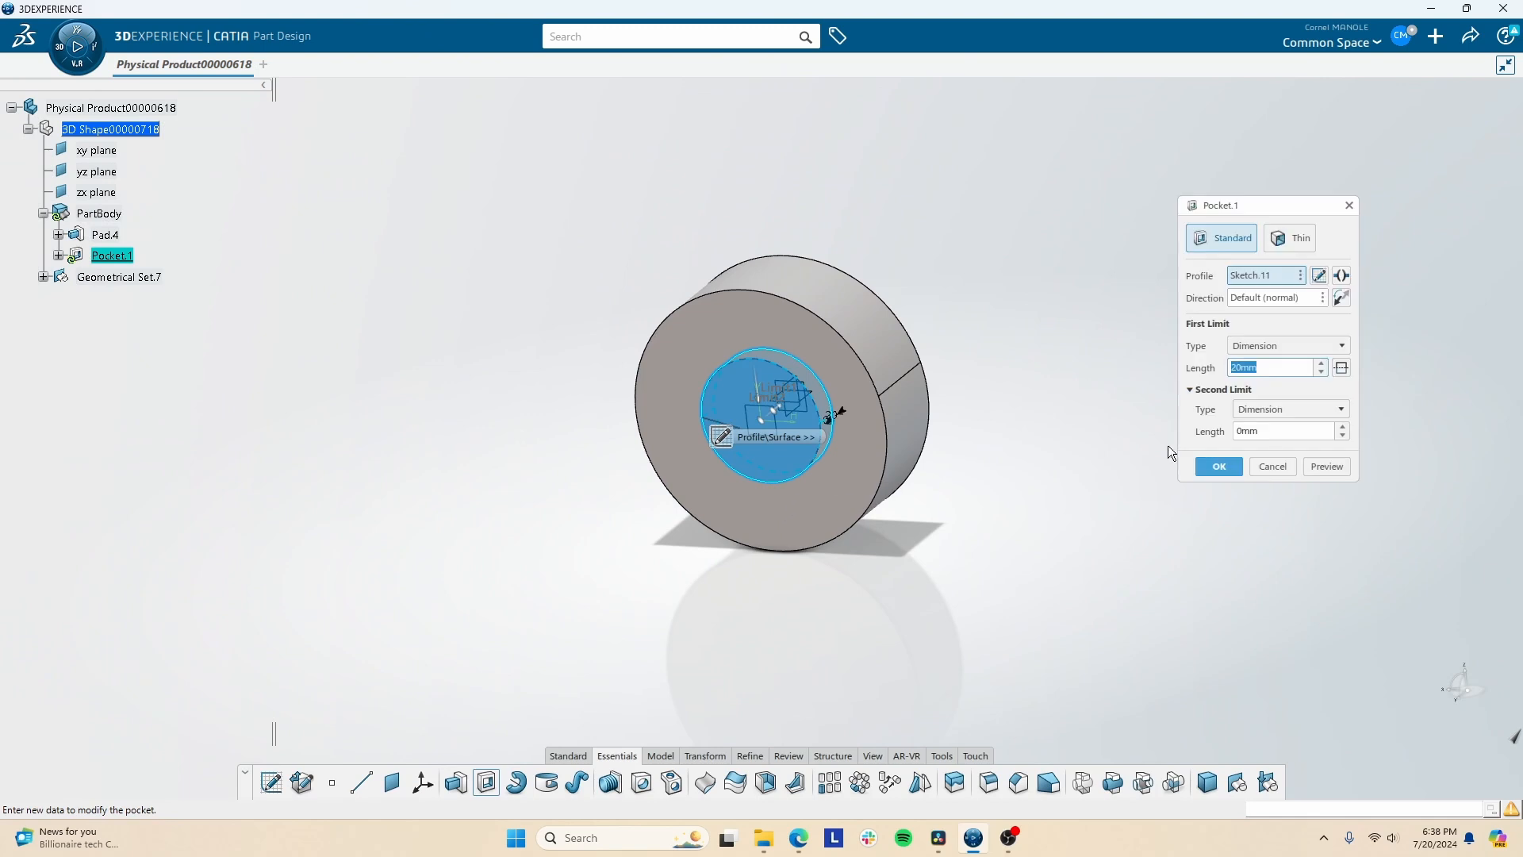
pyautogui.moveTo(738, 480)
pyautogui.mouseDown(button='middle')
pyautogui.moveTo(723, 488)
pyautogui.moveTo(793, 476)
pyautogui.mouseUp(button='middle')
pyautogui.click(1293, 345)
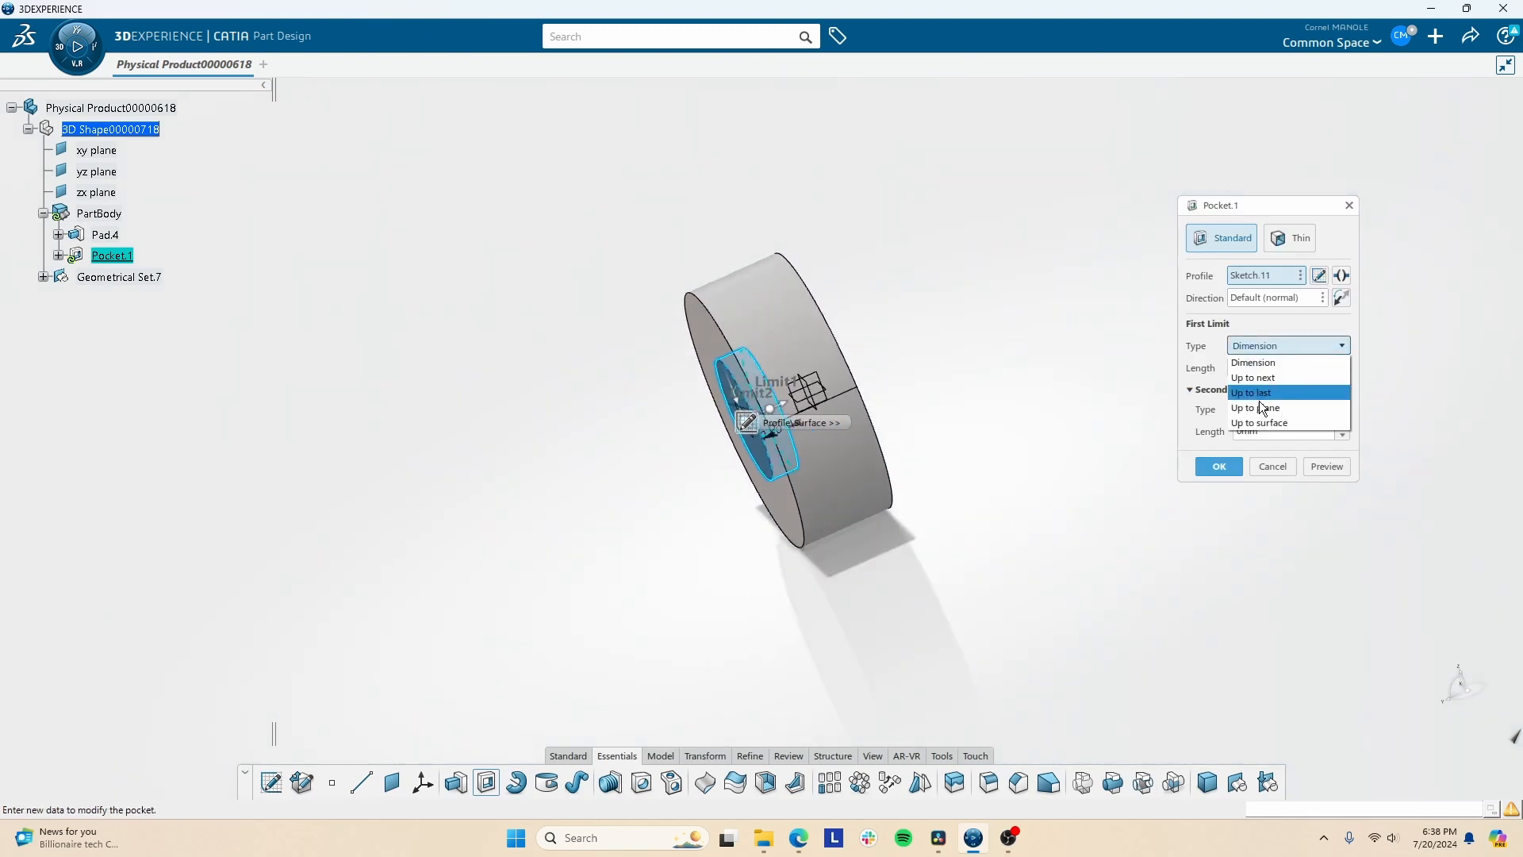
pyautogui.click(1259, 402)
pyautogui.moveTo(865, 429); pyautogui.dragTo(838, 441, button='middle')
pyautogui.click(846, 452)
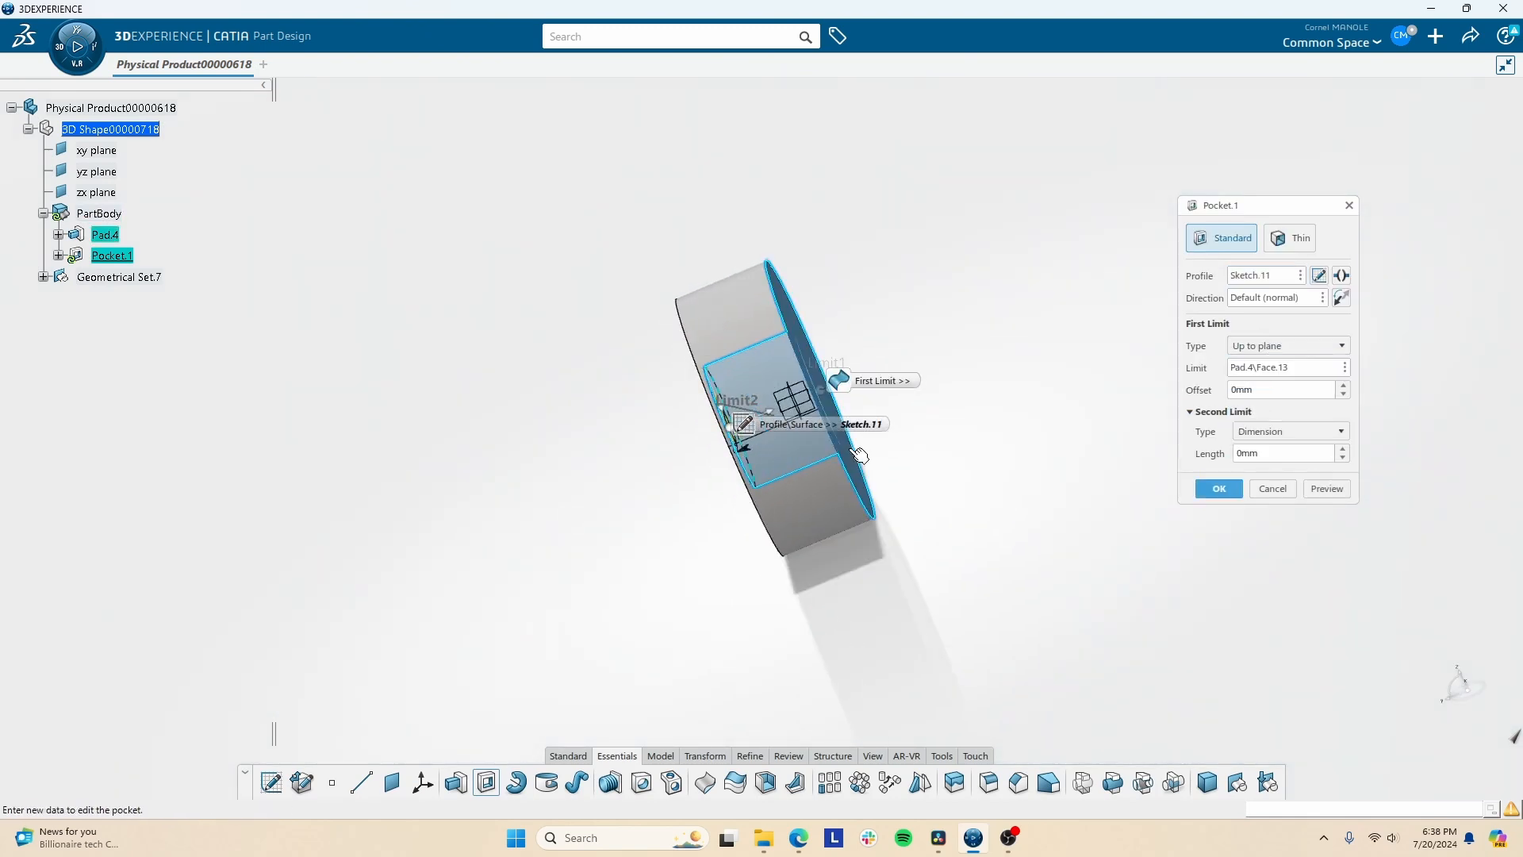
pyautogui.click(1230, 489)
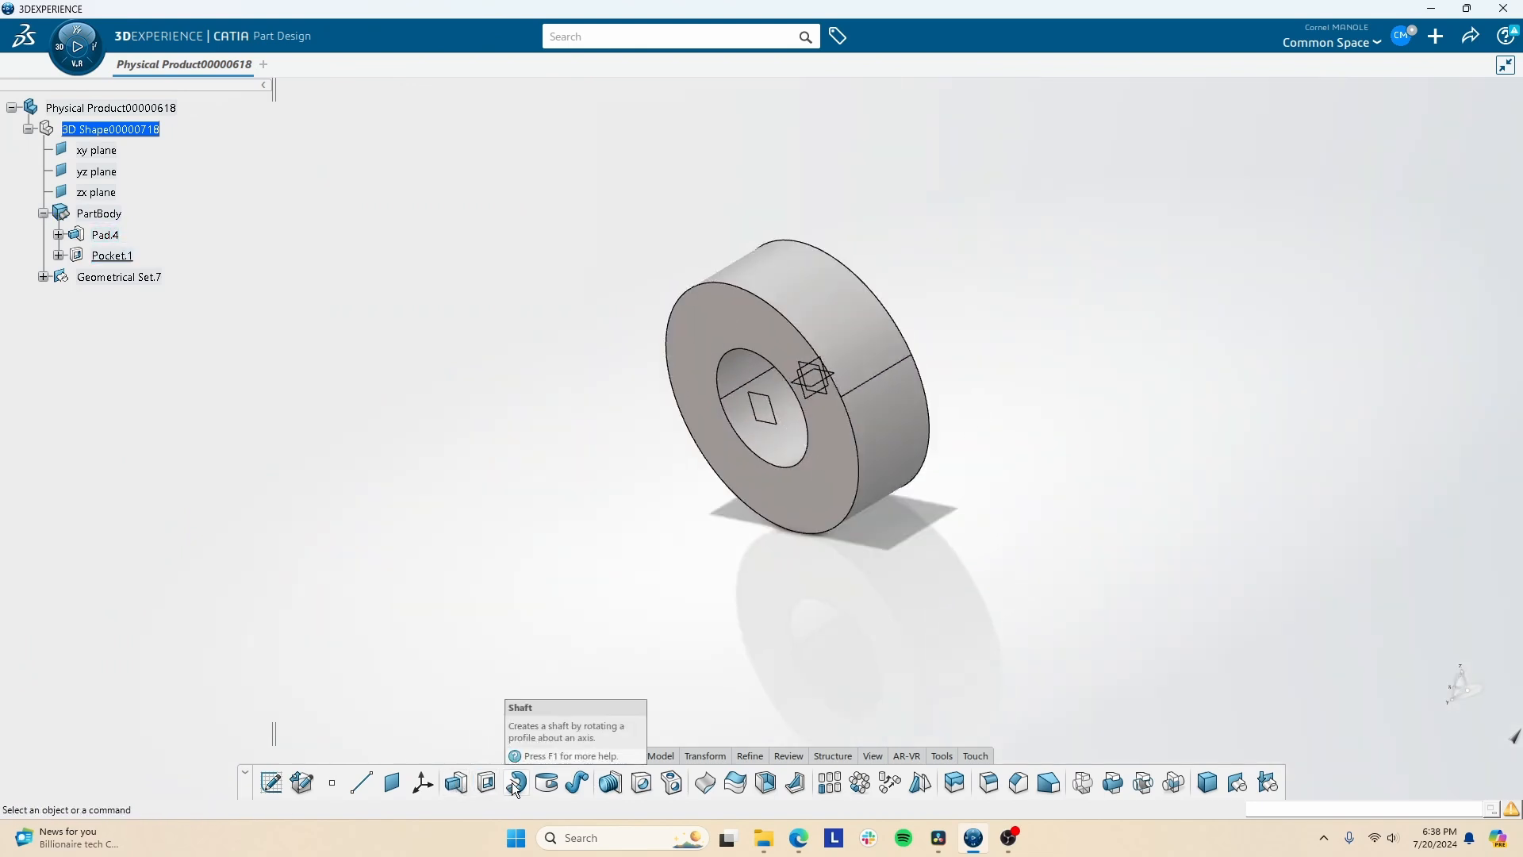
# Start a sketch on the xy plane and draw a vertical line about 242 mm long from the origin.
pyautogui.moveTo(864, 395); pyautogui.dragTo(955, 381, button='middle')
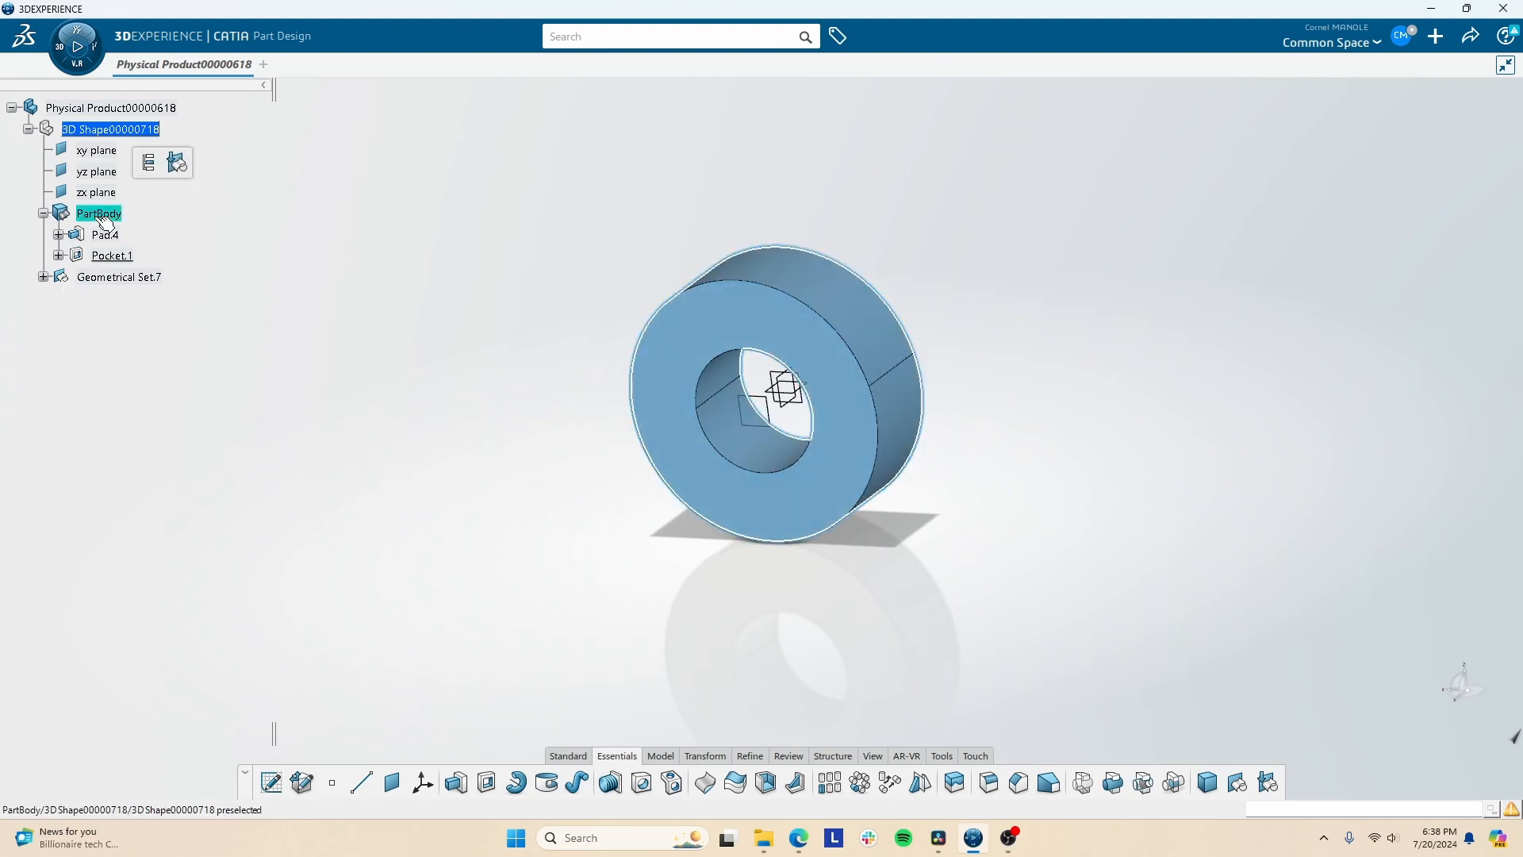
pyautogui.click(779, 394)
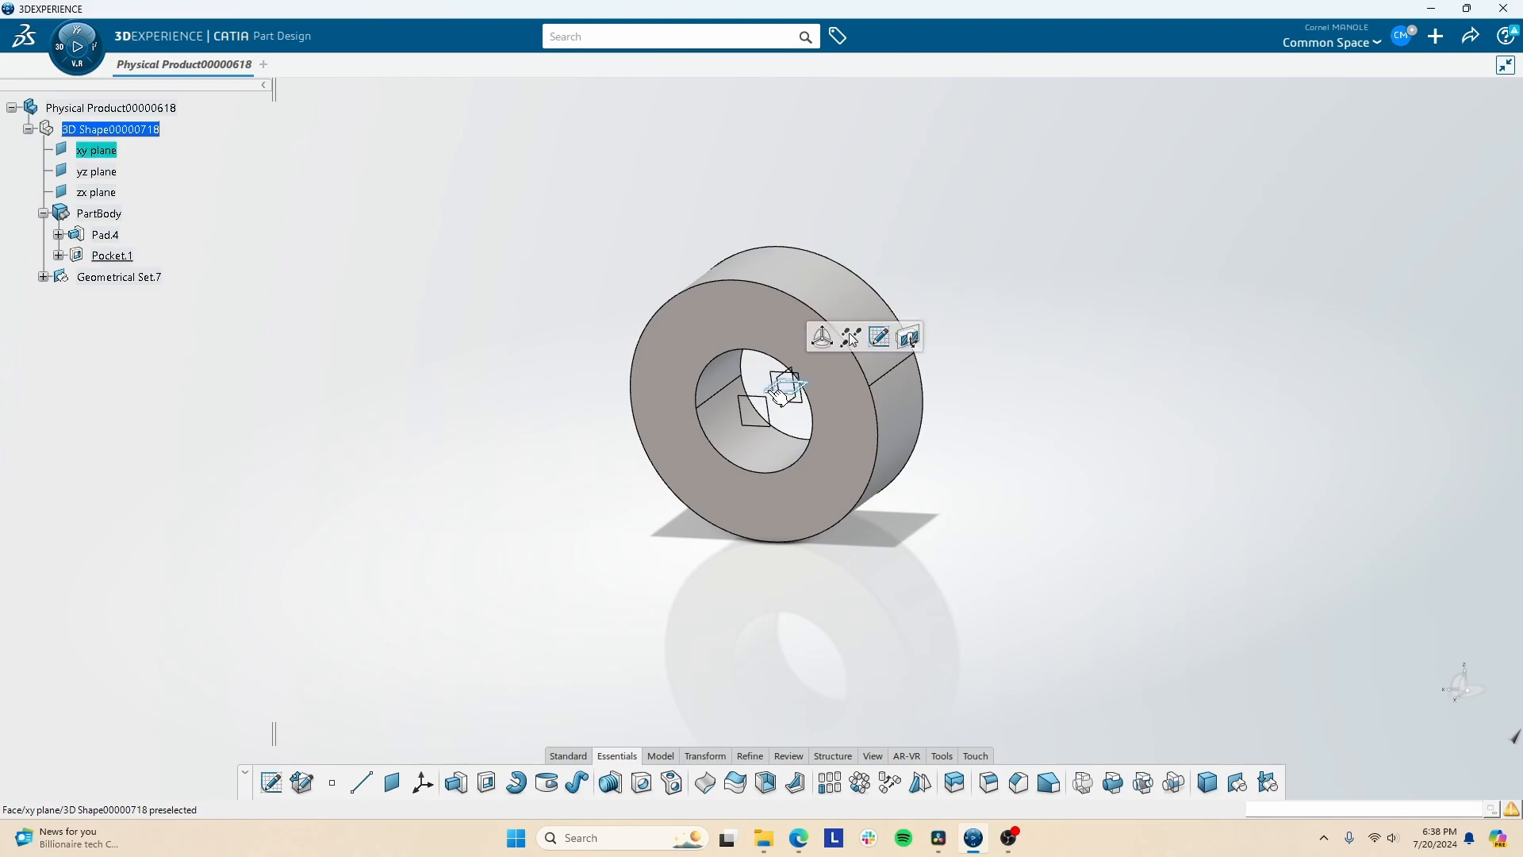
pyautogui.click(271, 784)
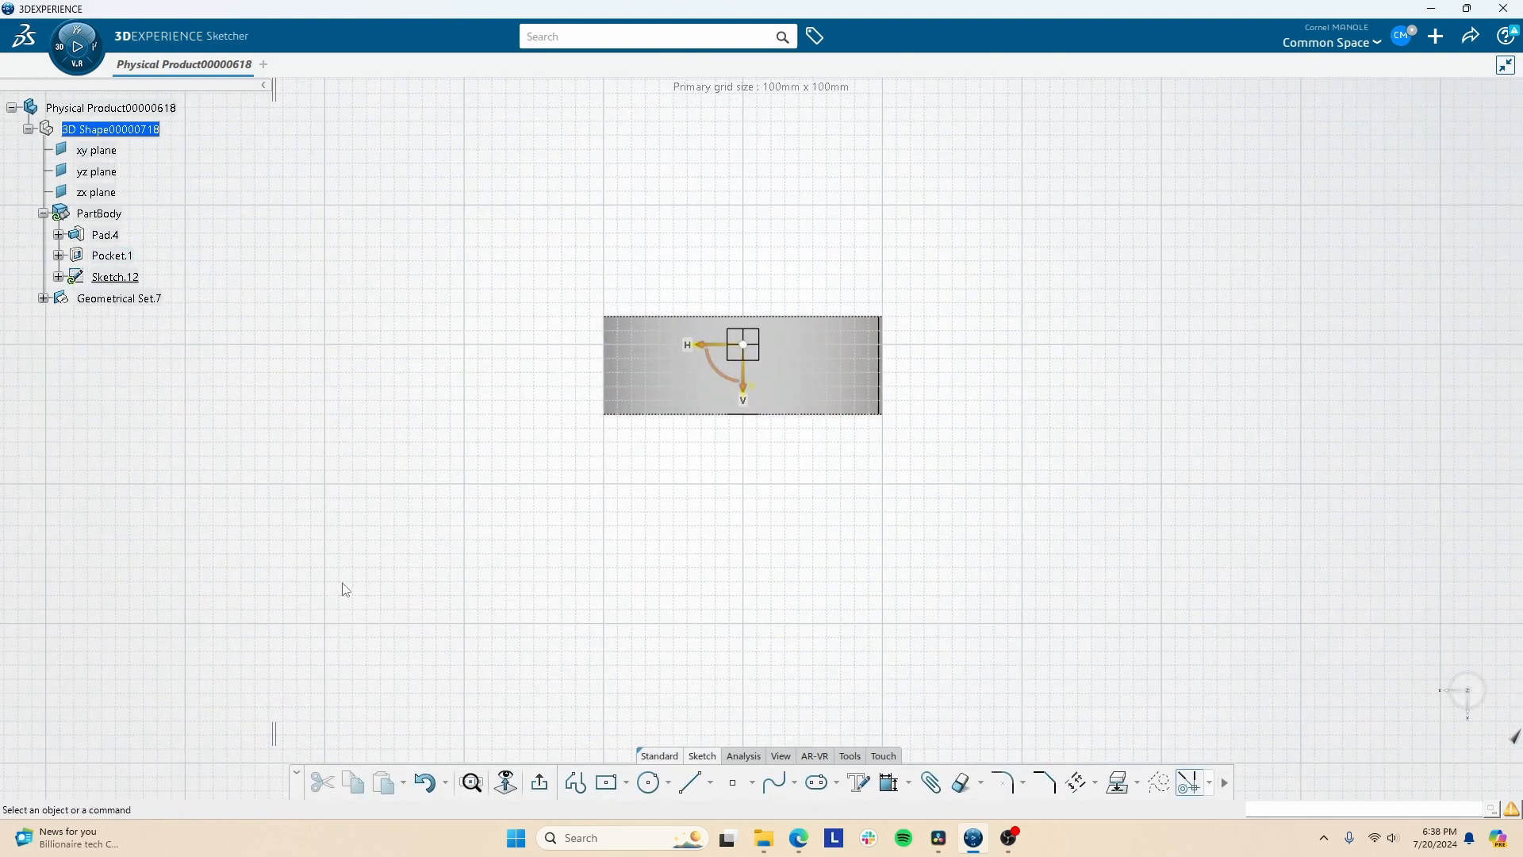
pyautogui.click(672, 780)
pyautogui.click(744, 344)
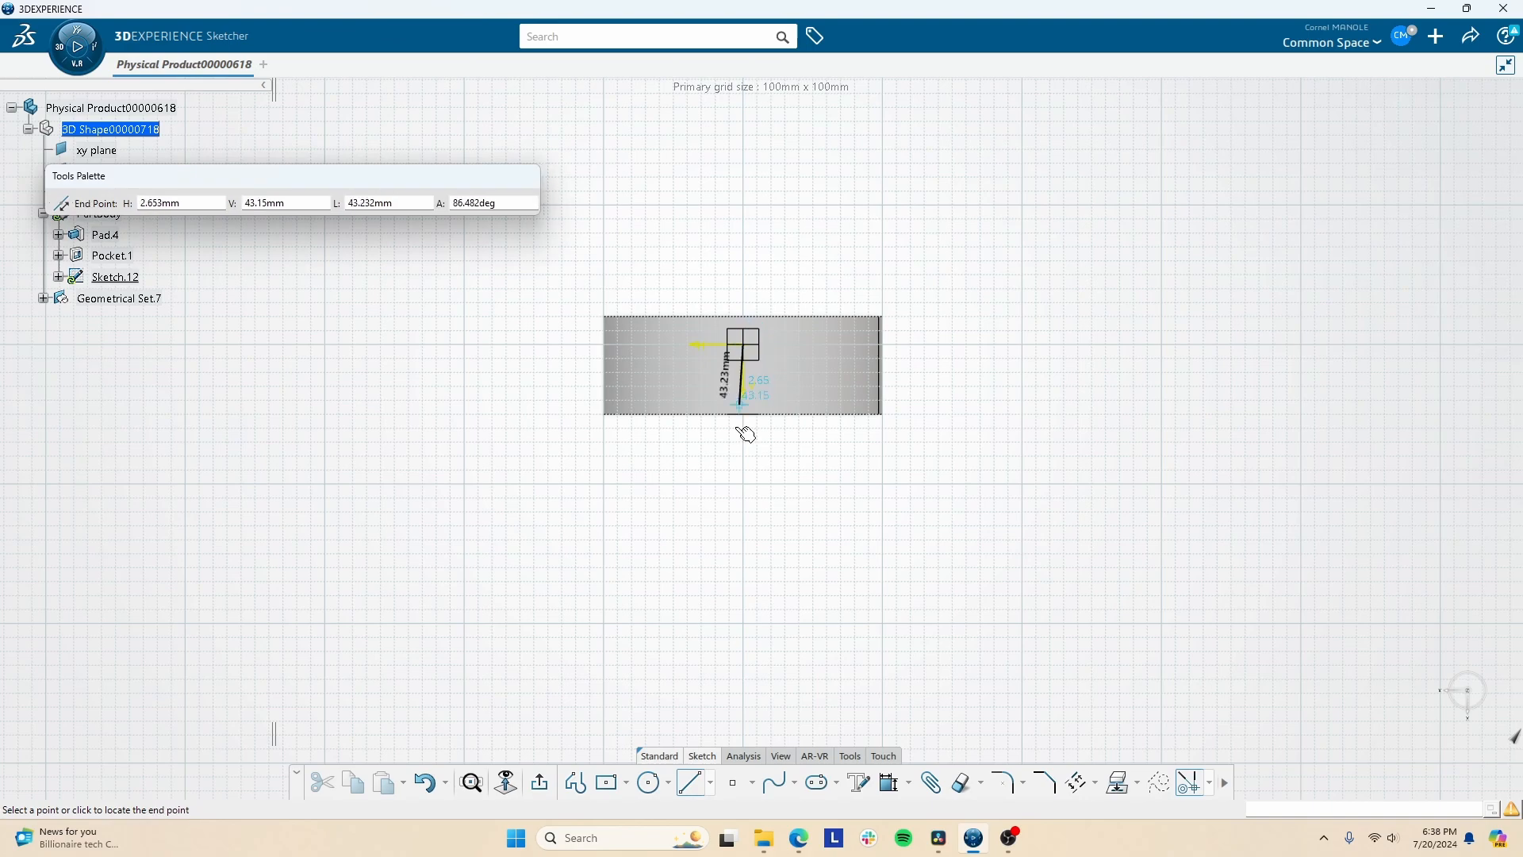
pyautogui.click(744, 679)
pyautogui.click(909, 480)
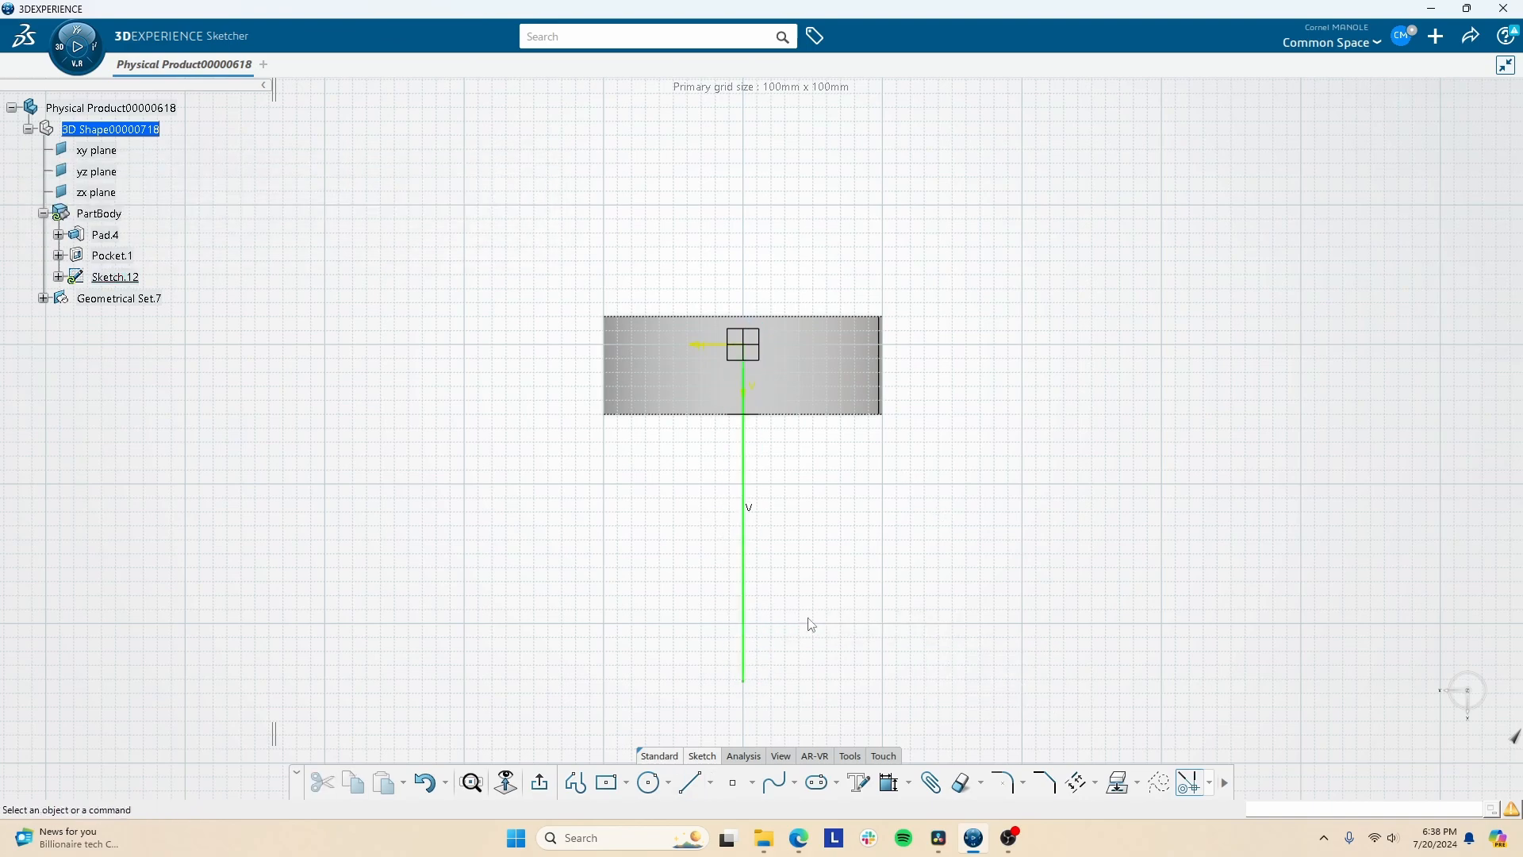
# Draw a corner-to-corner rectangle beside the line's free end, without touching the line, and exit the sketch.
pyautogui.click(609, 785)
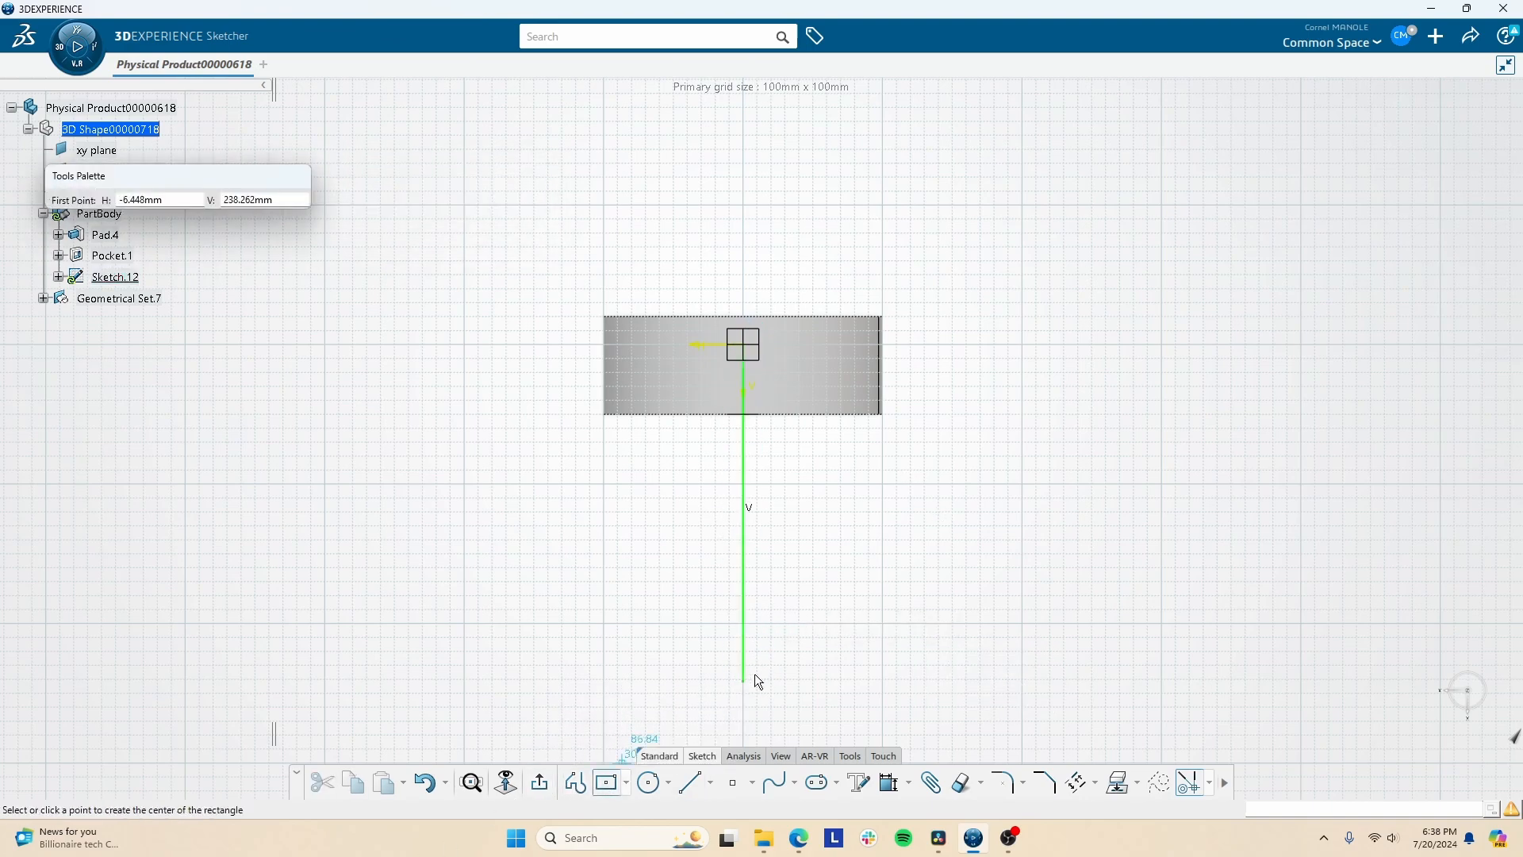
pyautogui.click(625, 784)
pyautogui.click(639, 597)
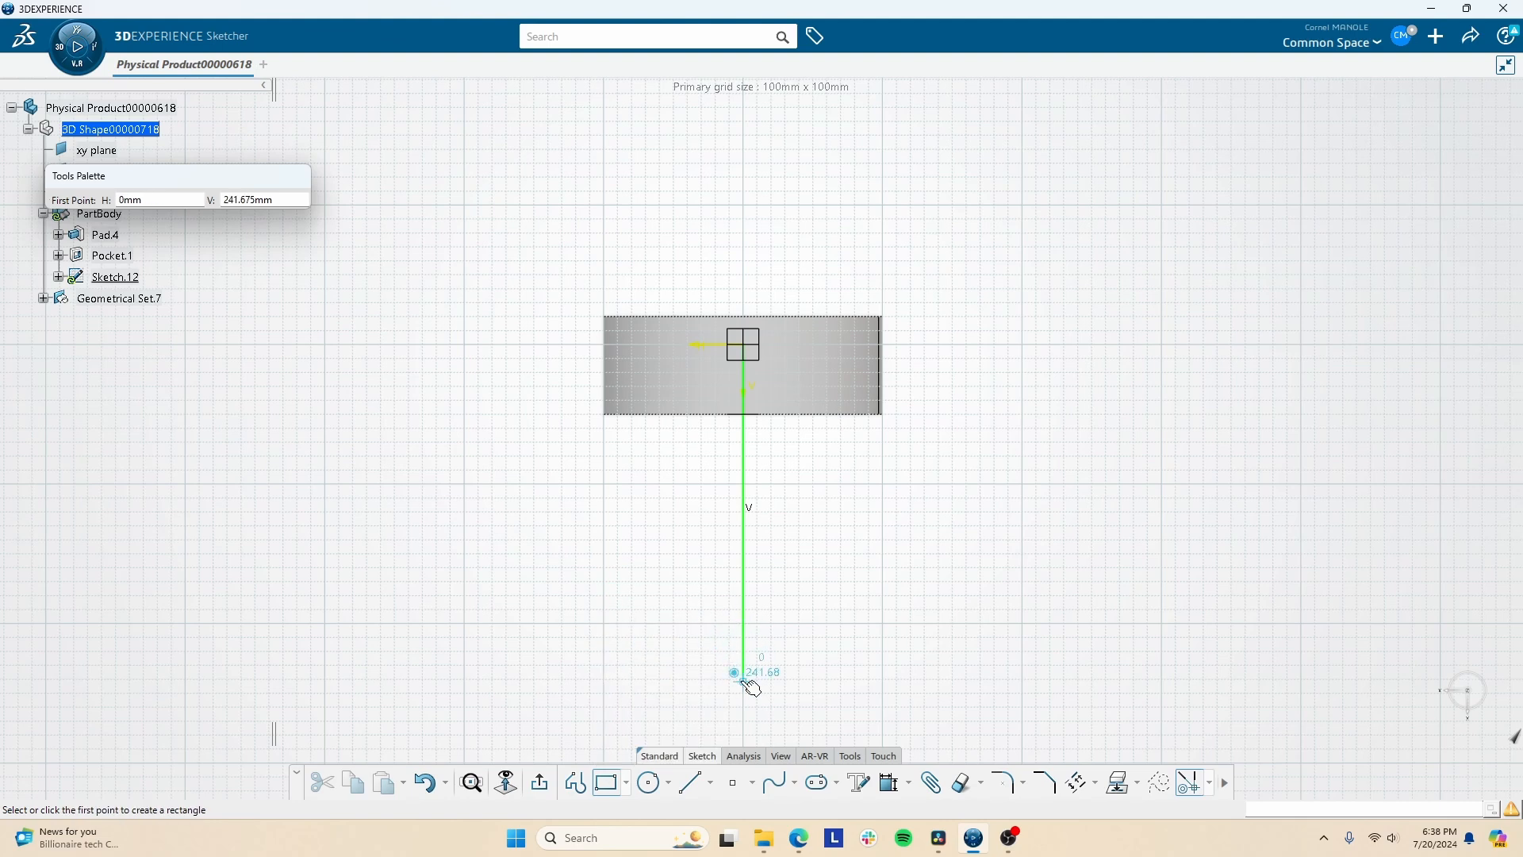
pyautogui.click(742, 681)
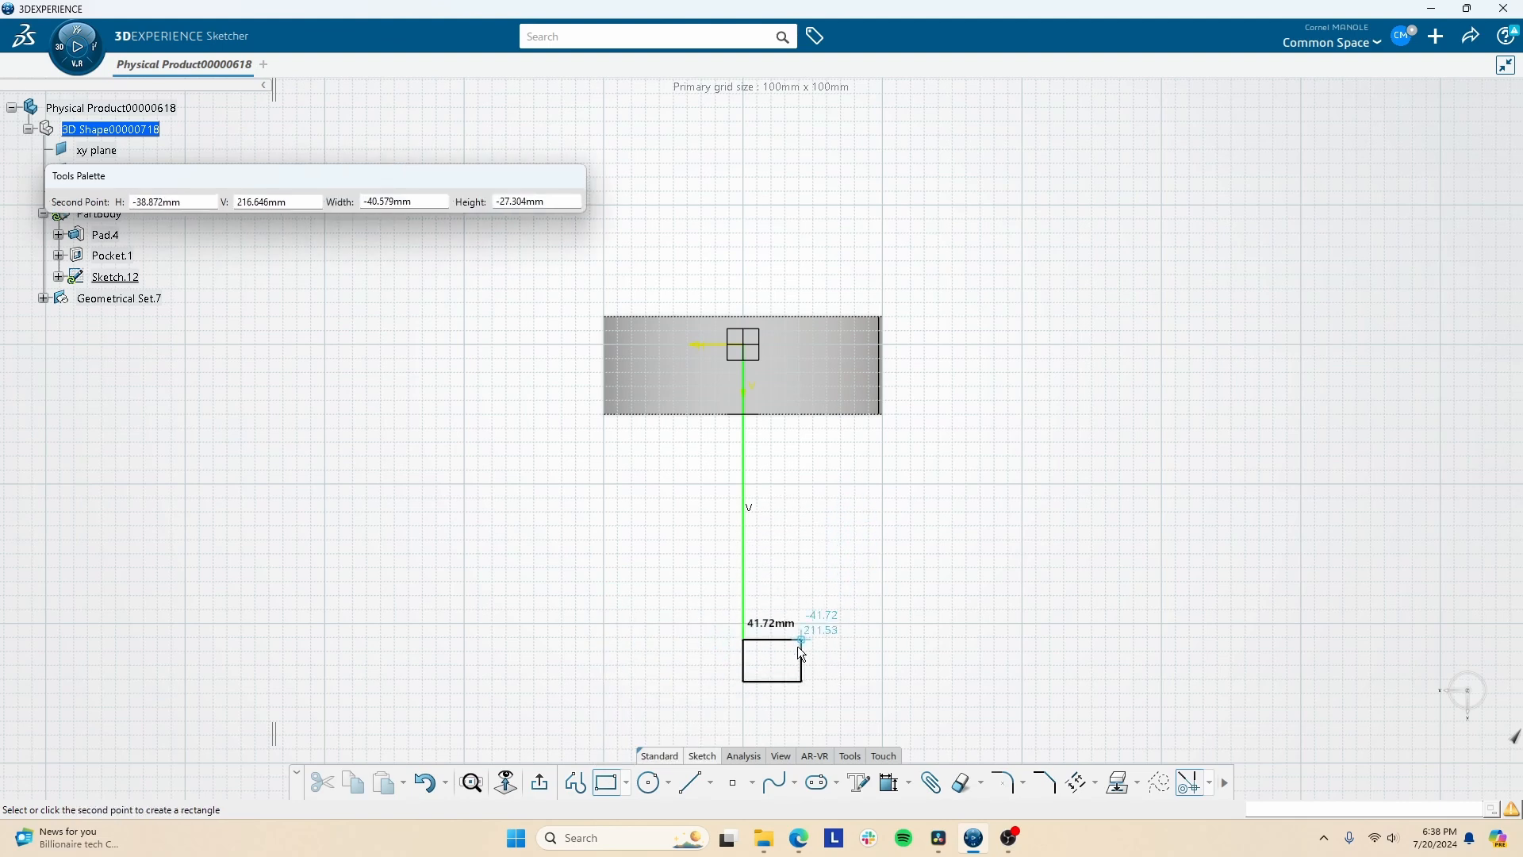
pyautogui.press('Escape')
pyautogui.click(606, 785)
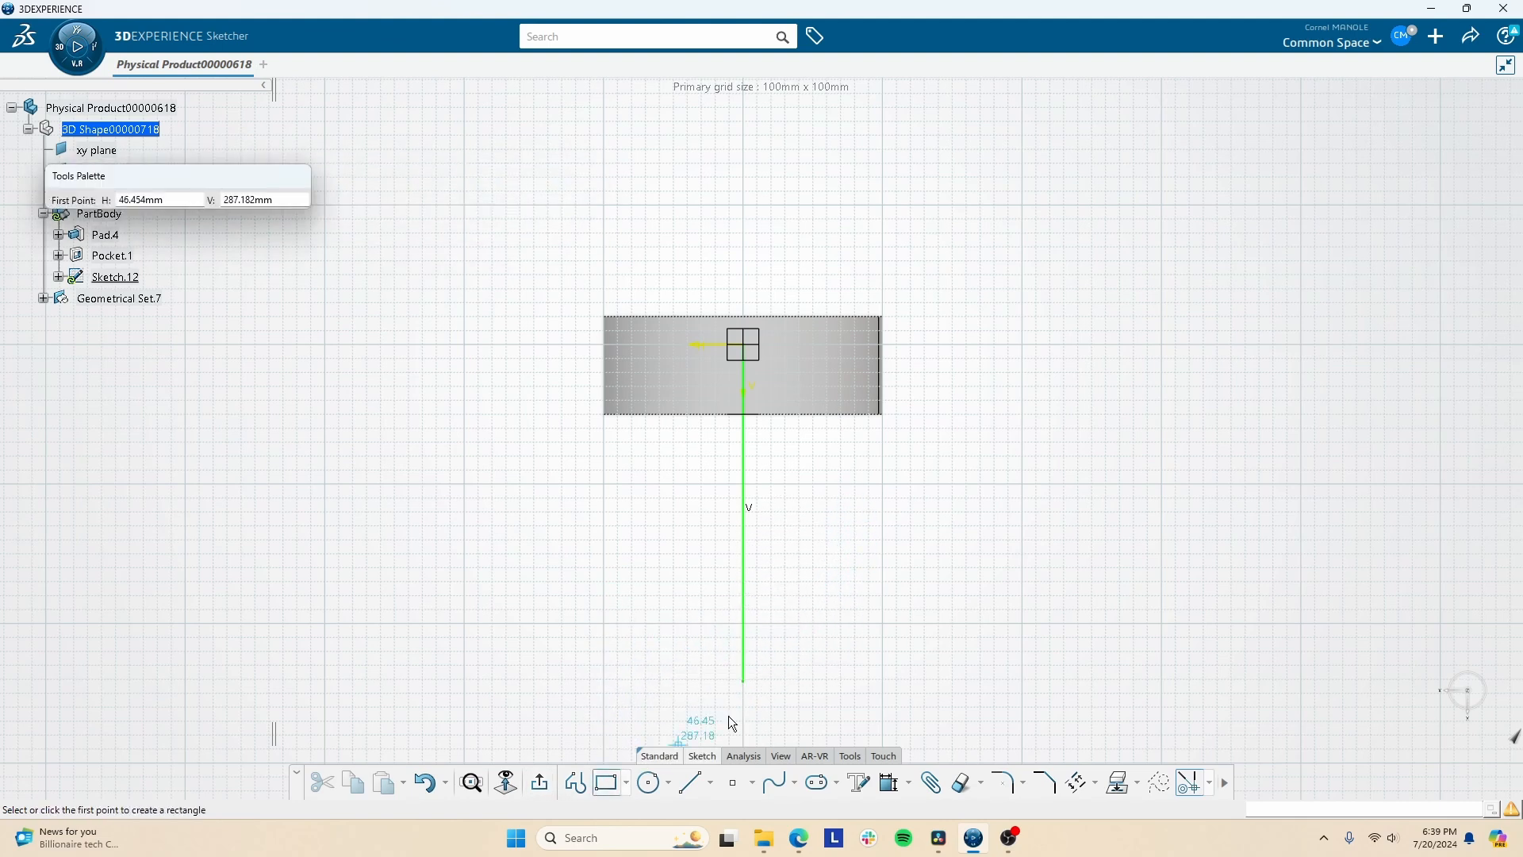
pyautogui.click(820, 682)
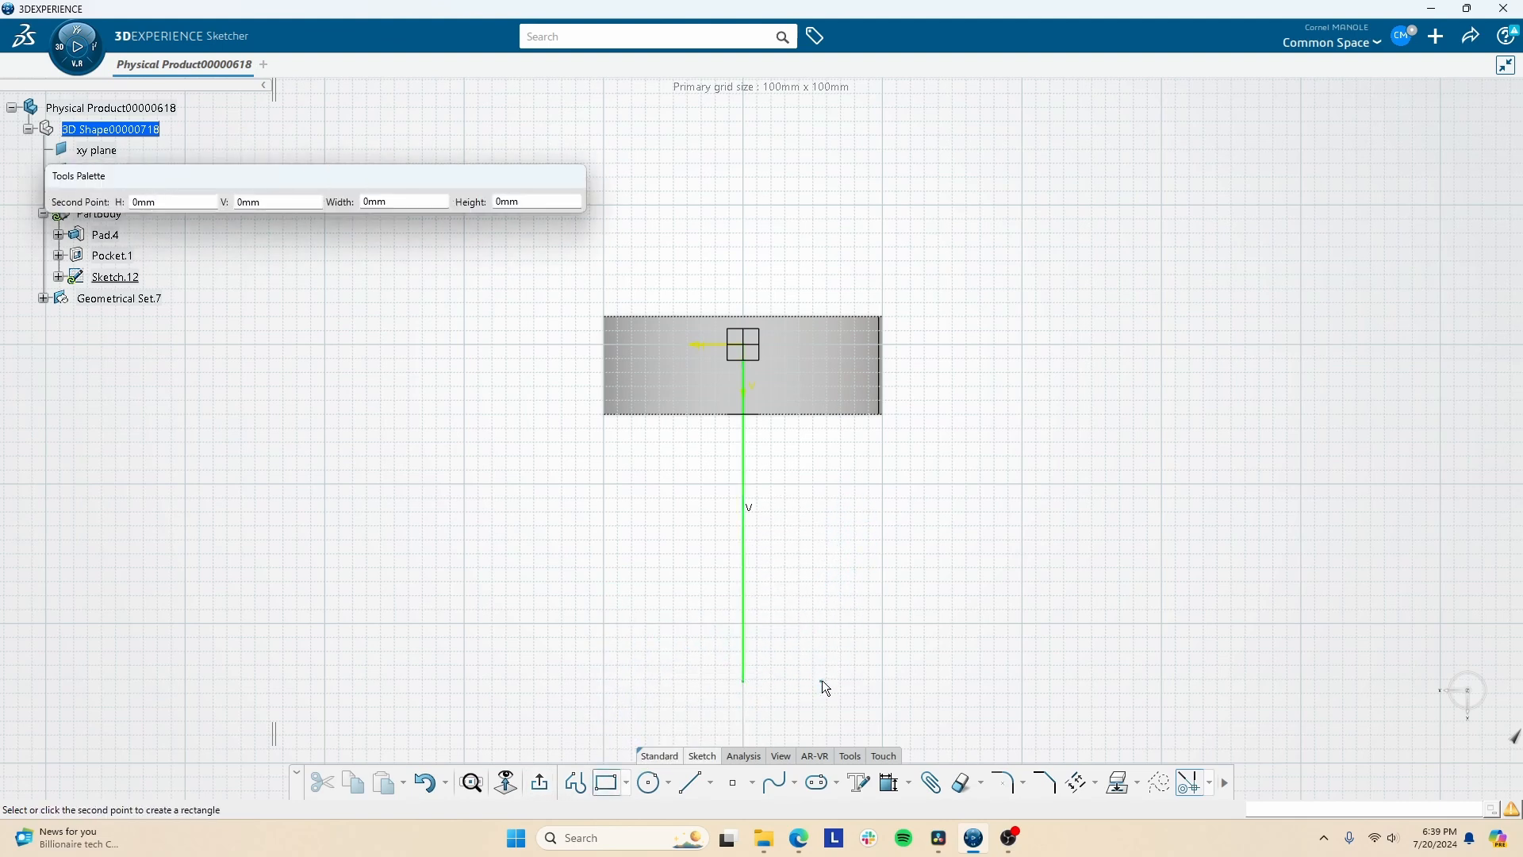
pyautogui.click(880, 595)
pyautogui.click(718, 734)
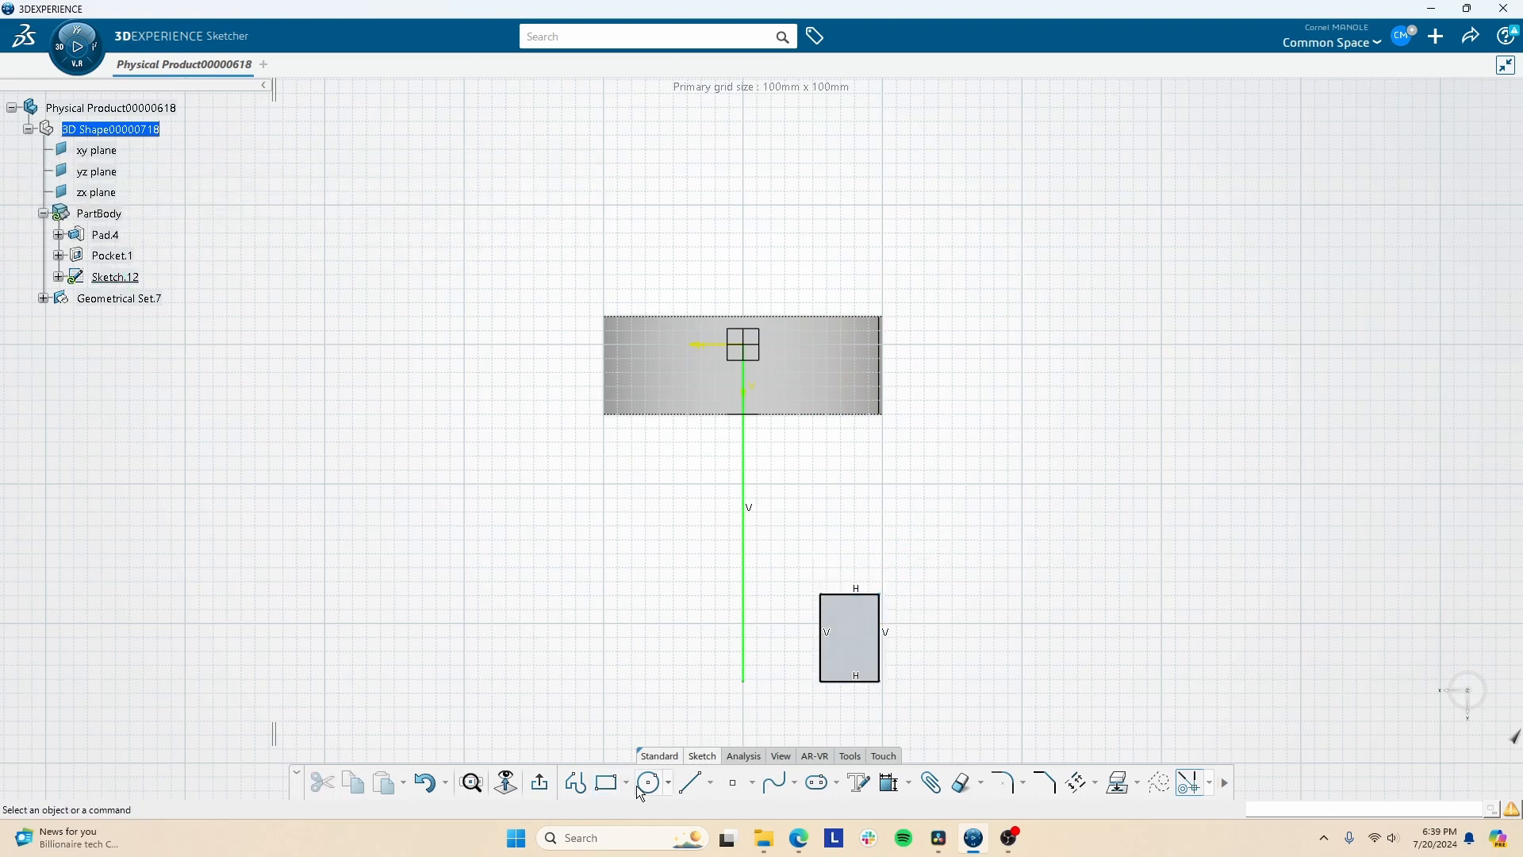
pyautogui.click(540, 784)
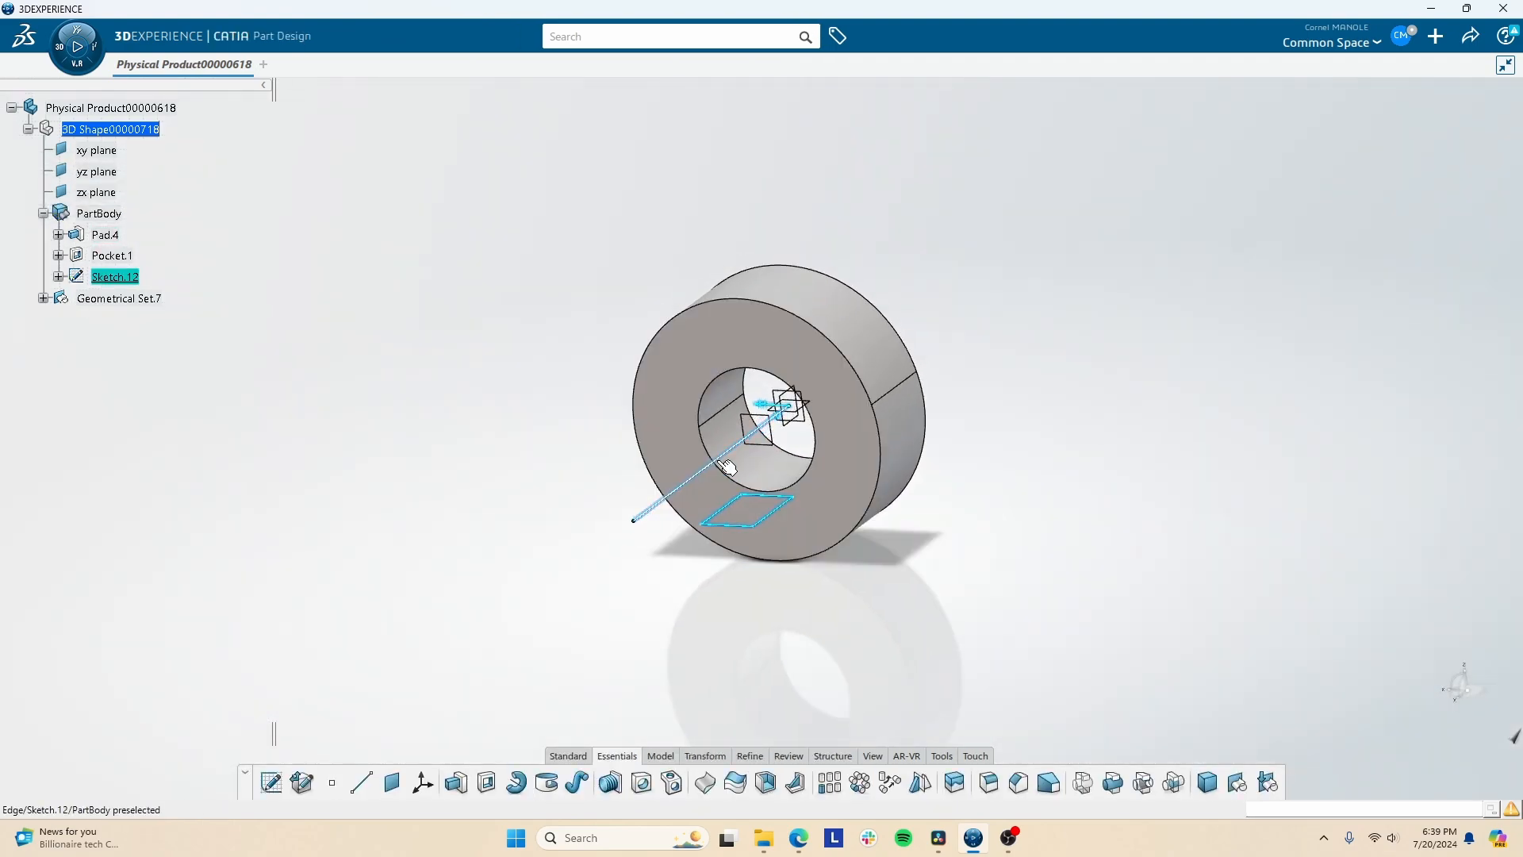
pyautogui.click(518, 783)
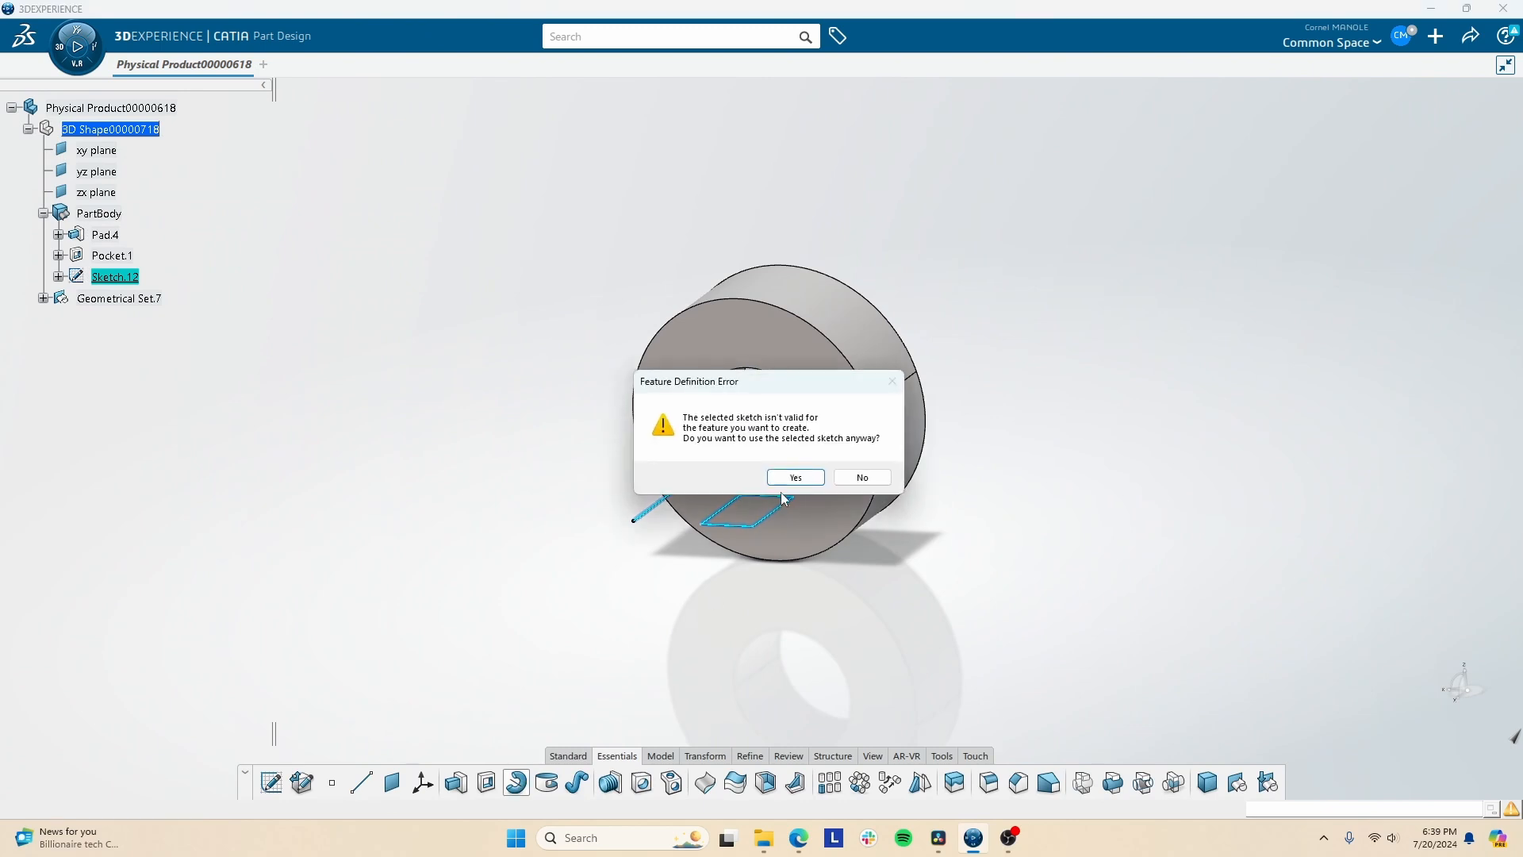
pyautogui.click(862, 477)
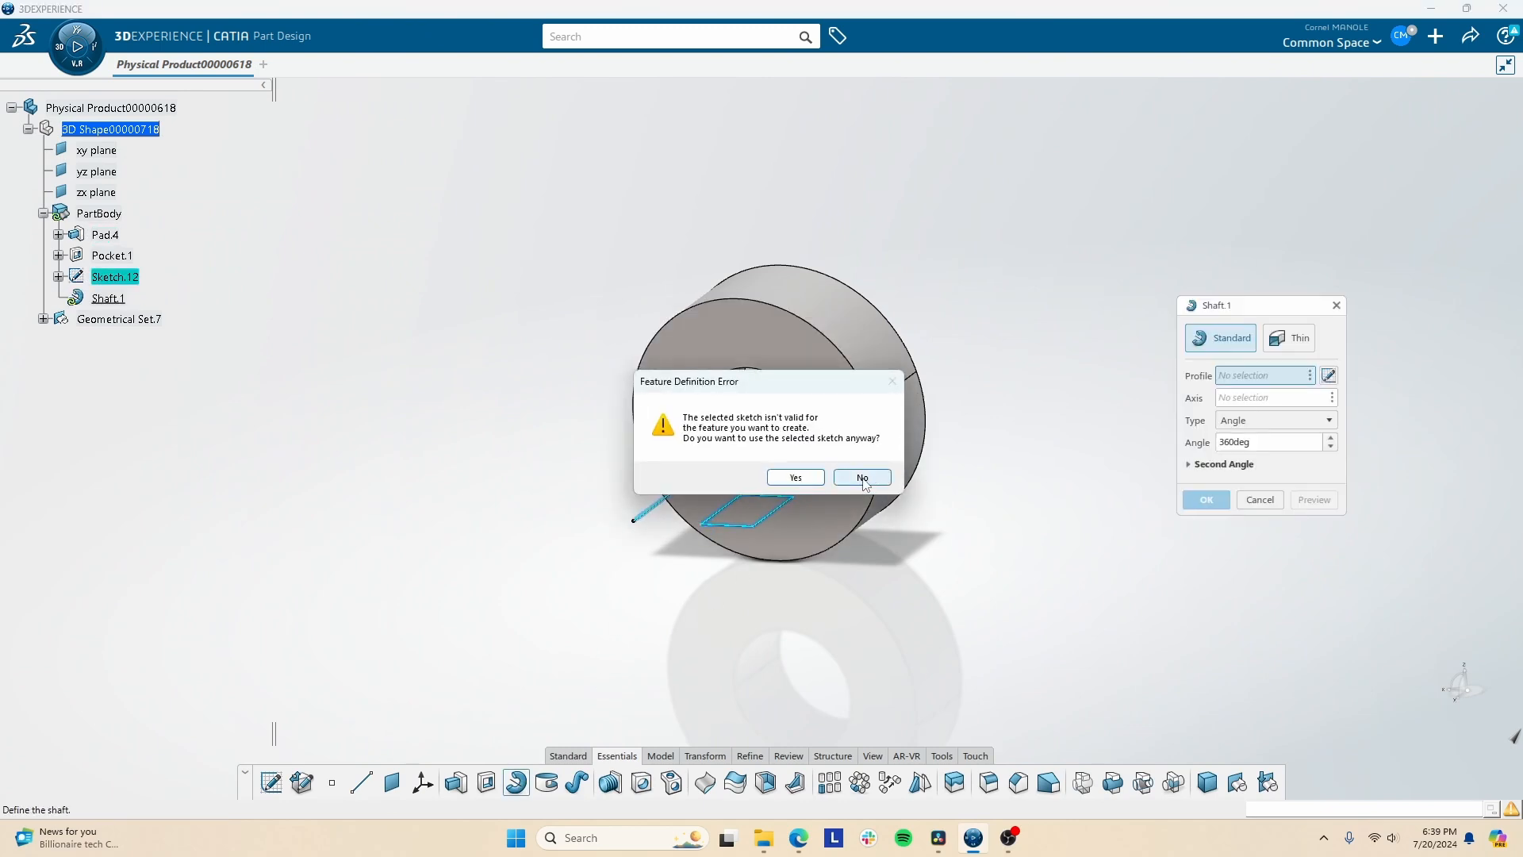
pyautogui.click(862, 476)
pyautogui.click(1259, 499)
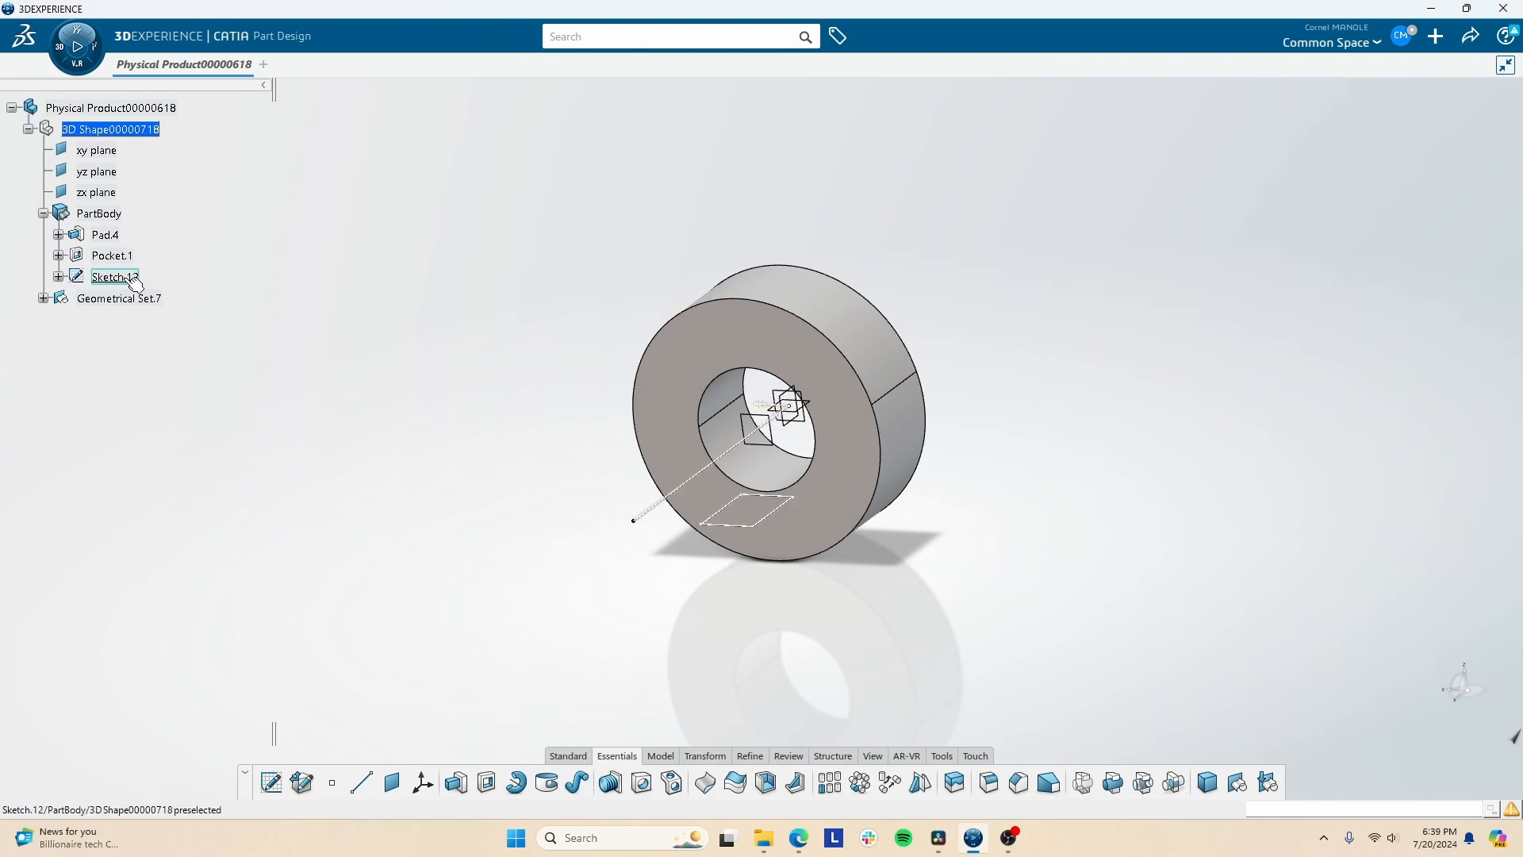
pyautogui.click(516, 783)
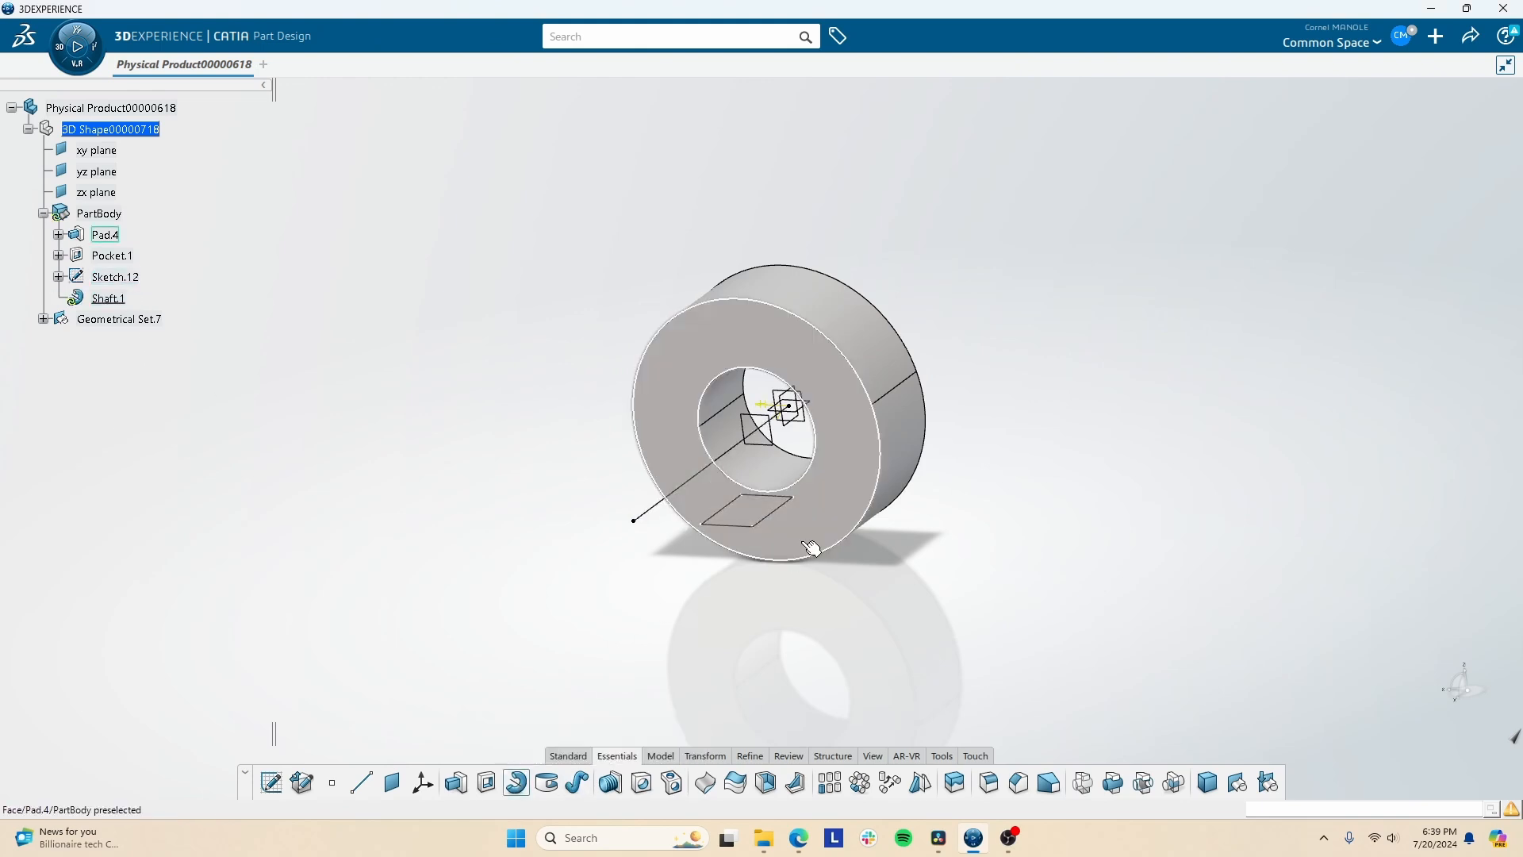
pyautogui.click(747, 526)
pyautogui.click(862, 478)
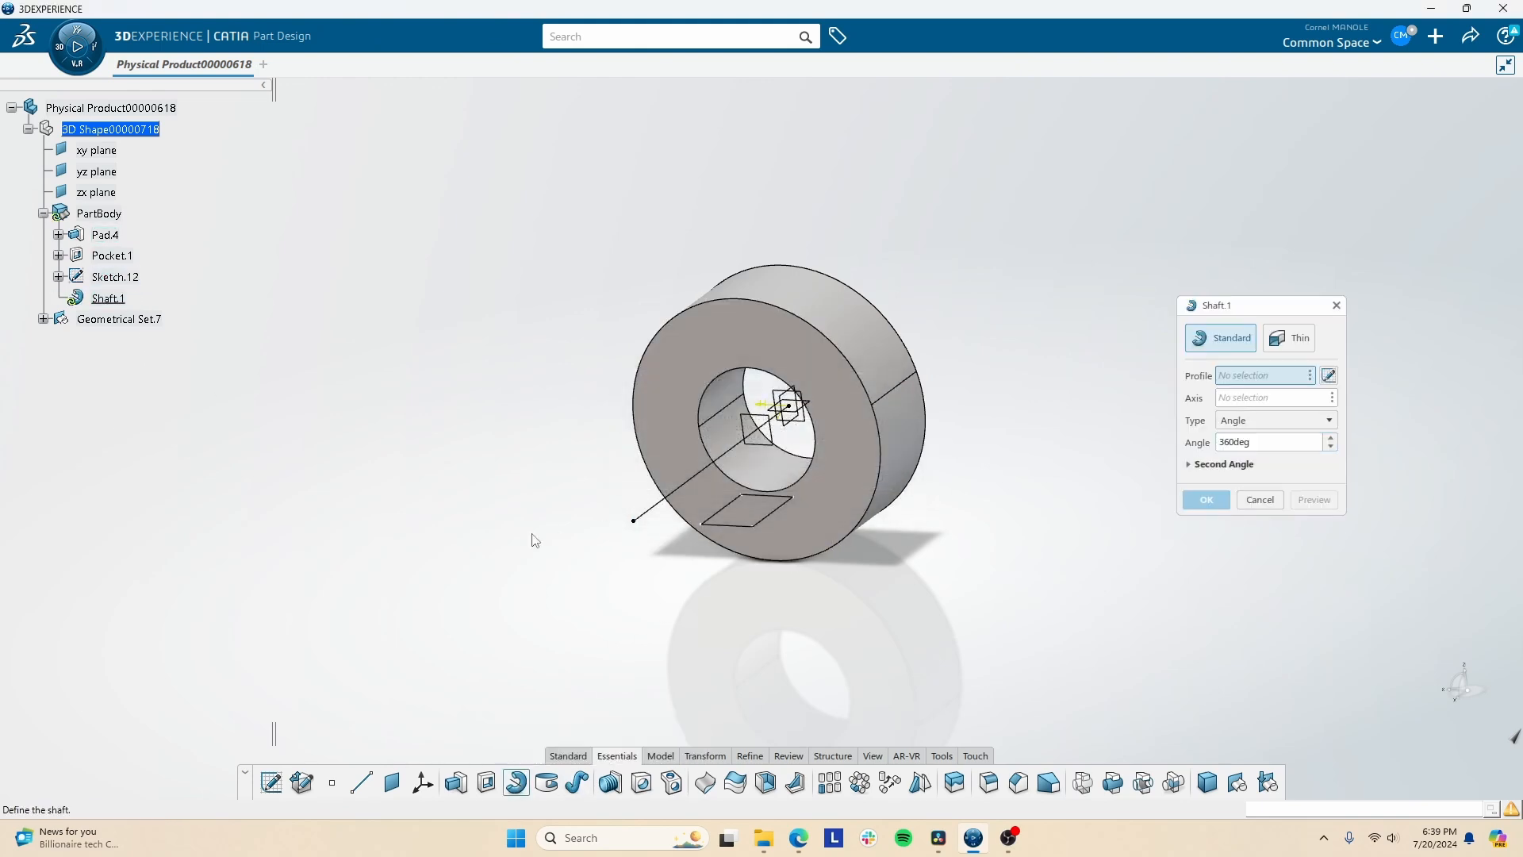
pyautogui.click(1262, 502)
# Edit the rectangle's sketch, delete the vertical line starting at the origin, and exit the sketch.
pyautogui.click(58, 276)
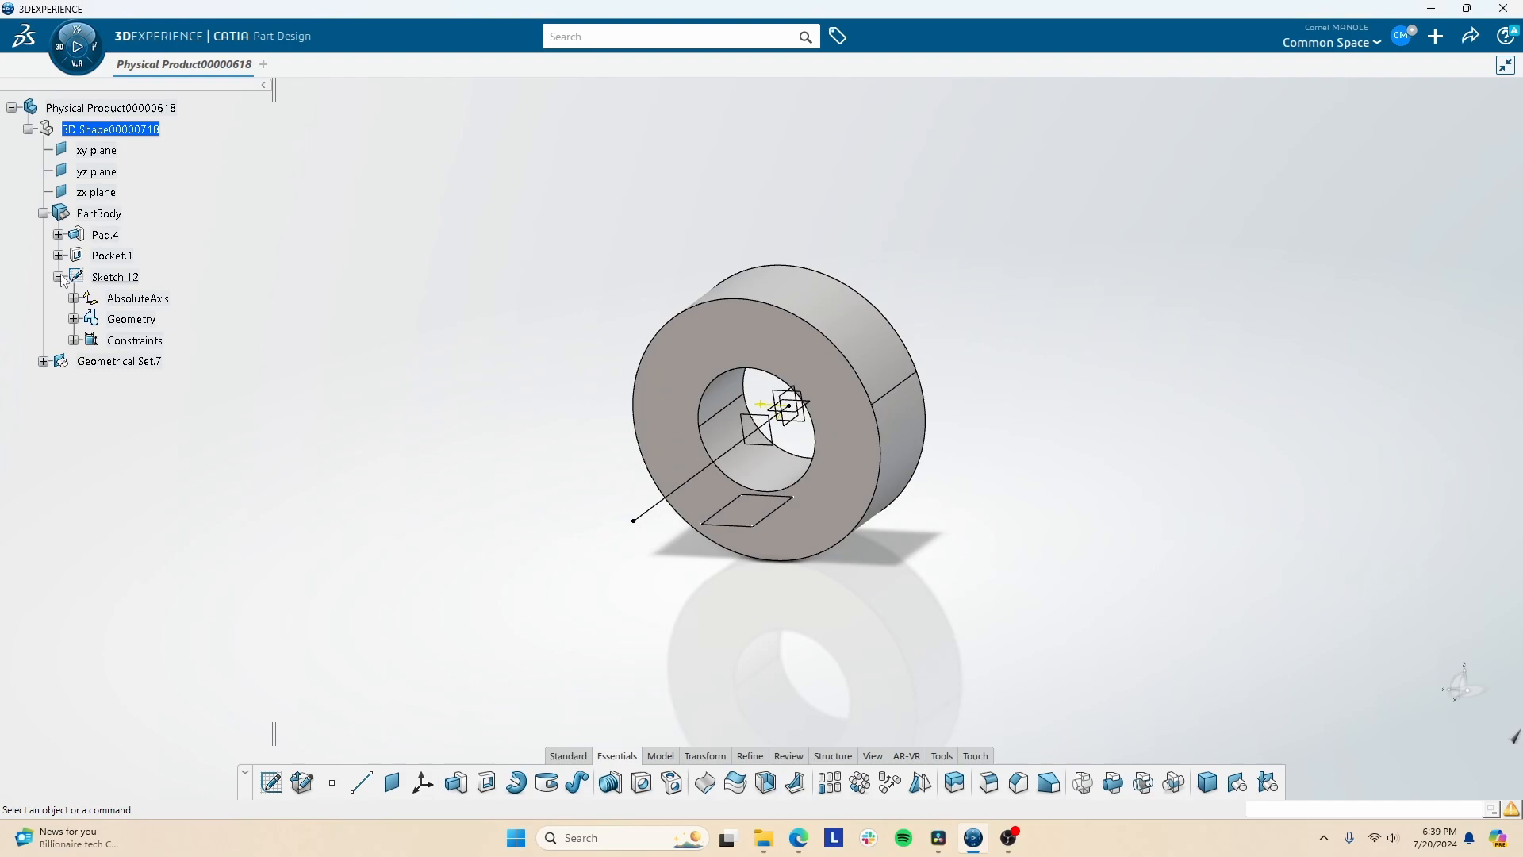
pyautogui.doubleClick(111, 277)
pyautogui.click(740, 655)
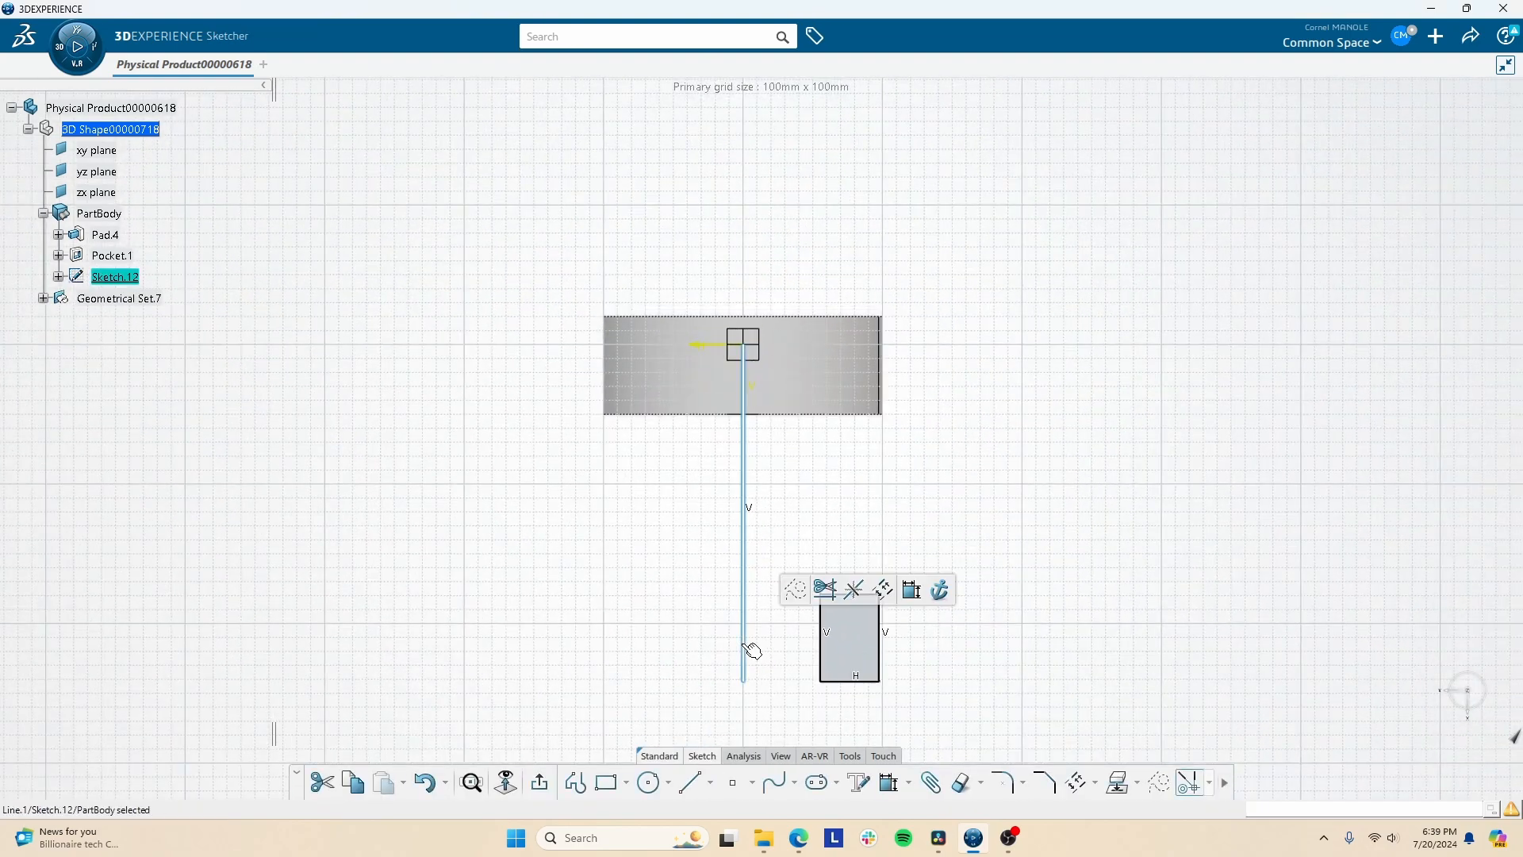
pyautogui.press('Delete')
pyautogui.click(506, 784)
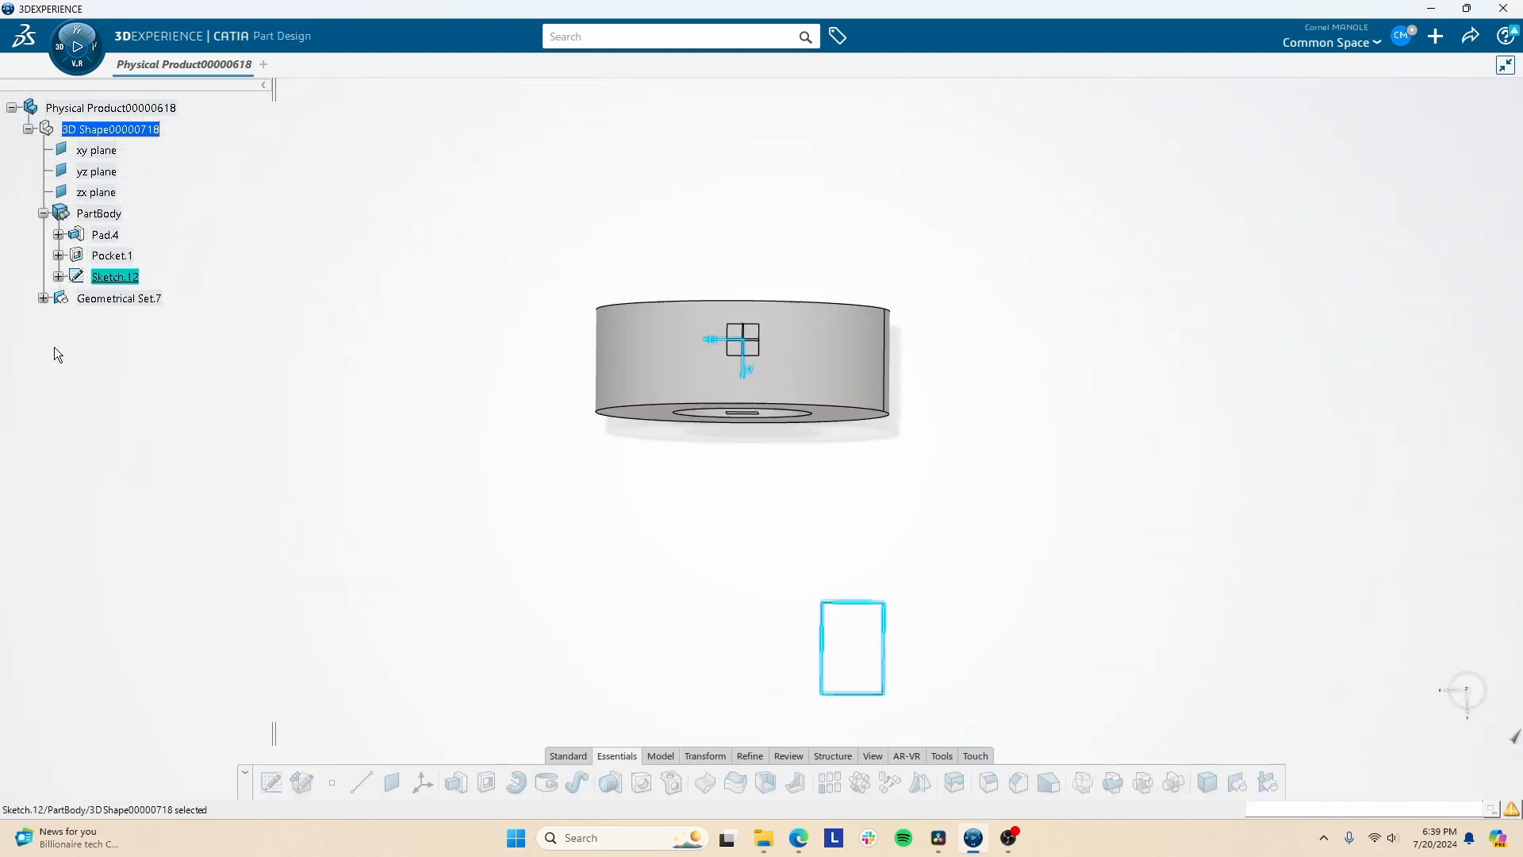
# Define Geometrical Set.7 as the in-work object.
pyautogui.rightClick(118, 298)
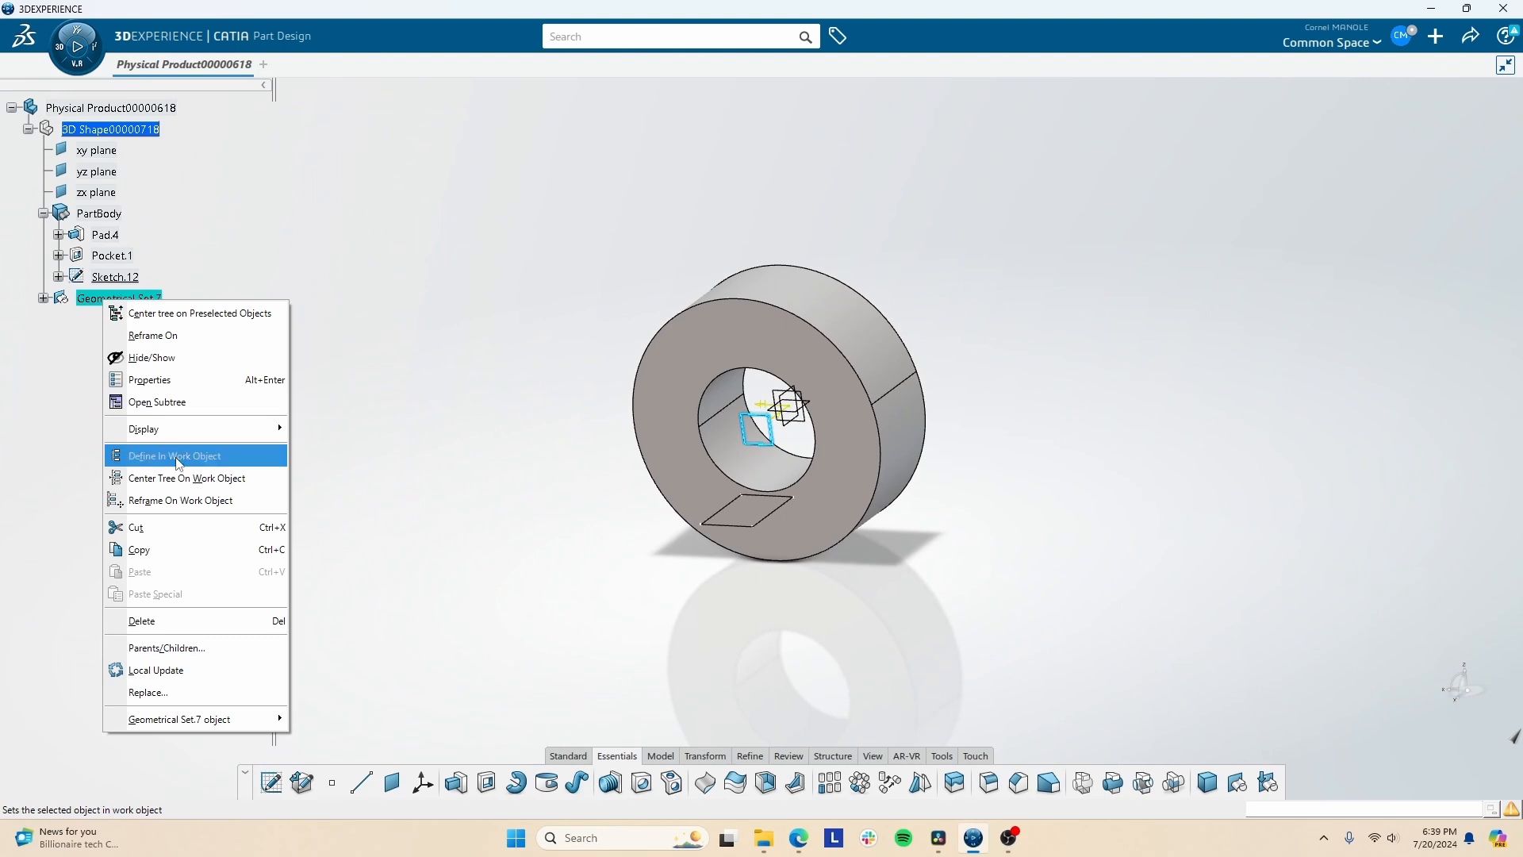
pyautogui.click(178, 456)
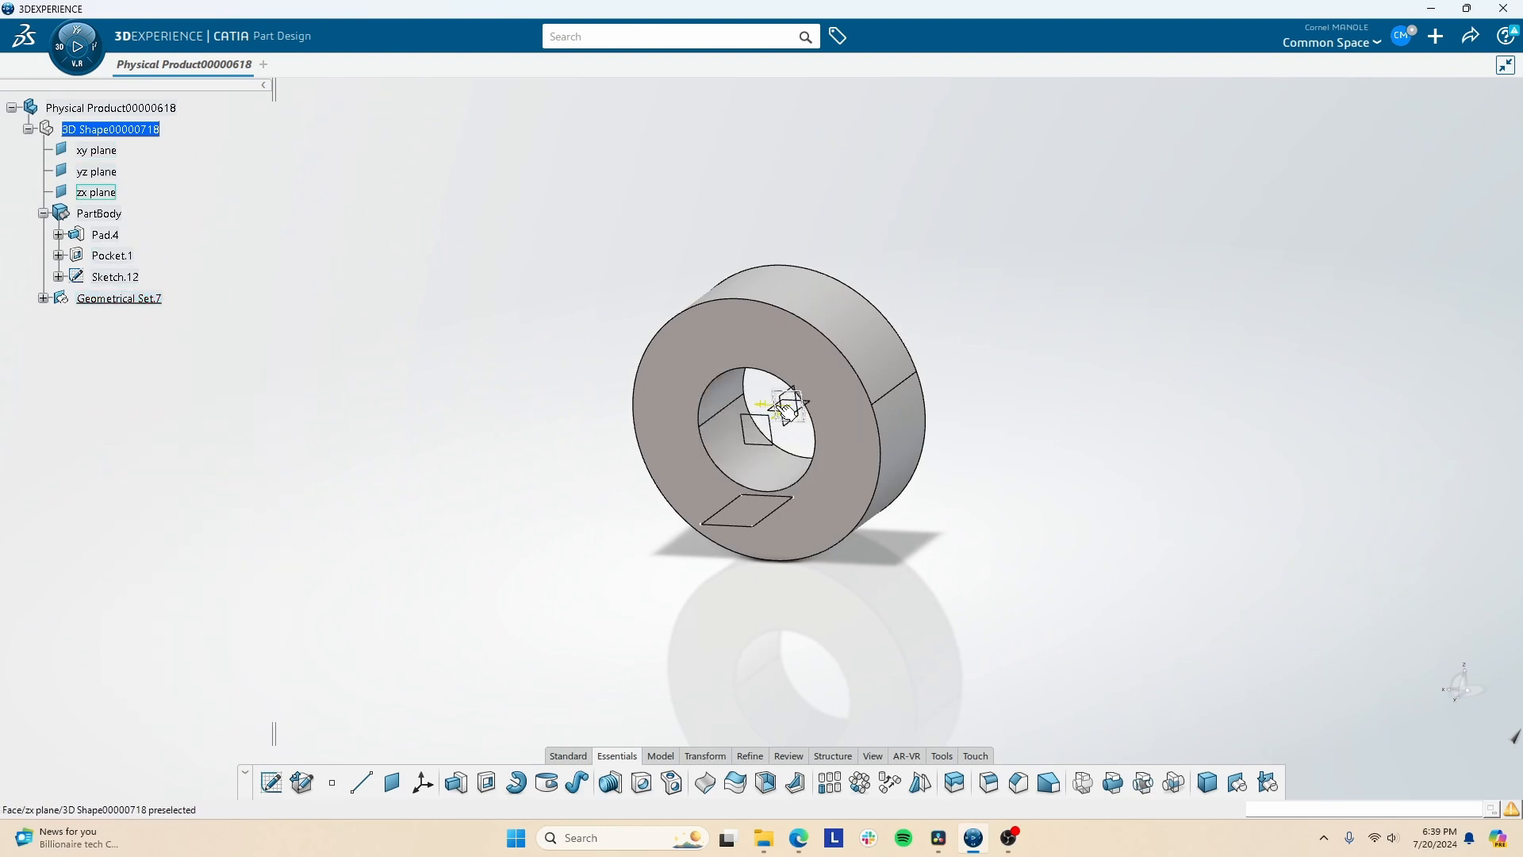
pyautogui.click(766, 417)
pyautogui.rightClick(769, 416)
pyautogui.click(998, 408)
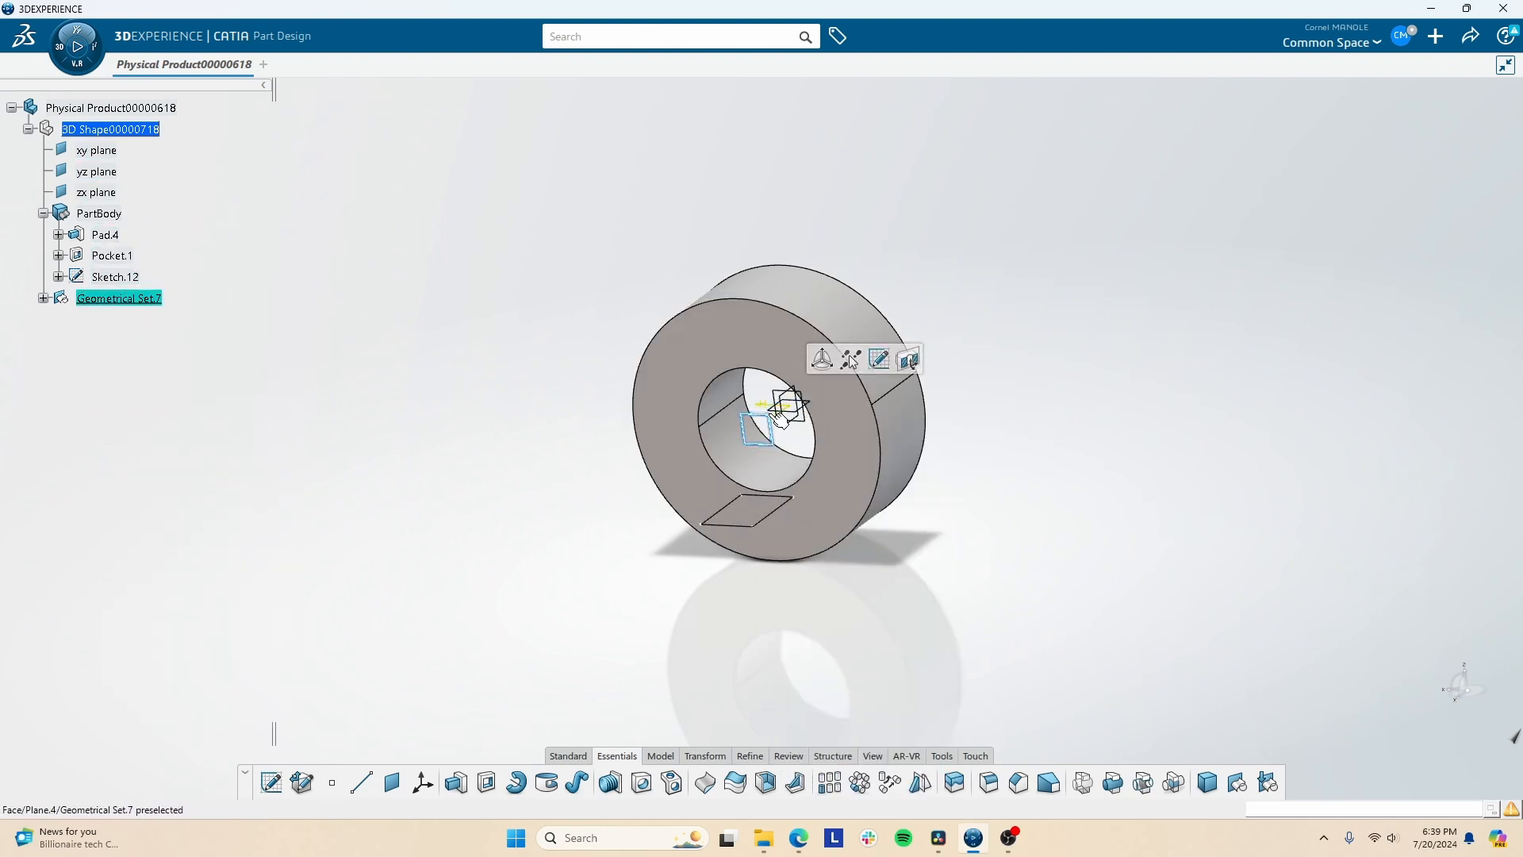
pyautogui.click(354, 786)
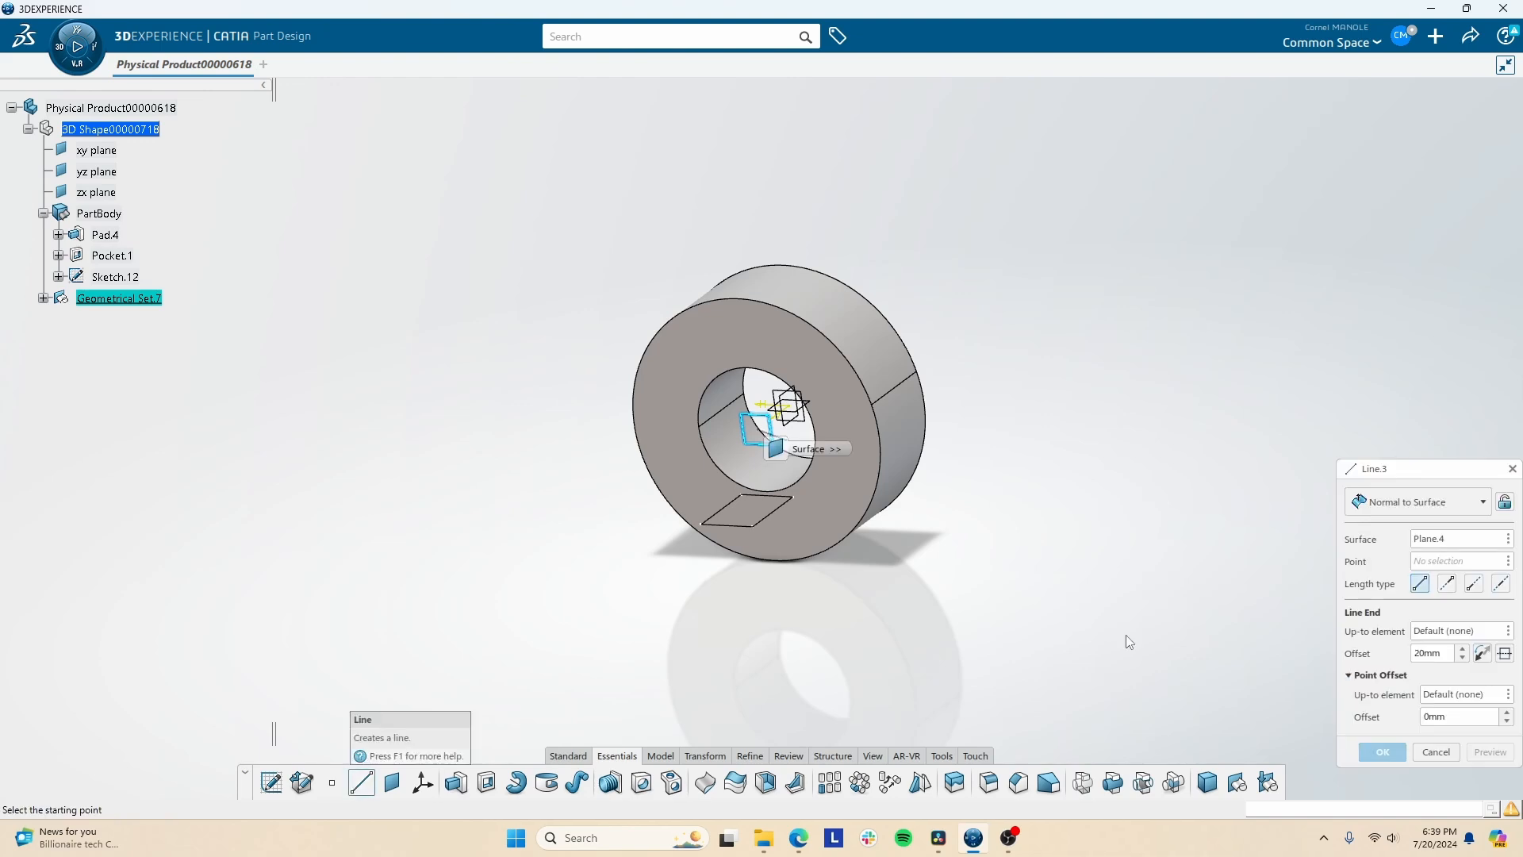
pyautogui.click(1401, 497)
pyautogui.click(1407, 496)
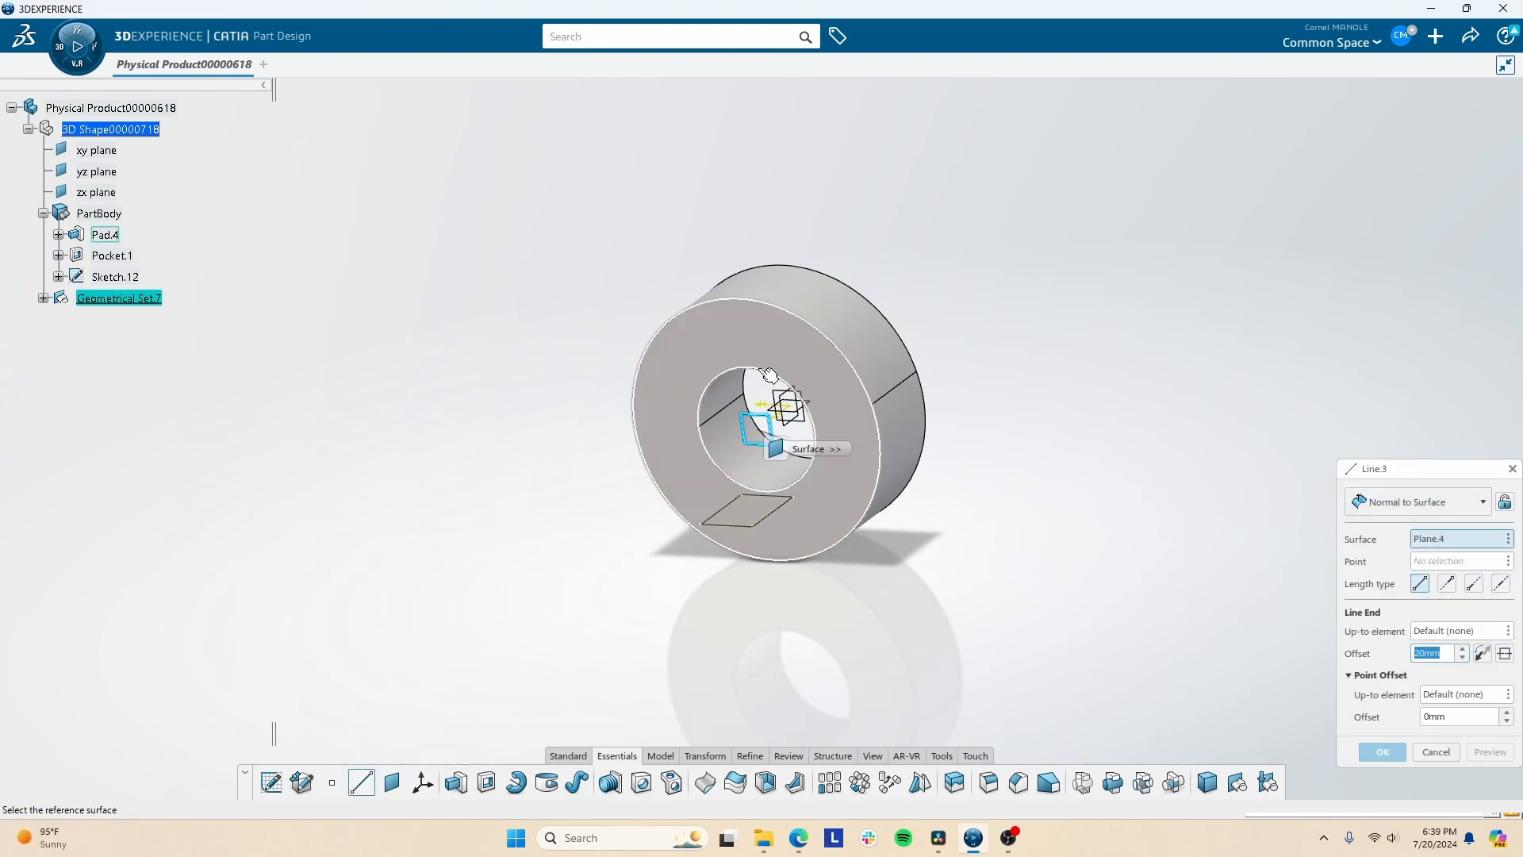
pyautogui.click(788, 403)
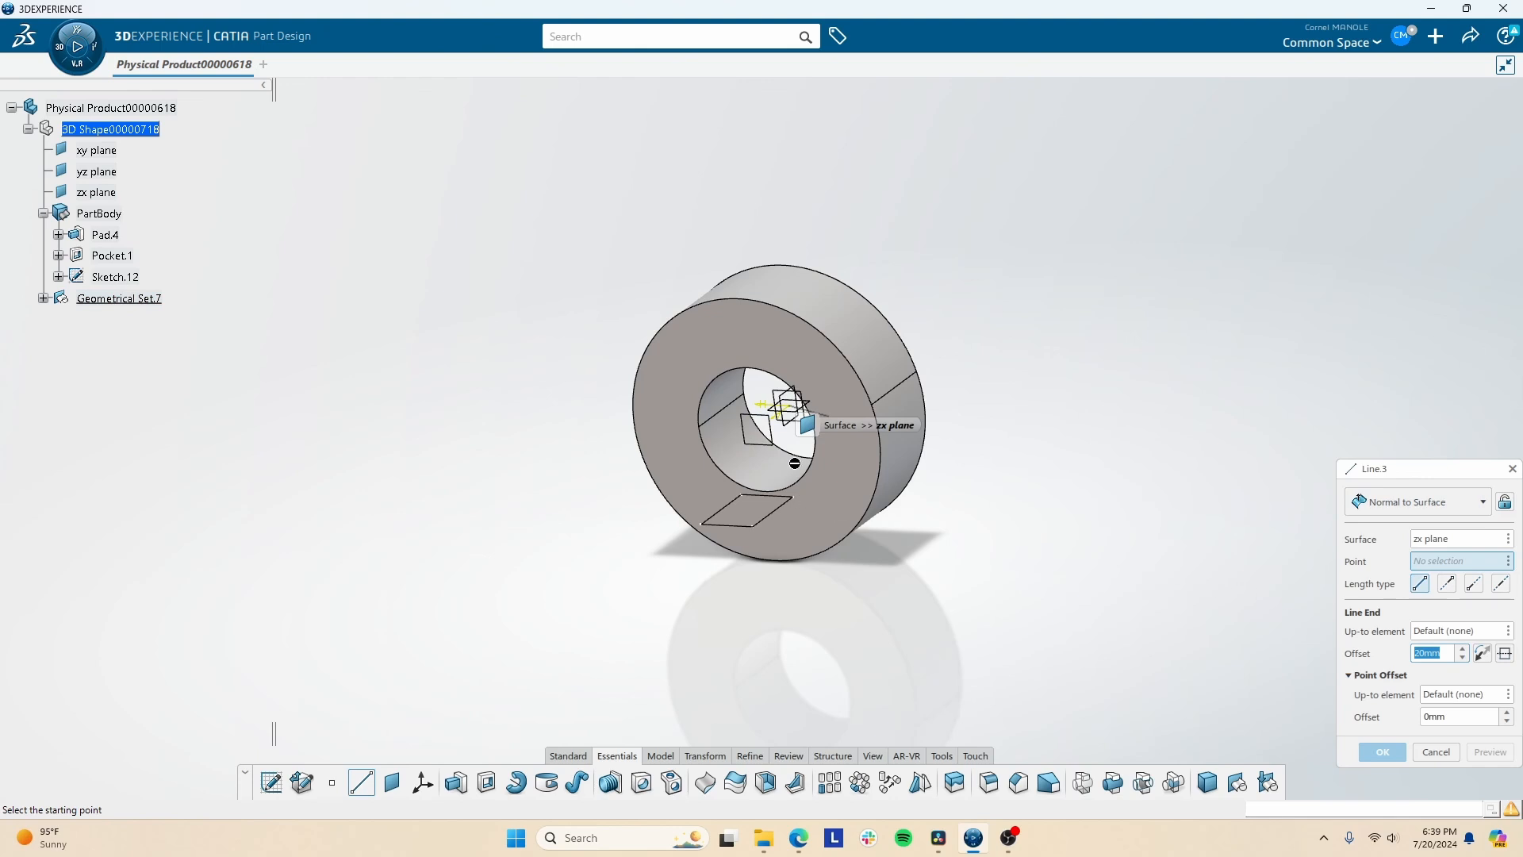
pyautogui.moveTo(863, 482); pyautogui.dragTo(892, 556, button='middle')
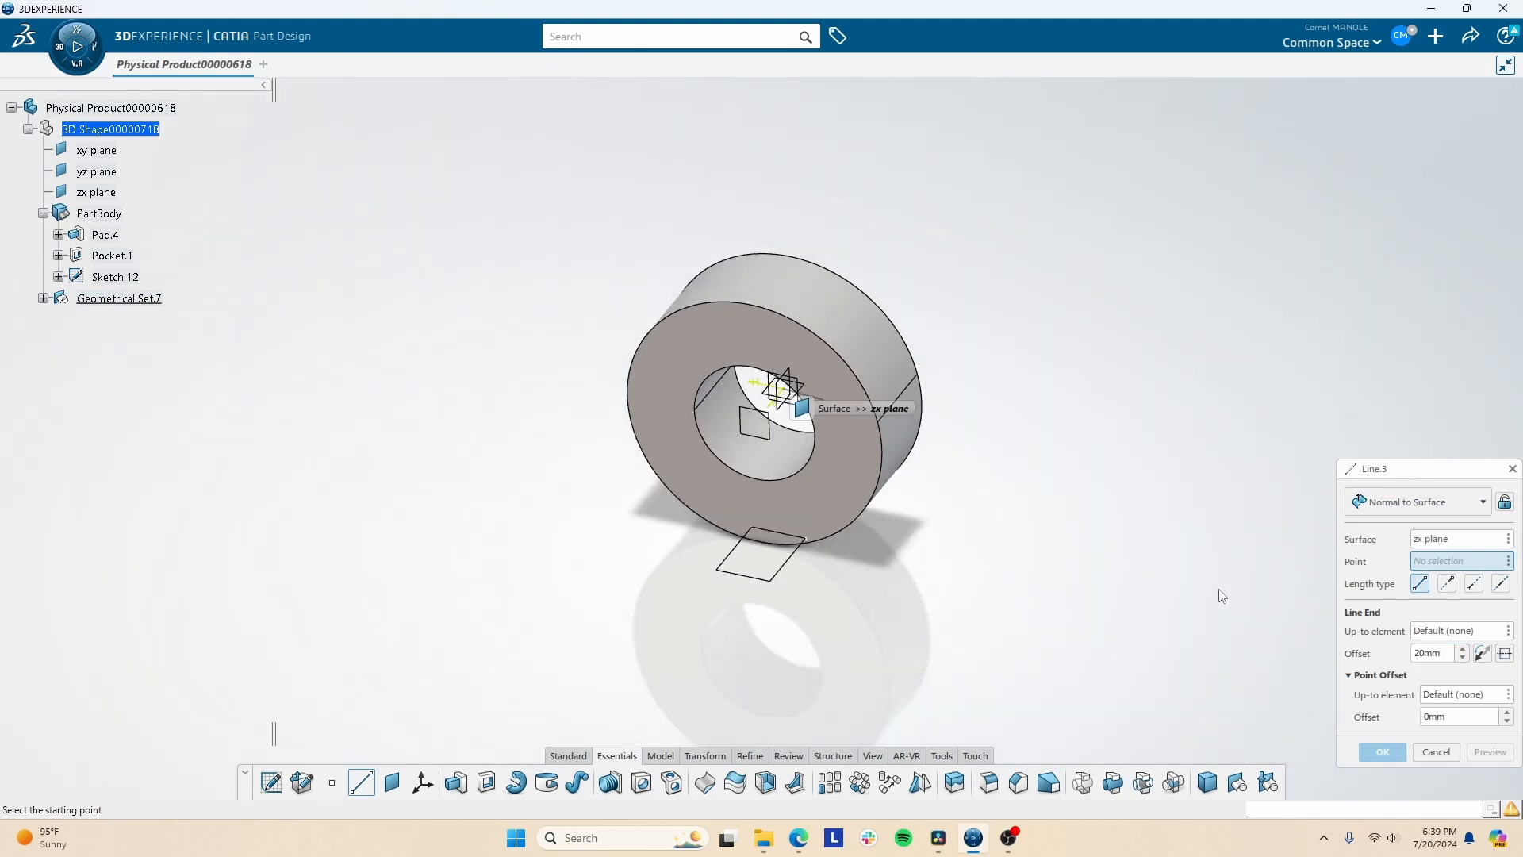
pyautogui.click(1437, 753)
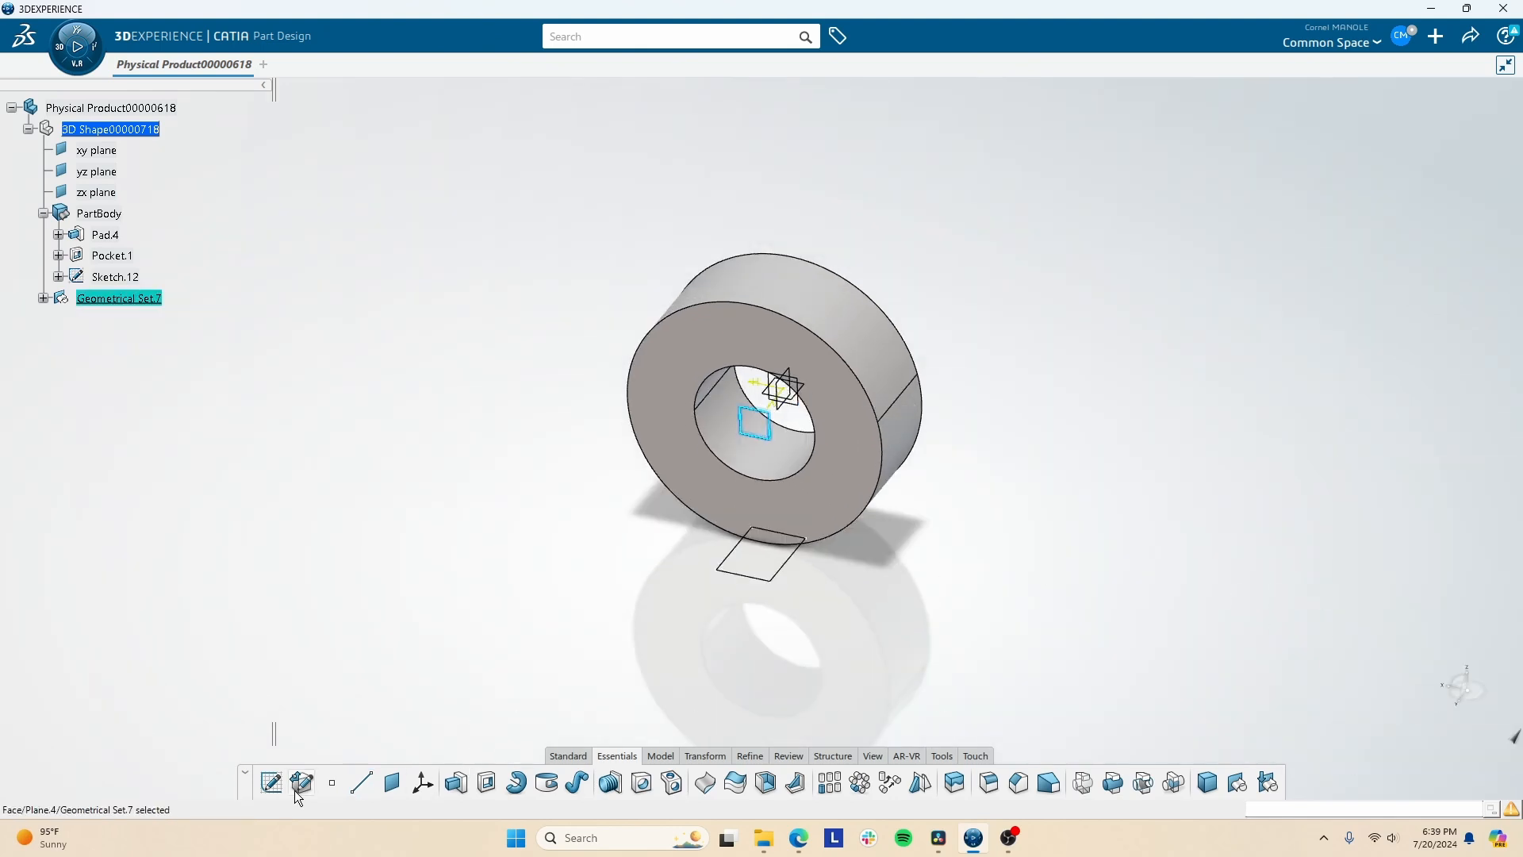
# Create a Coordinates point at the origin, with X, Y and Z at 0 mm.
pyautogui.click(332, 783)
pyautogui.click(1368, 472)
pyautogui.click(1372, 498)
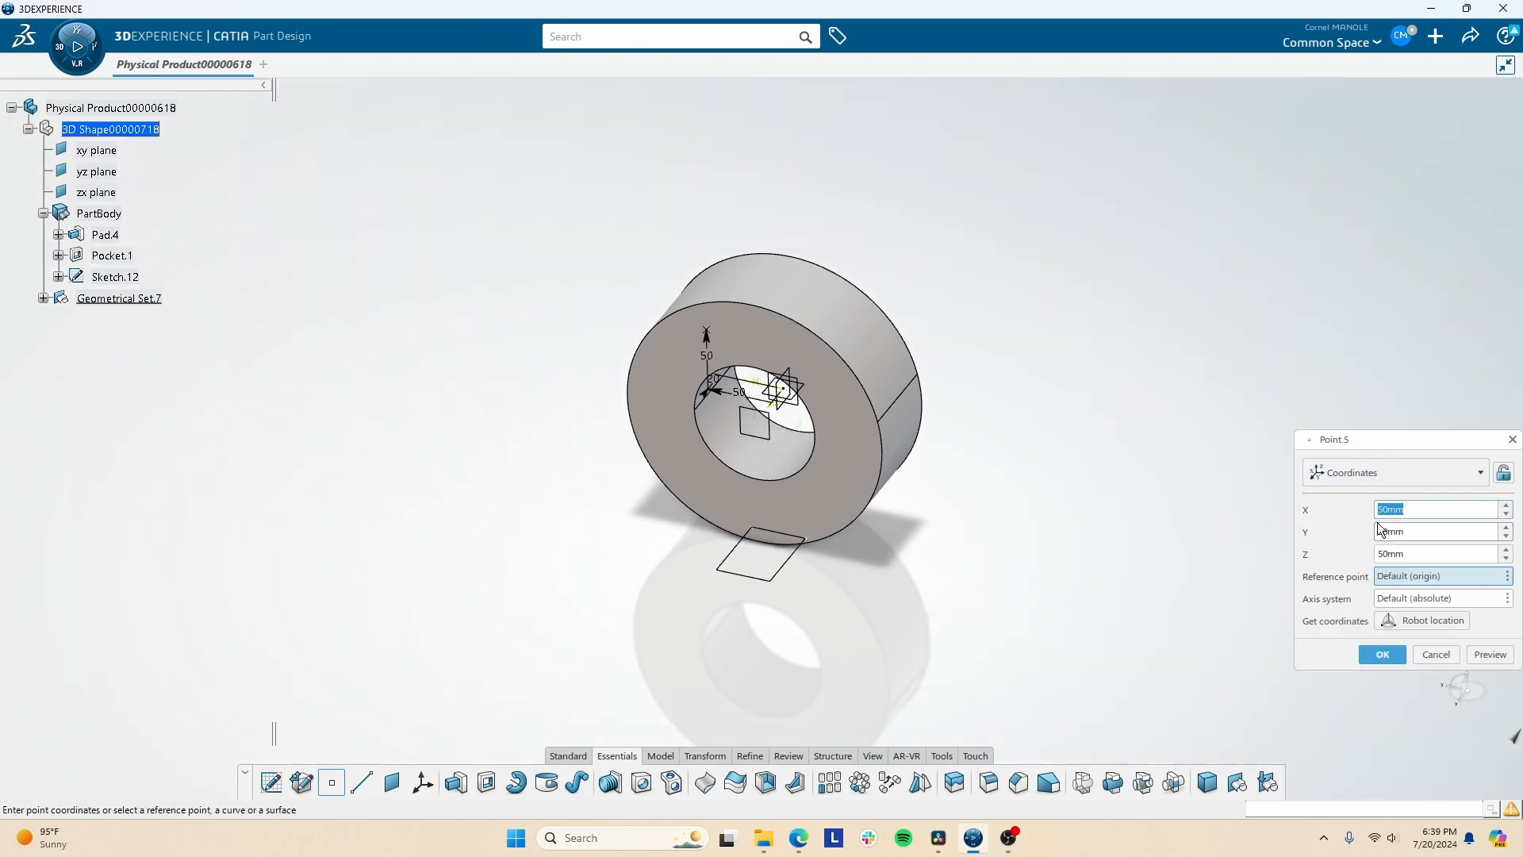
pyautogui.write('0')
pyautogui.press('Tab')
pyautogui.write('0')
pyautogui.press('Tab')
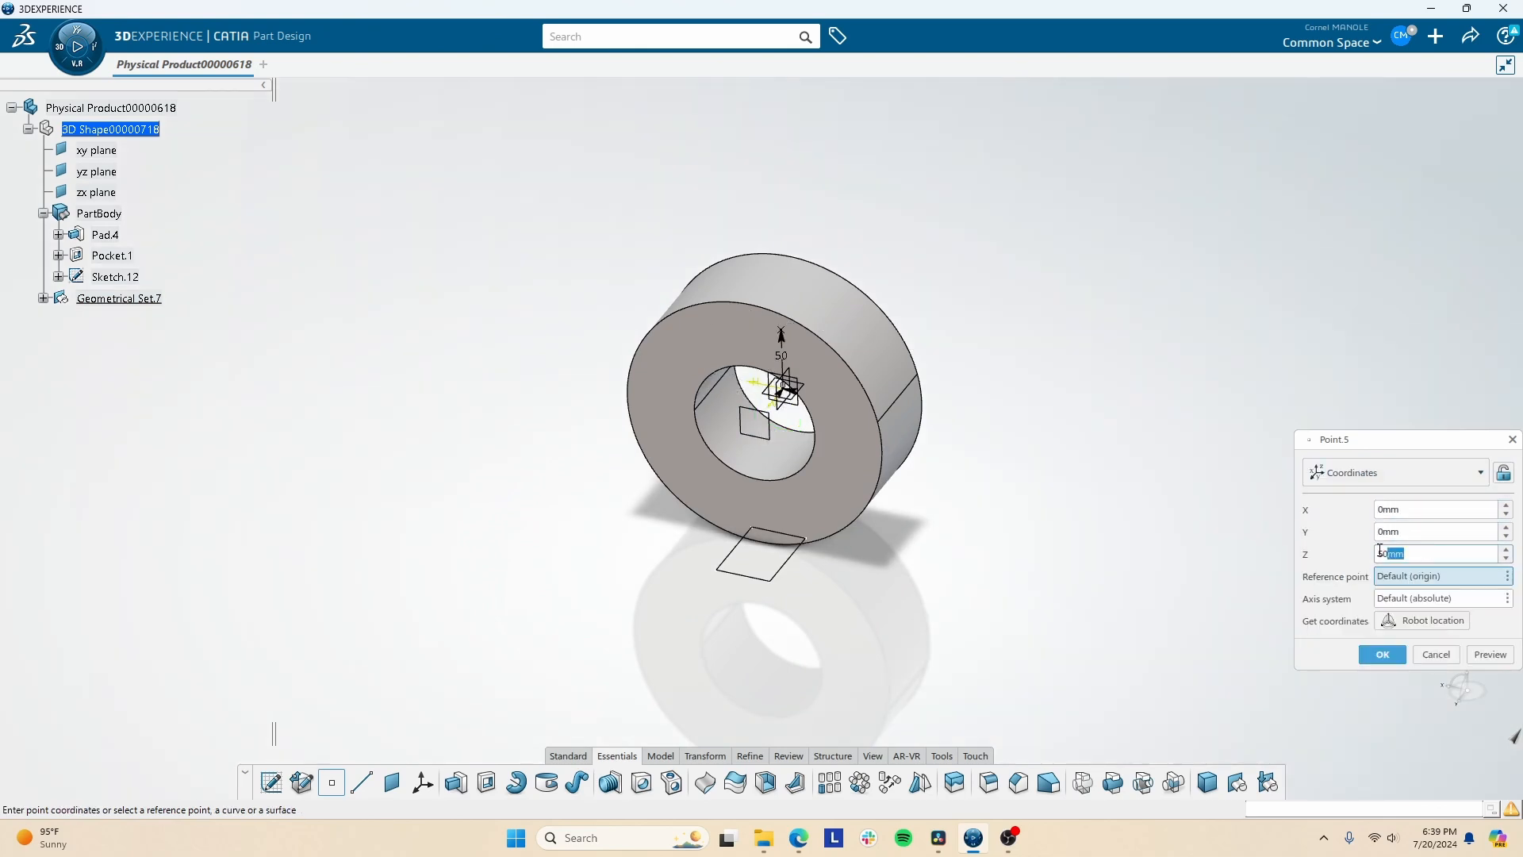
pyautogui.click(1399, 652)
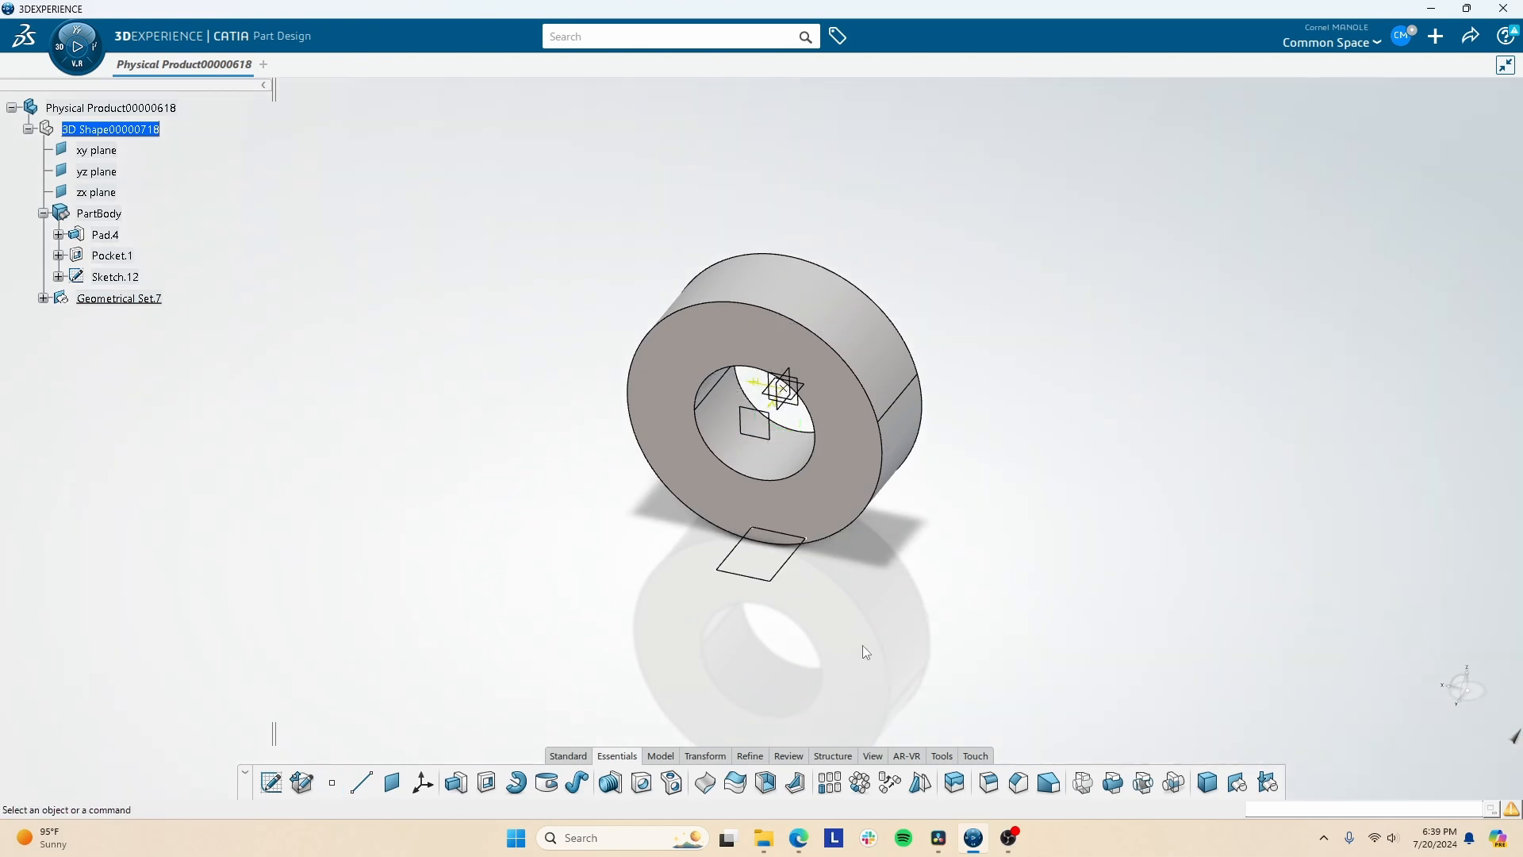
# Create a Point-Direction line from the origin point, using the zx plane as direction and extending past the pad's front face.
pyautogui.click(359, 787)
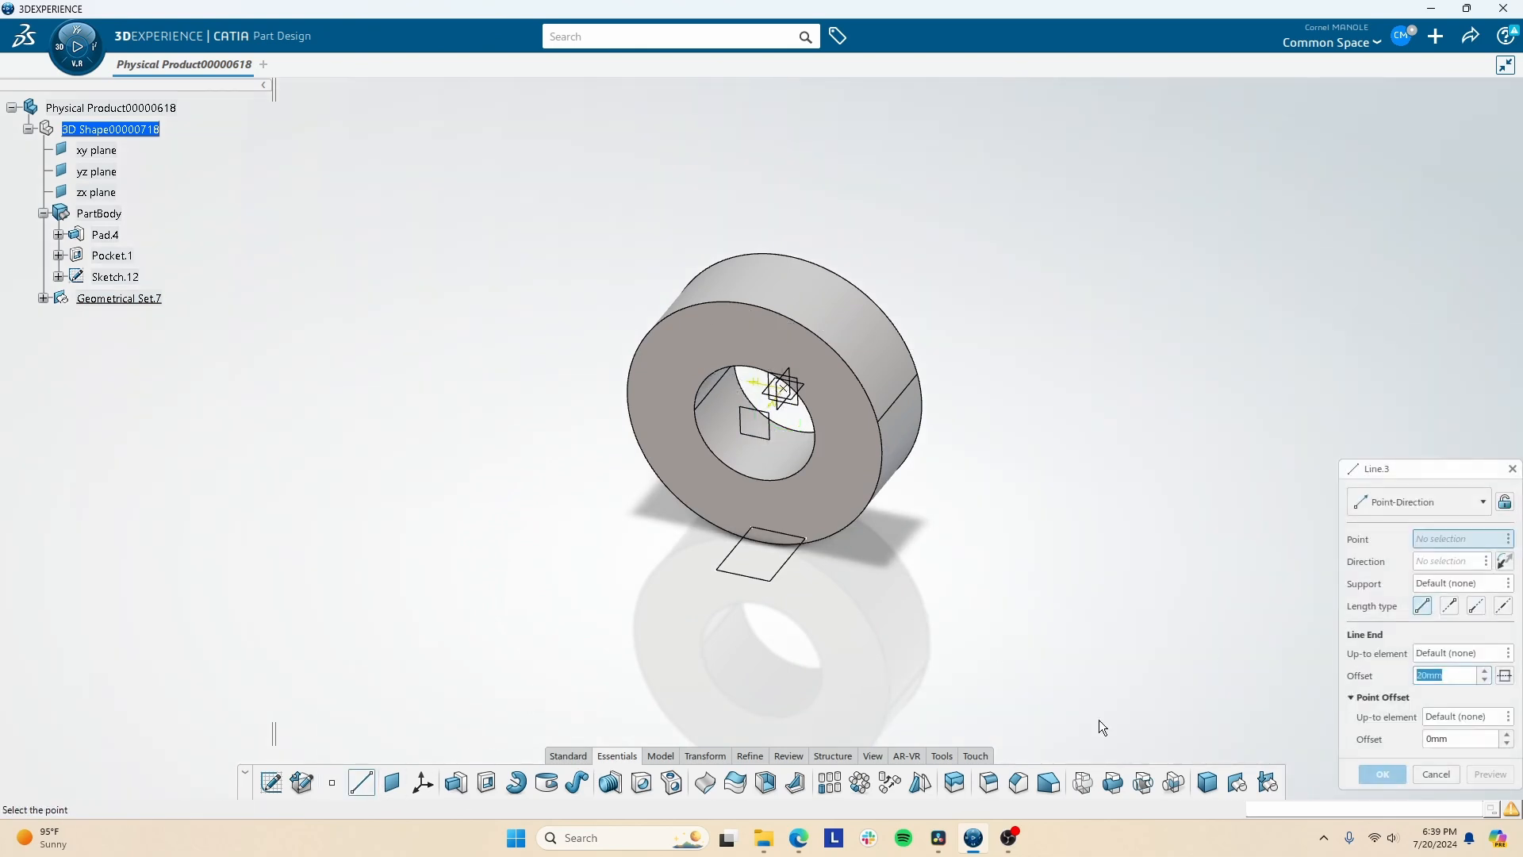
pyautogui.click(782, 389)
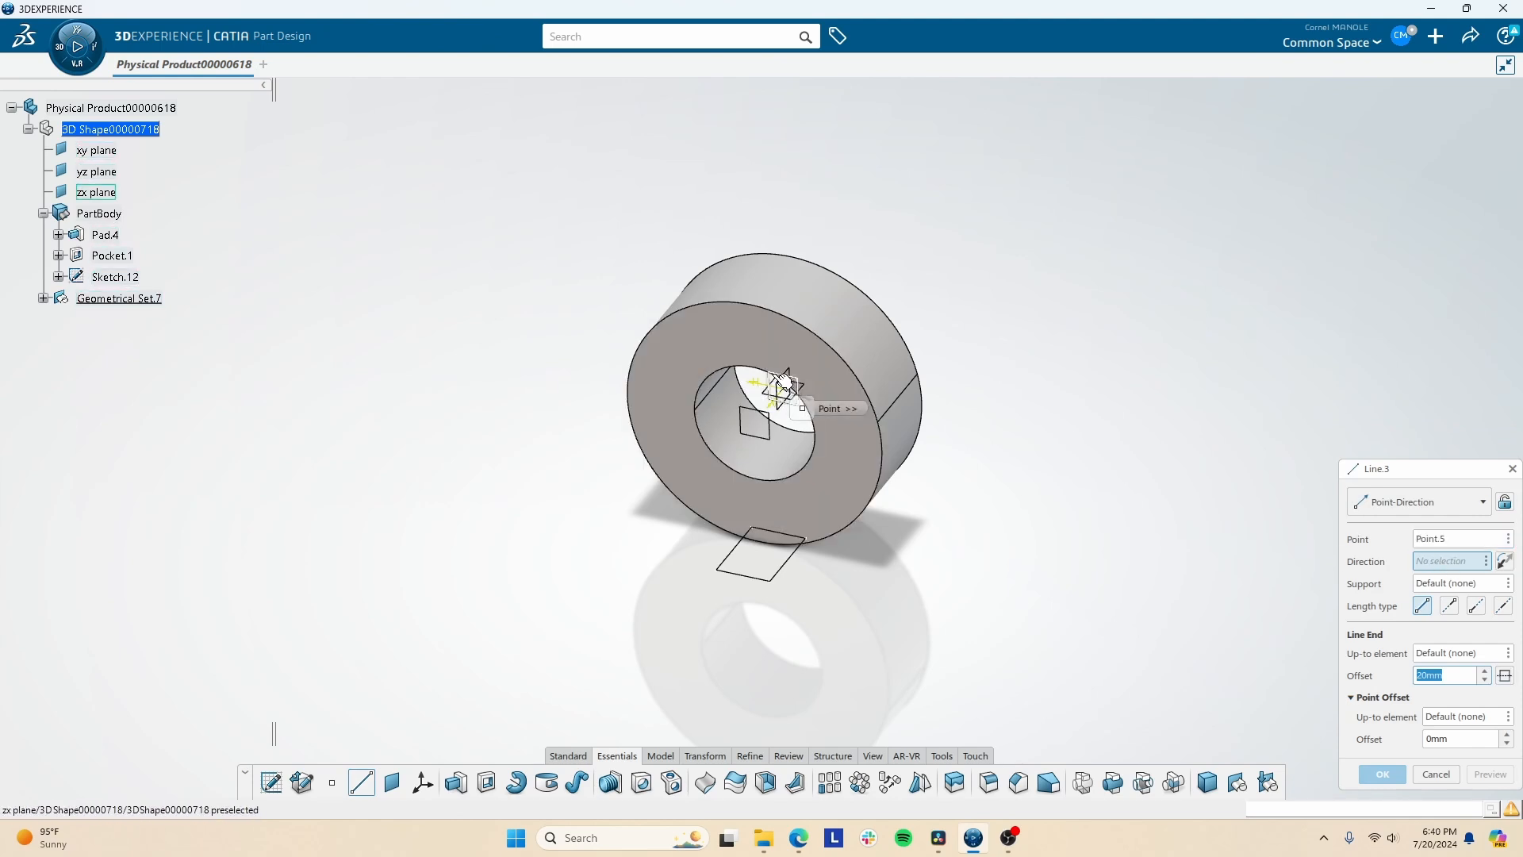
pyautogui.click(96, 193)
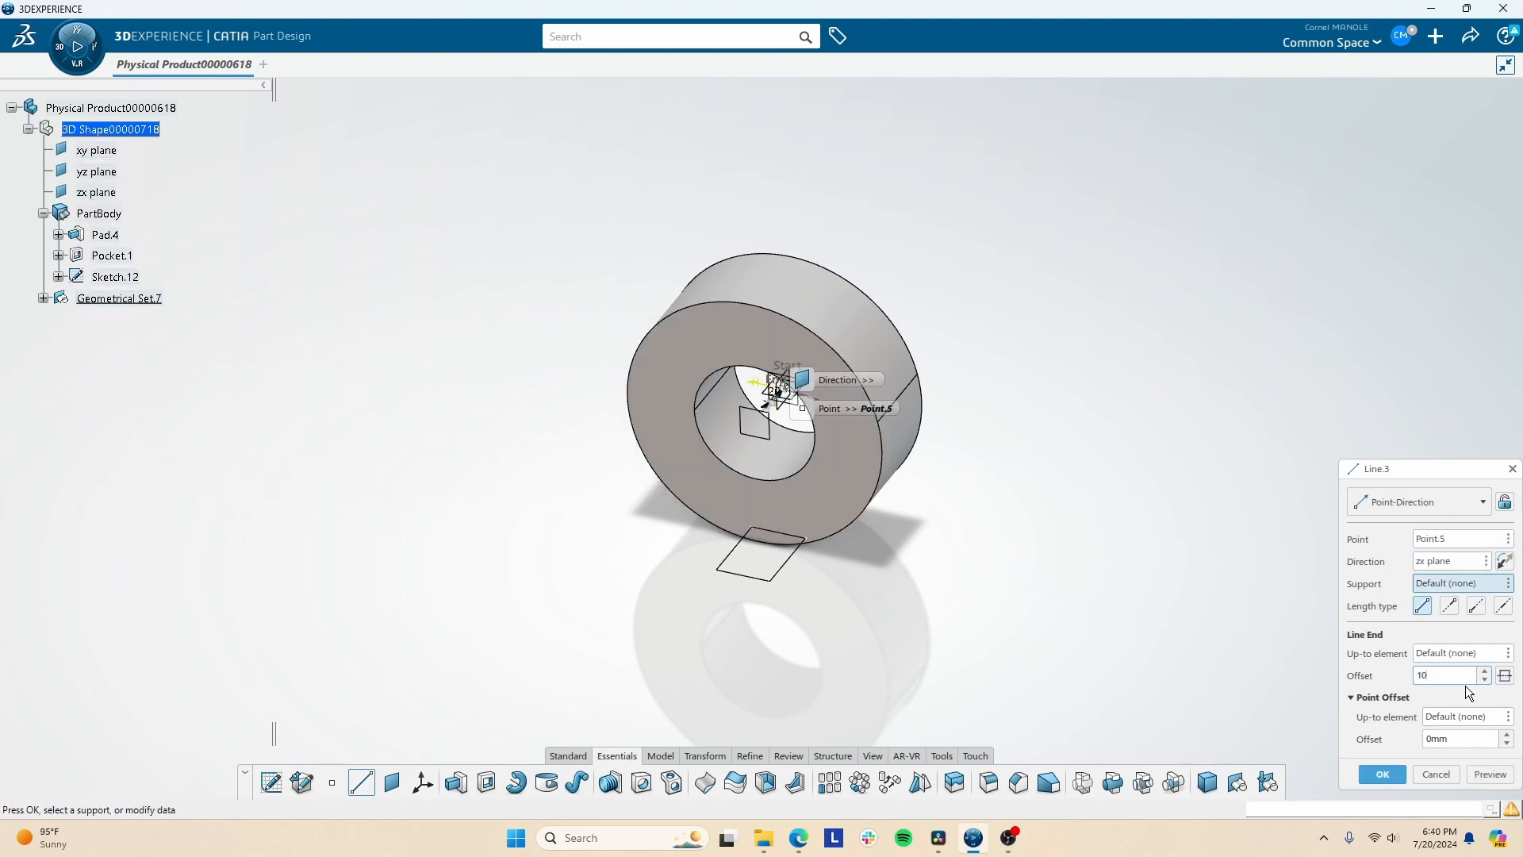
pyautogui.click(1383, 774)
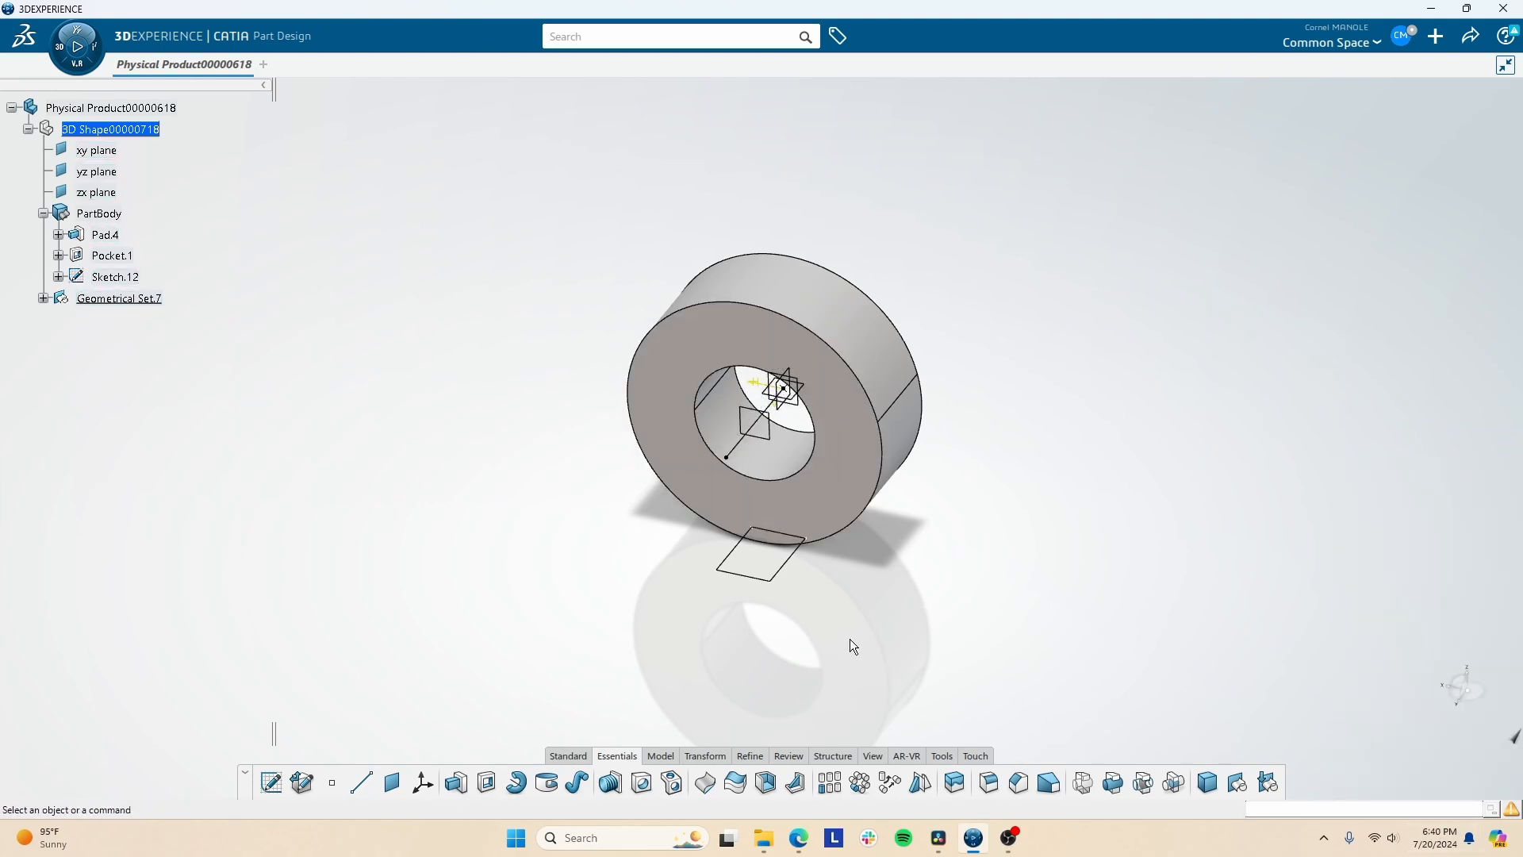
# Make PartBody the in-work object and create a 360deg Shaft from the rectangle sketch, using the new line as its axis.
pyautogui.rightClick(94, 213)
pyautogui.click(226, 372)
pyautogui.click(115, 277)
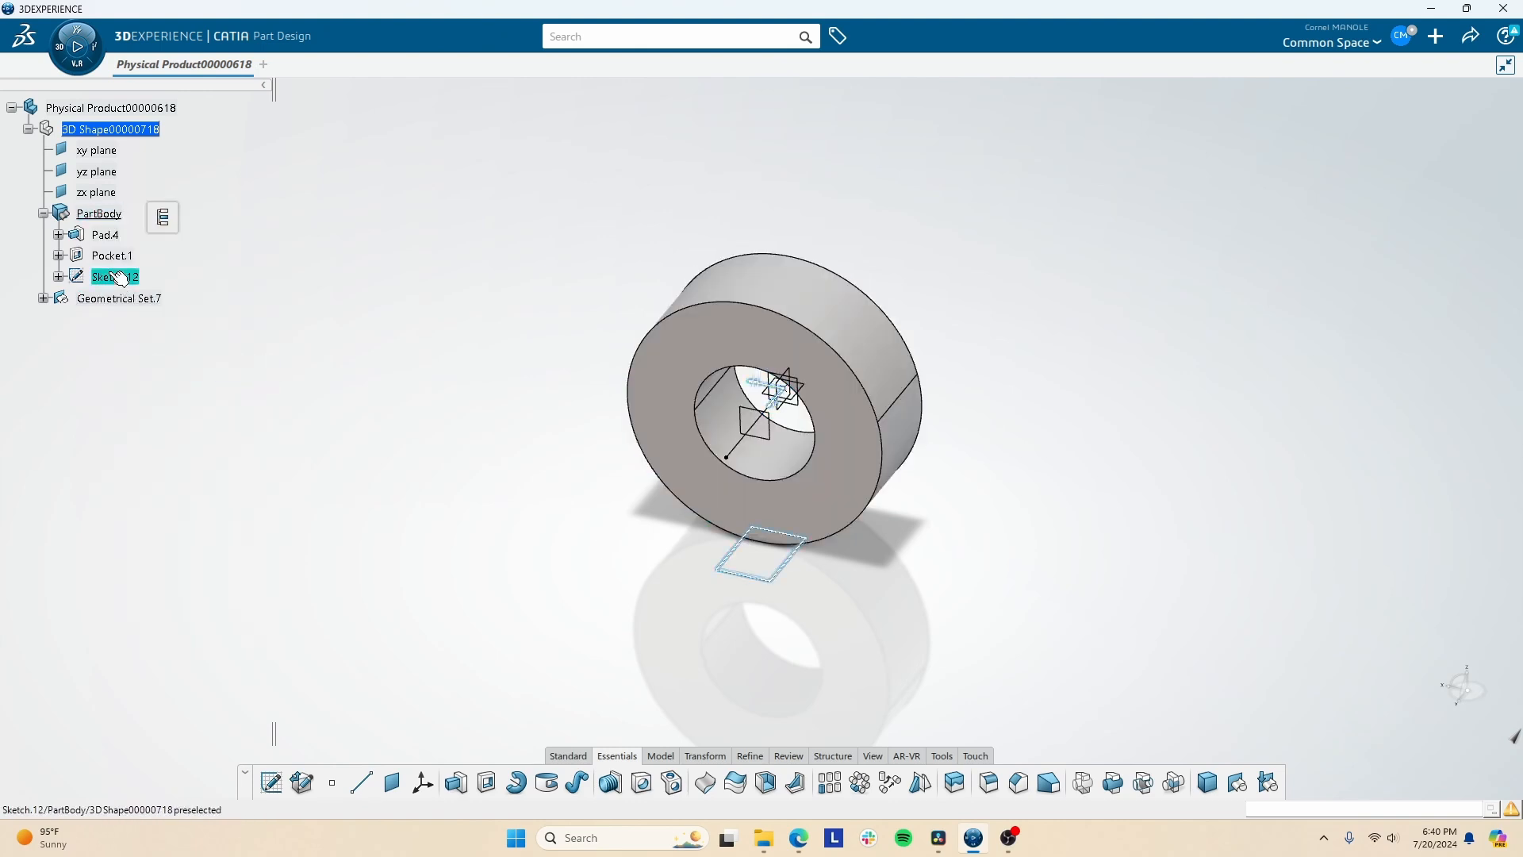
pyautogui.click(516, 783)
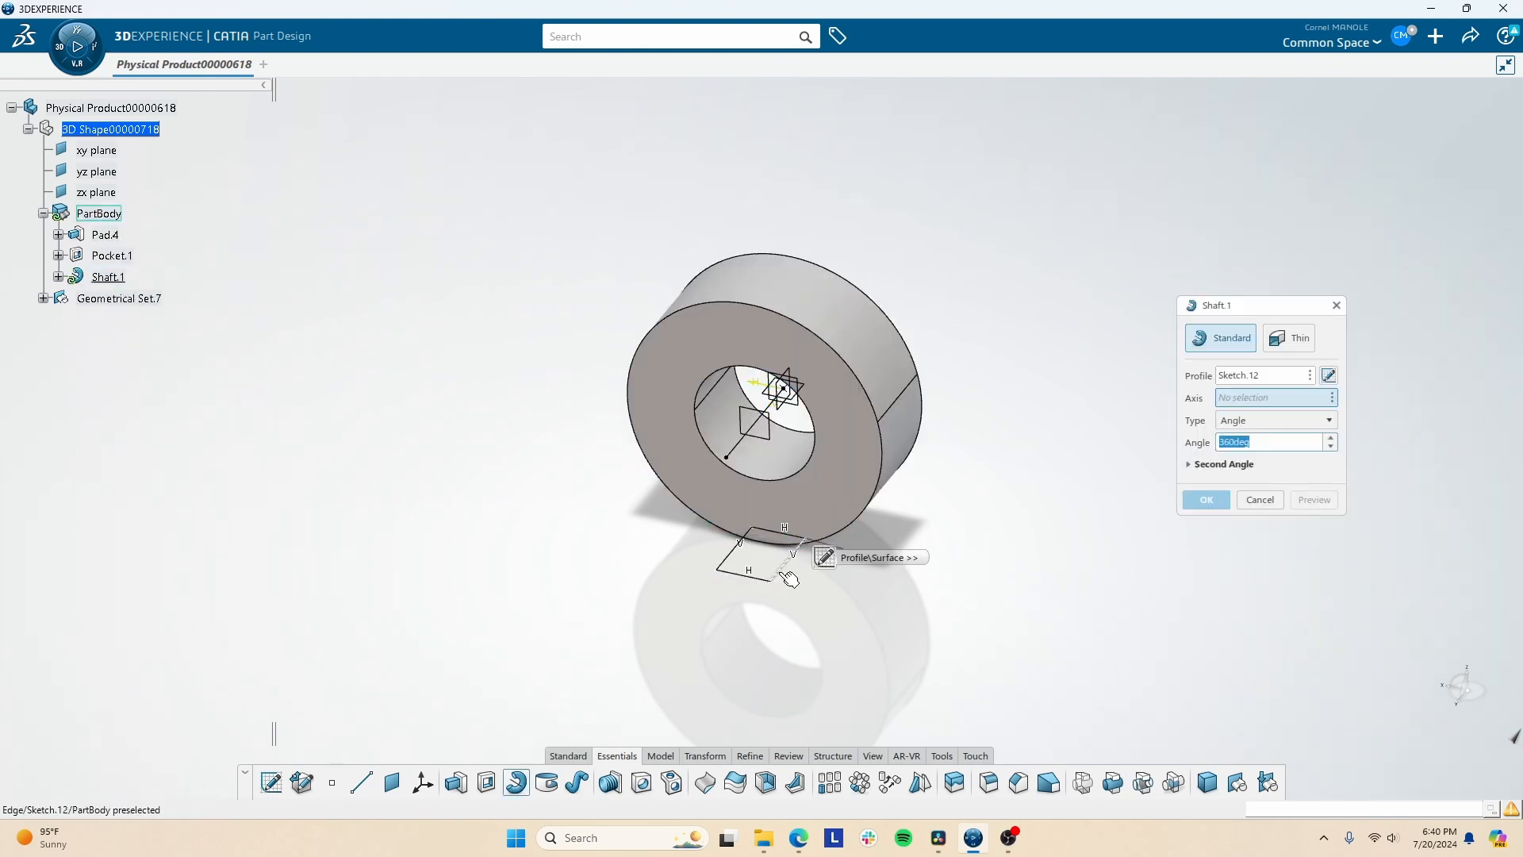
pyautogui.click(737, 446)
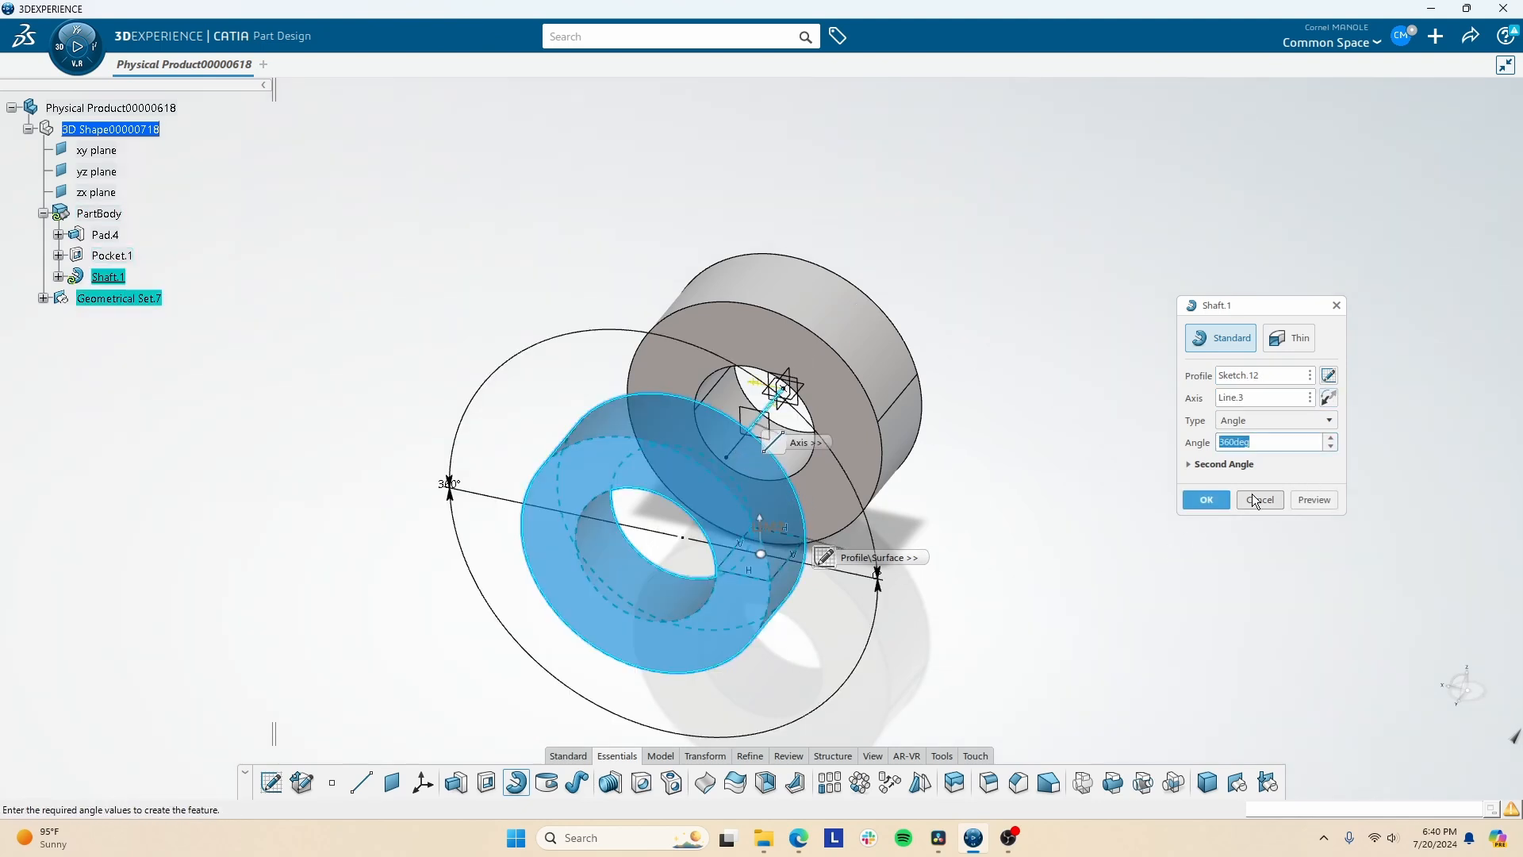
pyautogui.click(1208, 500)
pyautogui.moveTo(739, 450); pyautogui.dragTo(654, 453, button='middle')
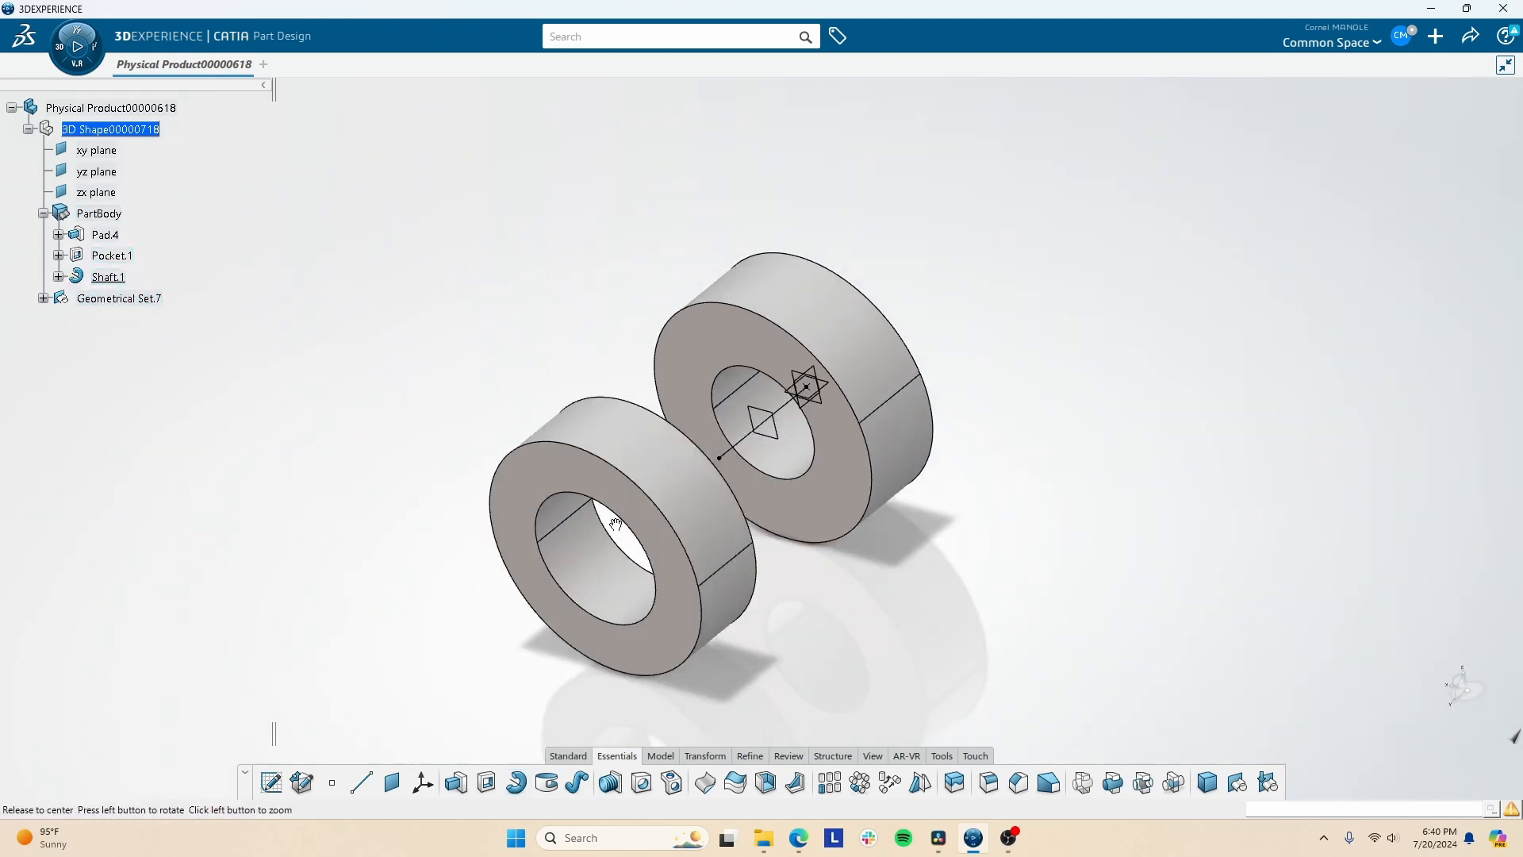
pyautogui.moveTo(615, 525); pyautogui.dragTo(450, 468, button='middle')
# Edit the shaft and replace its axis with the axis of the pocket's cylindrical face.
pyautogui.doubleClick(101, 277)
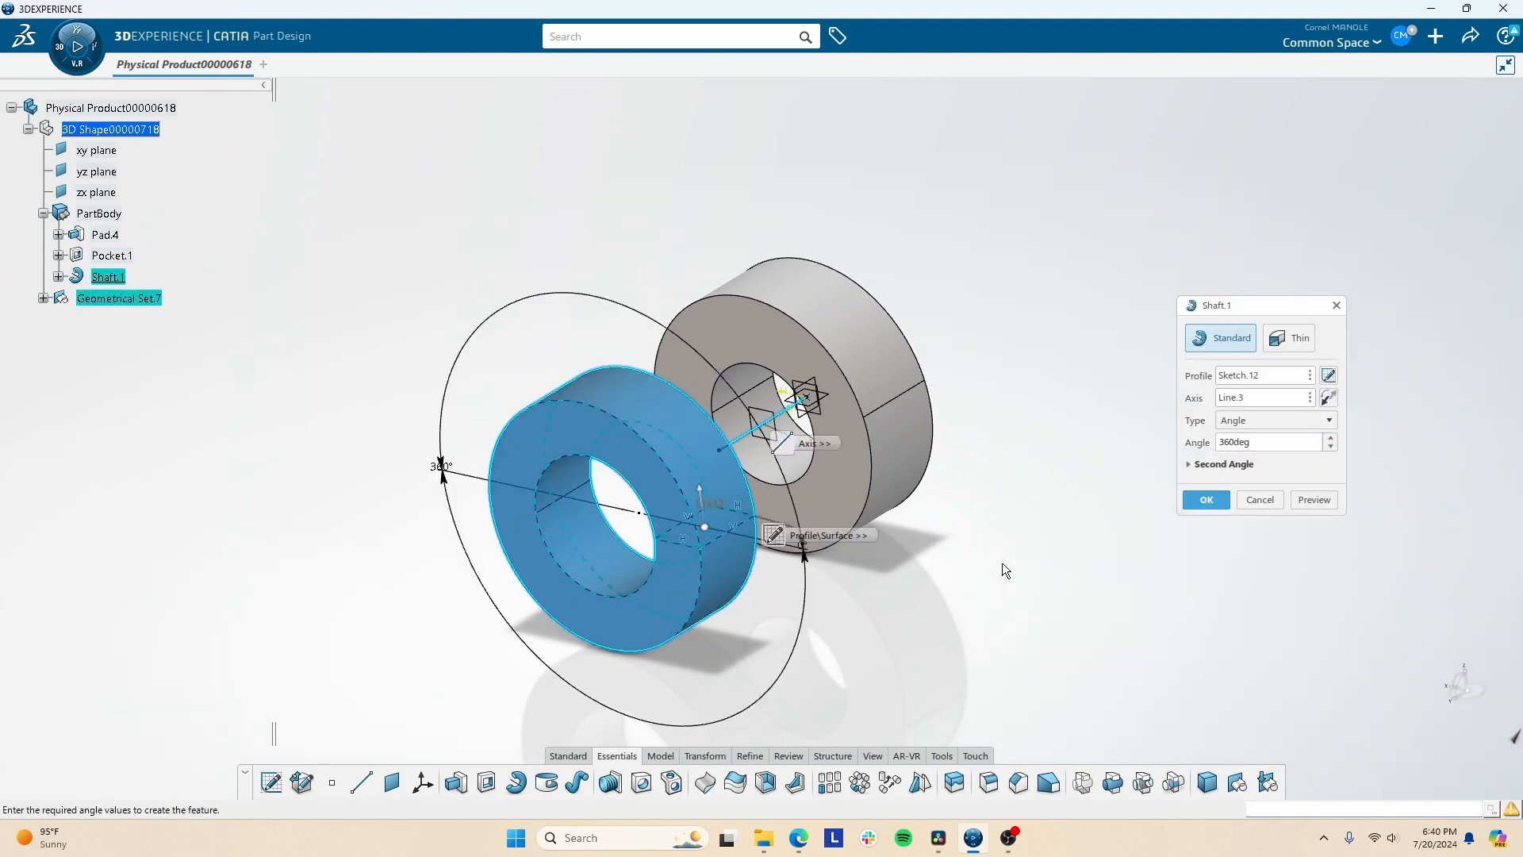
pyautogui.click(1258, 397)
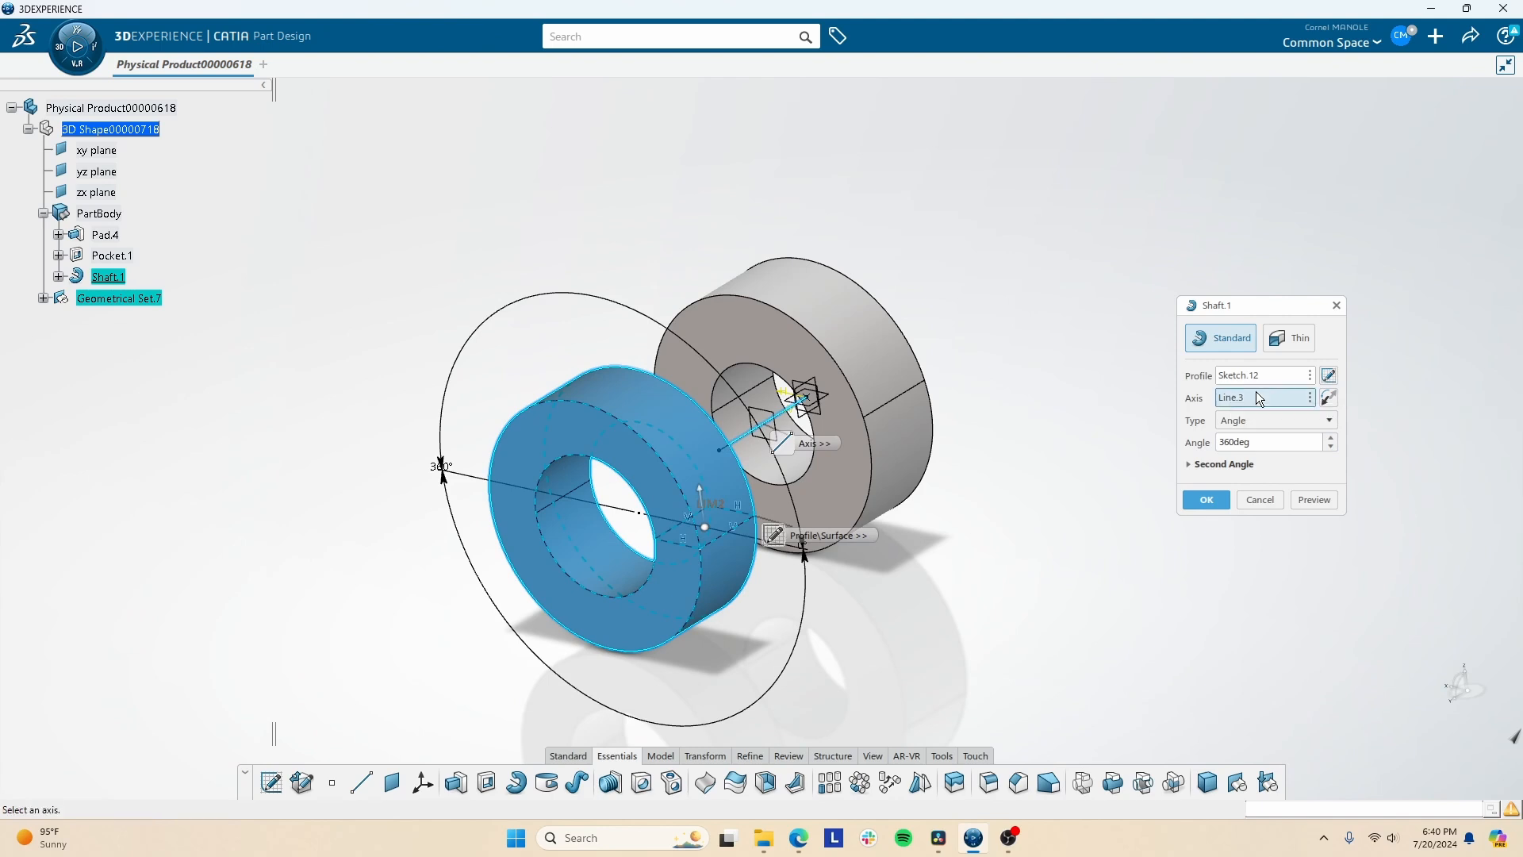
pyautogui.click(807, 471)
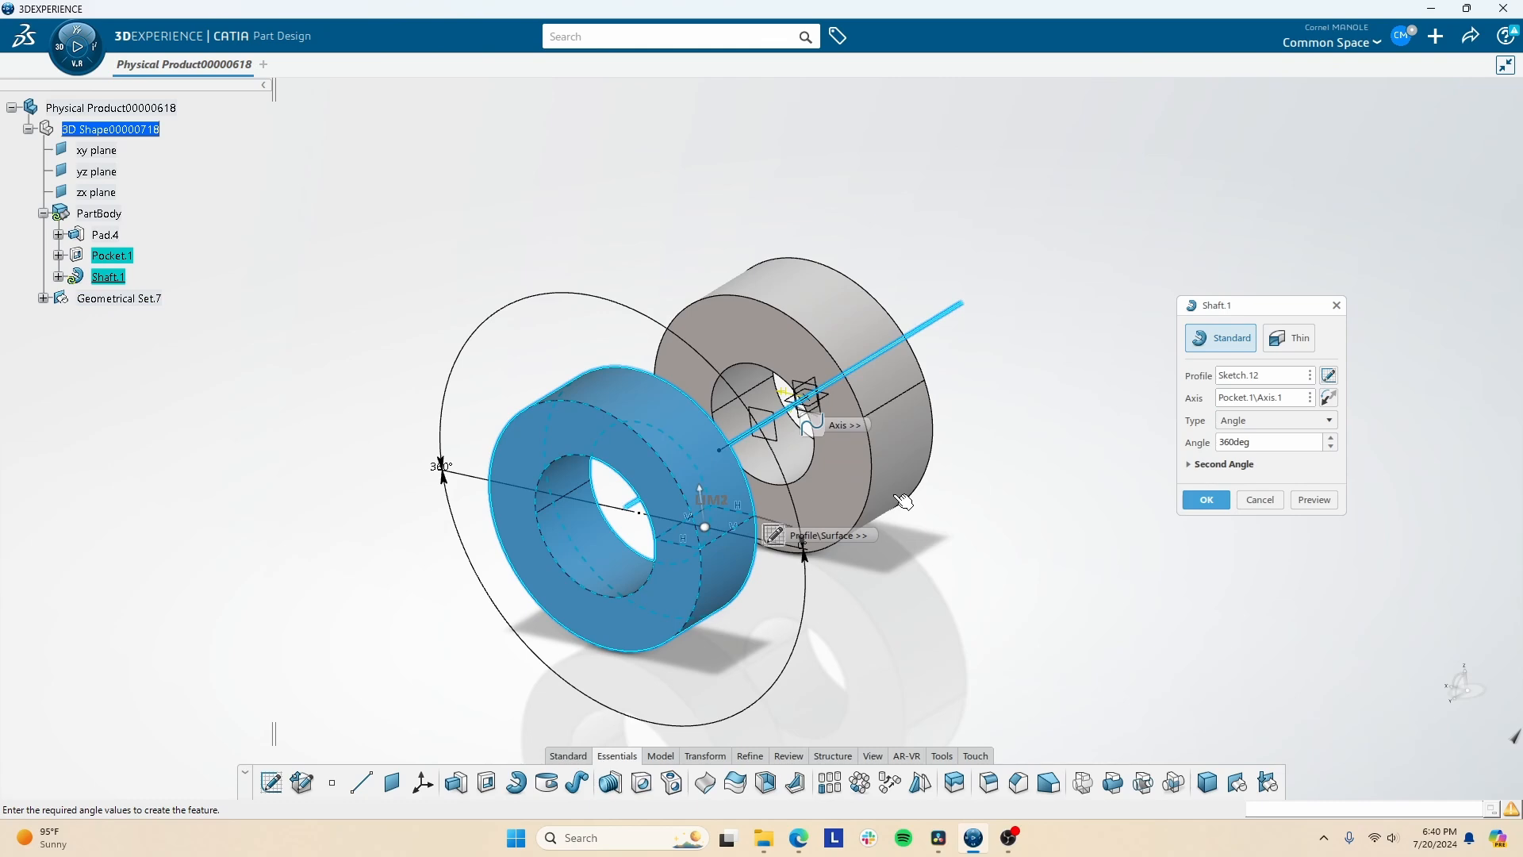
pyautogui.click(1208, 502)
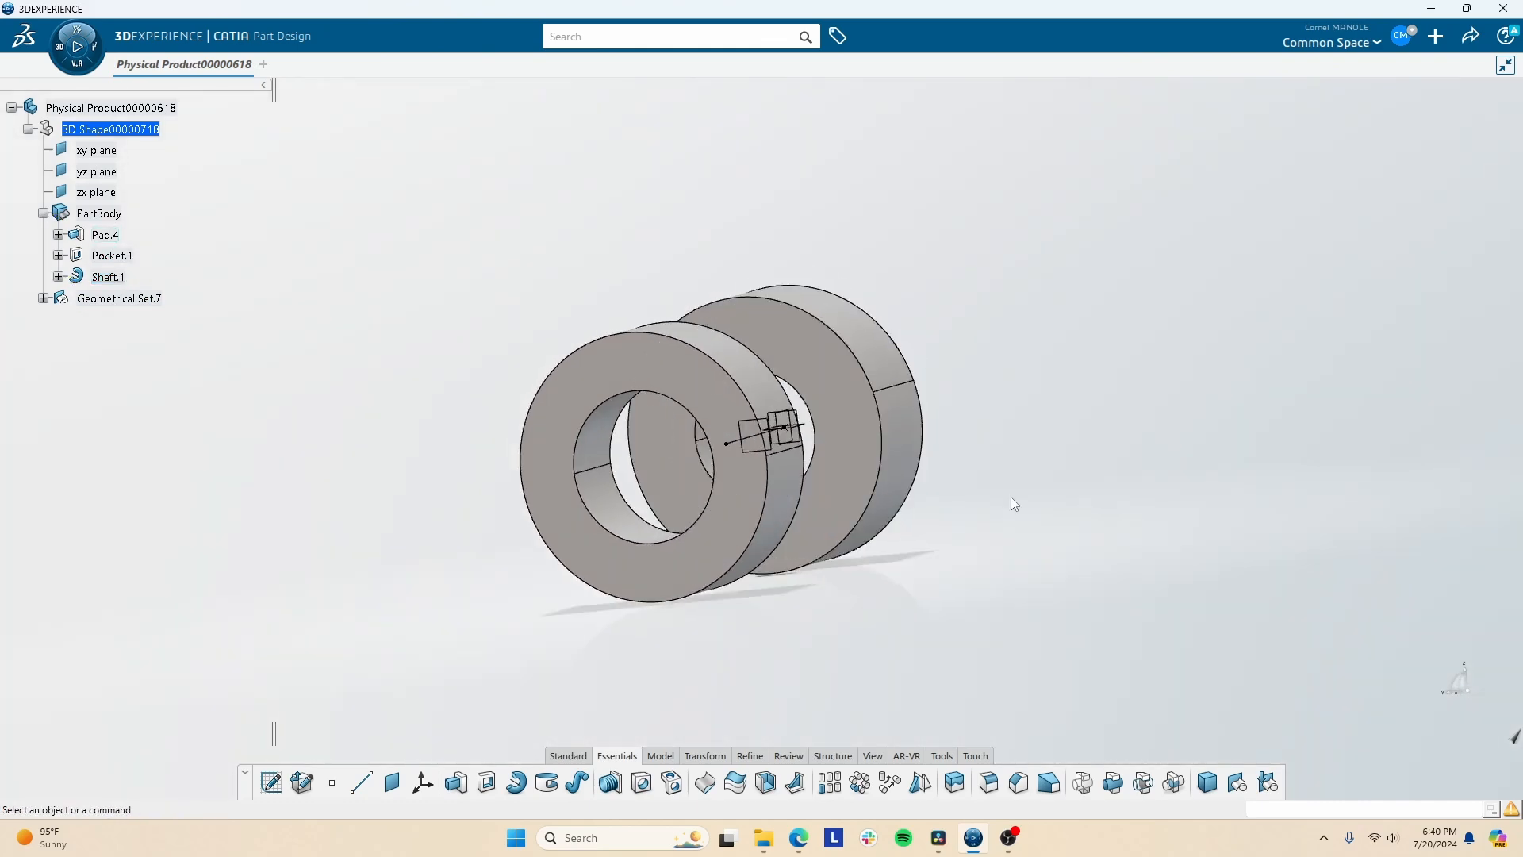
pyautogui.moveTo(748, 504); pyautogui.dragTo(781, 471, button='middle')
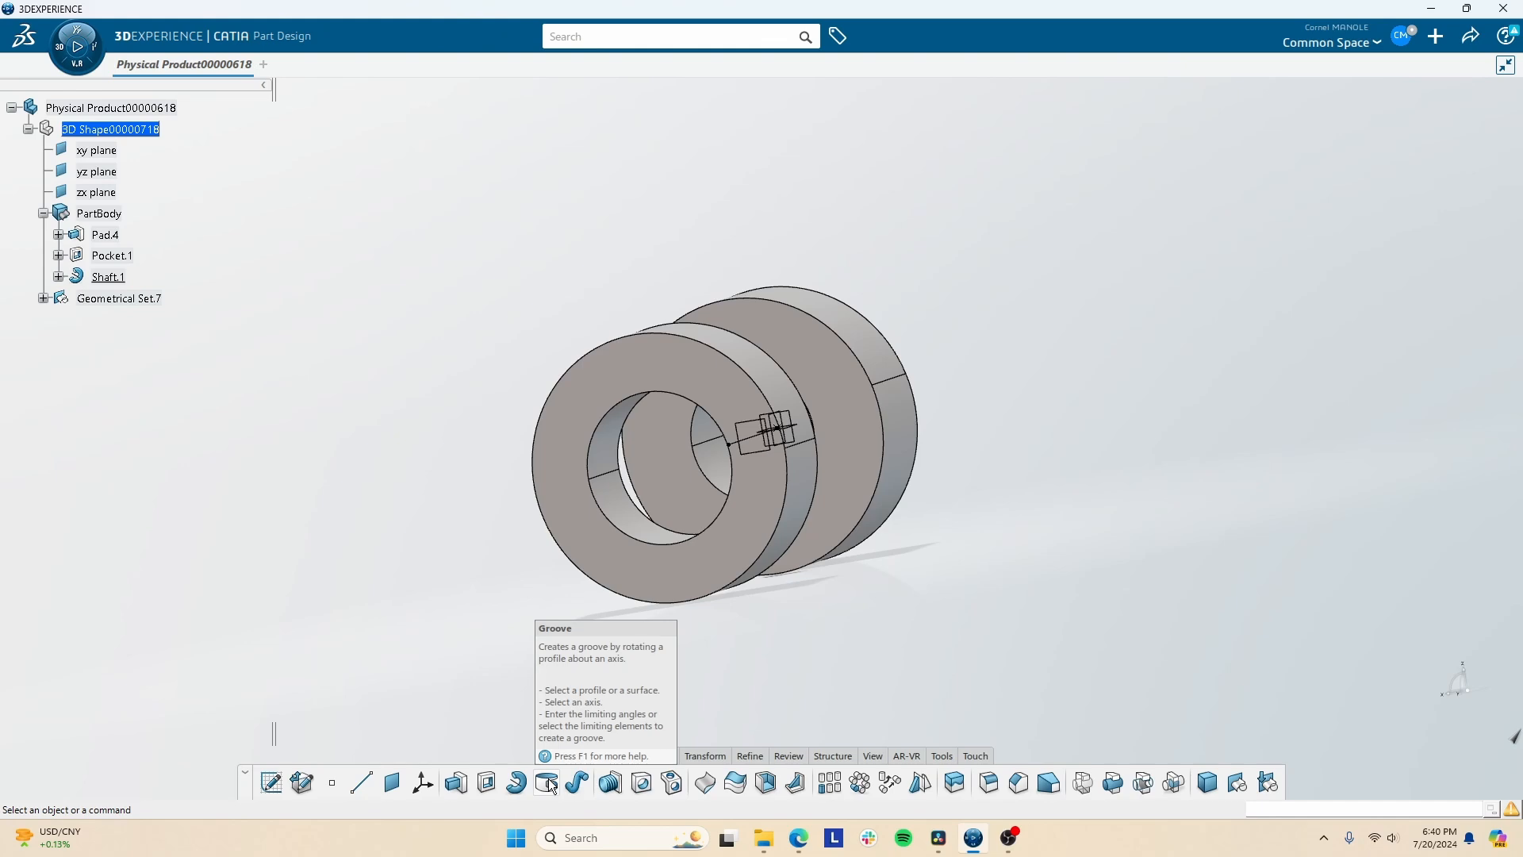
pyautogui.moveTo(724, 486); pyautogui.dragTo(613, 763, button='middle')
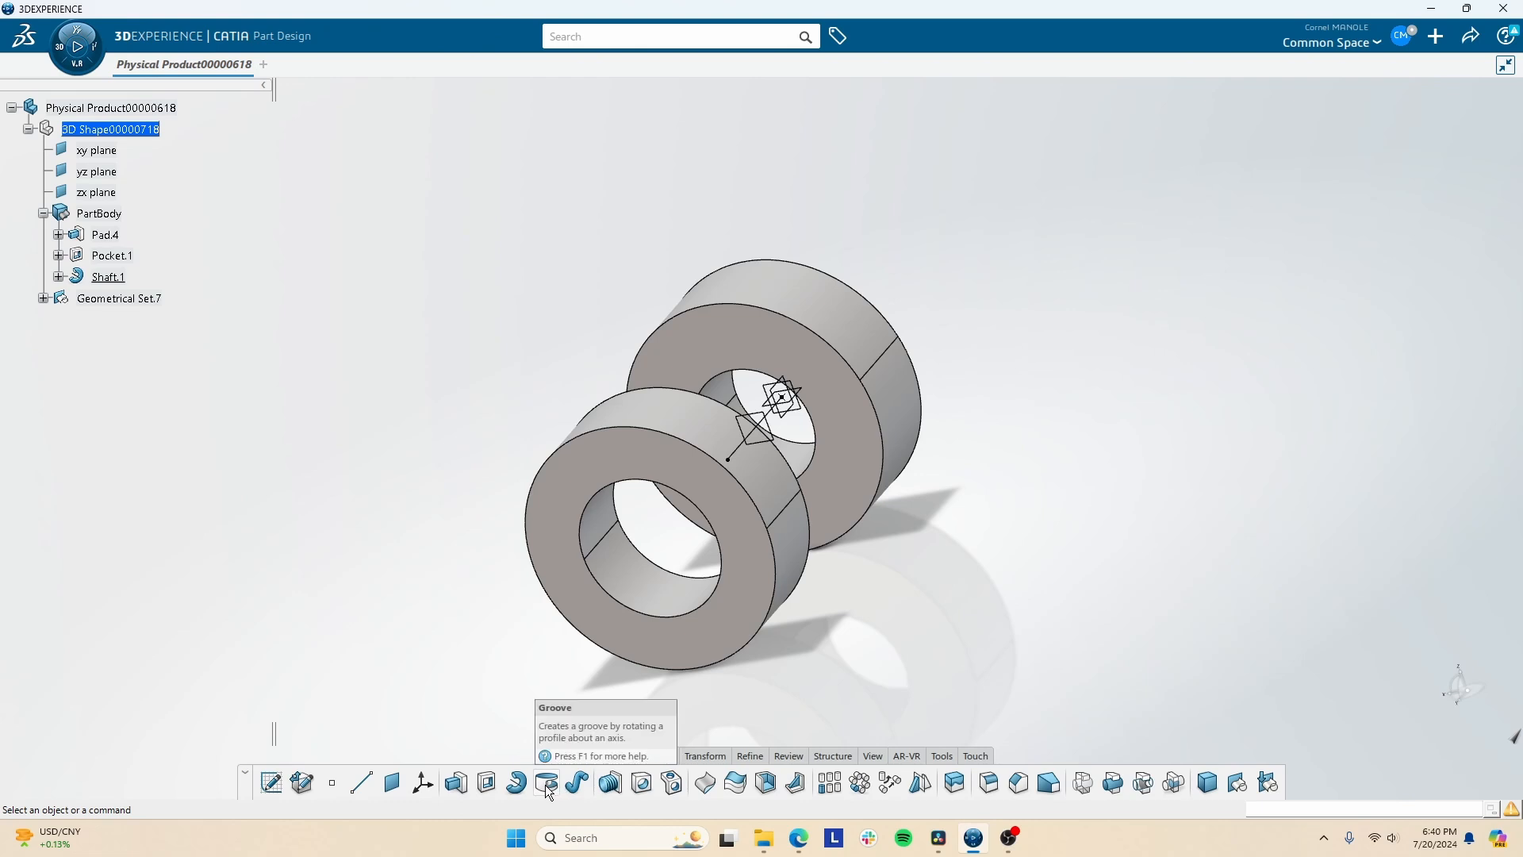
# Delete the shaft without its aggregated elements, keeping the rectangle sketch in PartBody.
pyautogui.rightClick(101, 275)
pyautogui.click(158, 261)
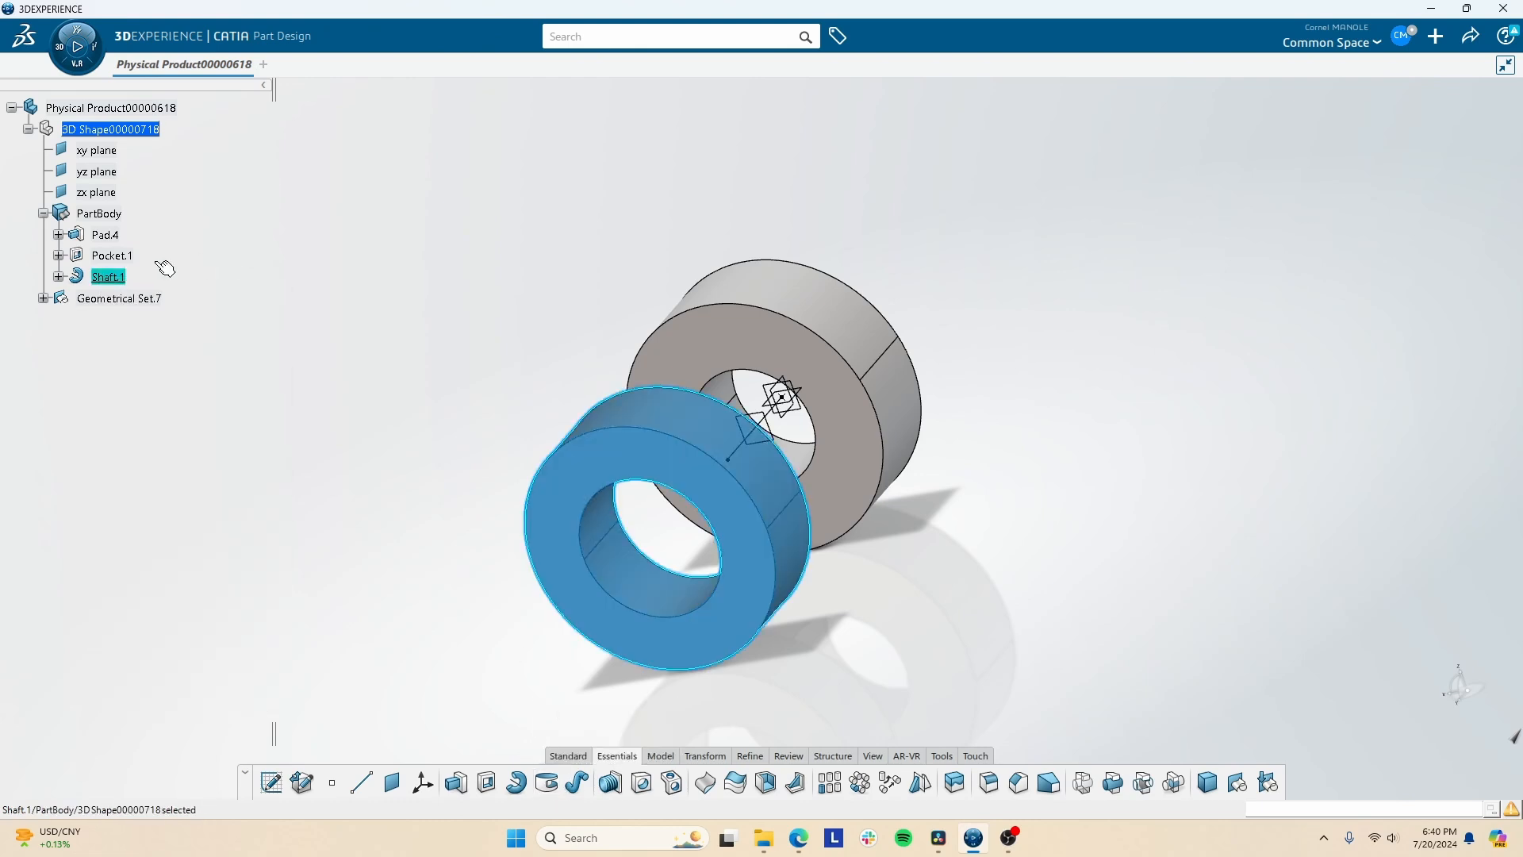
pyautogui.click(127, 276)
pyautogui.press('Delete')
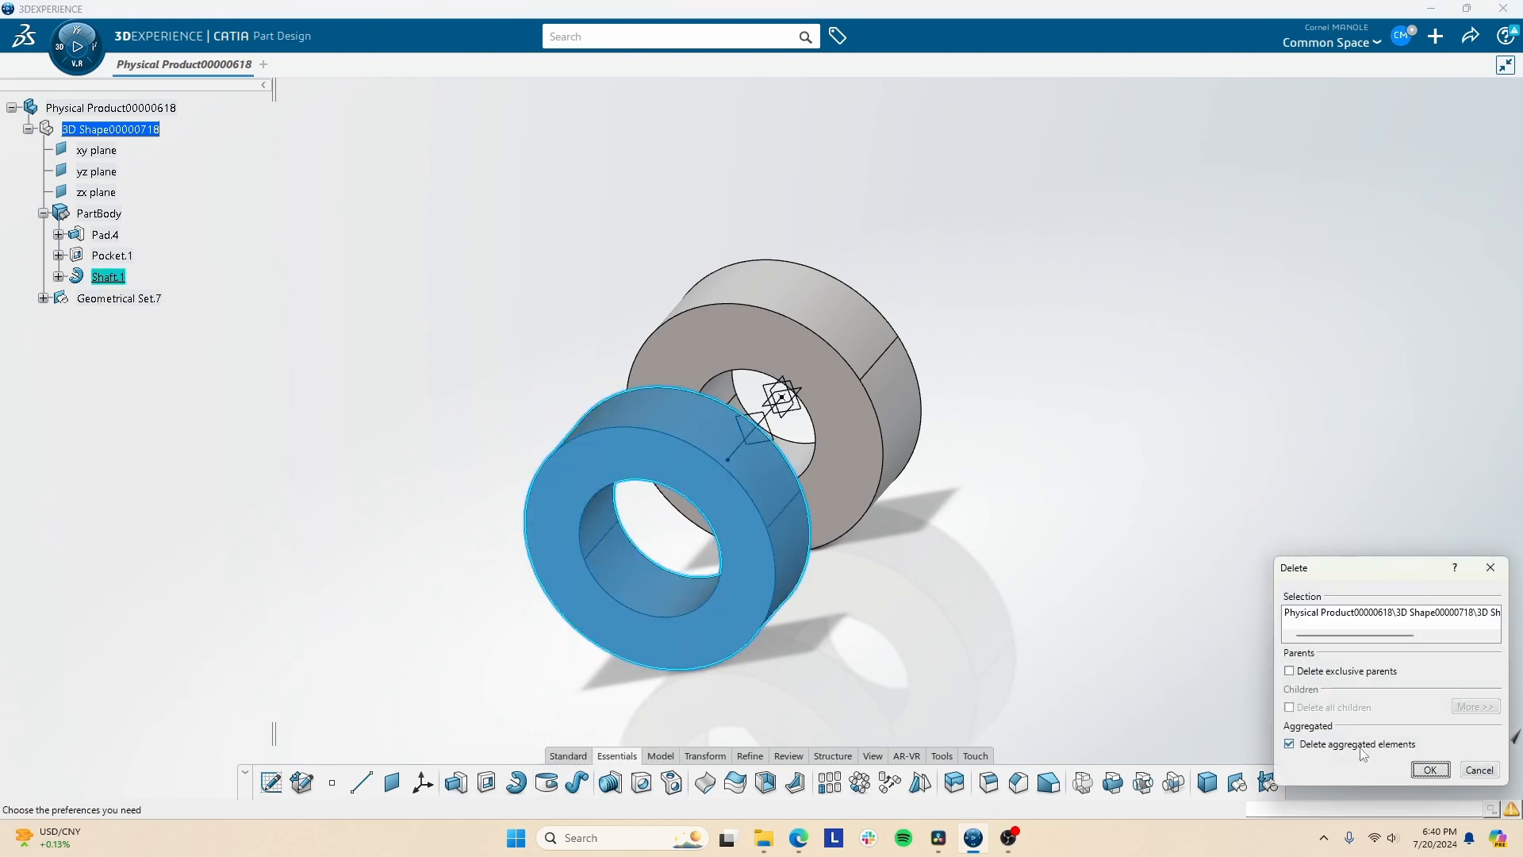
pyautogui.click(1431, 769)
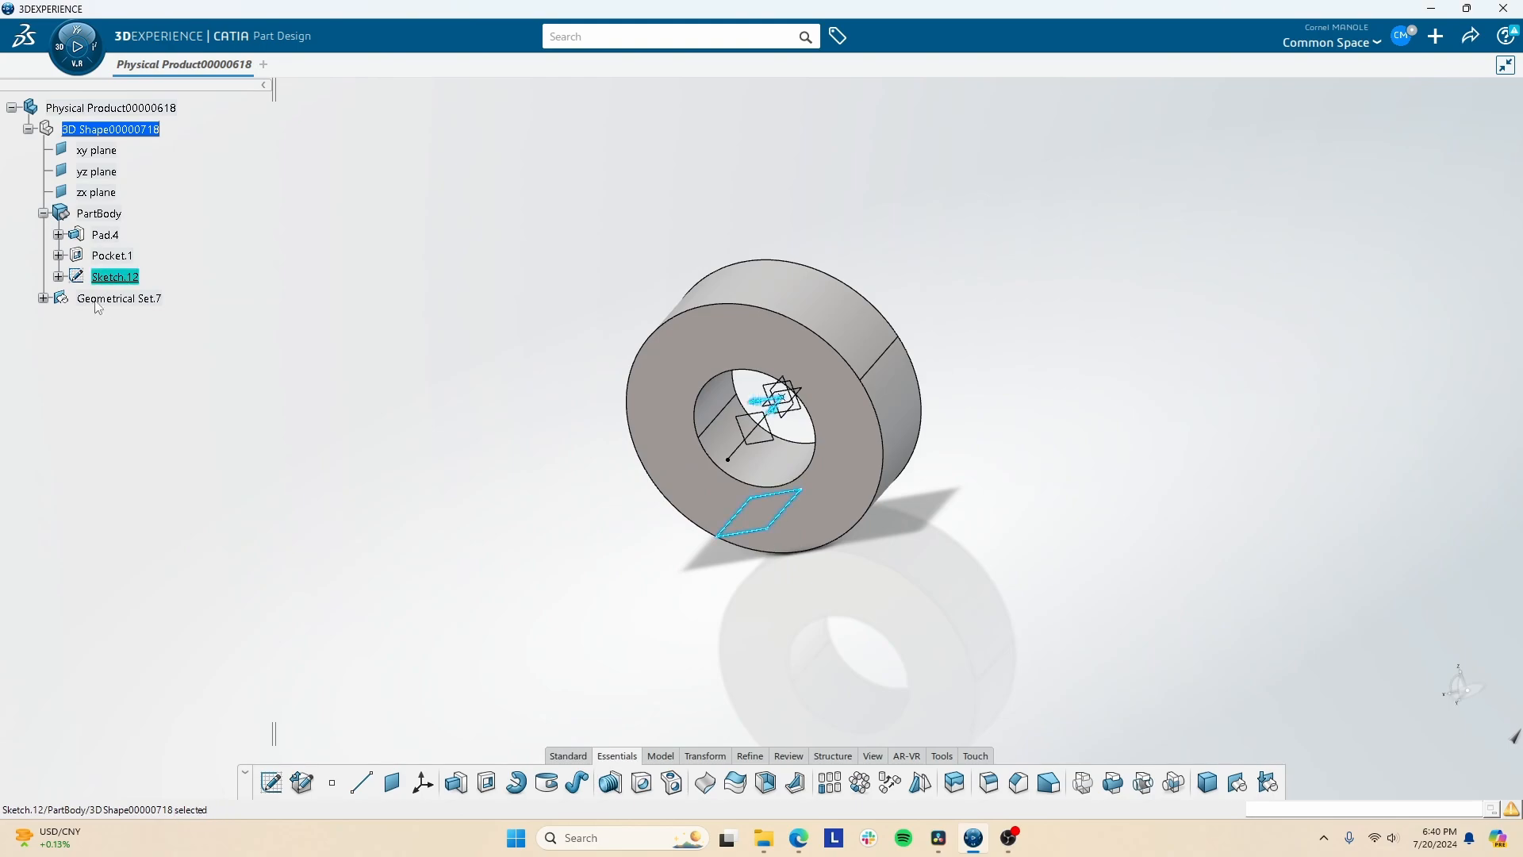
# Edit the rectangle sketch, shrinking and moving the rectangle to lie inside the ring's wall between bore and outer surface.
pyautogui.doubleClick(115, 277)
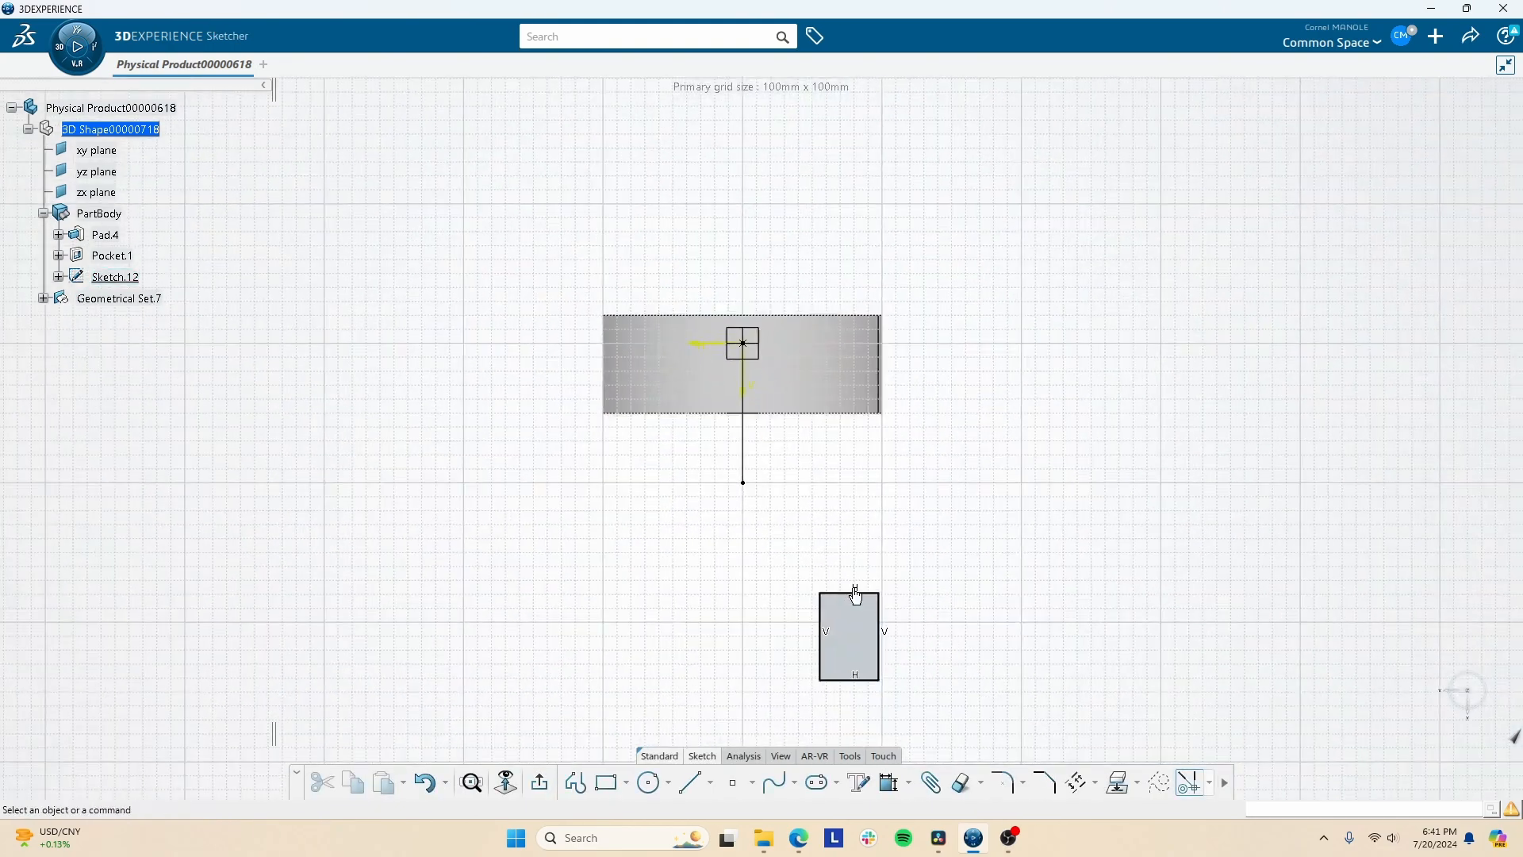
pyautogui.moveTo(855, 595)
pyautogui.mouseDown()
pyautogui.moveTo(875, 401)
pyautogui.moveTo(854, 334)
pyautogui.mouseUp()
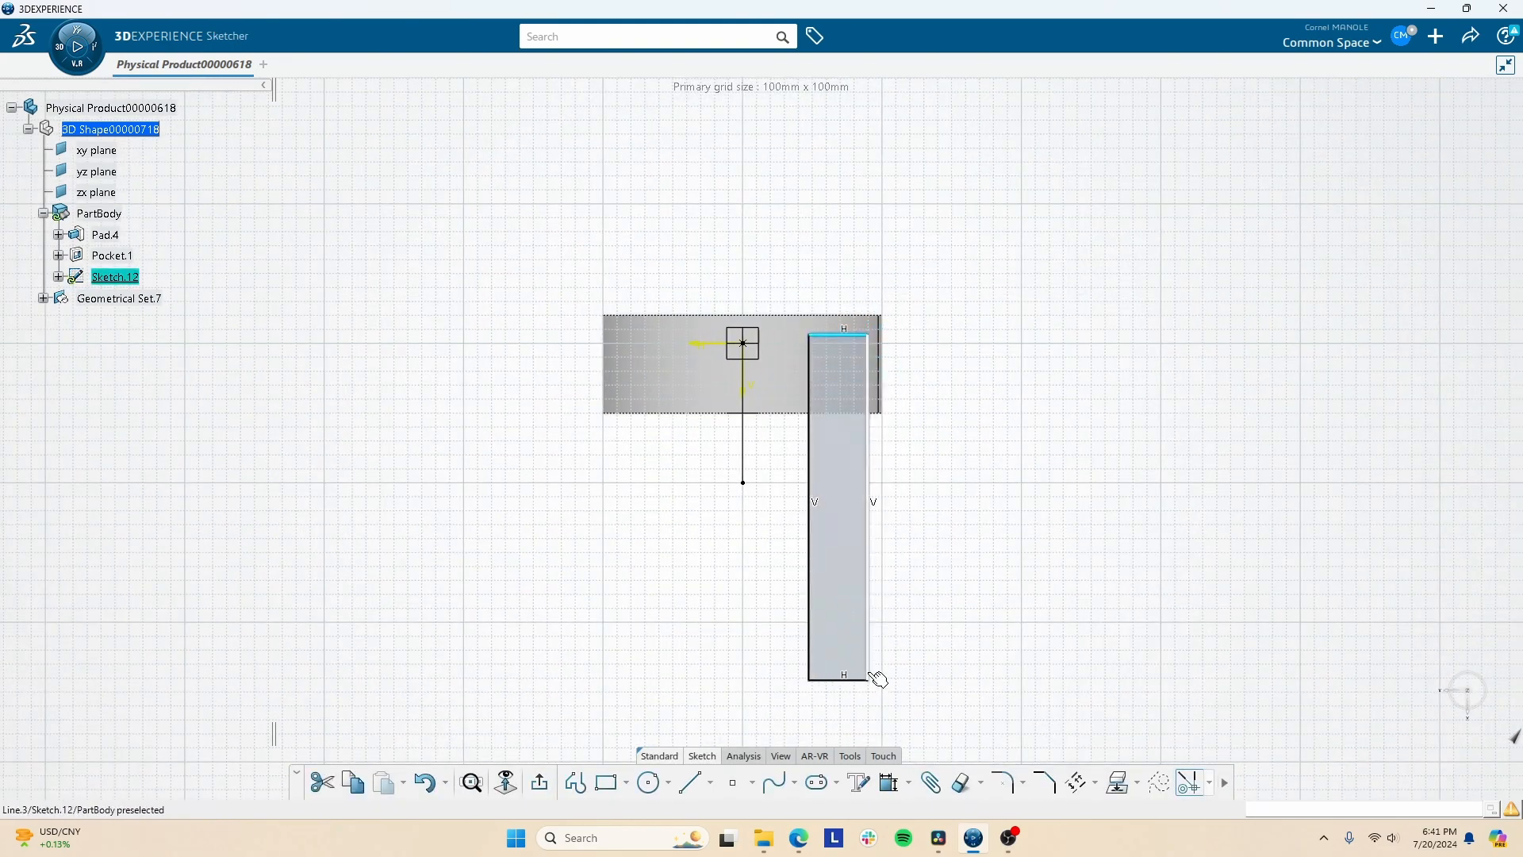
pyautogui.moveTo(878, 680)
pyautogui.mouseDown()
pyautogui.moveTo(870, 373)
pyautogui.moveTo(857, 390)
pyautogui.moveTo(830, 344)
pyautogui.mouseUp()
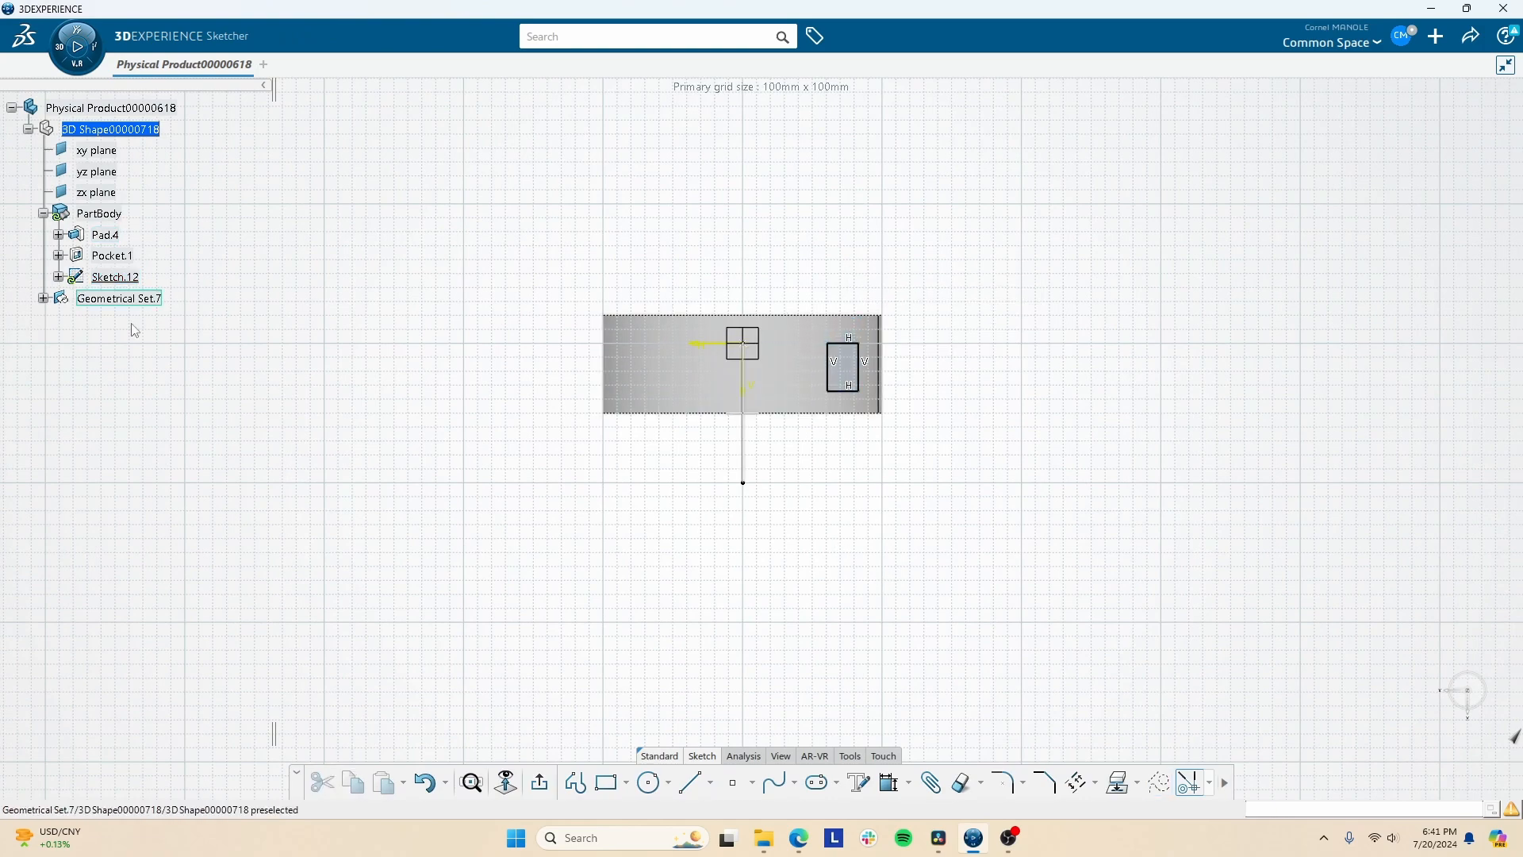
pyautogui.click(541, 785)
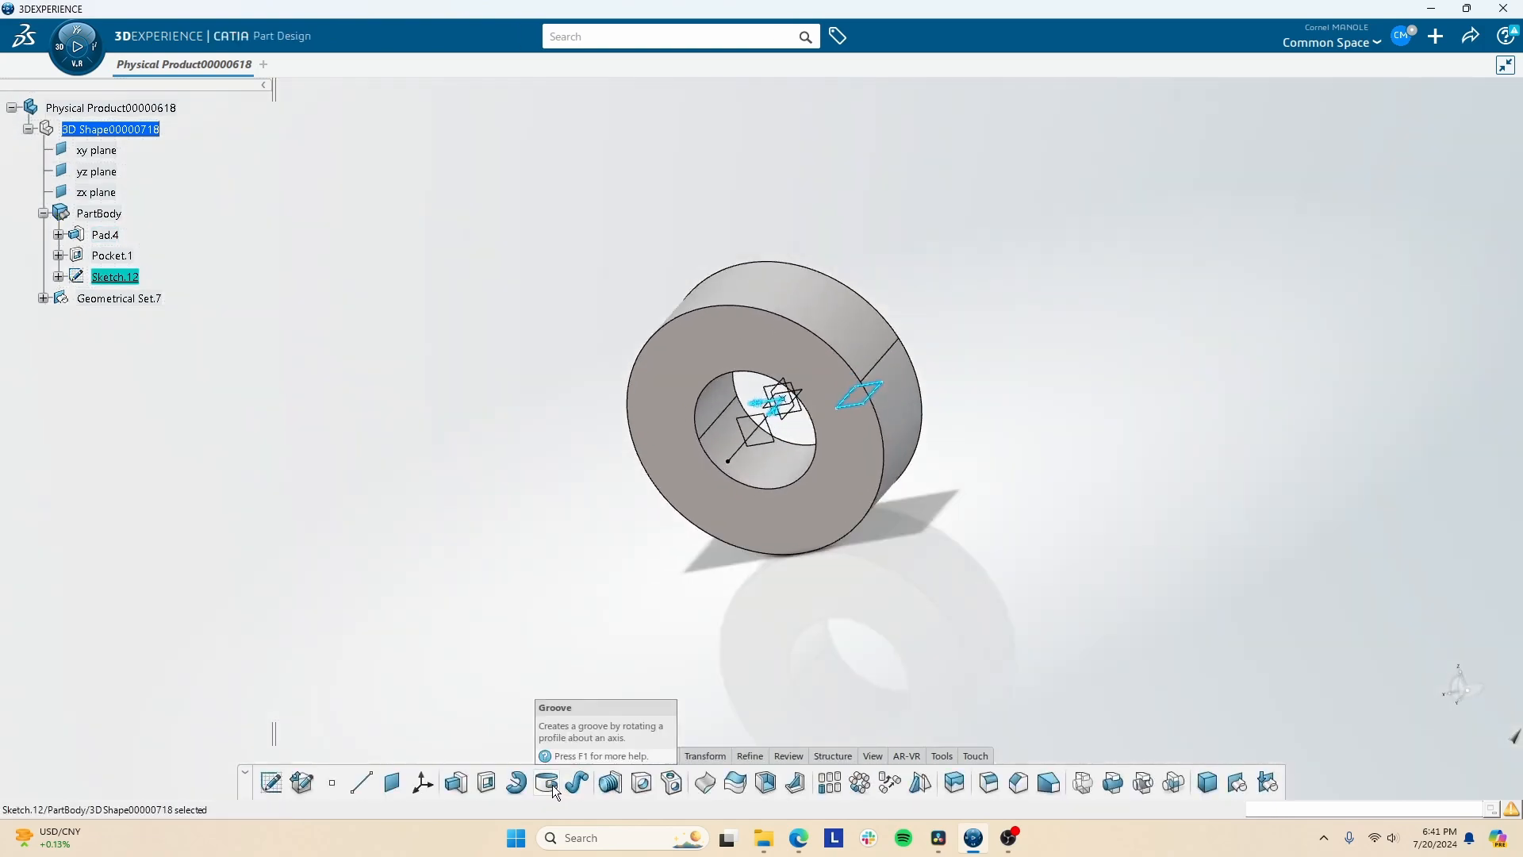
# Create a 360deg Groove from the rectangle sketch, using the axis of the pocket's cylindrical face.
pyautogui.click(547, 783)
pyautogui.click(790, 478)
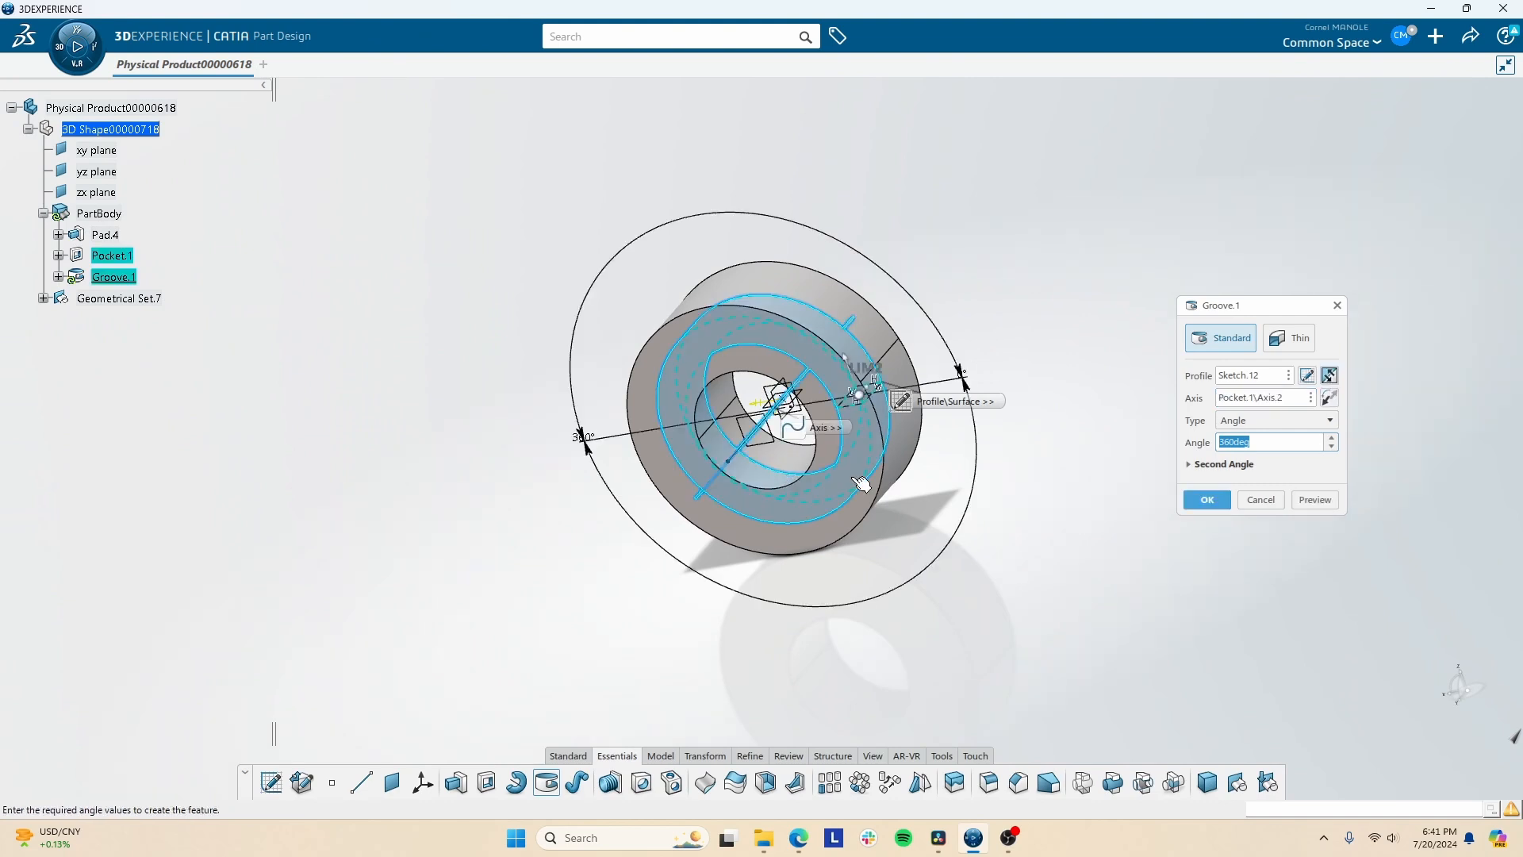
pyautogui.click(1219, 505)
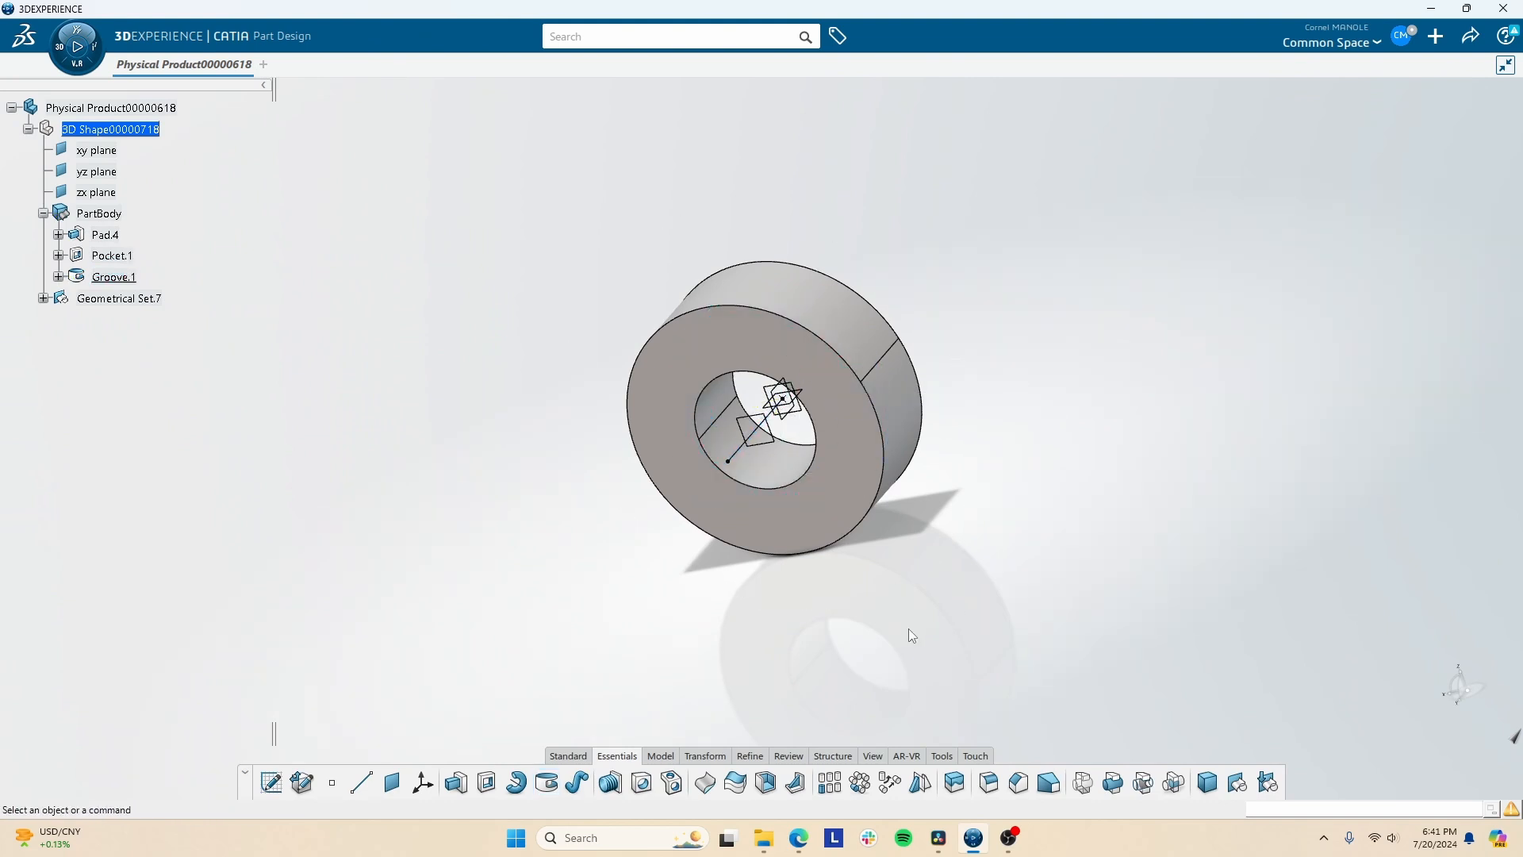
# Section the ring with a clipping plane moved into the solid and examine the internal groove.
pyautogui.click(941, 757)
pyautogui.click(1013, 784)
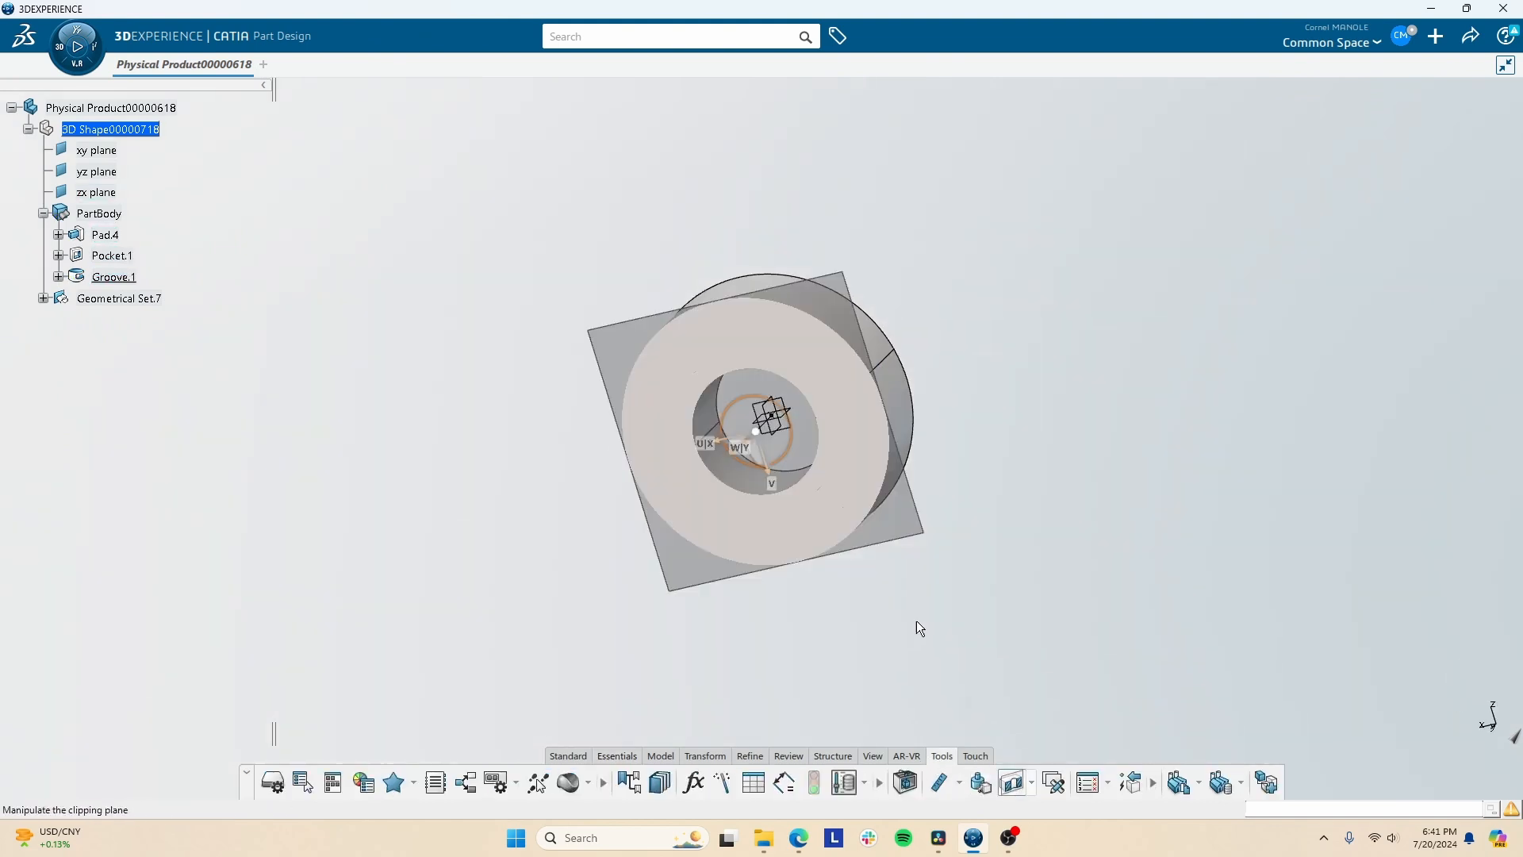
pyautogui.moveTo(845, 497); pyautogui.dragTo(806, 588, button='middle')
pyautogui.moveTo(746, 433); pyautogui.dragTo(760, 411)
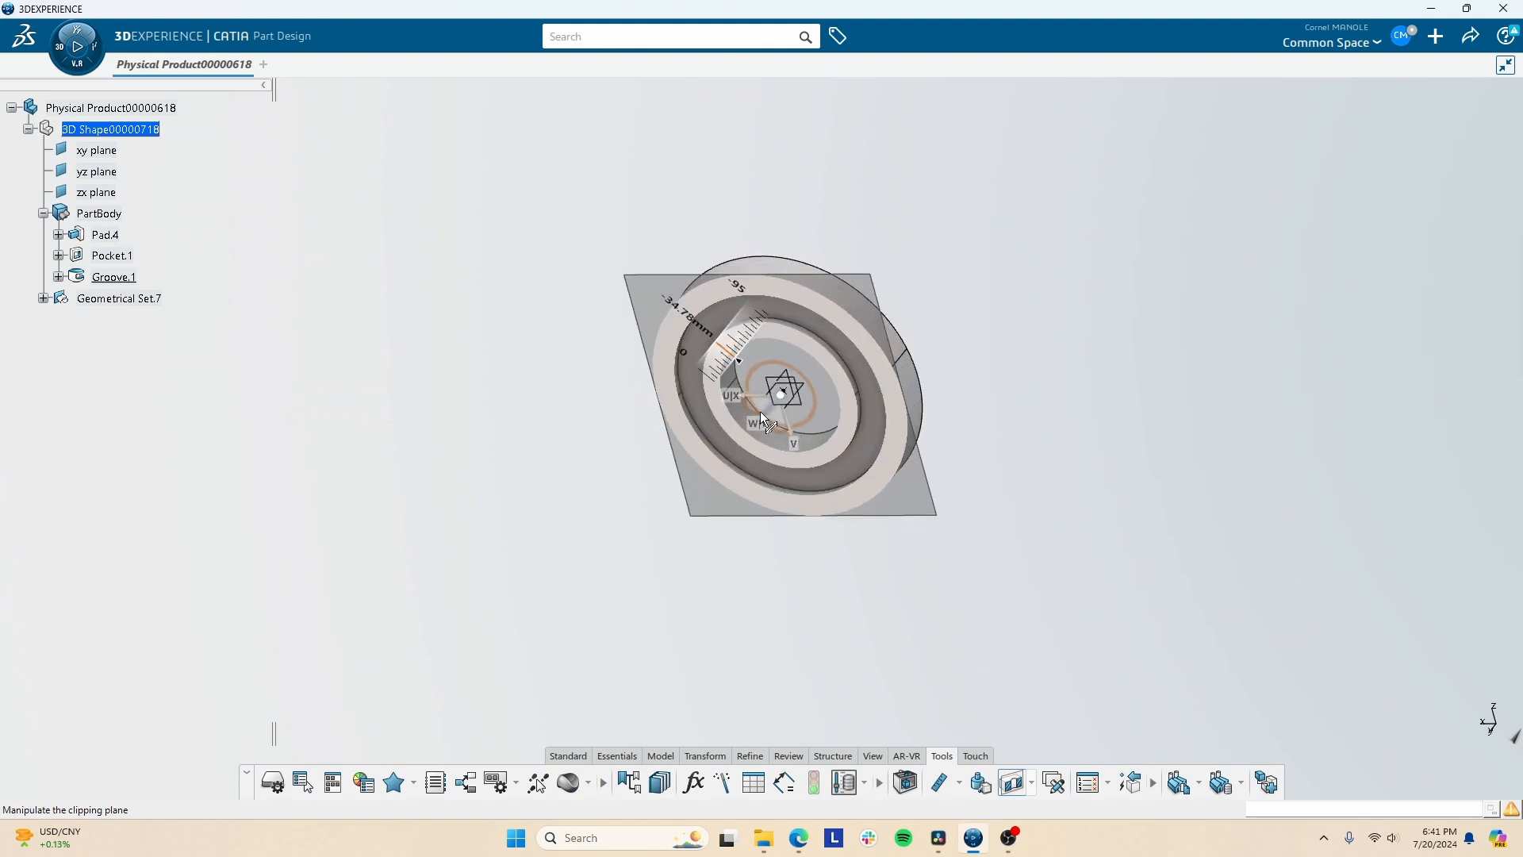
pyautogui.moveTo(775, 611); pyautogui.dragTo(890, 280, button='middle')
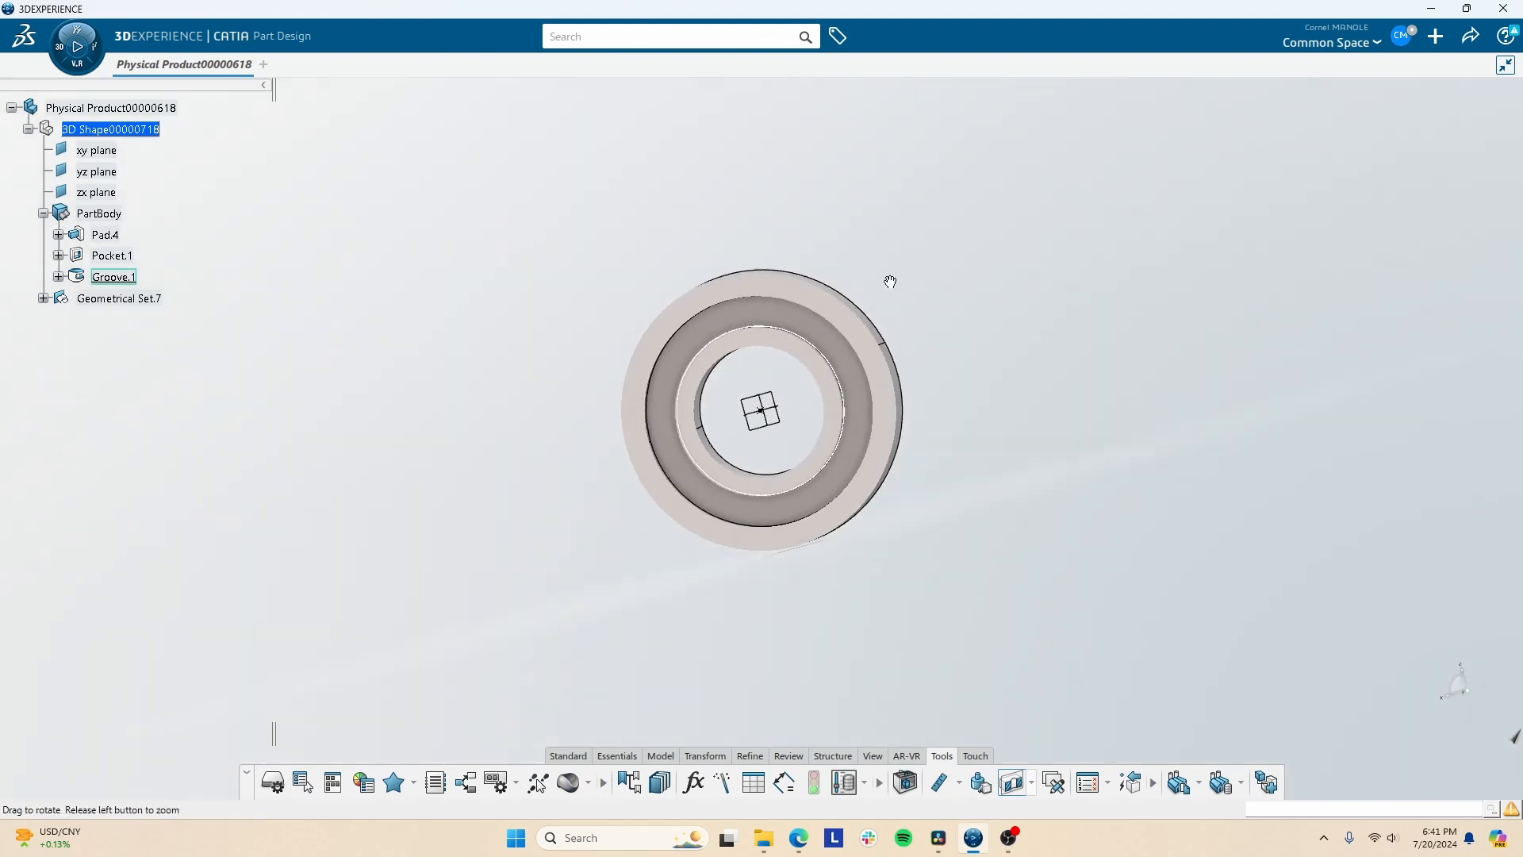
# Delete the groove without its aggregated elements, keeping the rectangle sketch.
pyautogui.click(583, 756)
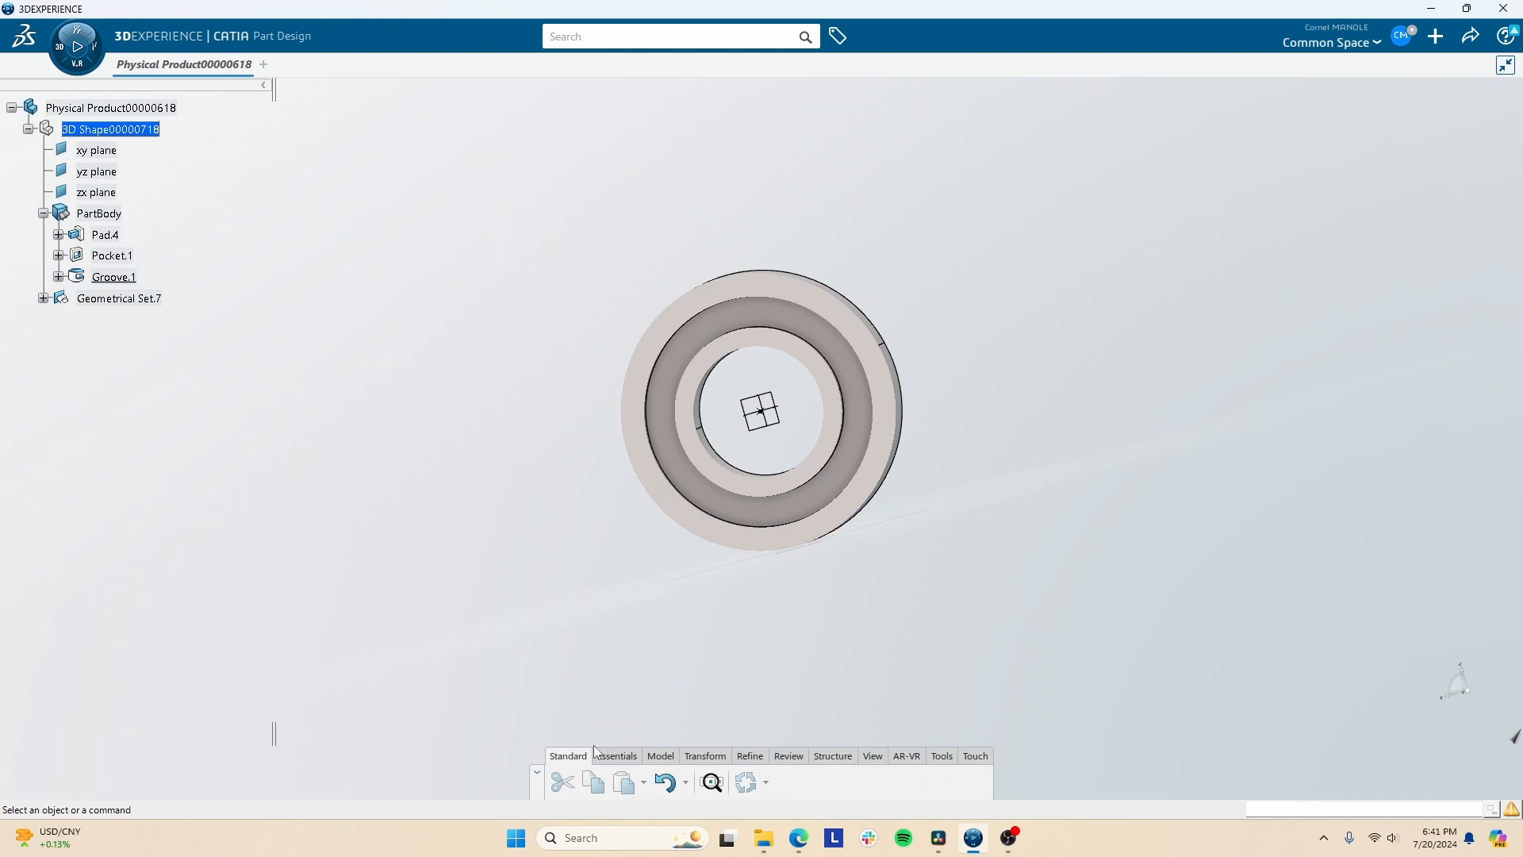
pyautogui.click(625, 755)
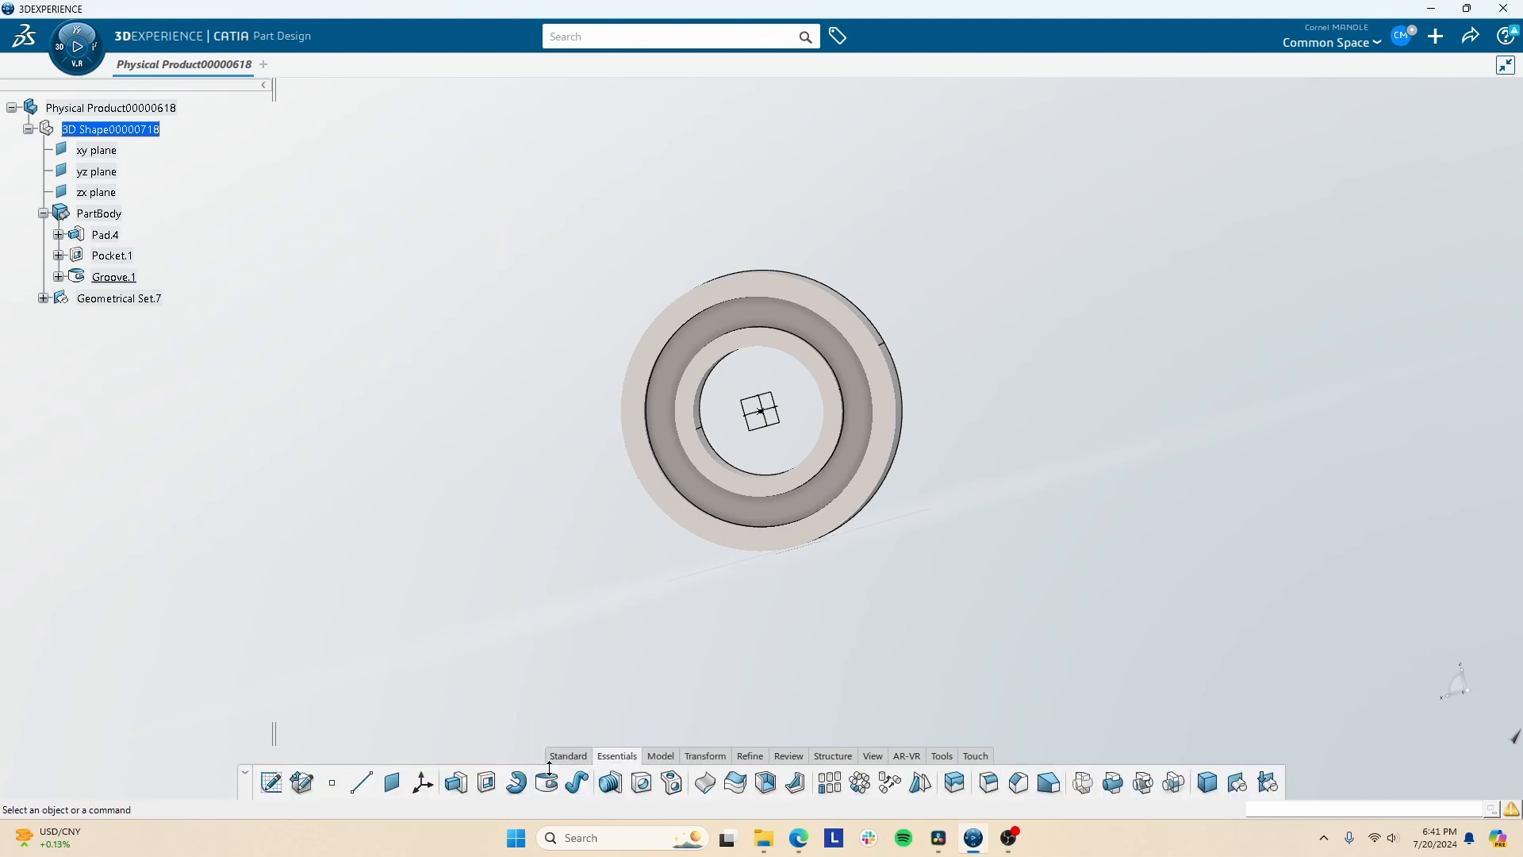
pyautogui.click(103, 277)
pyautogui.press('Delete')
pyautogui.click(1380, 744)
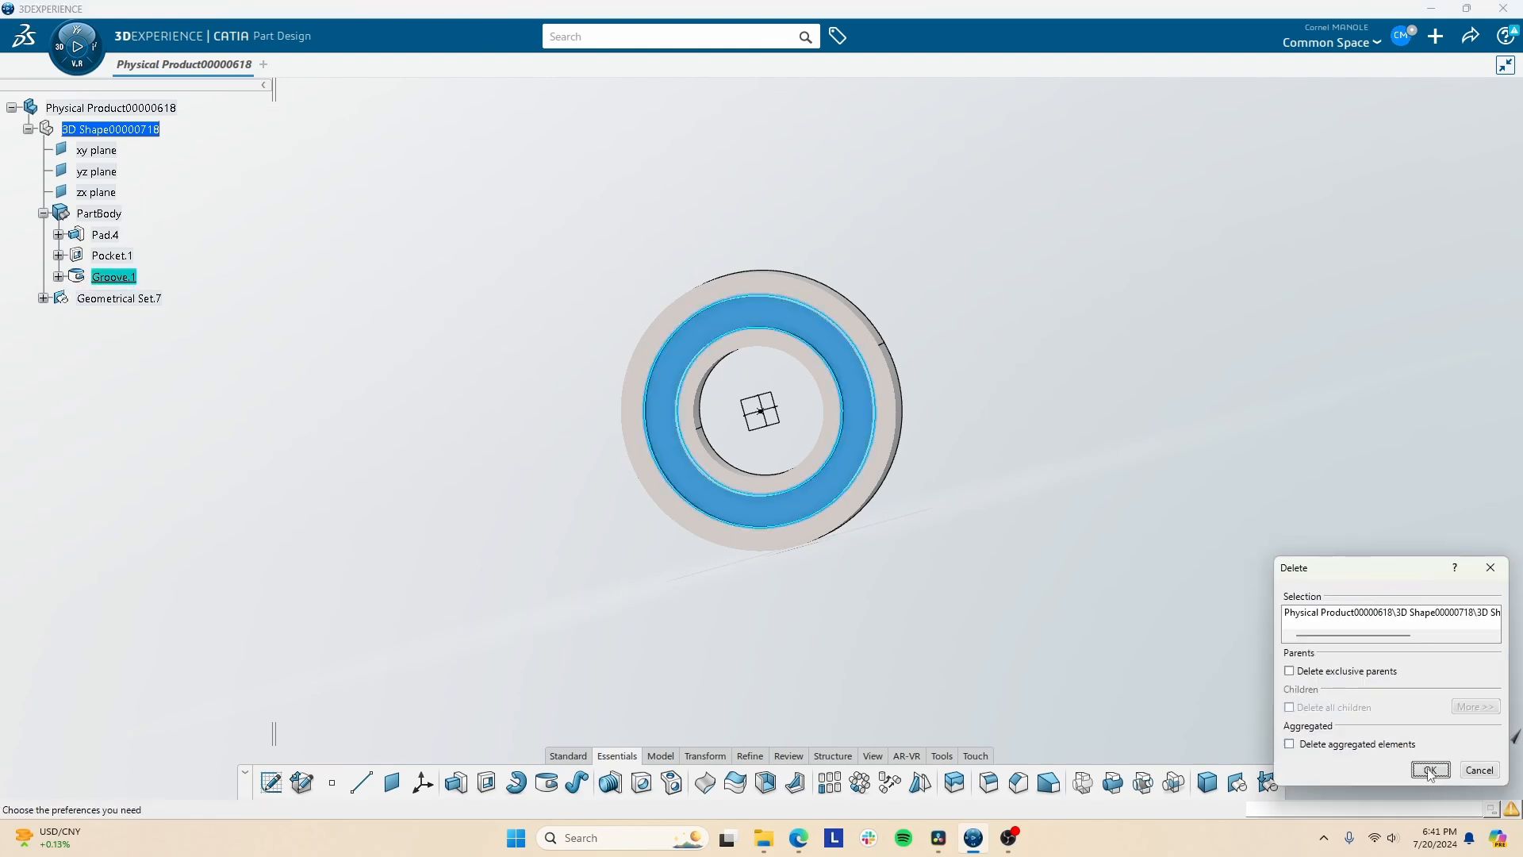
pyautogui.click(1431, 771)
pyautogui.moveTo(737, 502); pyautogui.dragTo(714, 558, button='middle')
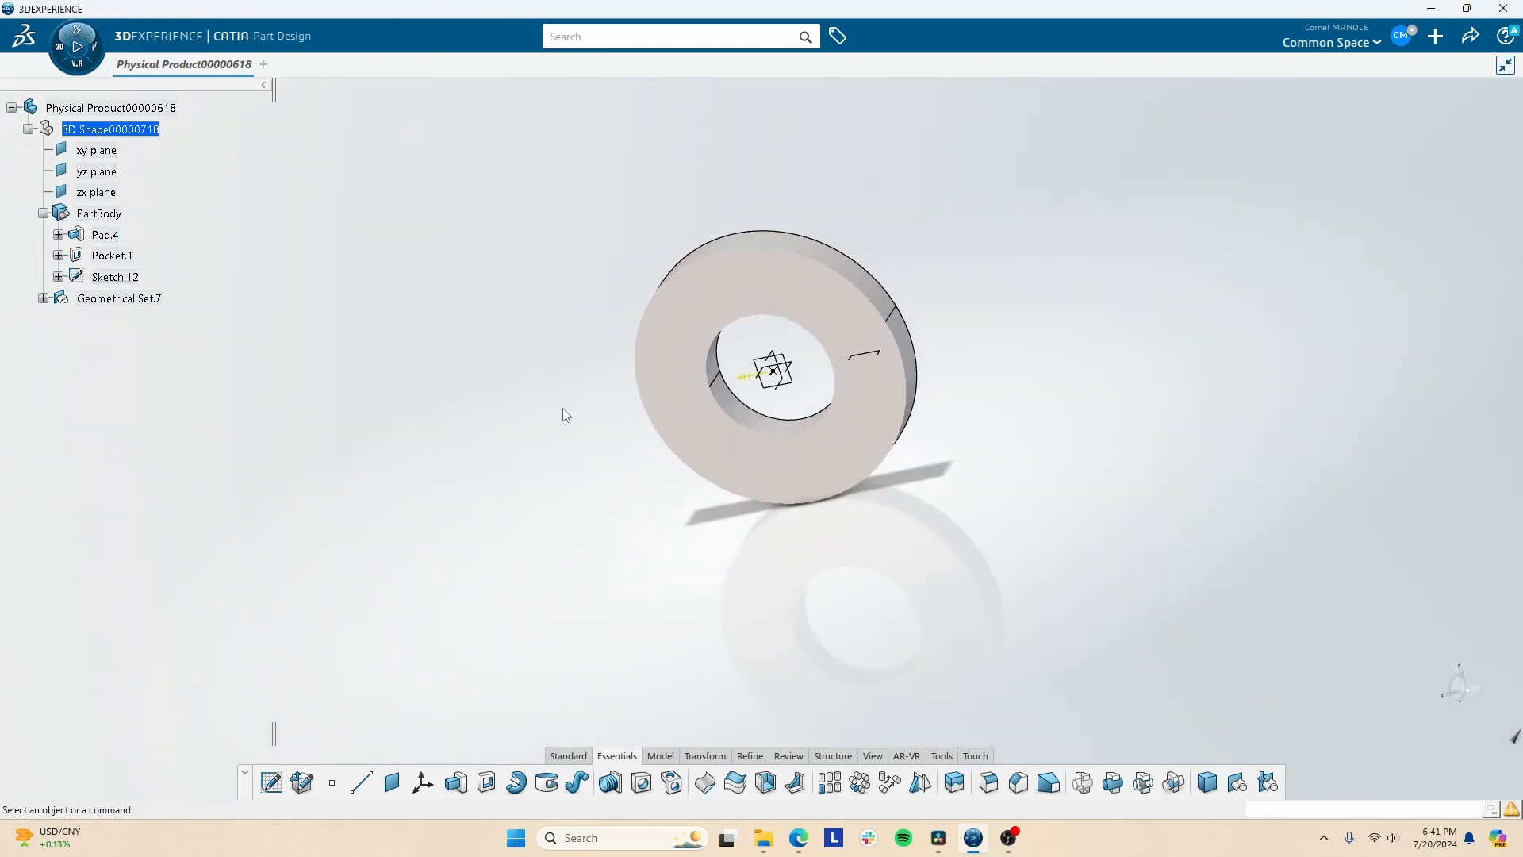
pyautogui.doubleClick(105, 274)
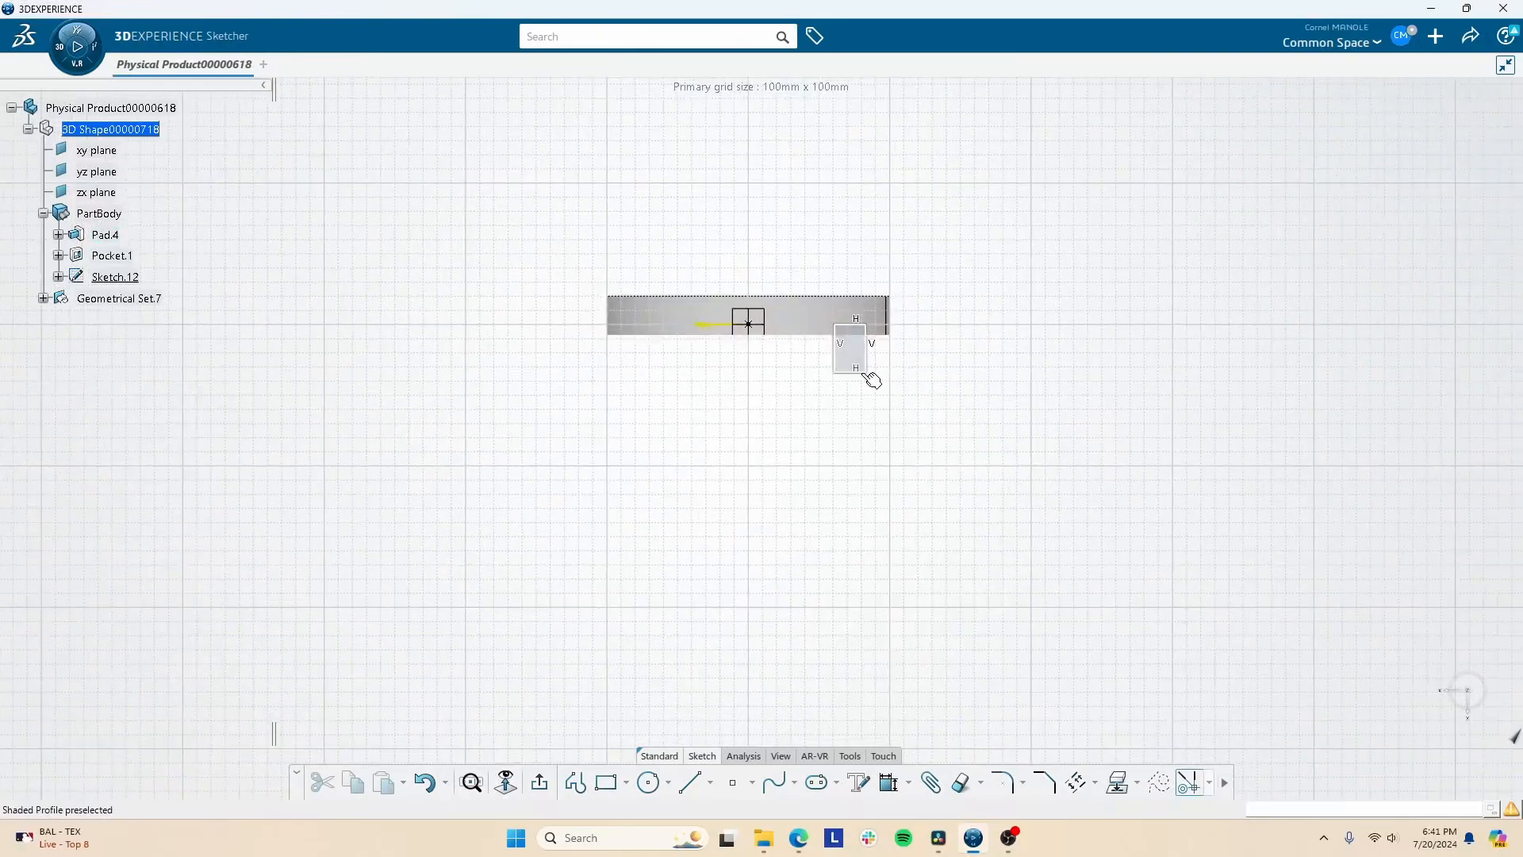
pyautogui.click(863, 370)
pyautogui.click(866, 398)
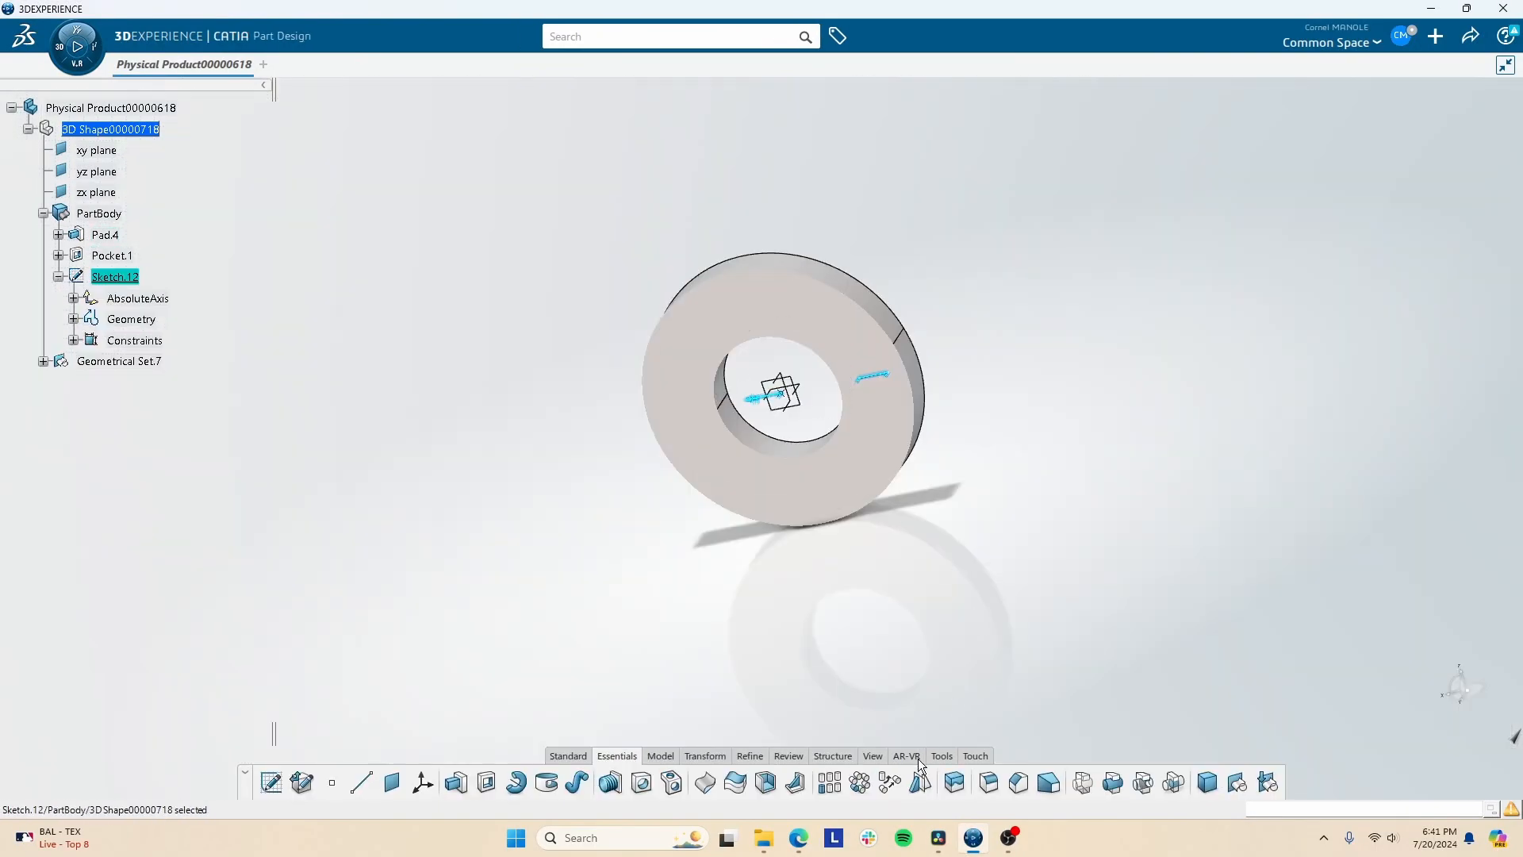
# Turn off sectioning to display the complete ring.
pyautogui.click(877, 759)
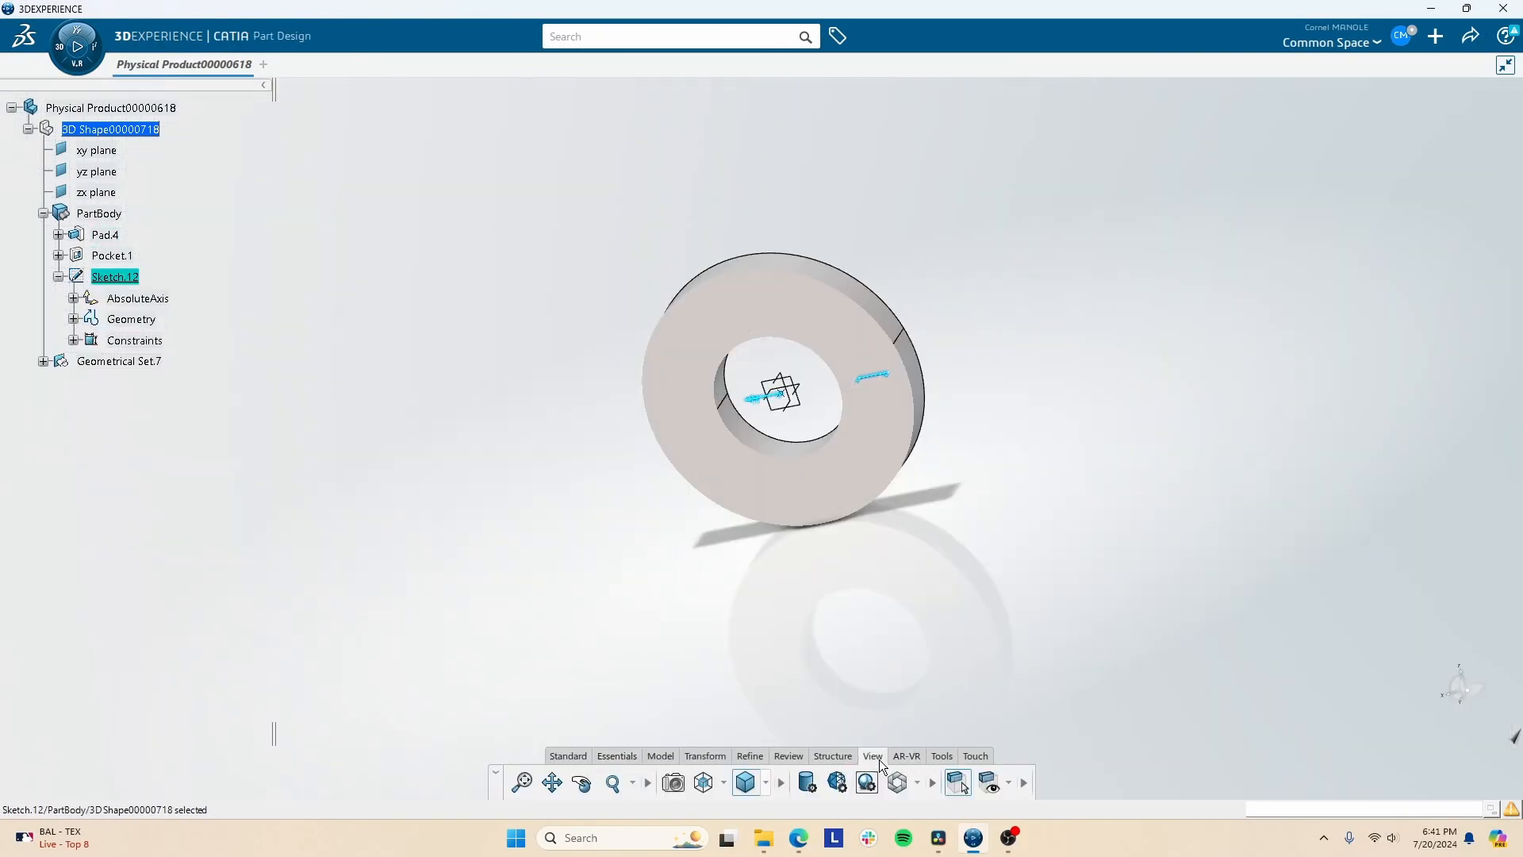
pyautogui.click(941, 755)
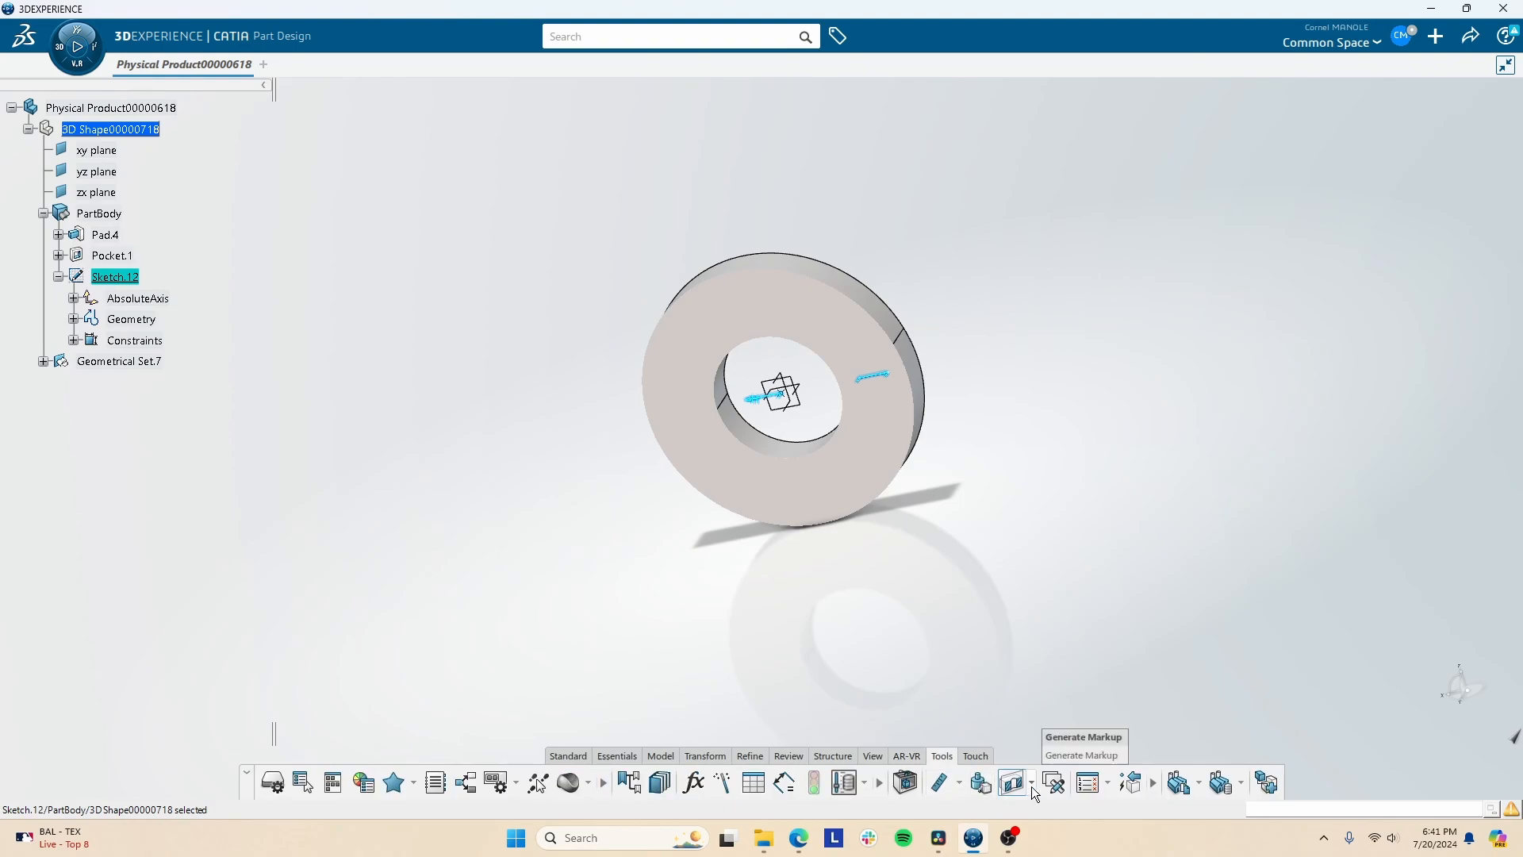
pyautogui.click(699, 665)
pyautogui.click(599, 757)
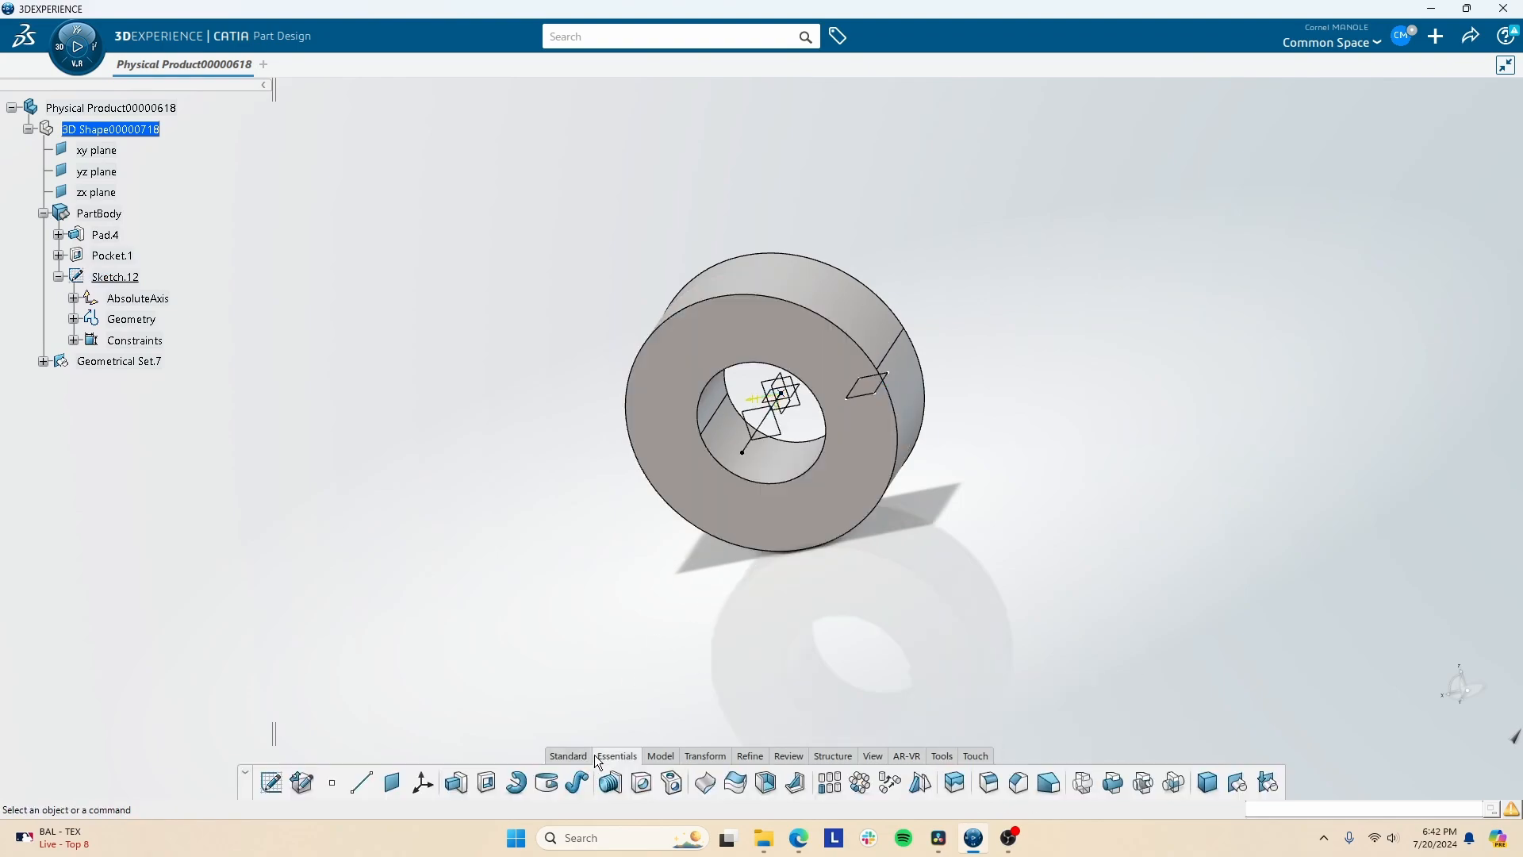
# Edit the rectangle sketch, enlarging the rectangle and moving it completely outside the ring's outer surface.
pyautogui.doubleClick(115, 276)
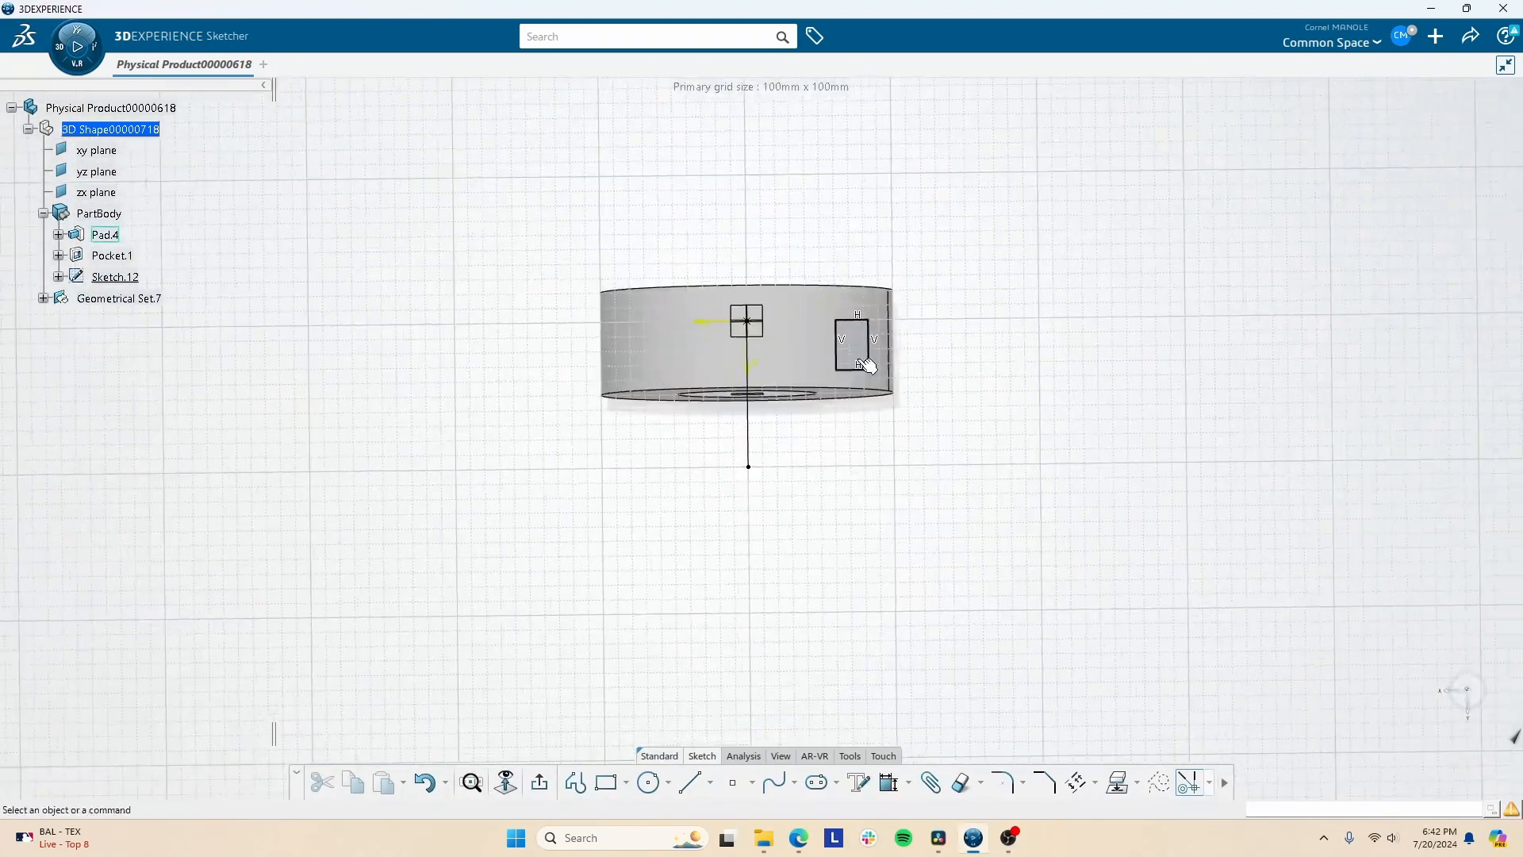
pyautogui.moveTo(876, 379); pyautogui.dragTo(882, 509)
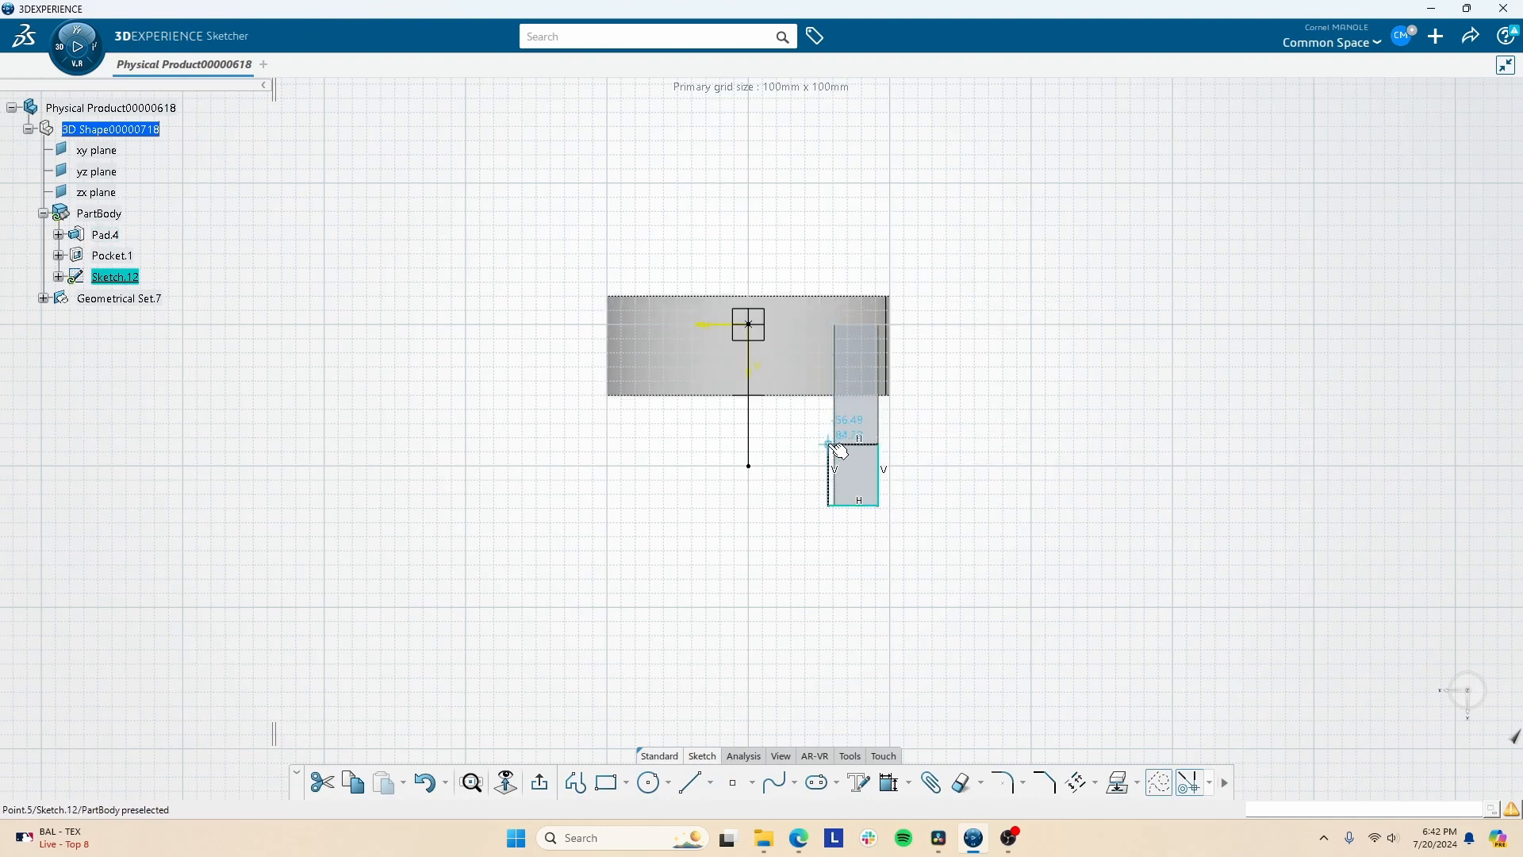
pyautogui.click(970, 528)
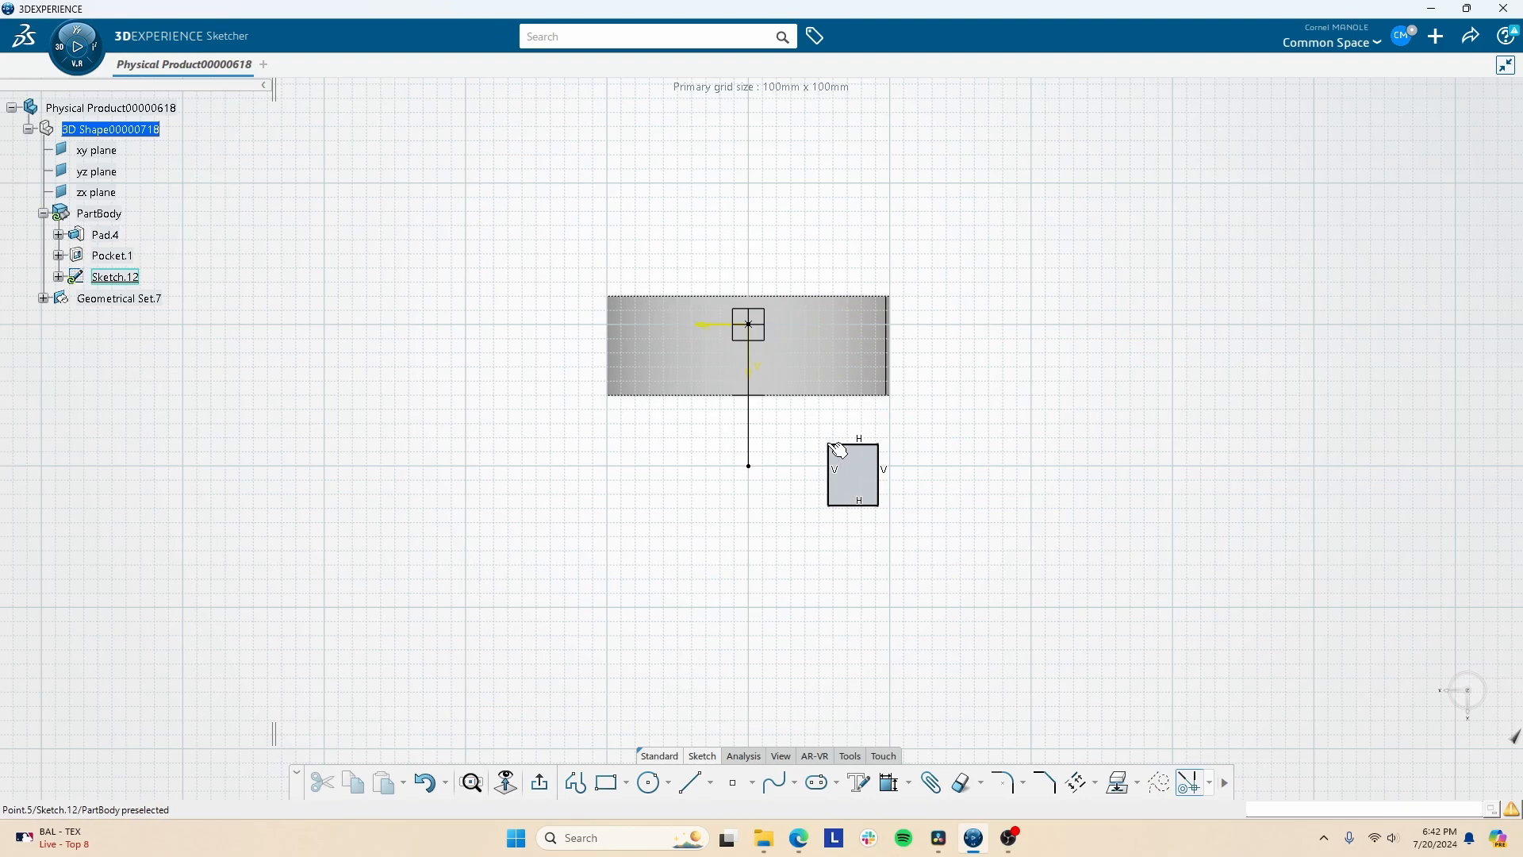
pyautogui.moveTo(838, 451)
pyautogui.mouseDown()
pyautogui.moveTo(888, 248)
pyautogui.moveTo(934, 264)
pyautogui.mouseUp()
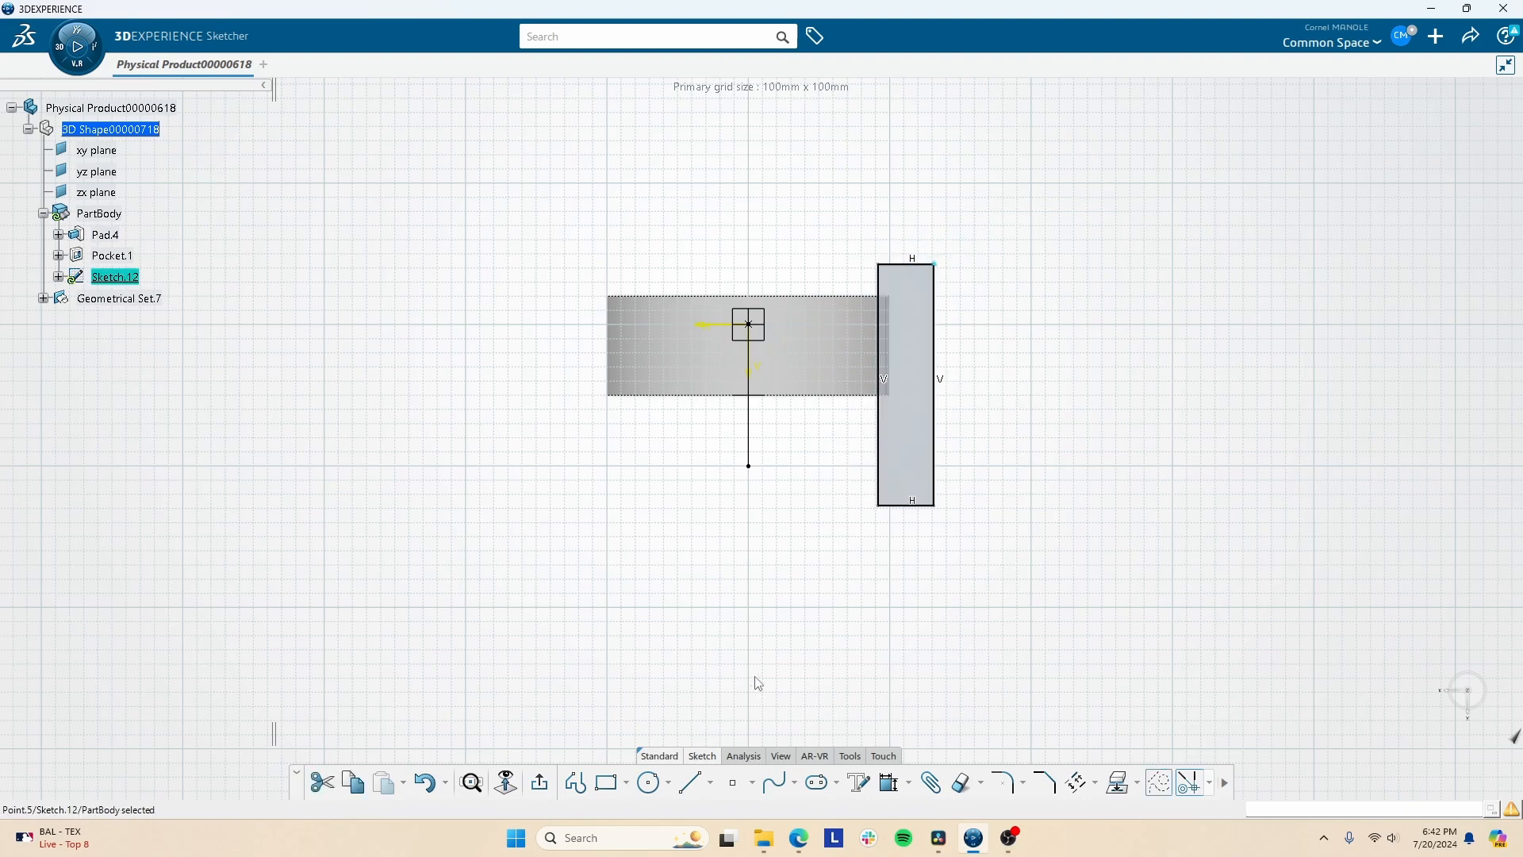
pyautogui.moveTo(890, 509)
pyautogui.mouseDown()
pyautogui.moveTo(1020, 344)
pyautogui.moveTo(1016, 373)
pyautogui.mouseUp()
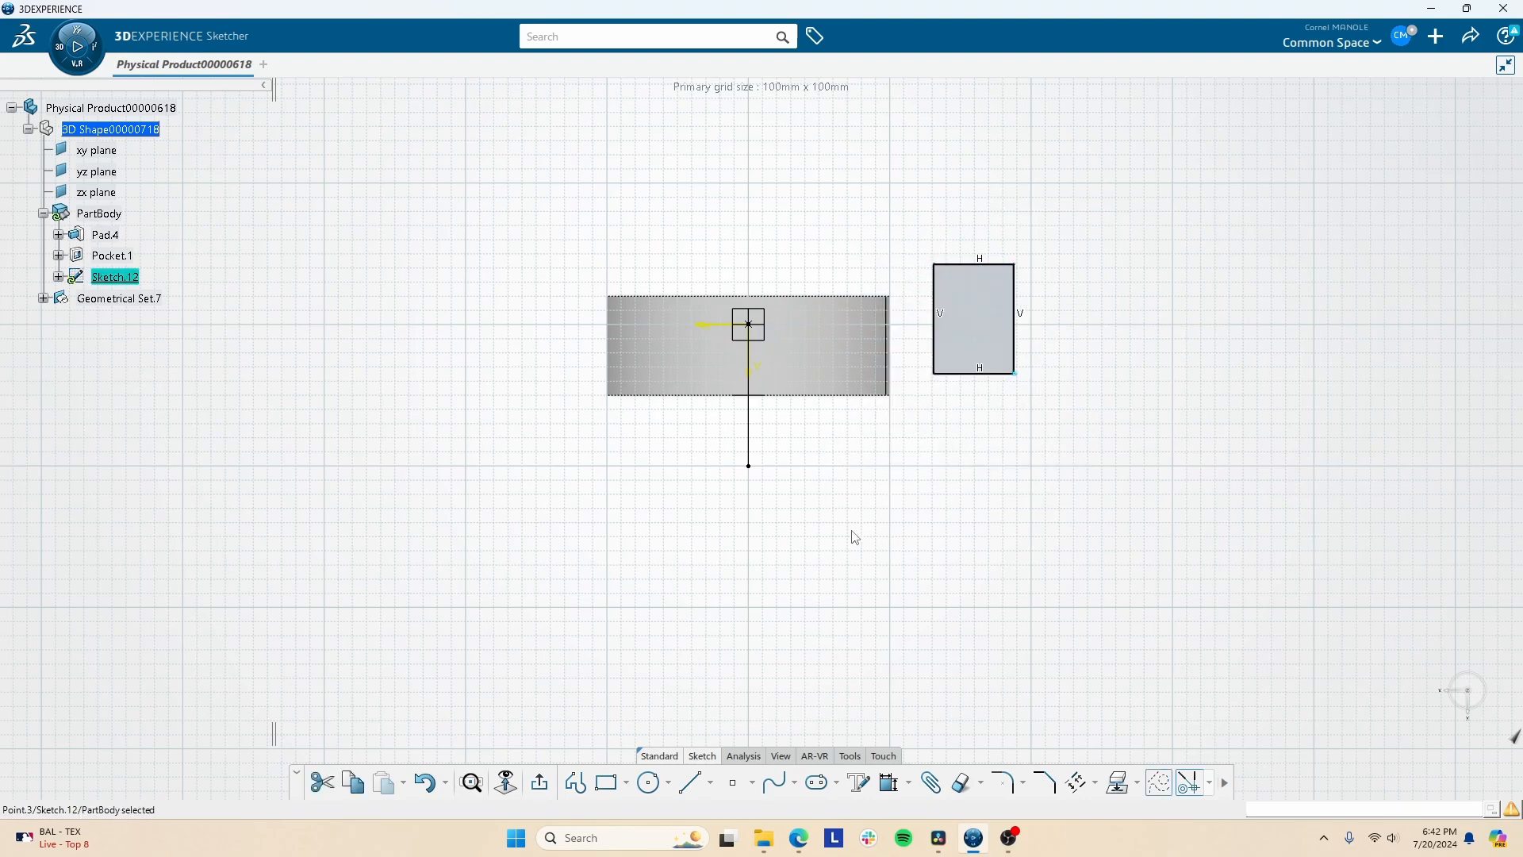
pyautogui.click(541, 795)
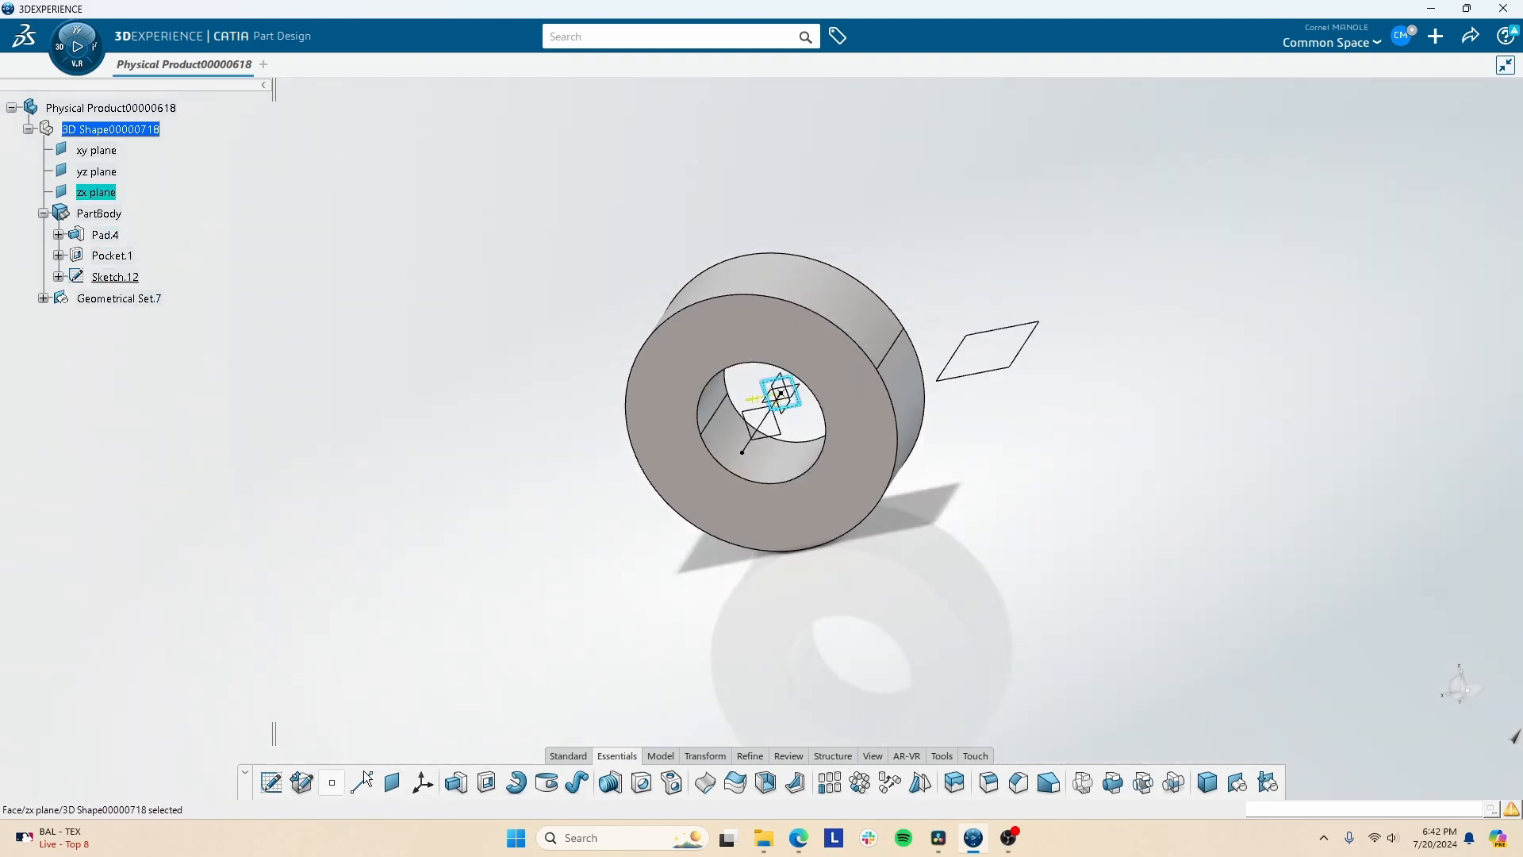
# Sketch a closed profile on the zx plane around the ring, starting at the rectangle's near edge, with straight segments and one tangent arc.
pyautogui.click(282, 791)
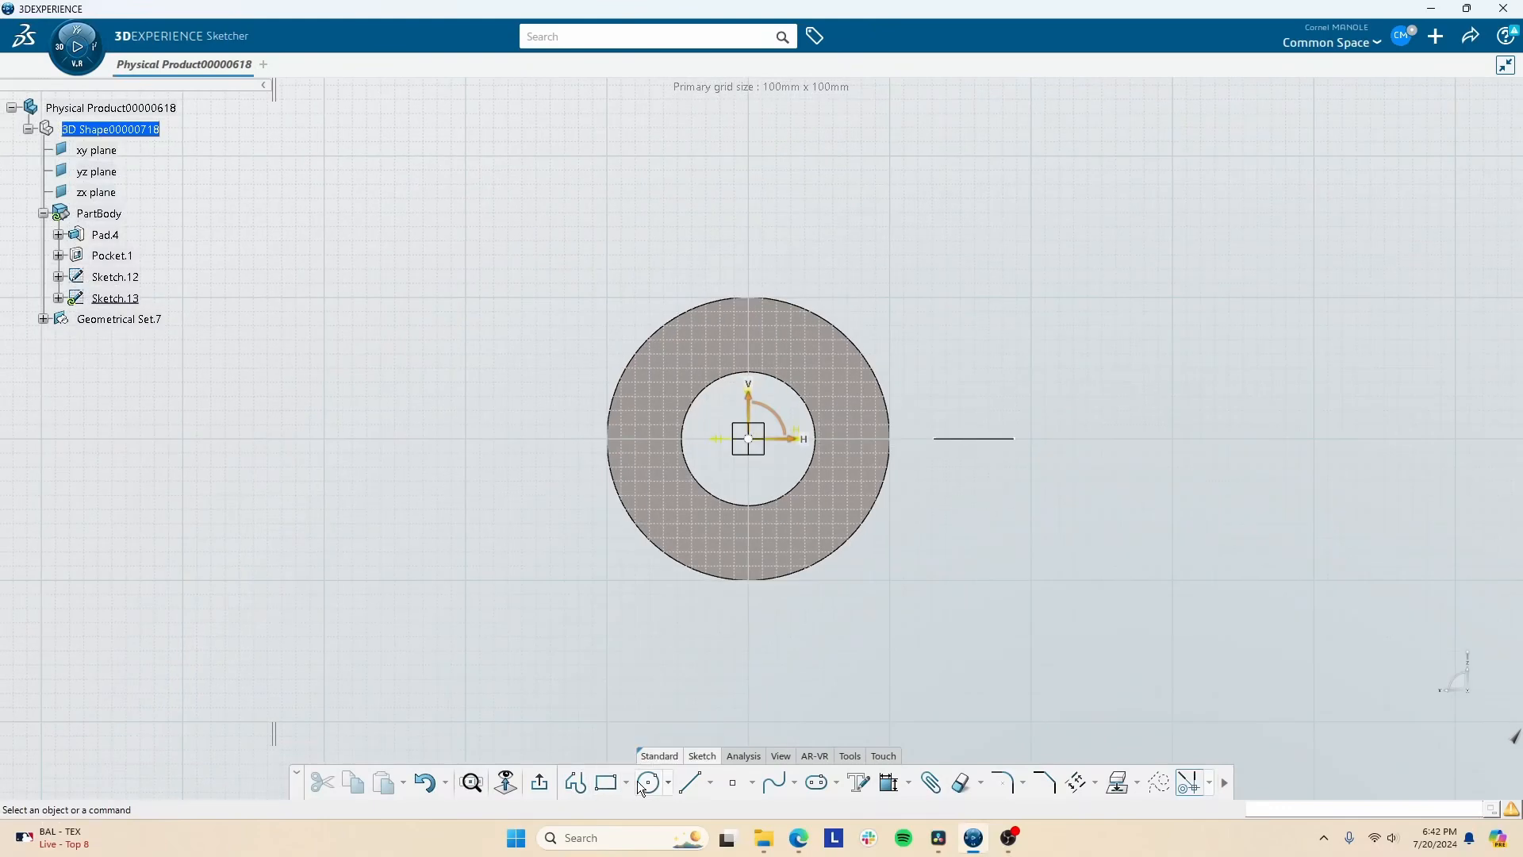
pyautogui.click(575, 788)
pyautogui.click(935, 439)
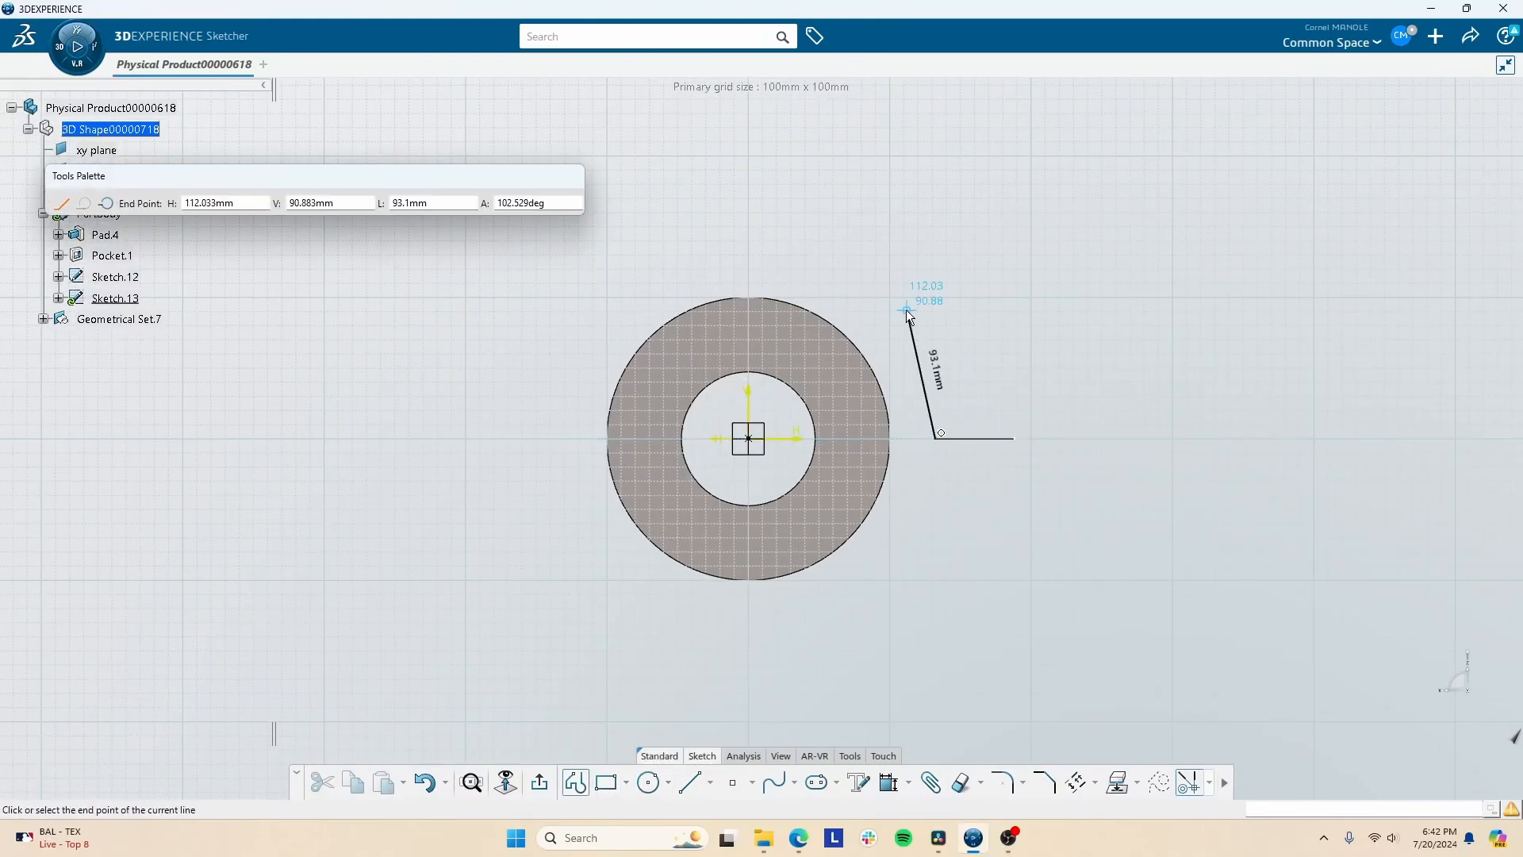
pyautogui.click(907, 310)
pyautogui.click(758, 214)
pyautogui.click(561, 257)
pyautogui.click(522, 439)
pyautogui.moveTo(565, 661); pyautogui.dragTo(1005, 599)
pyautogui.click(1004, 598)
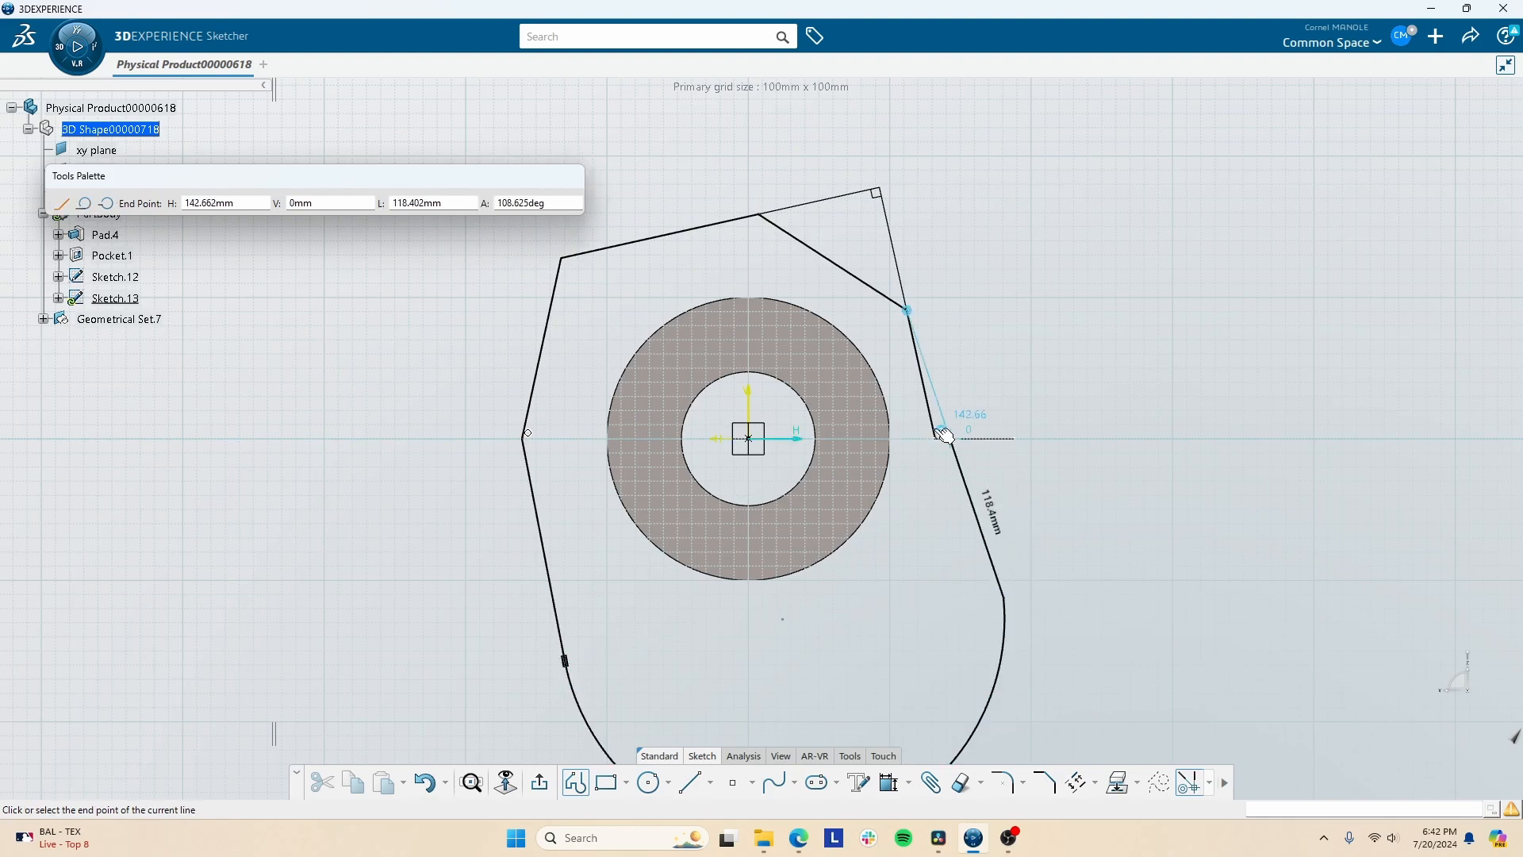
pyautogui.click(936, 439)
pyautogui.click(539, 784)
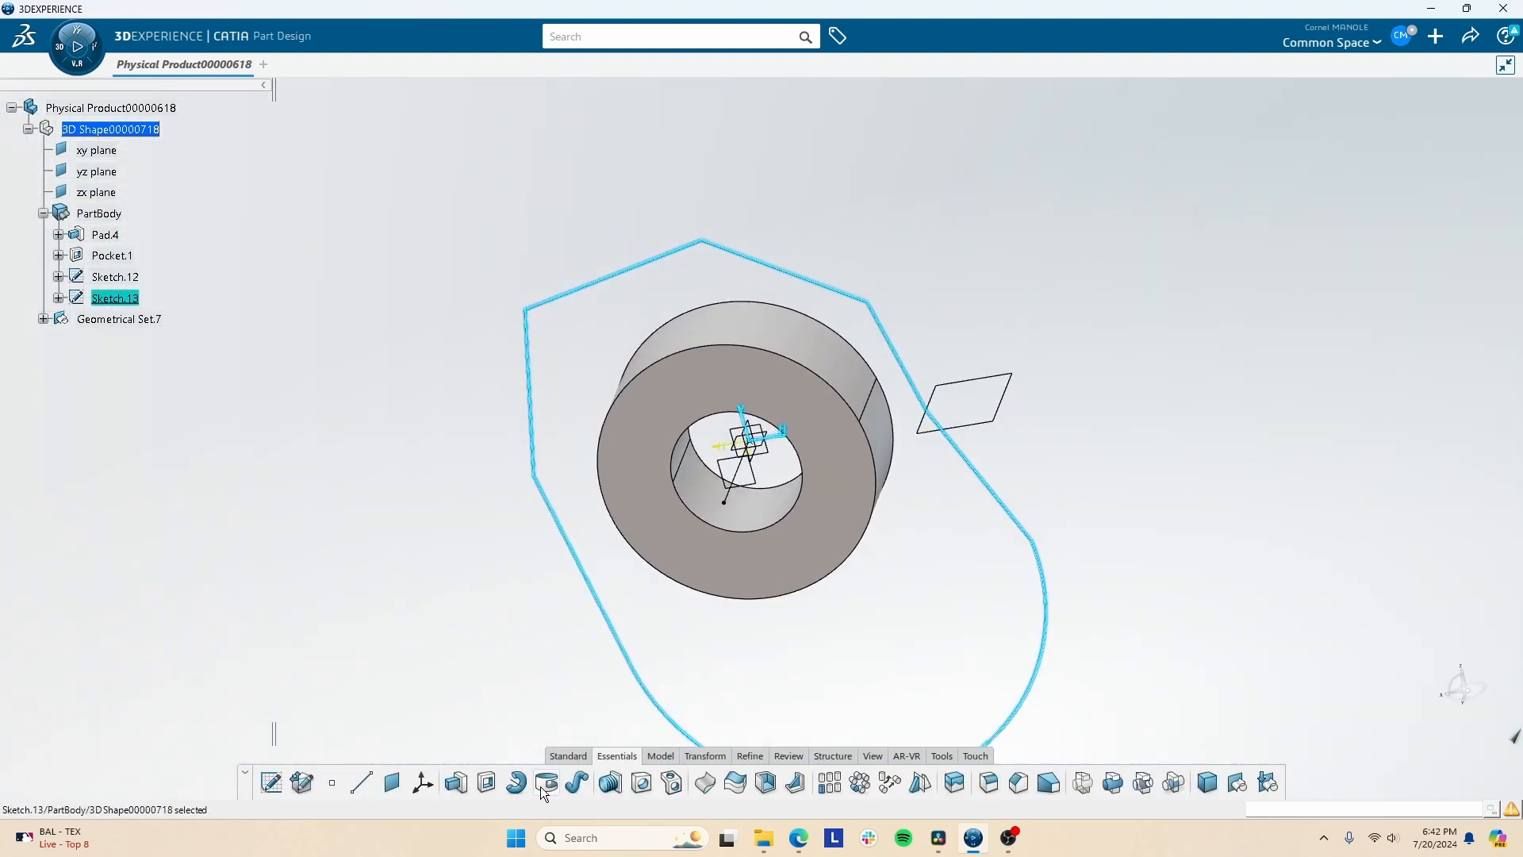
# Start a Rib with the closed outline sketch as profile and select the rectangle sketch as center curve.
pyautogui.click(577, 783)
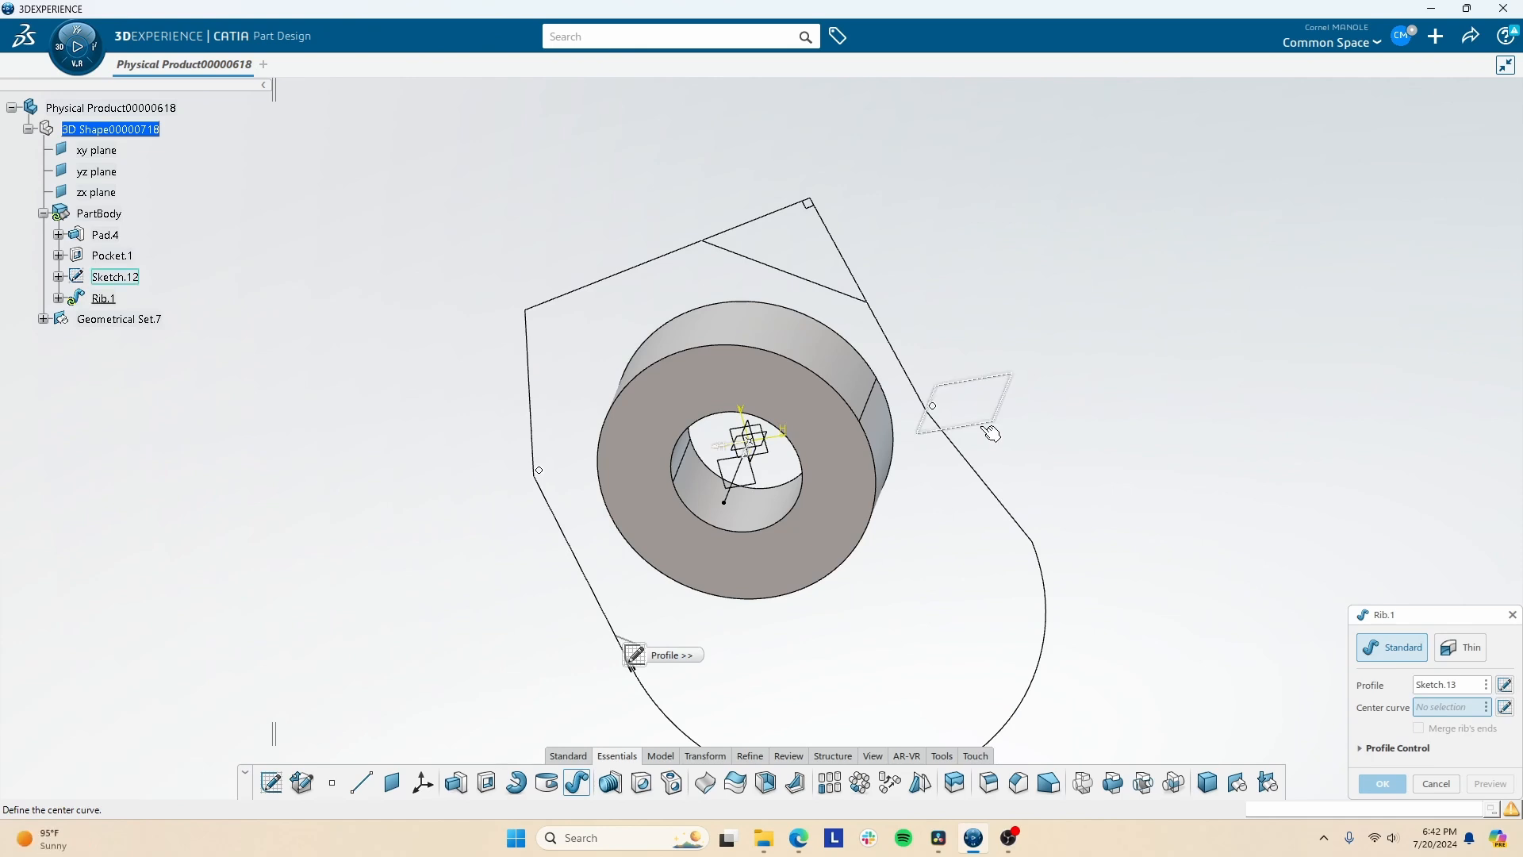
pyautogui.click(990, 426)
pyautogui.click(875, 480)
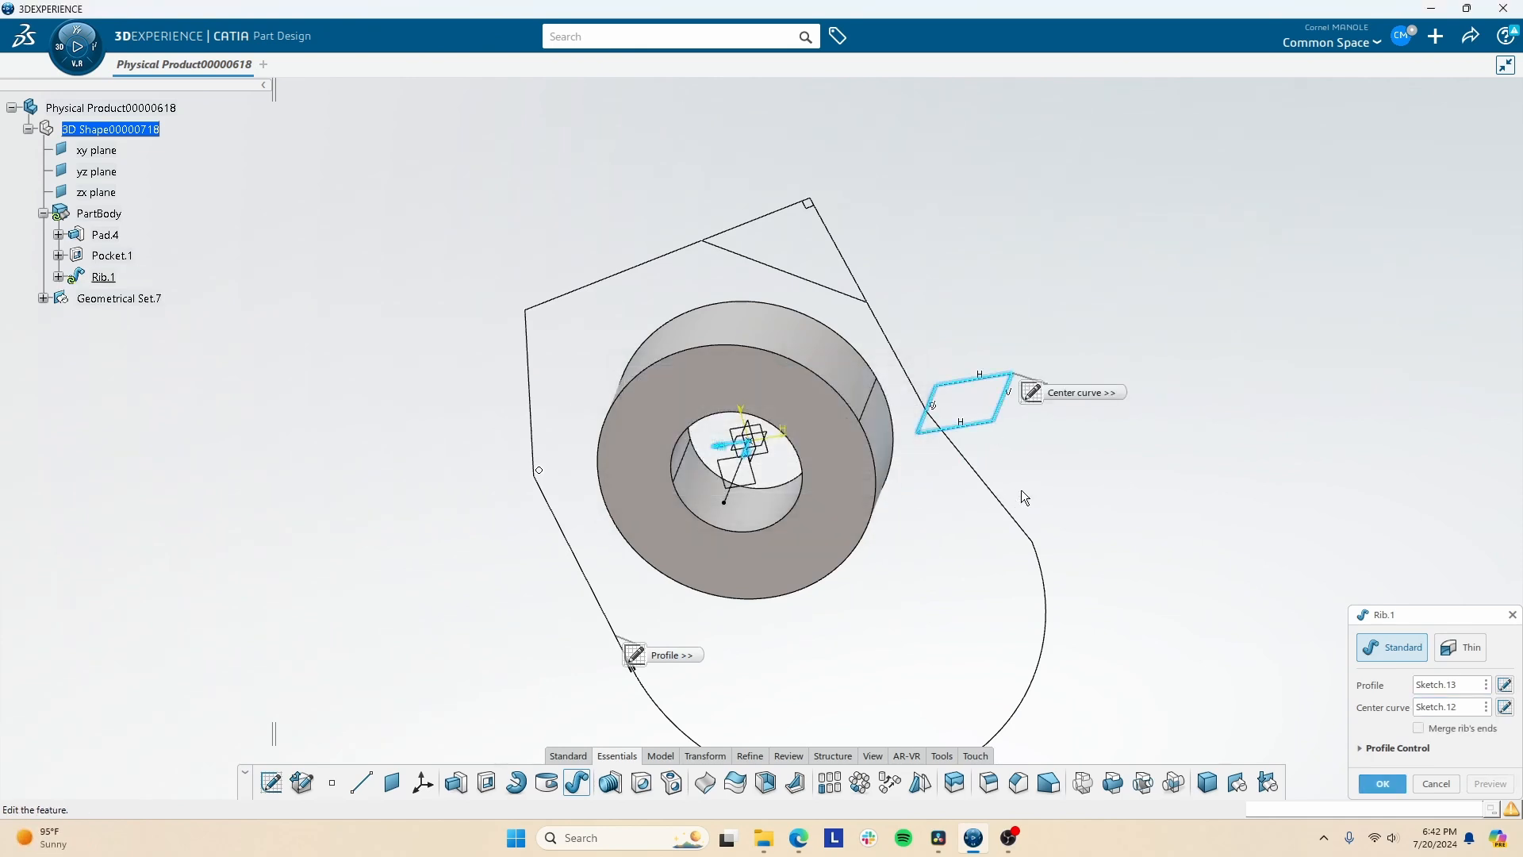
pyautogui.click(1461, 710)
pyautogui.click(1010, 513)
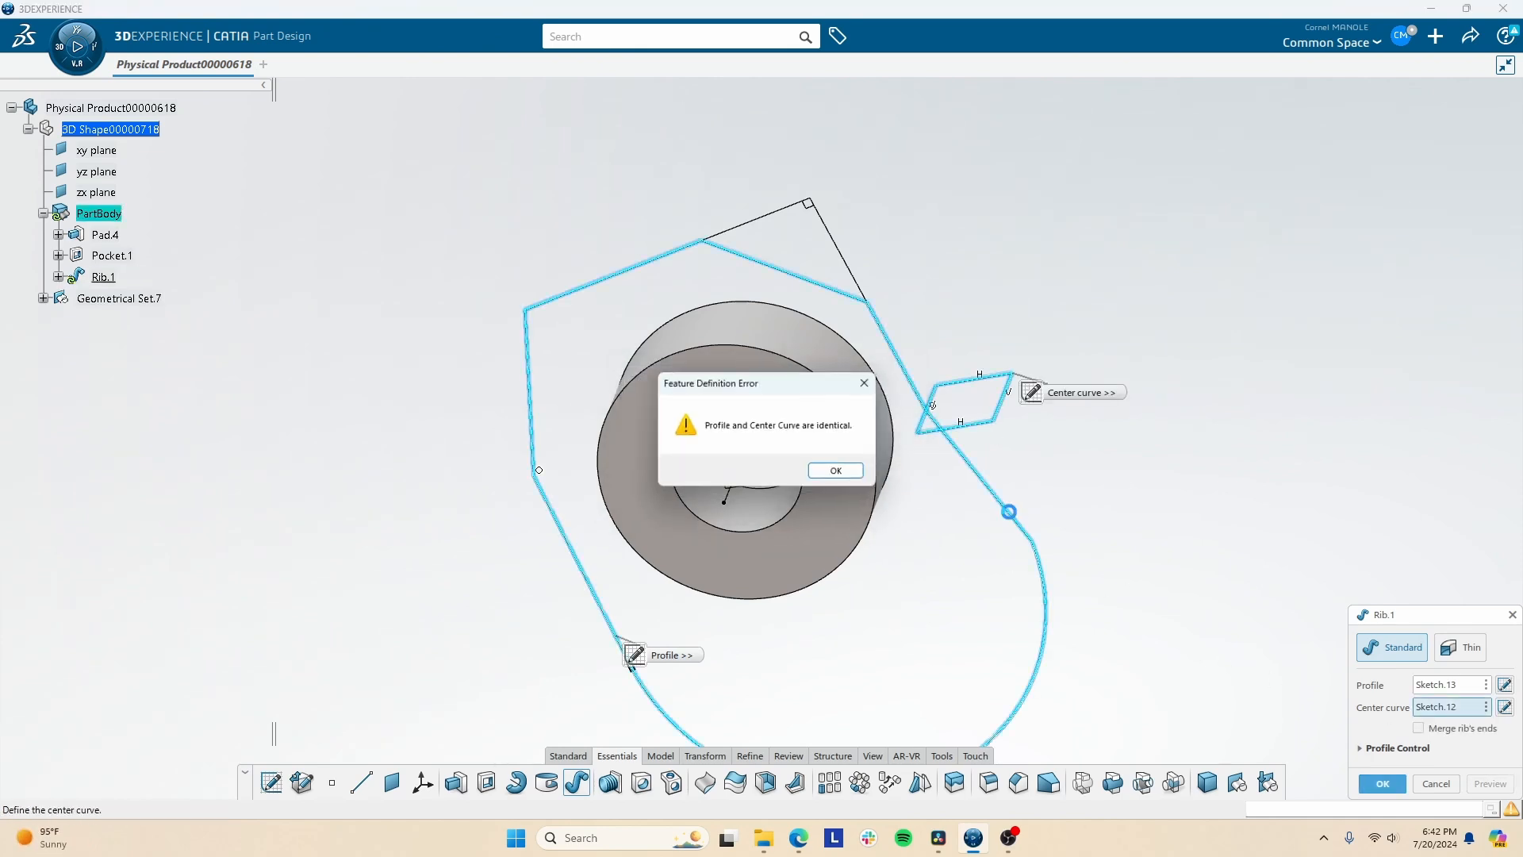
pyautogui.click(851, 479)
pyautogui.click(1415, 684)
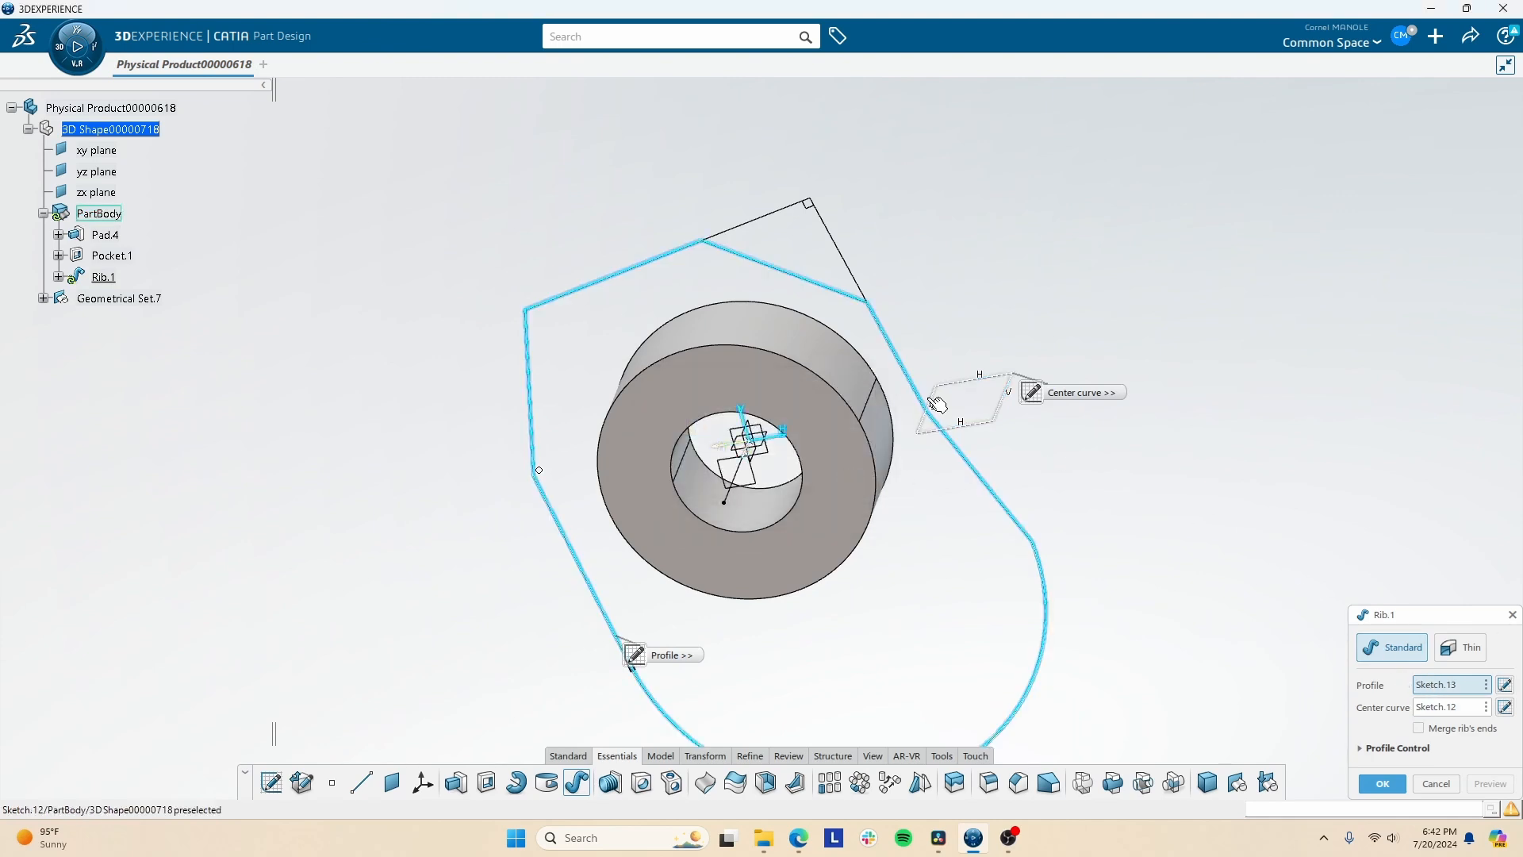
pyautogui.click(966, 427)
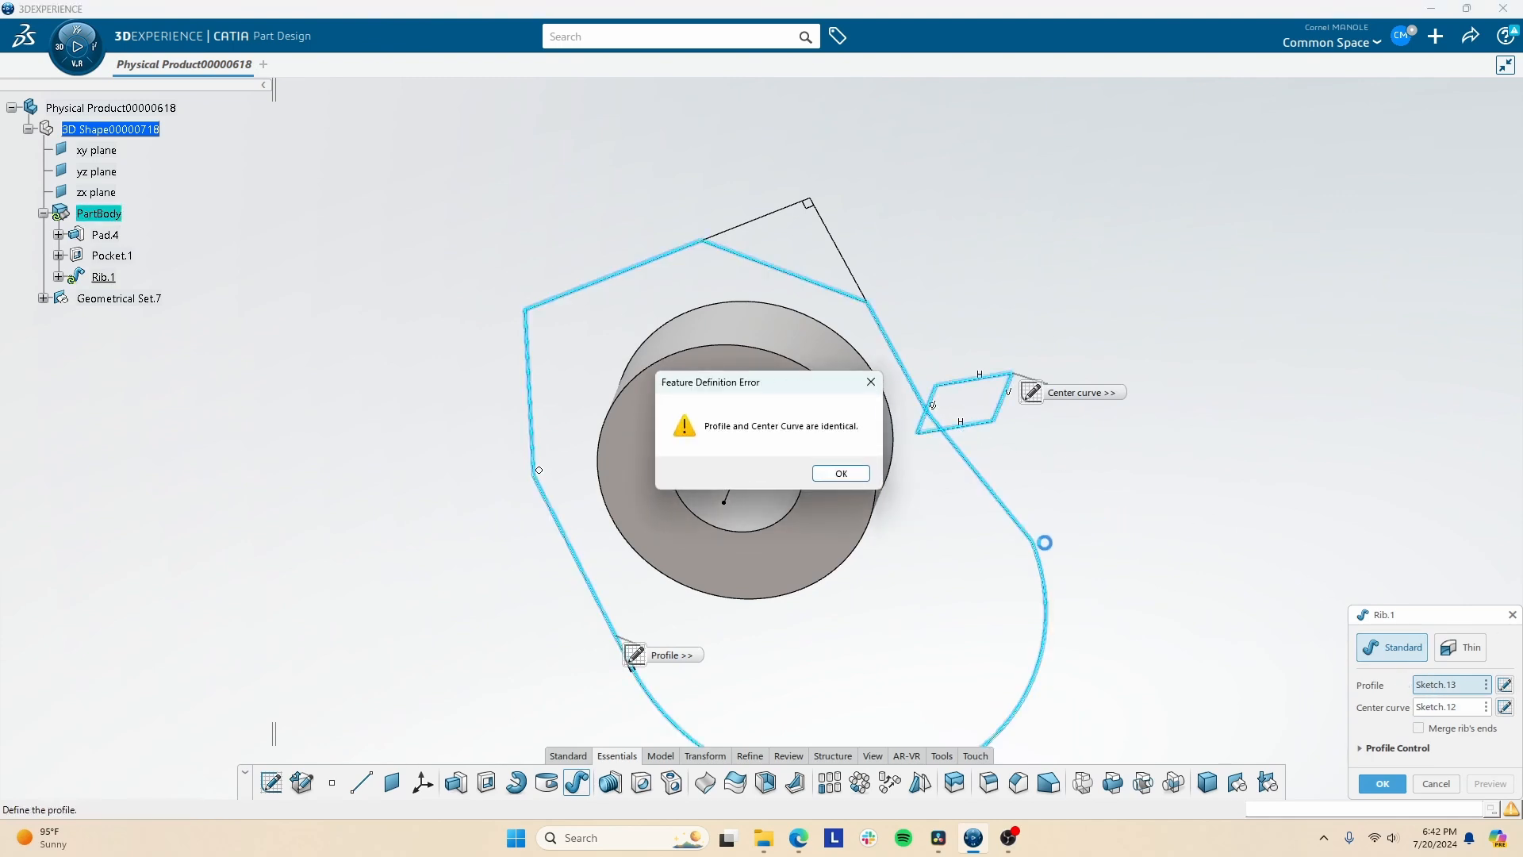
pyautogui.click(841, 474)
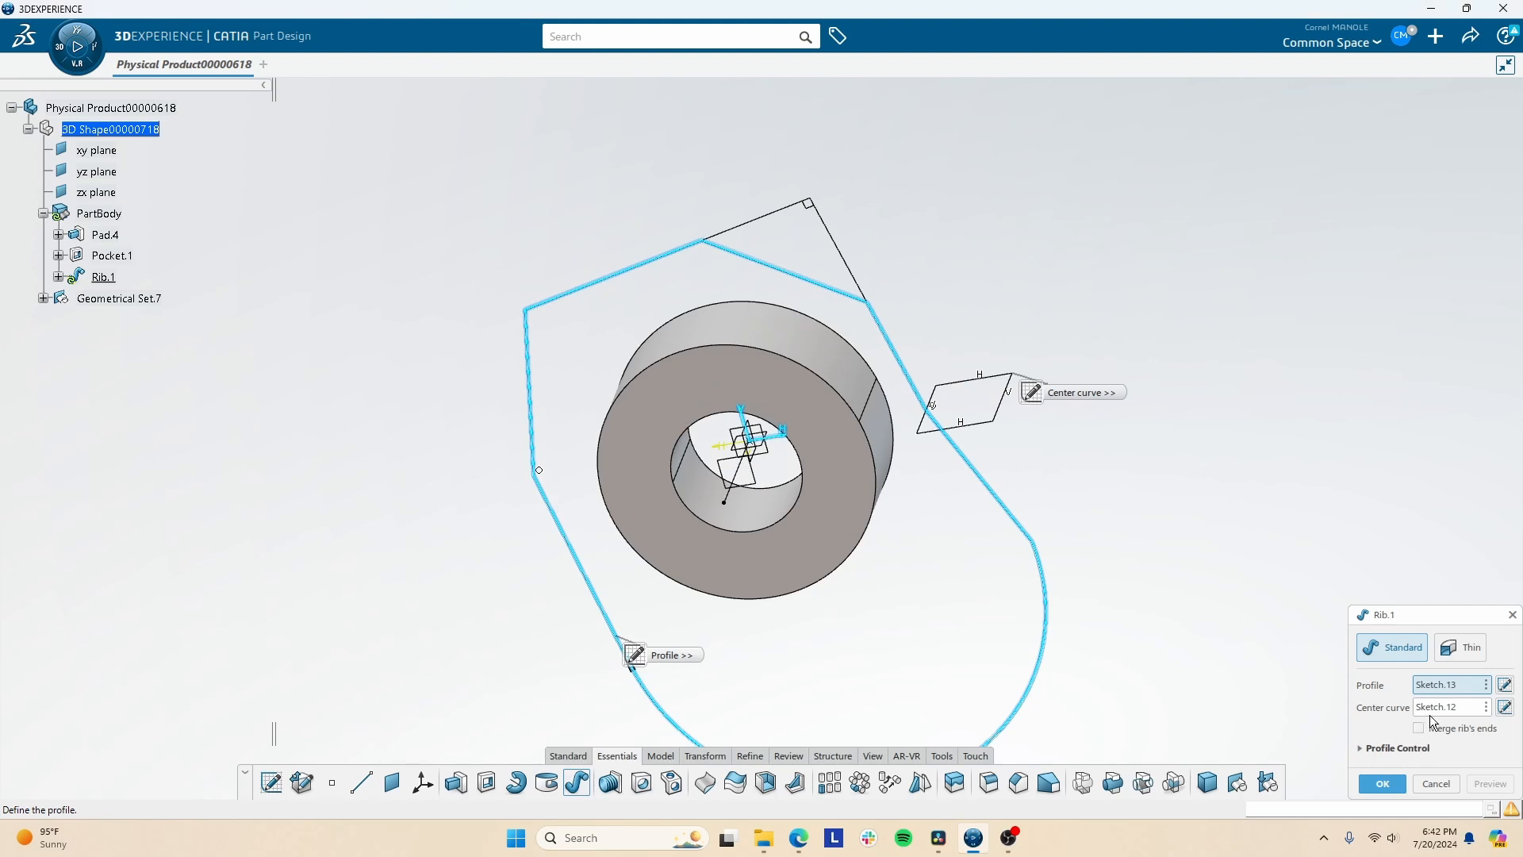
pyautogui.click(1430, 789)
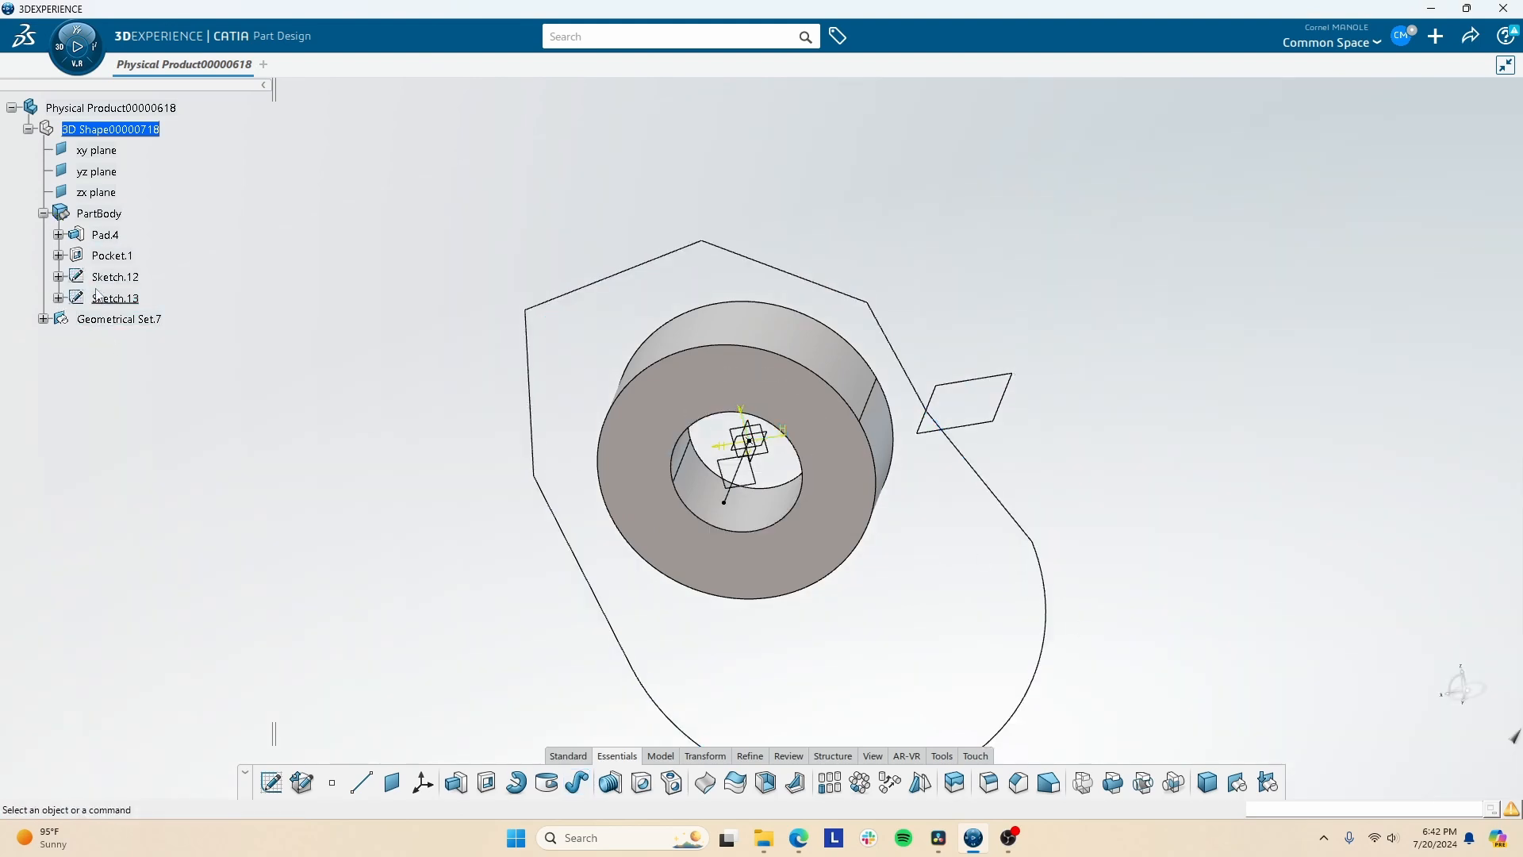
# Edit the closed outline sketch, reshaping its sides around the ring and making its nearest vertex coincident with the rectangle's near end.
pyautogui.click(117, 302)
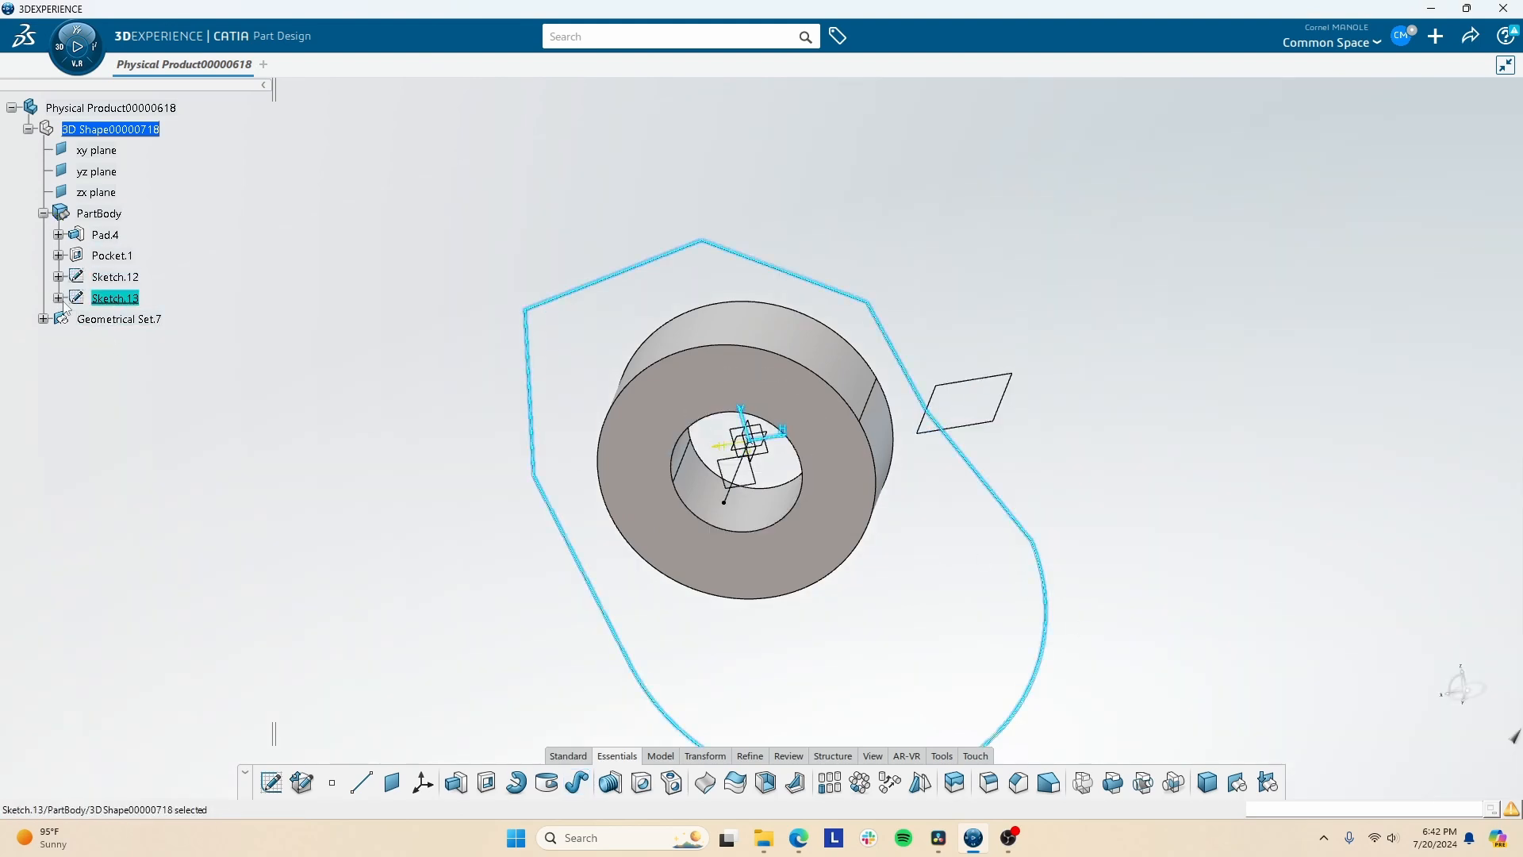
pyautogui.doubleClick(121, 298)
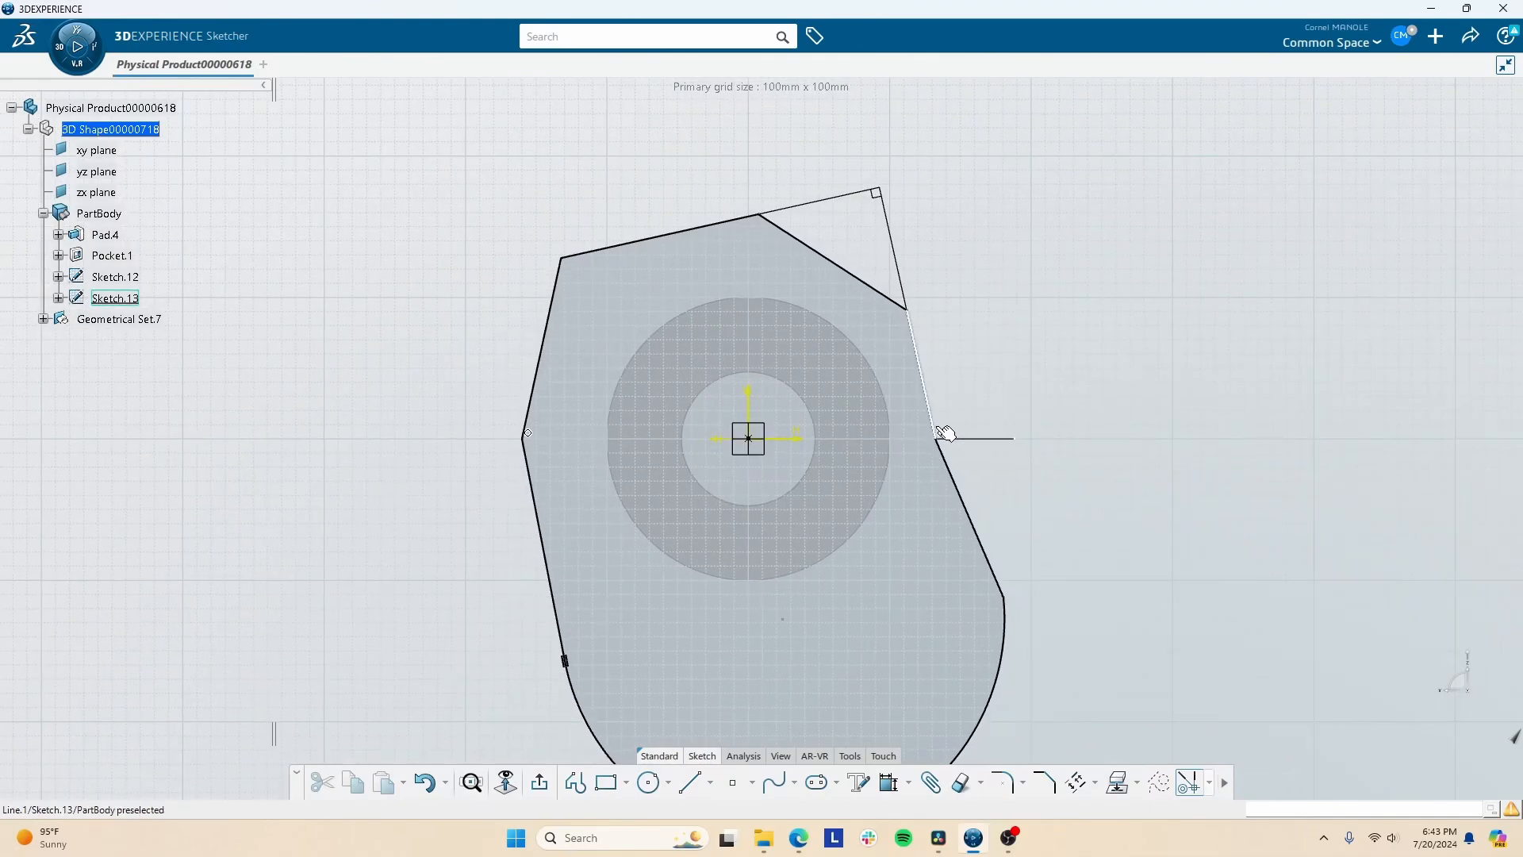
pyautogui.click(938, 427)
pyautogui.click(944, 447)
pyautogui.moveTo(944, 446); pyautogui.dragTo(918, 459)
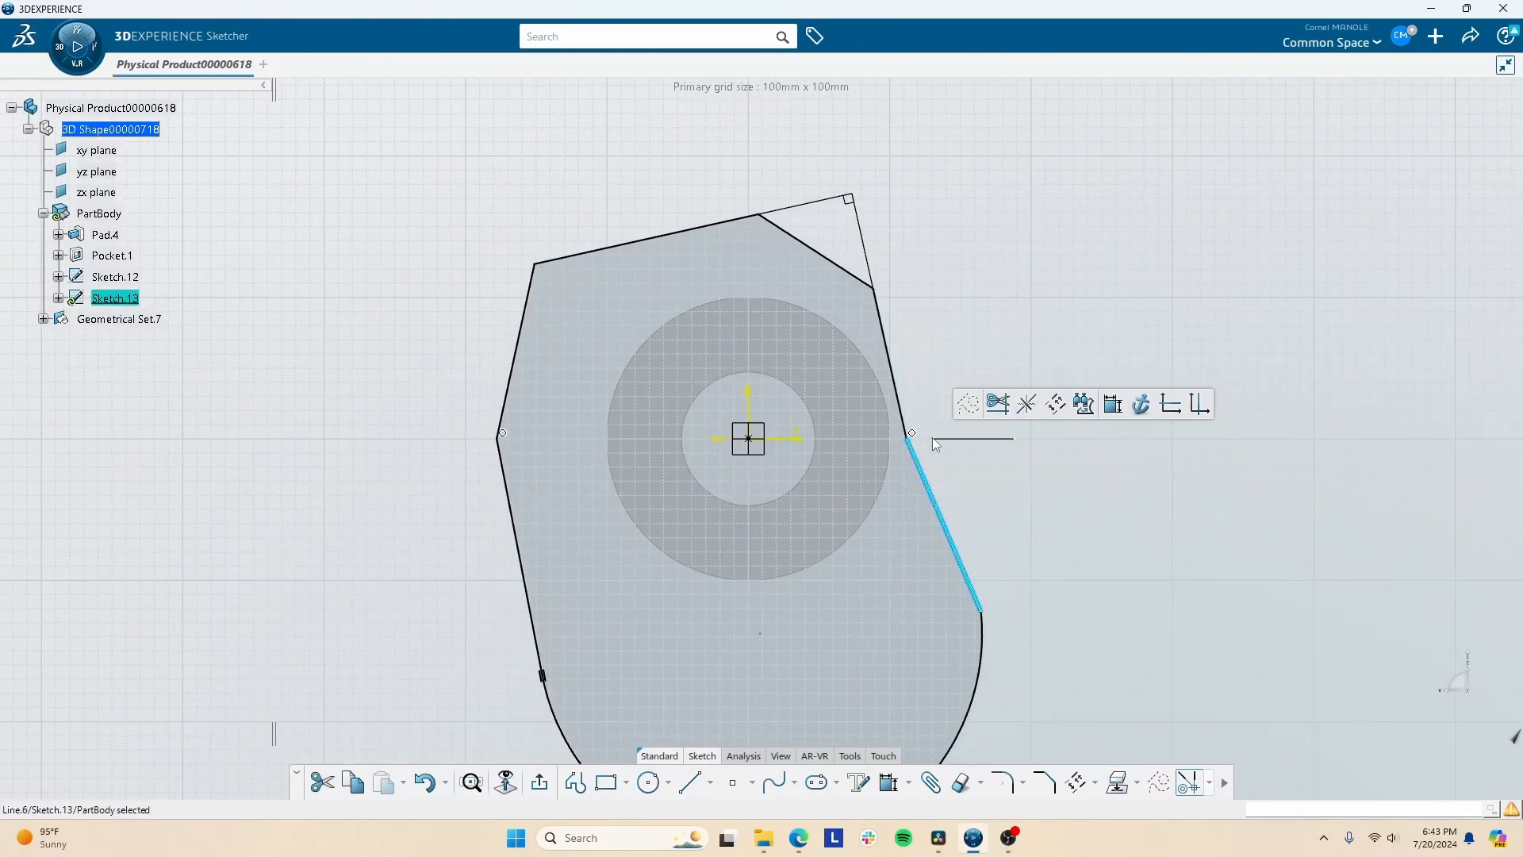
pyautogui.click(909, 438)
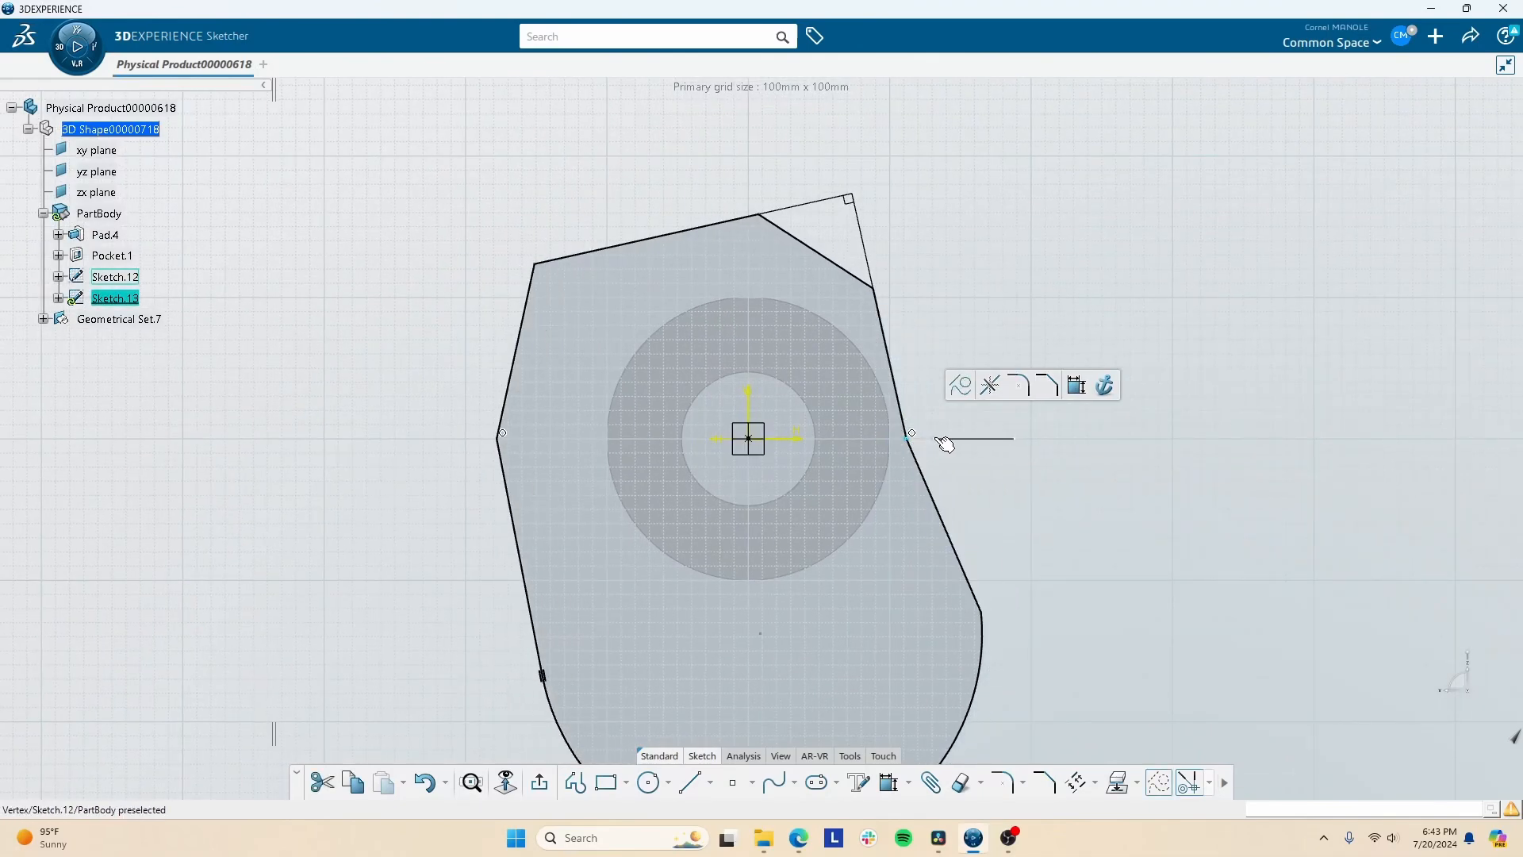
pyautogui.click(1076, 385)
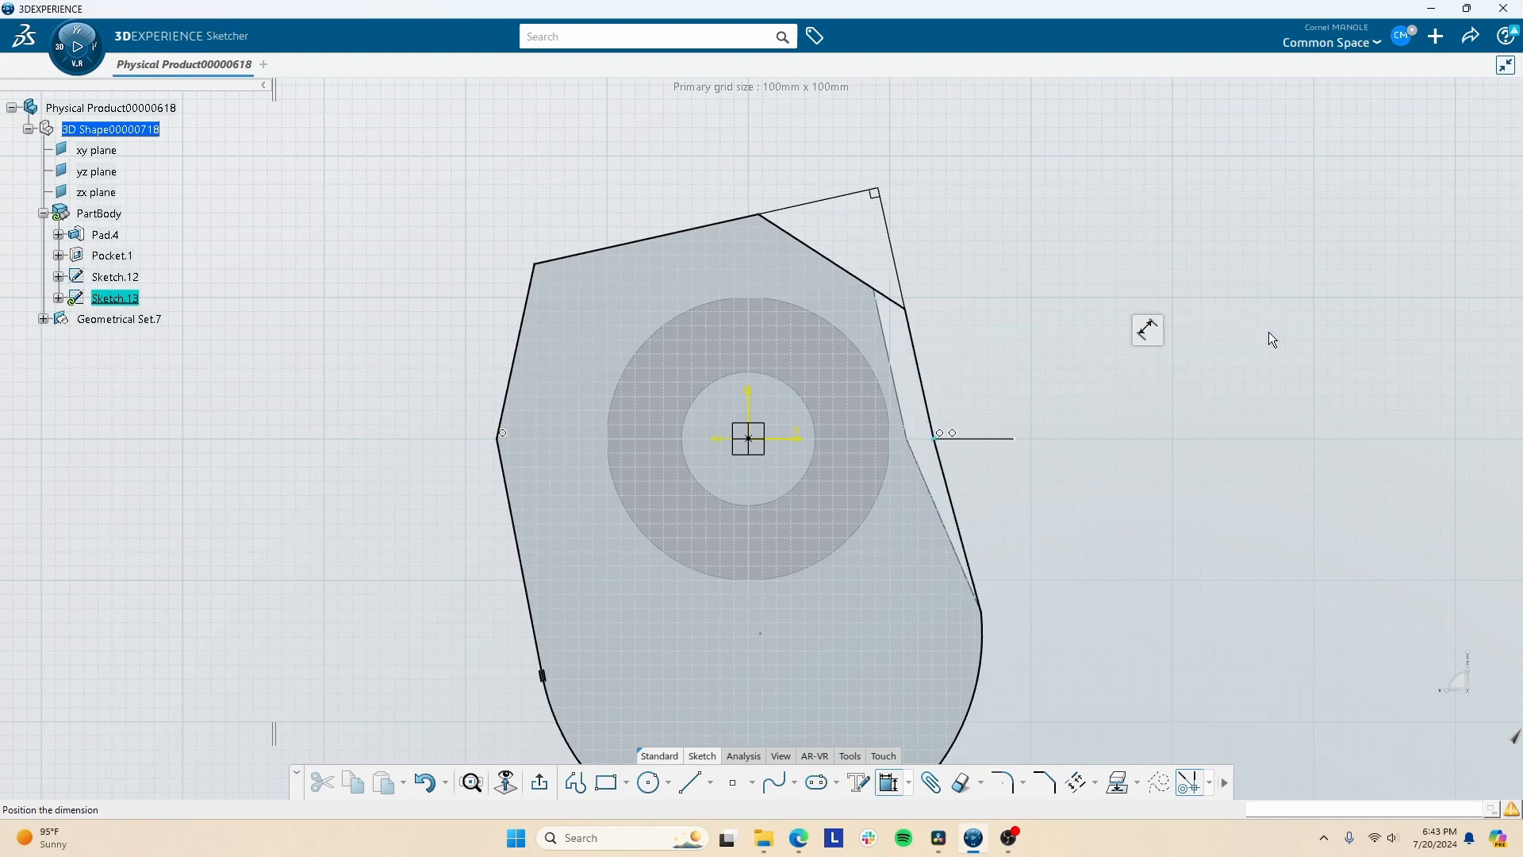
pyautogui.hotkey('ctrl', 'z')
pyautogui.click(540, 784)
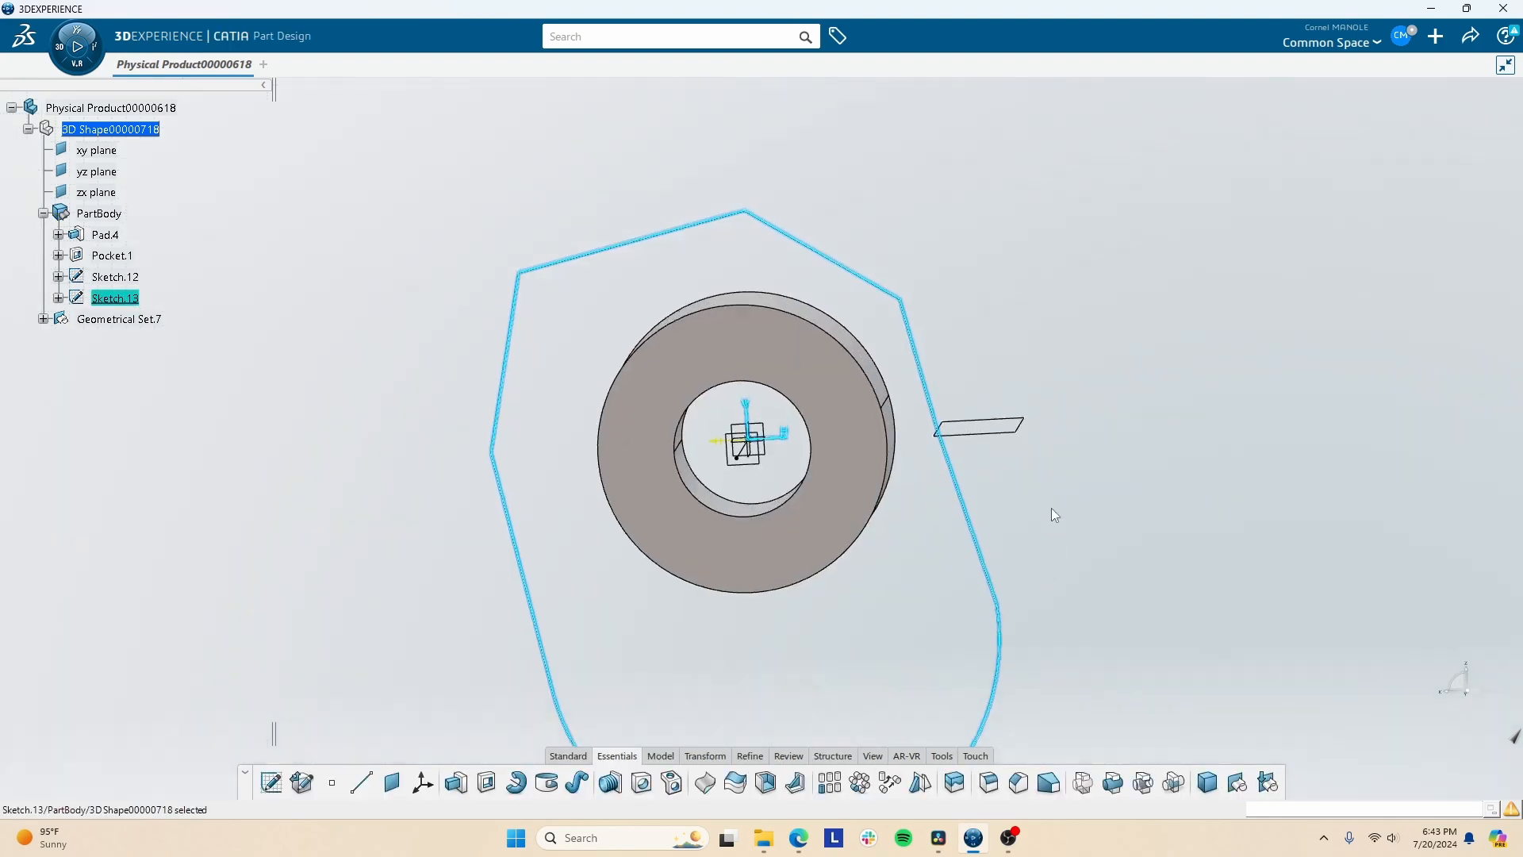
# Create a standard Rib with the rectangle sketch as profile and the closed outline sketch as center curve.
pyautogui.click(578, 786)
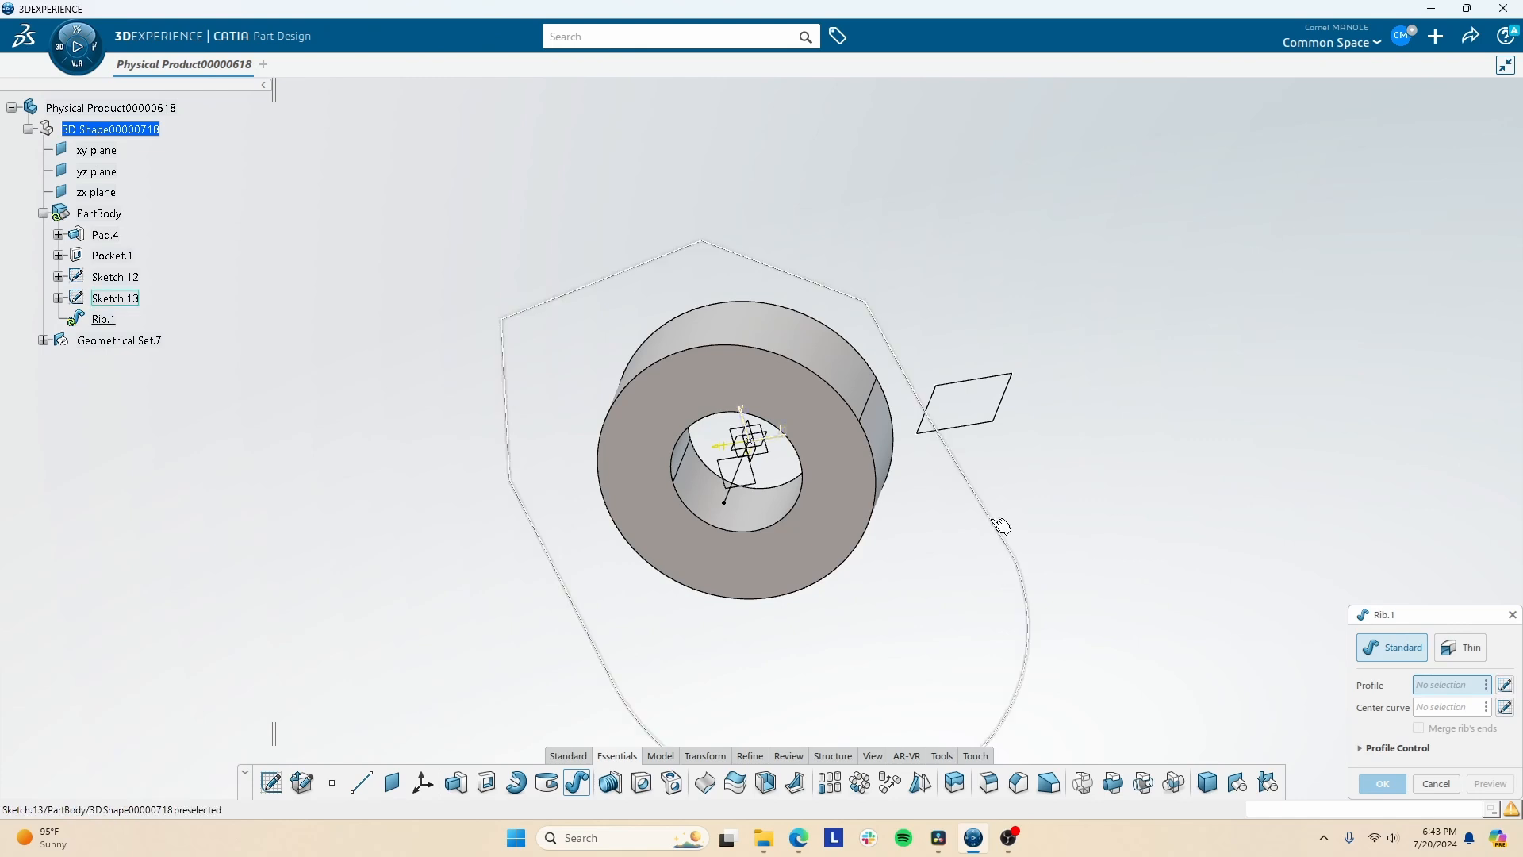
pyautogui.click(1002, 401)
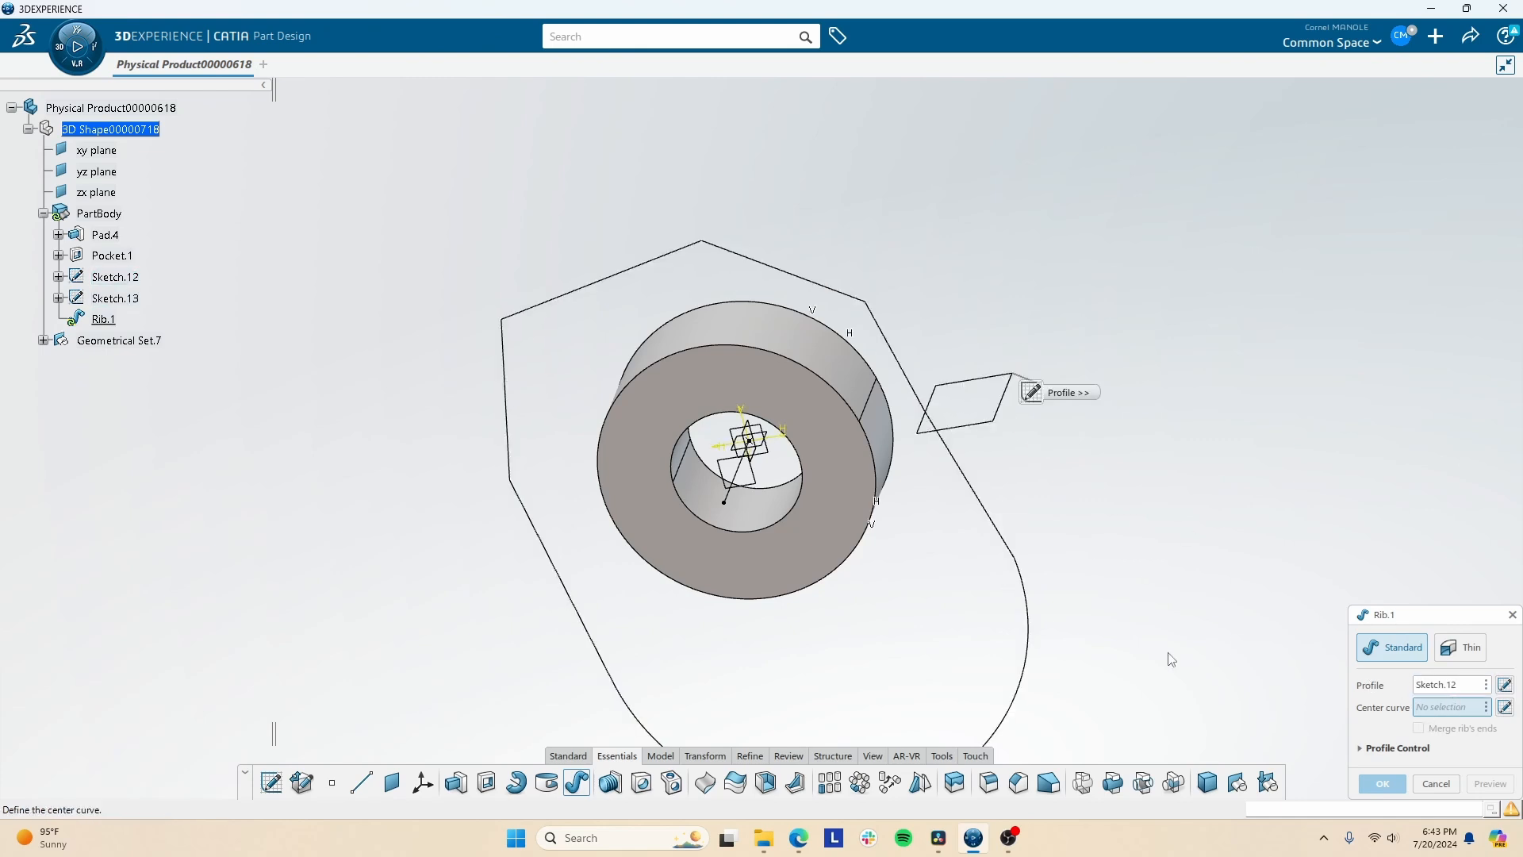
pyautogui.click(1017, 587)
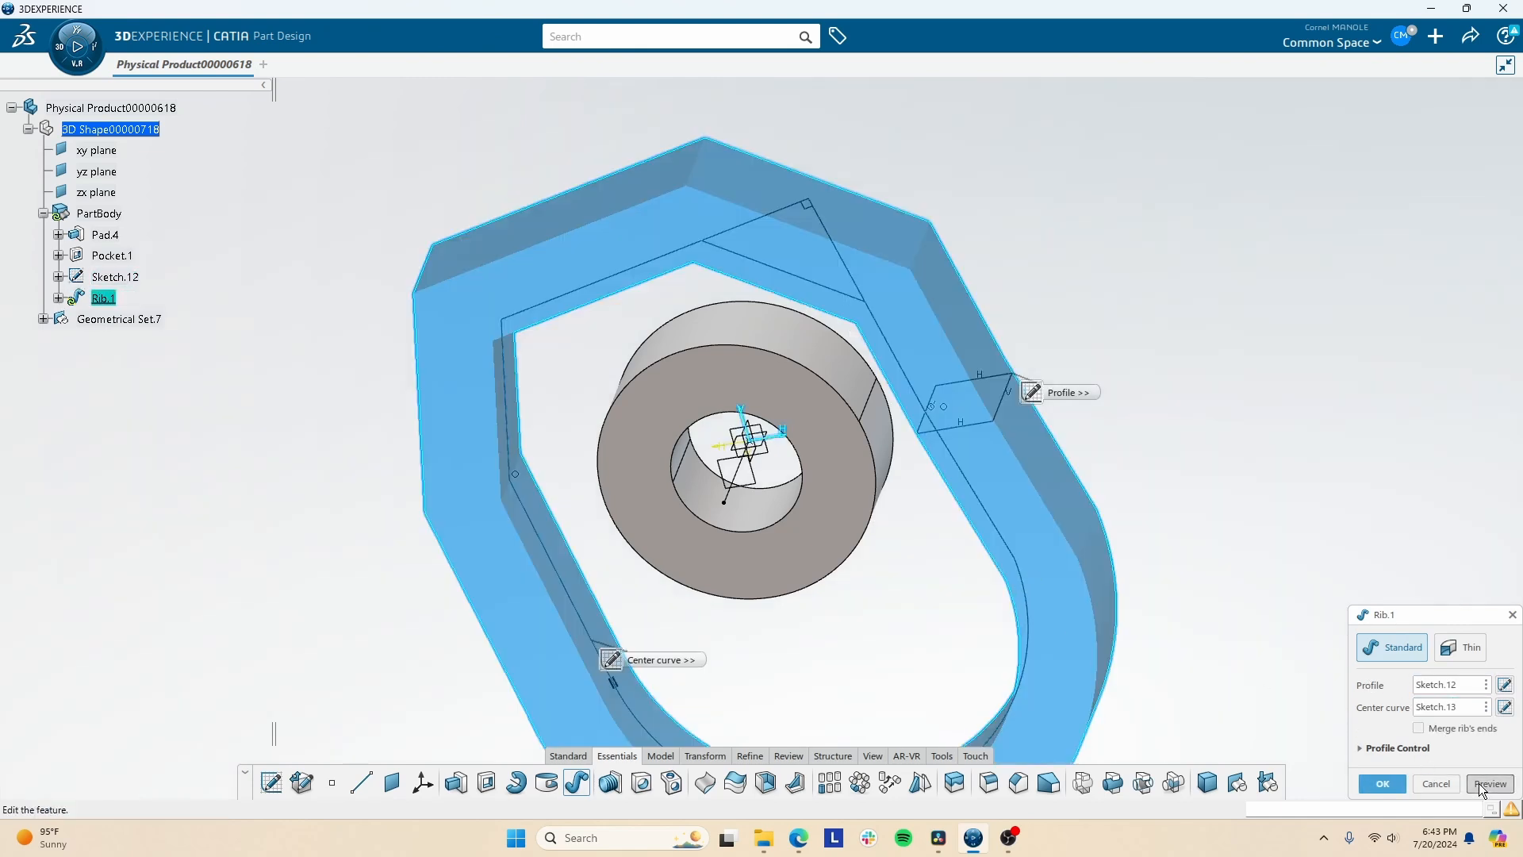
pyautogui.click(1489, 785)
pyautogui.click(1390, 789)
pyautogui.moveTo(850, 540); pyautogui.dragTo(772, 650, button='middle')
pyautogui.moveTo(746, 461); pyautogui.dragTo(786, 457, button='middle')
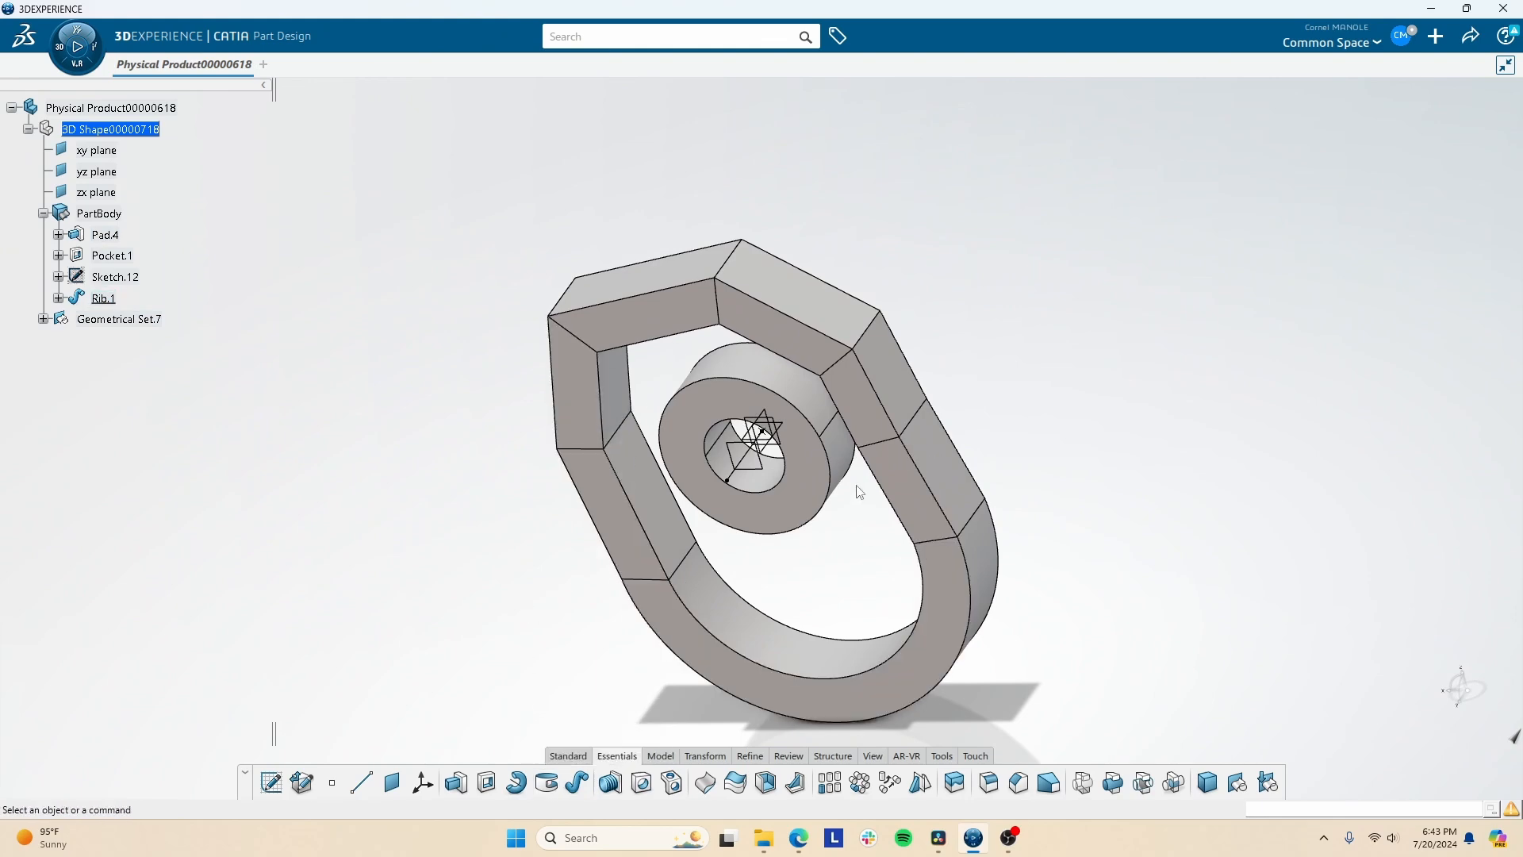
pyautogui.moveTo(861, 488); pyautogui.dragTo(777, 476, button='middle')
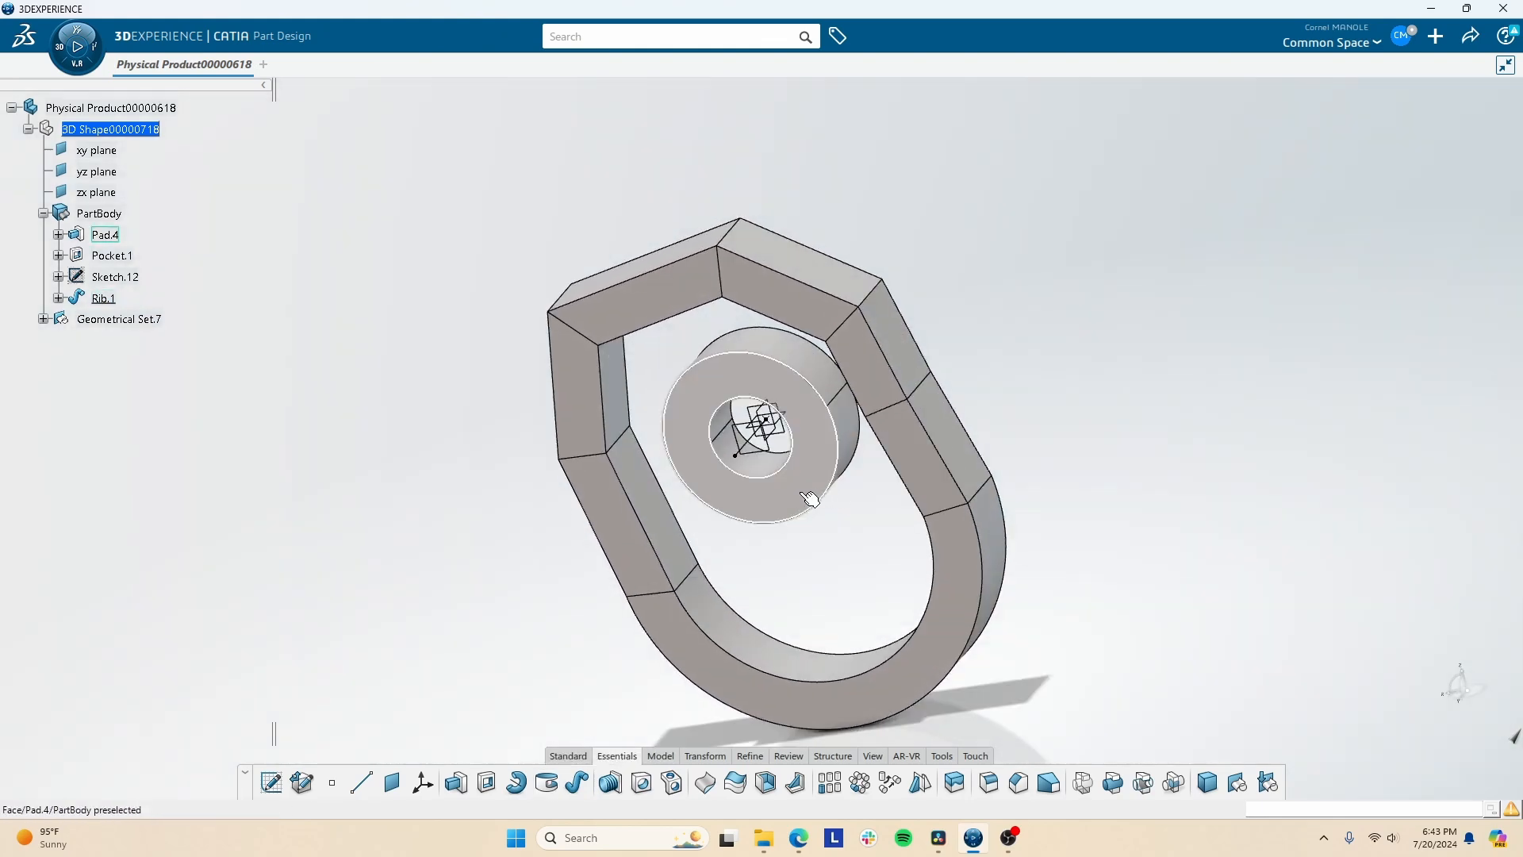
pyautogui.click(718, 503)
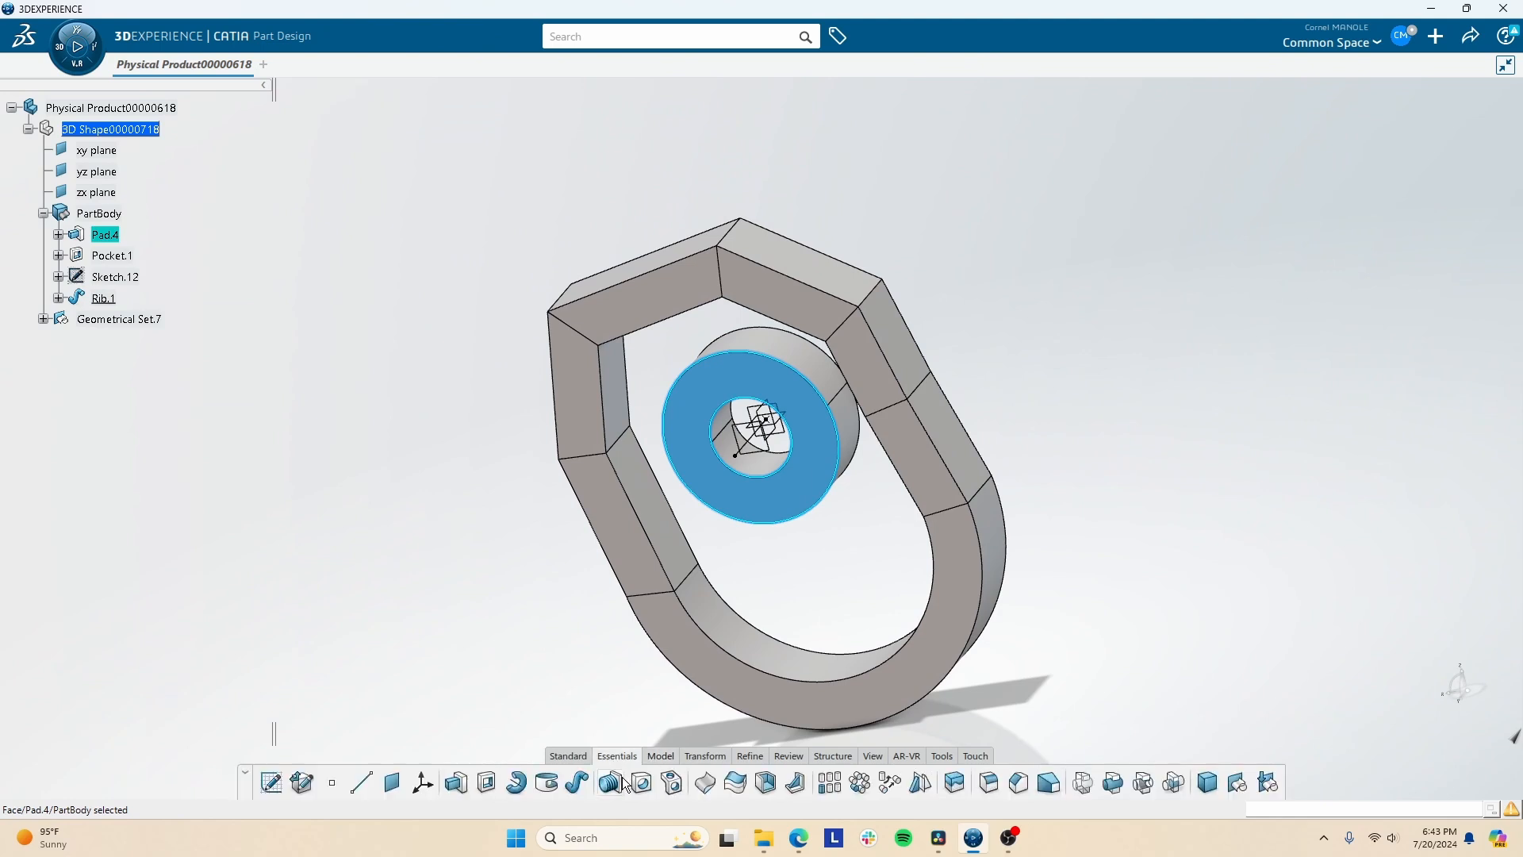
pyautogui.click(754, 573)
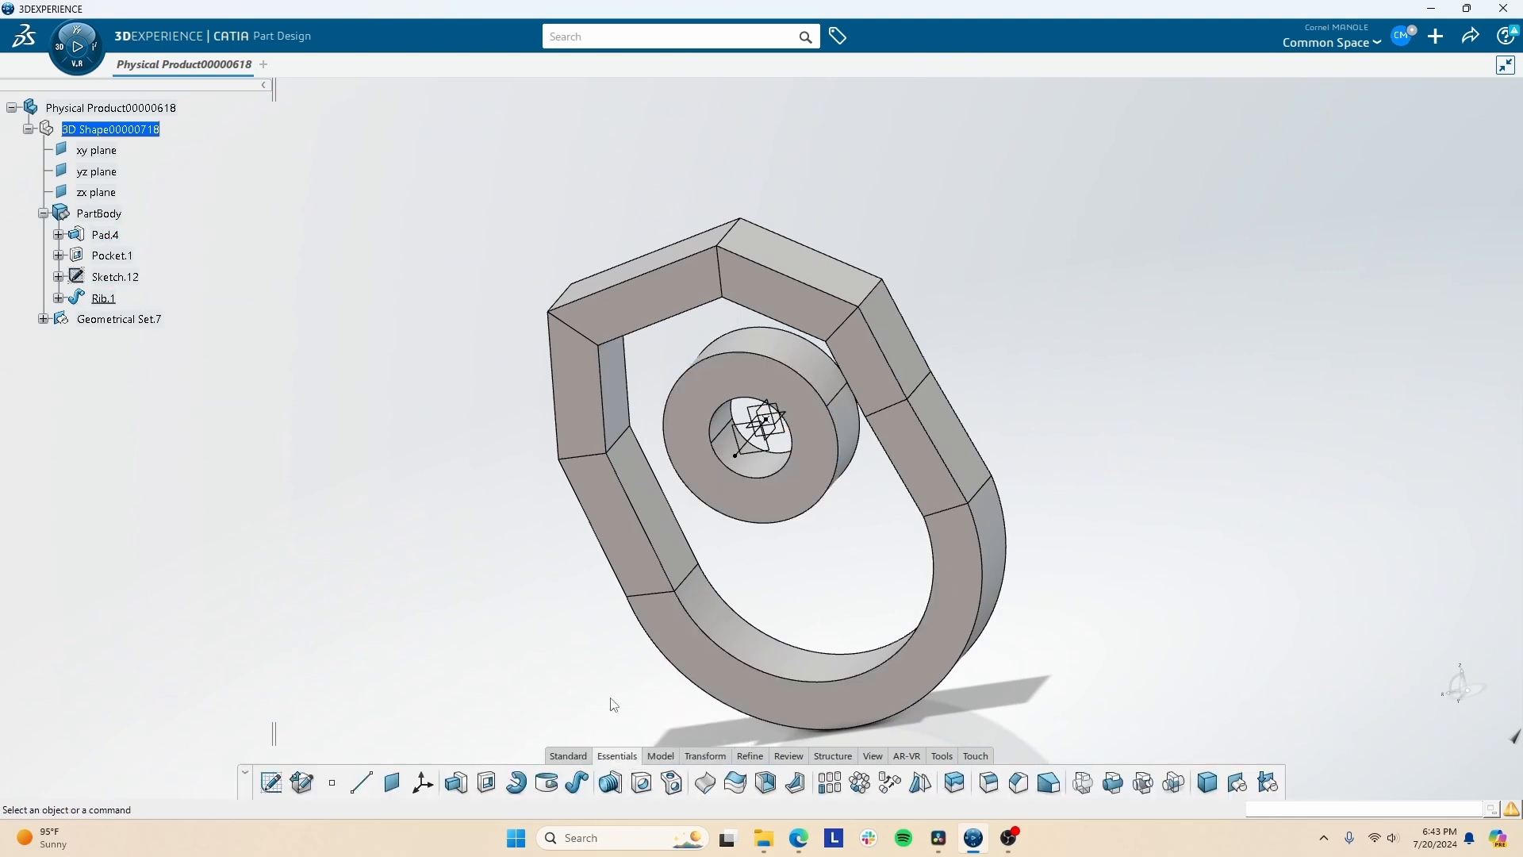
pyautogui.click(667, 759)
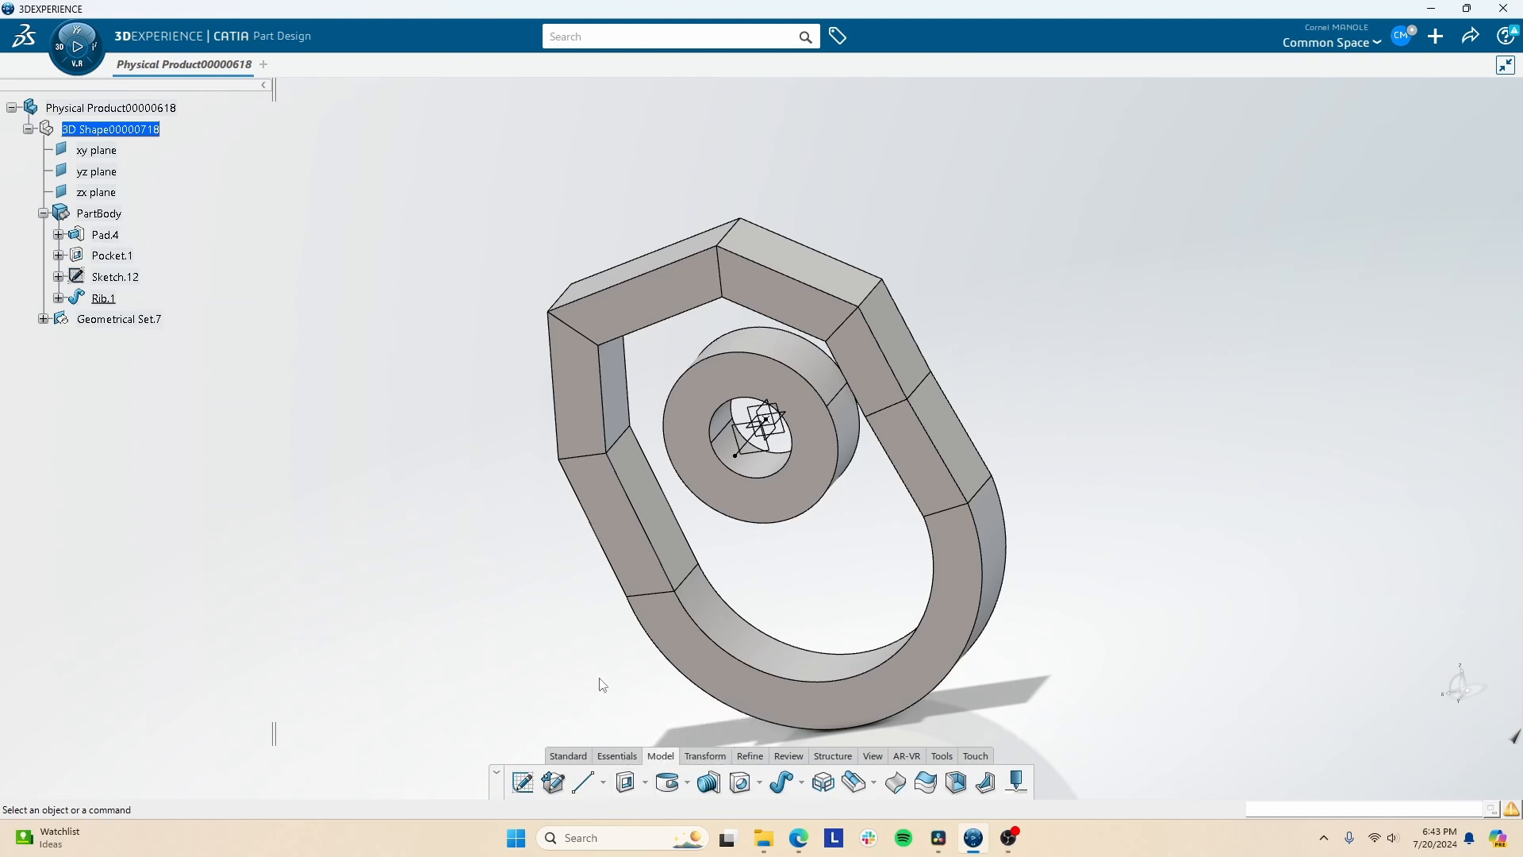
pyautogui.click(645, 781)
pyautogui.click(568, 683)
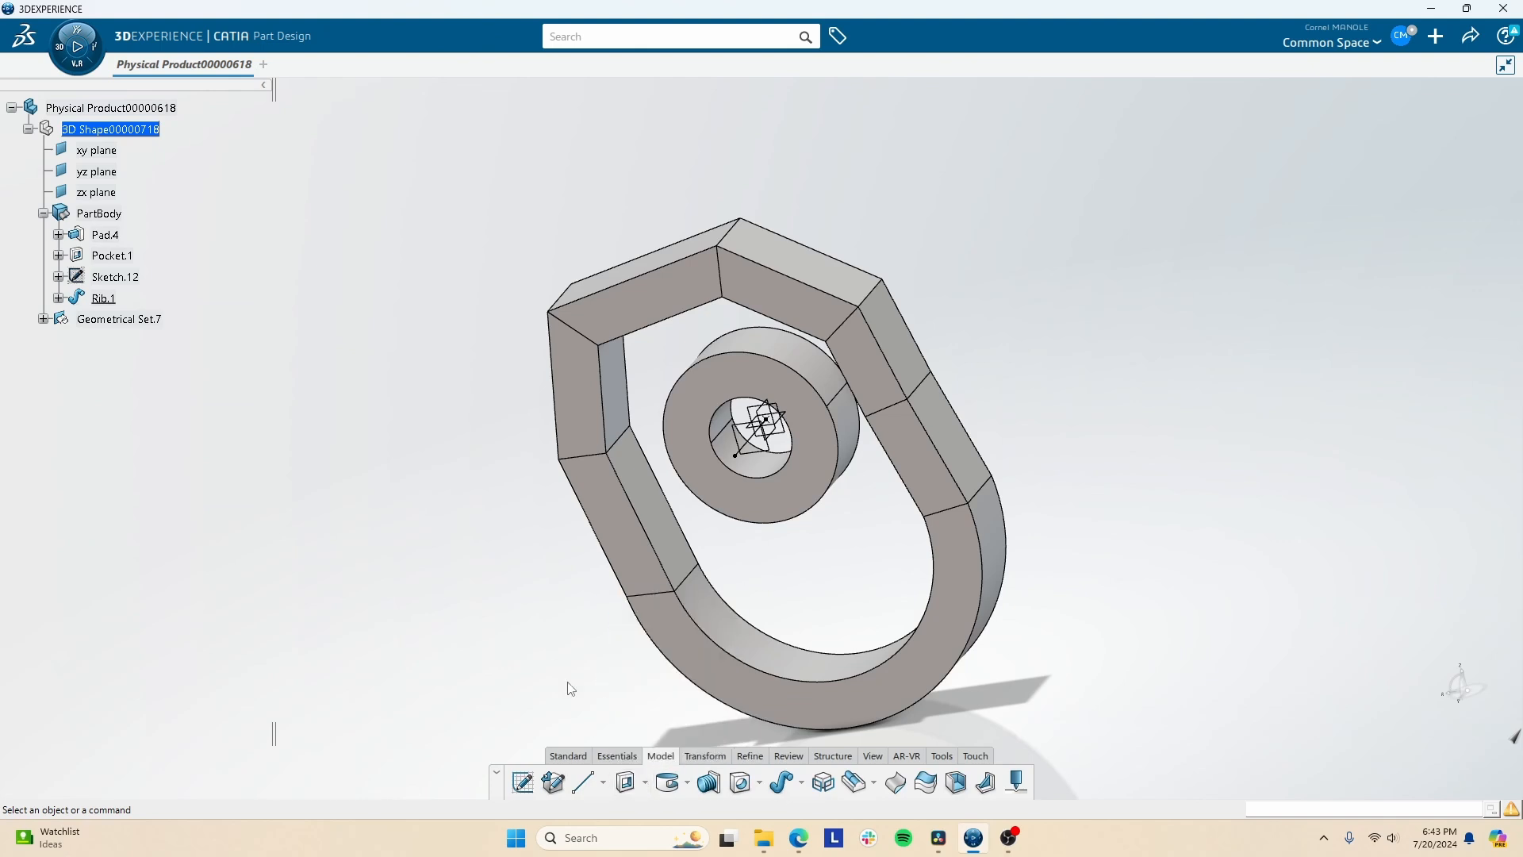
pyautogui.click(643, 786)
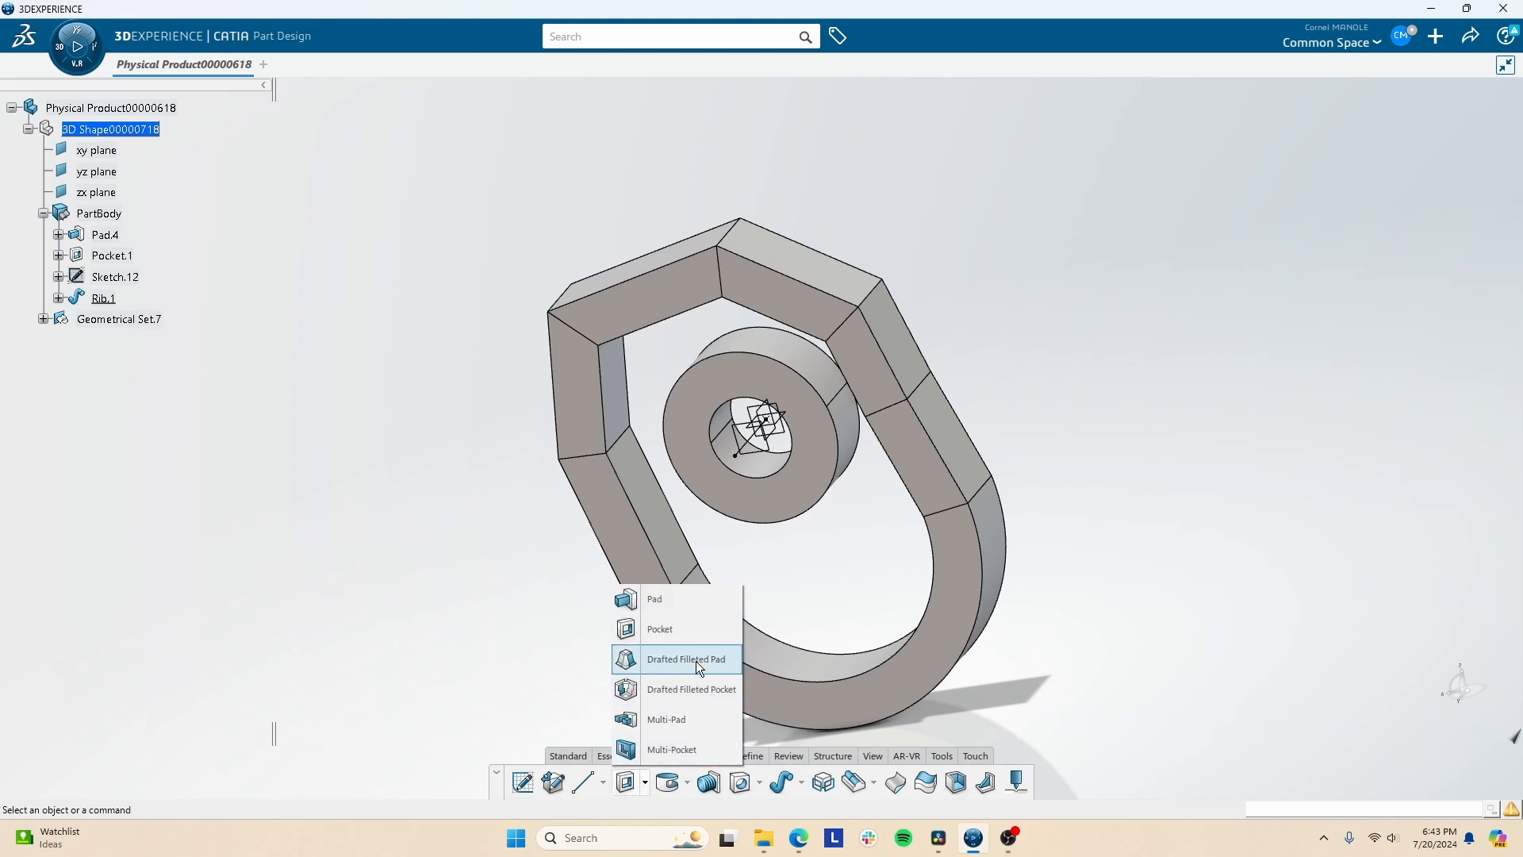
pyautogui.click(575, 654)
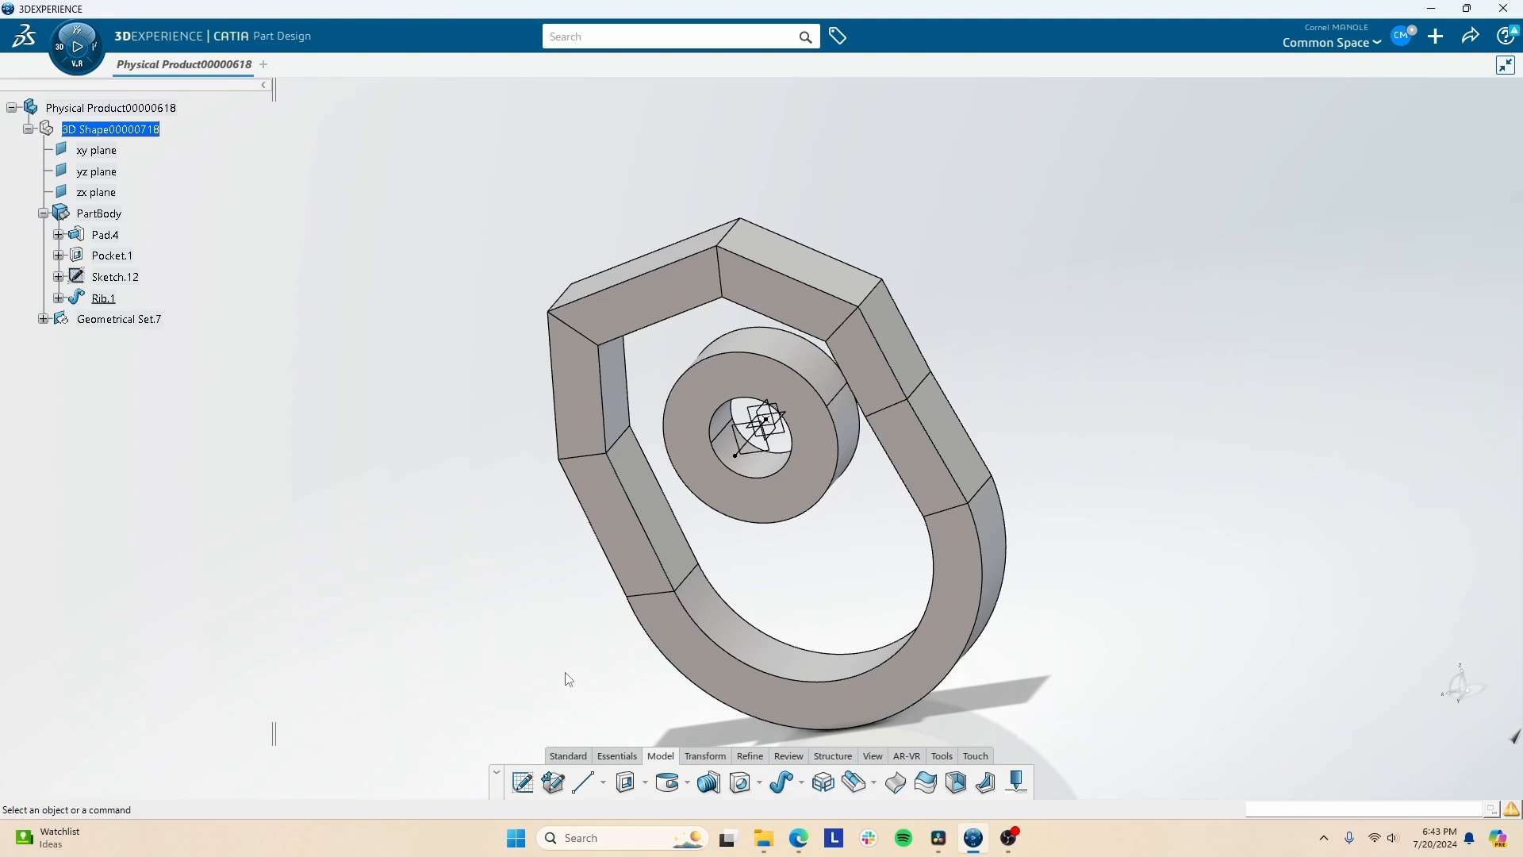
pyautogui.click(644, 784)
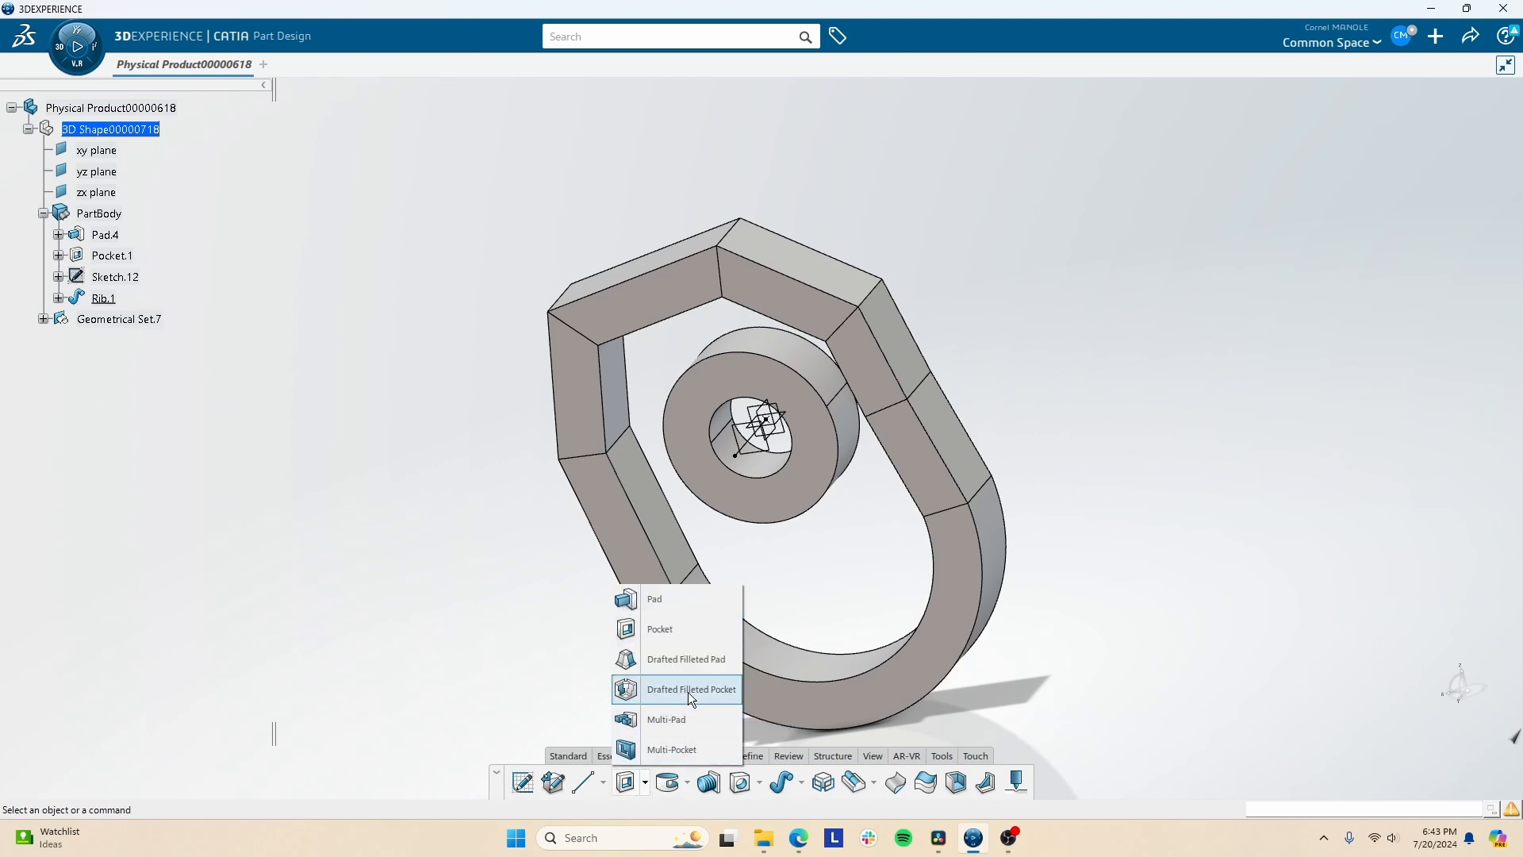
pyautogui.click(689, 748)
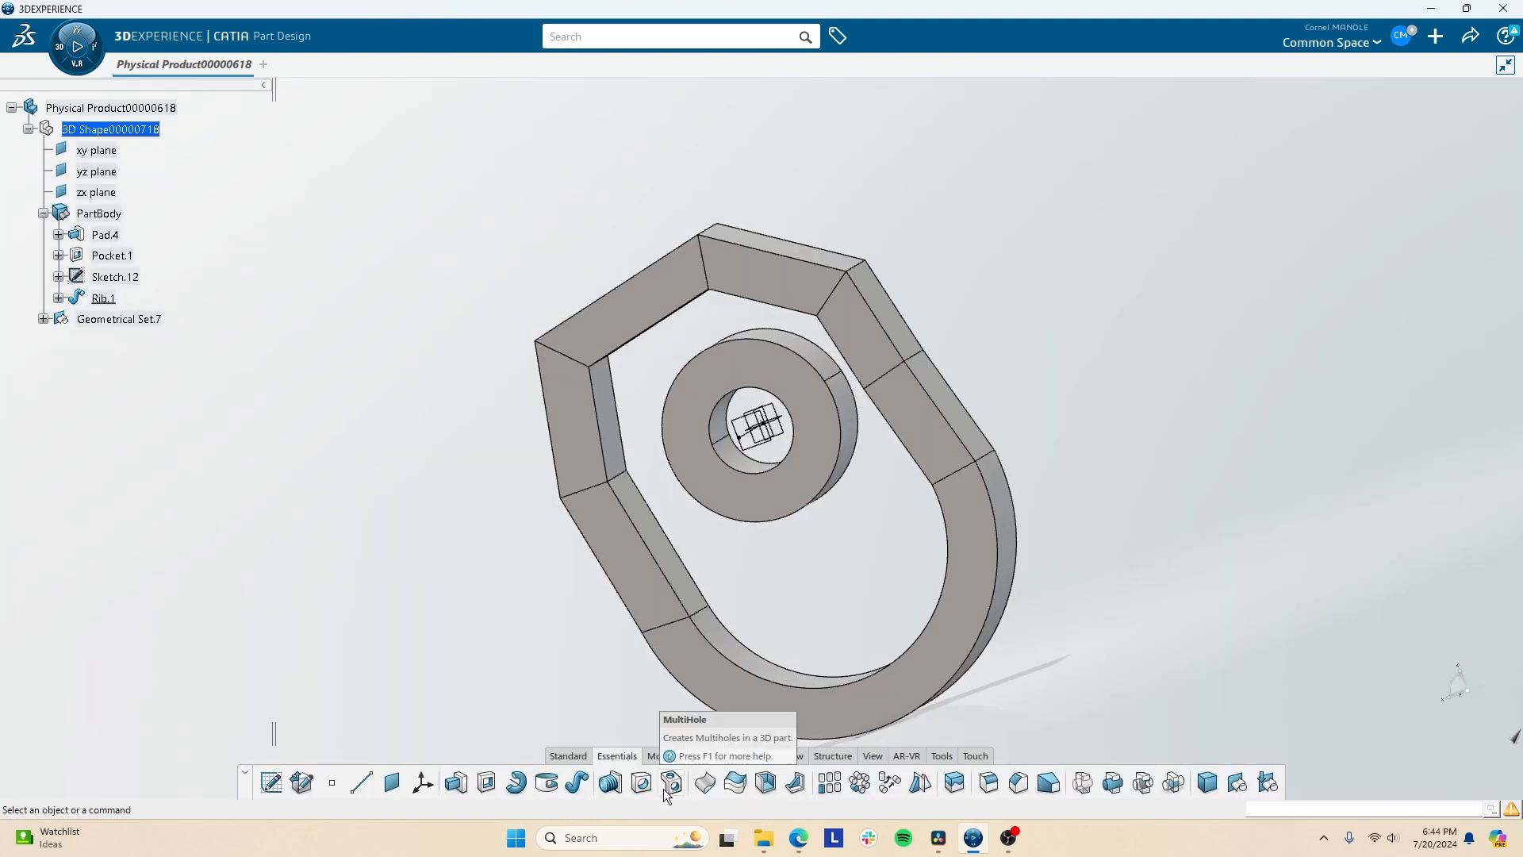
# Start a Hole on the flat face of the rib's arc section and review its center point in the positioning sketch.
pyautogui.click(718, 676)
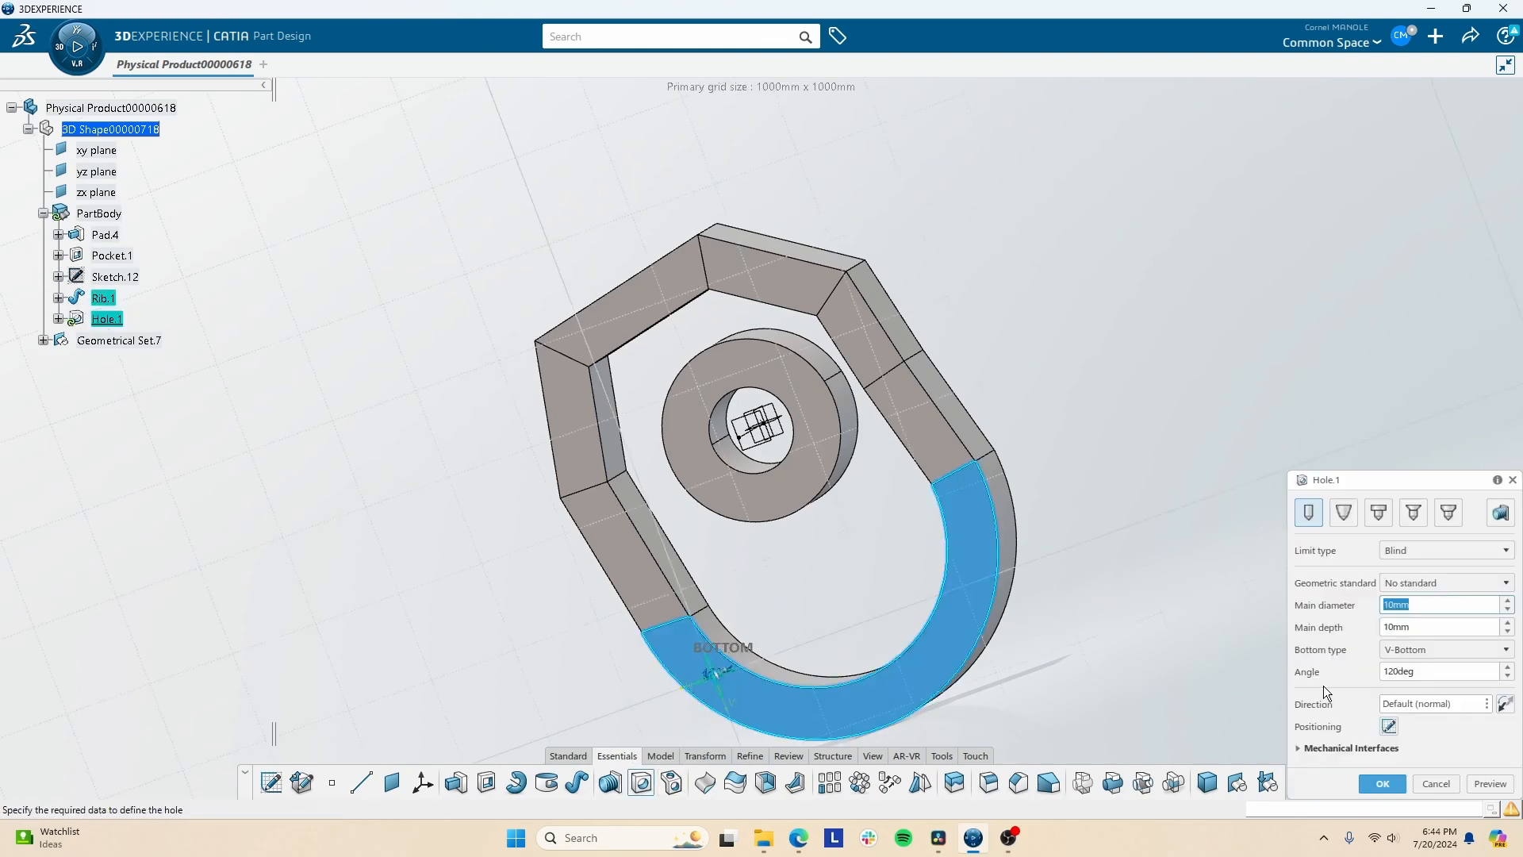
pyautogui.click(1389, 725)
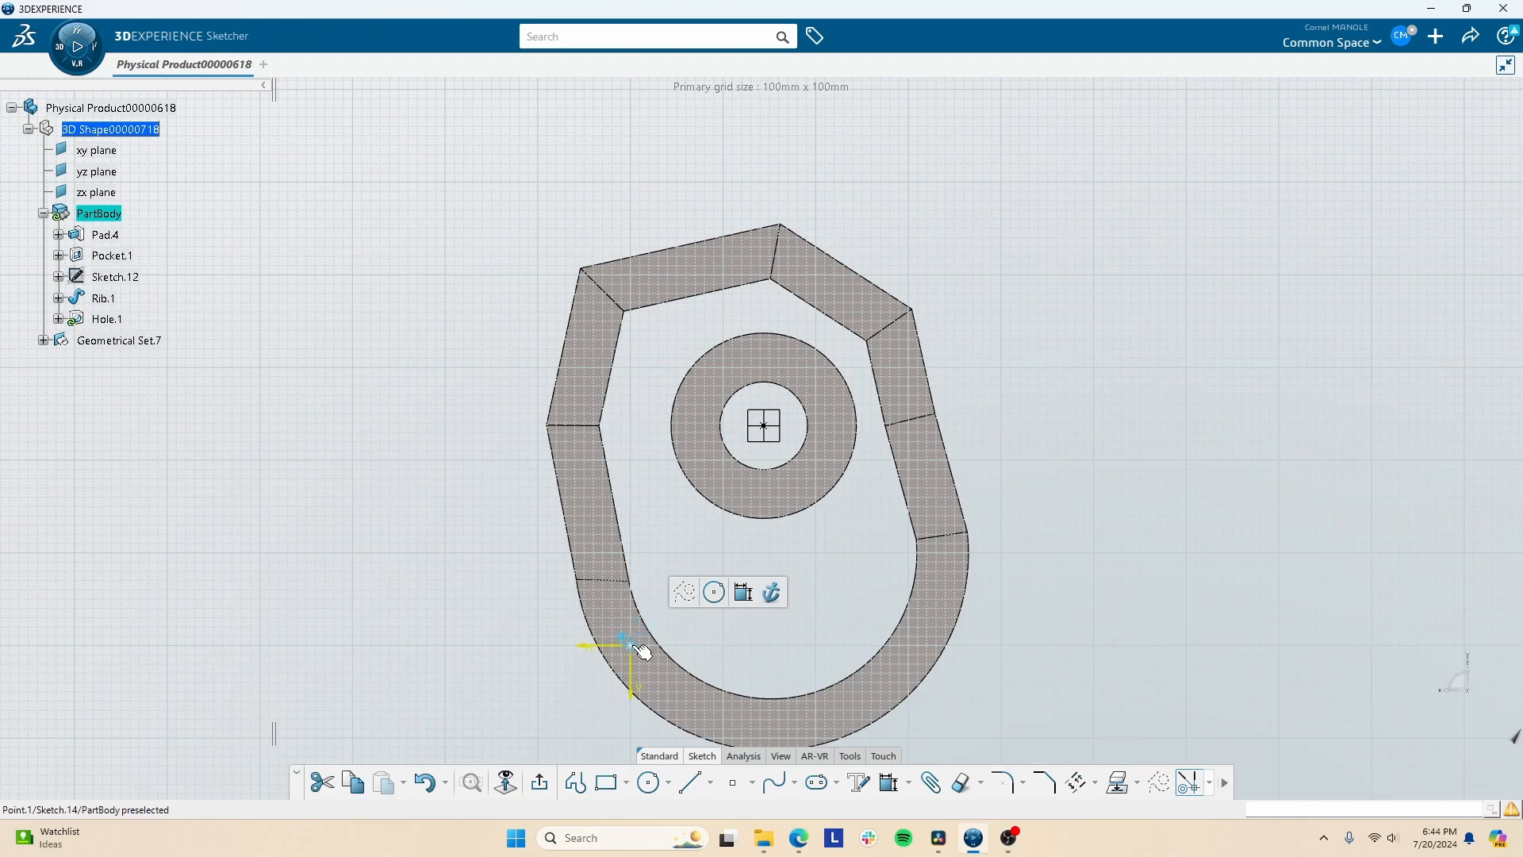
pyautogui.click(701, 637)
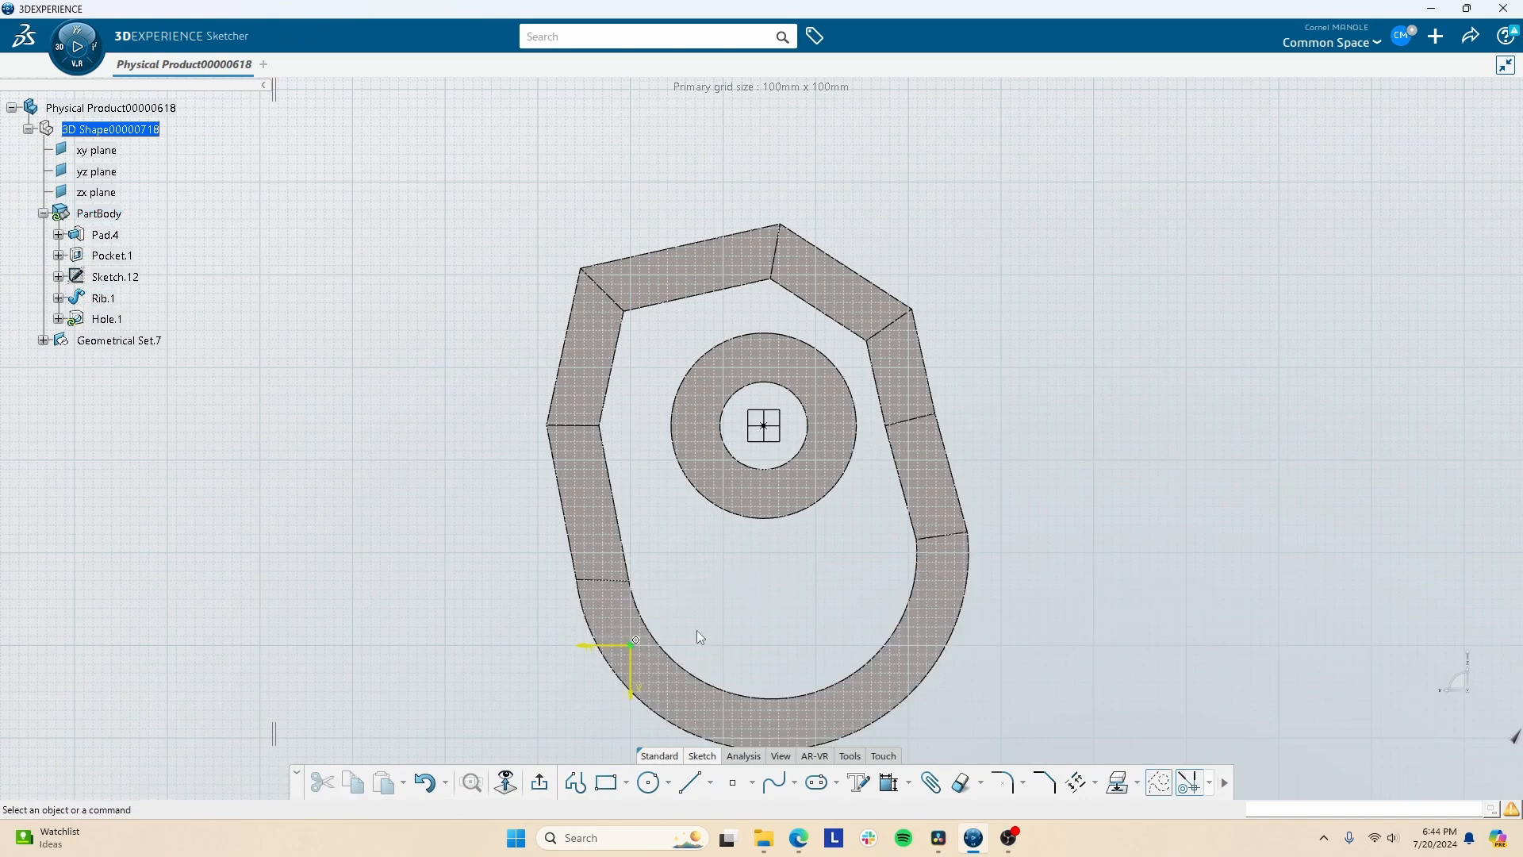
pyautogui.click(541, 784)
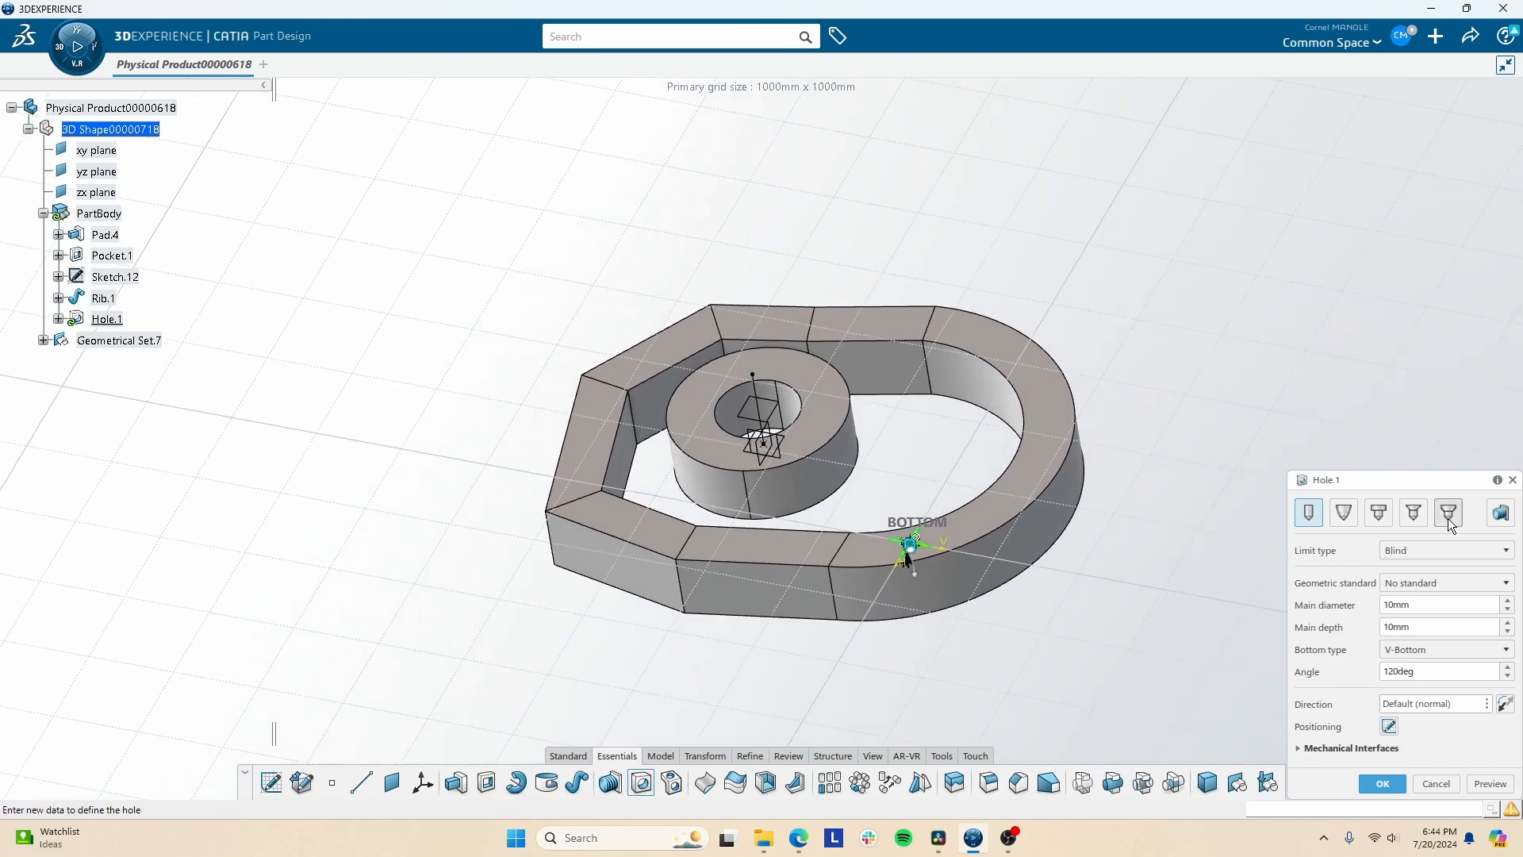
# Change the hole type to counterbored and inspect the hole preview on the rib up close.
pyautogui.click(1501, 524)
pyautogui.click(1376, 516)
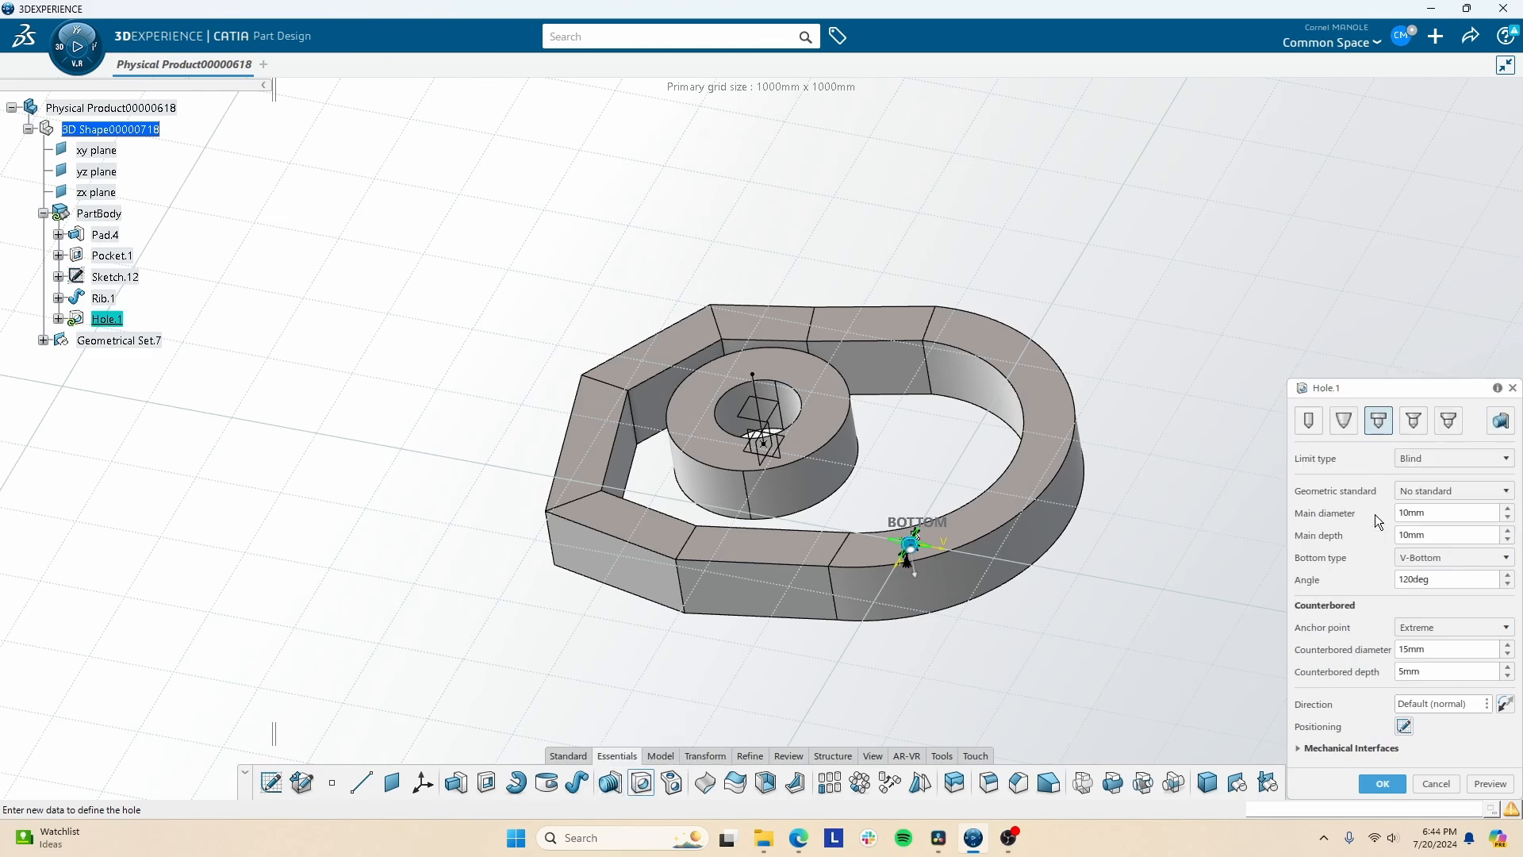
pyautogui.moveTo(1018, 551); pyautogui.dragTo(982, 652, button='middle')
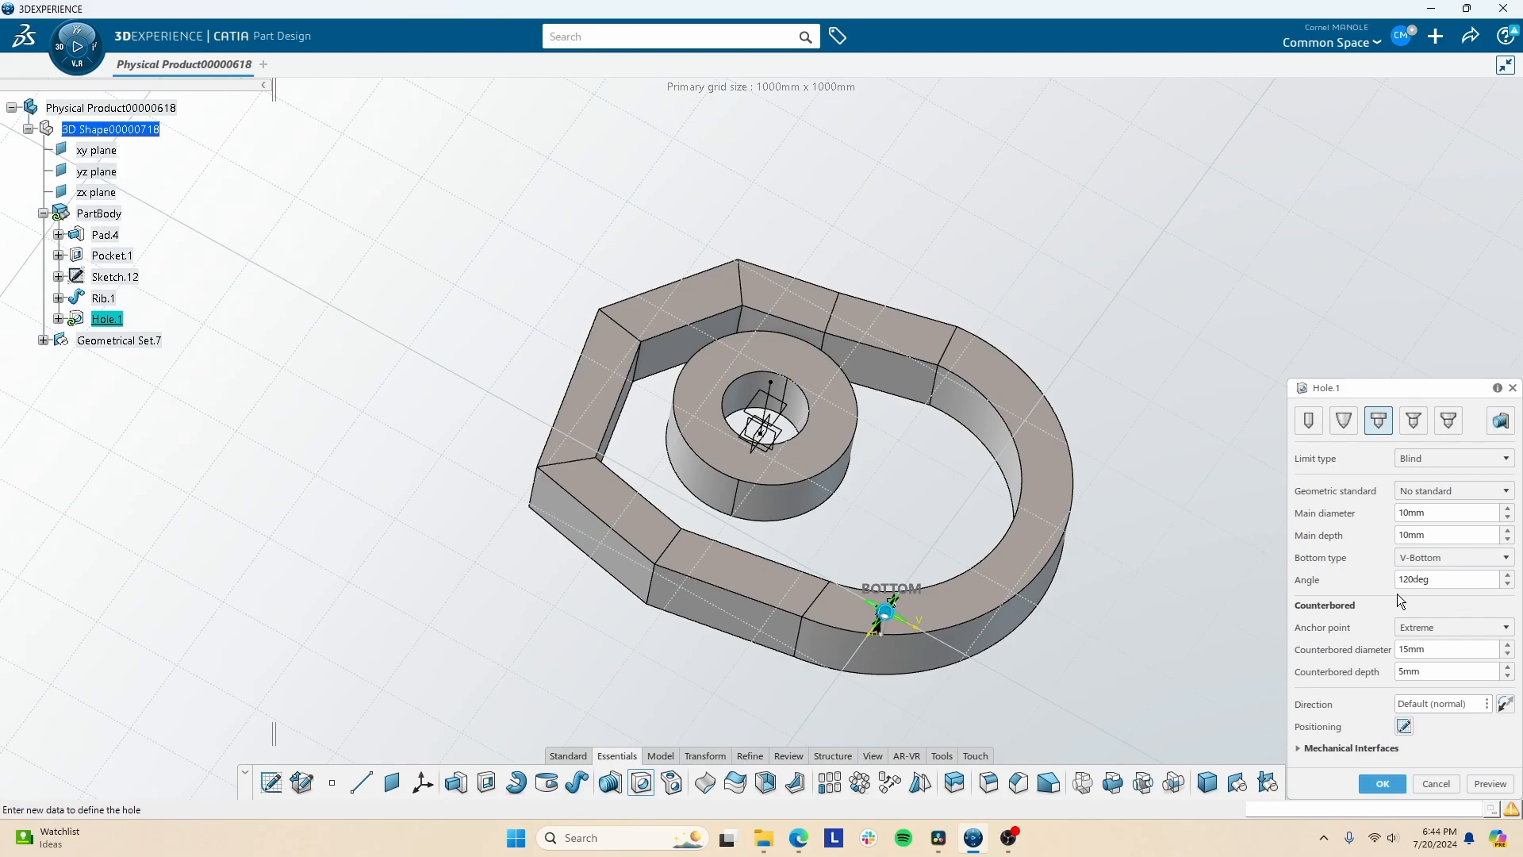
pyautogui.moveTo(989, 572); pyautogui.dragTo(771, 639, button='middle')
pyautogui.moveTo(772, 638); pyautogui.dragTo(734, 464, button='middle')
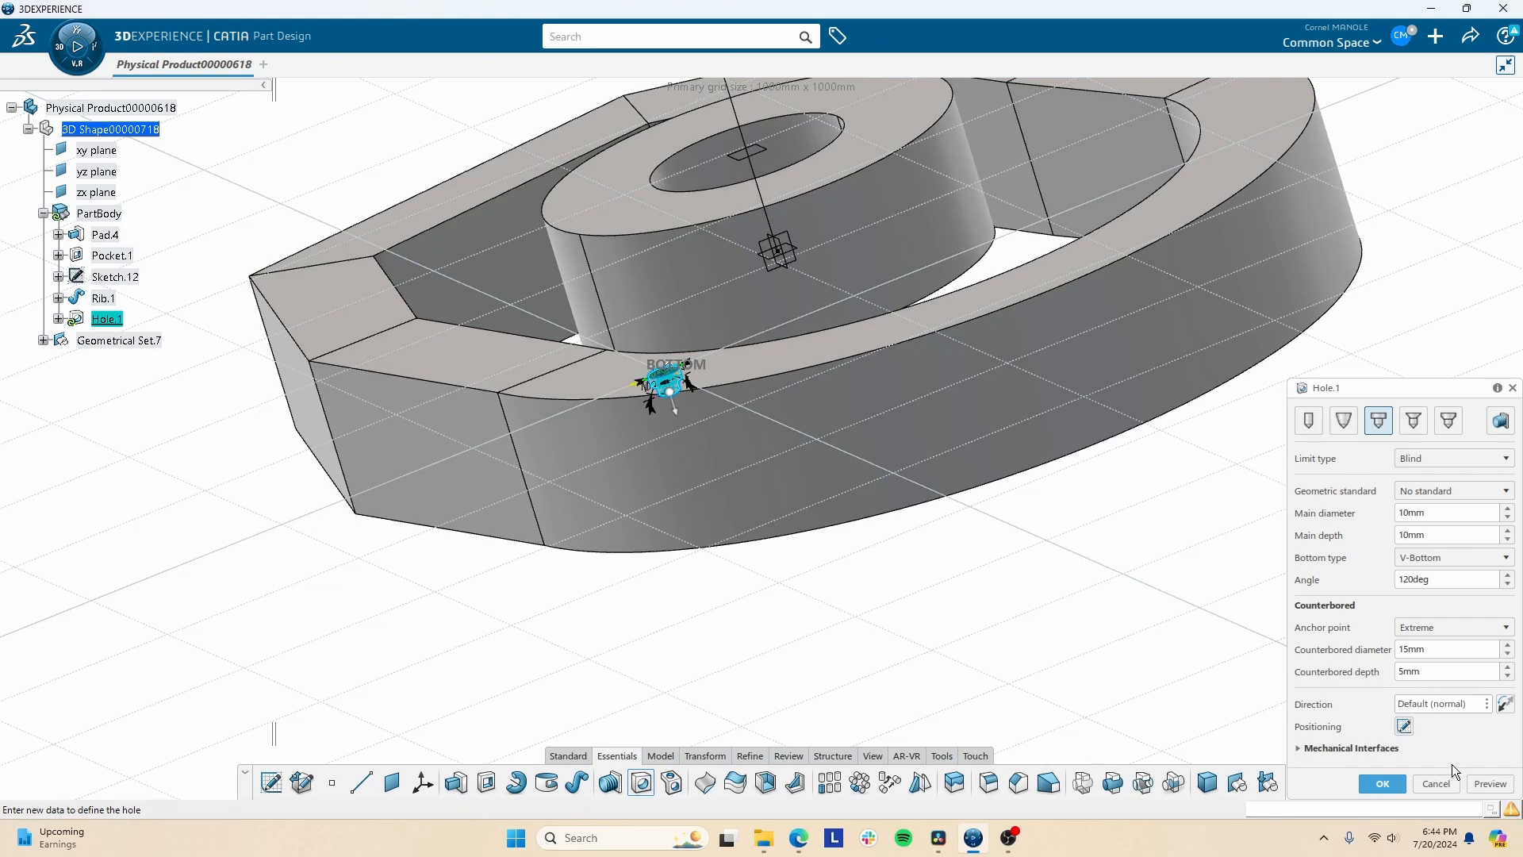
# Set the counterbored hole's limit type to Up To Plane.
pyautogui.click(1426, 623)
pyautogui.click(1424, 630)
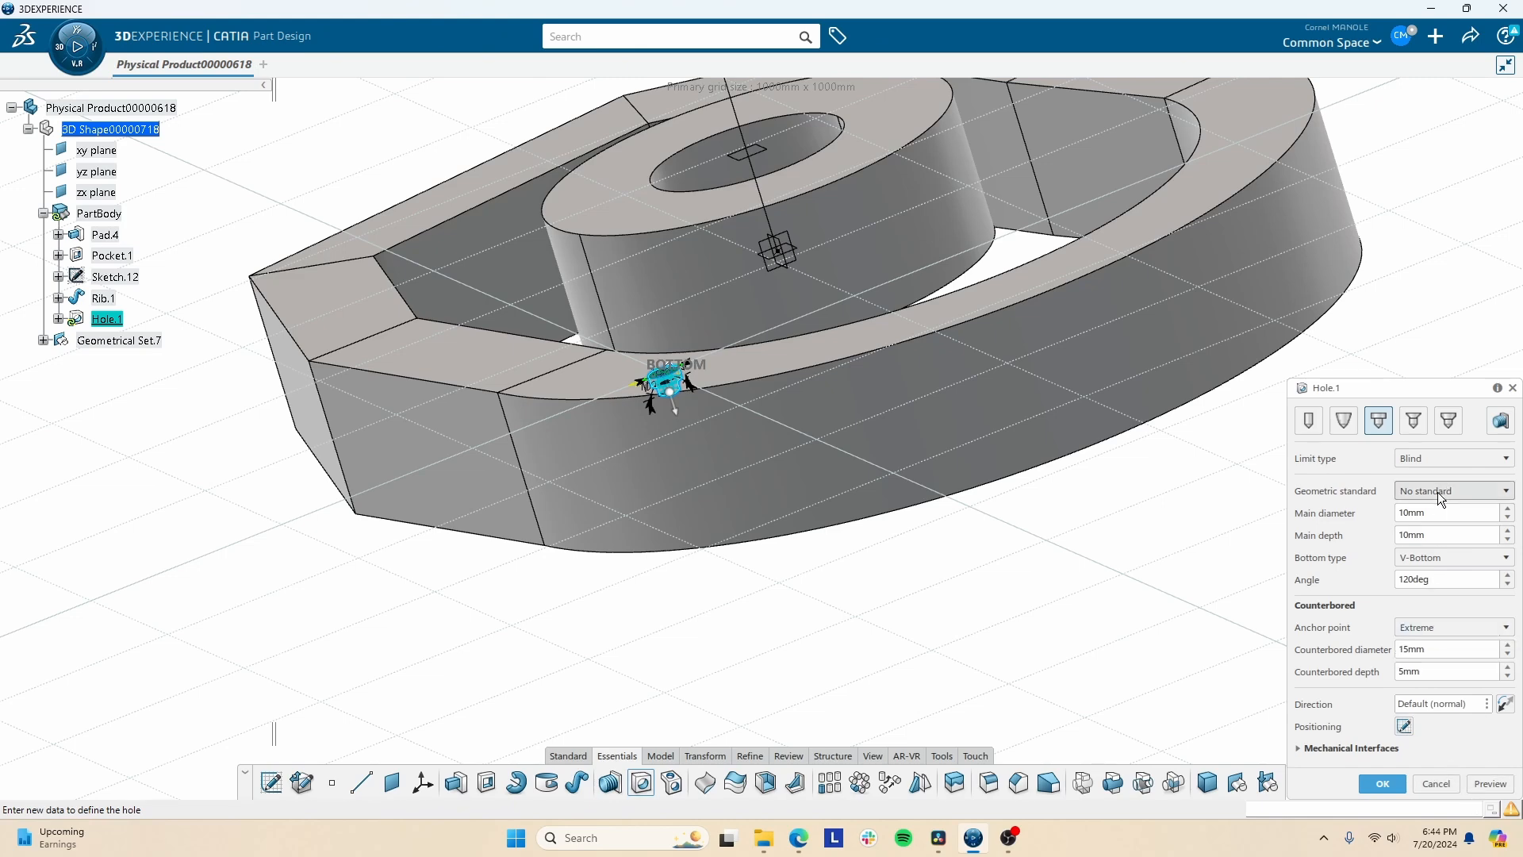
pyautogui.click(1438, 492)
pyautogui.click(1446, 459)
pyautogui.click(1445, 459)
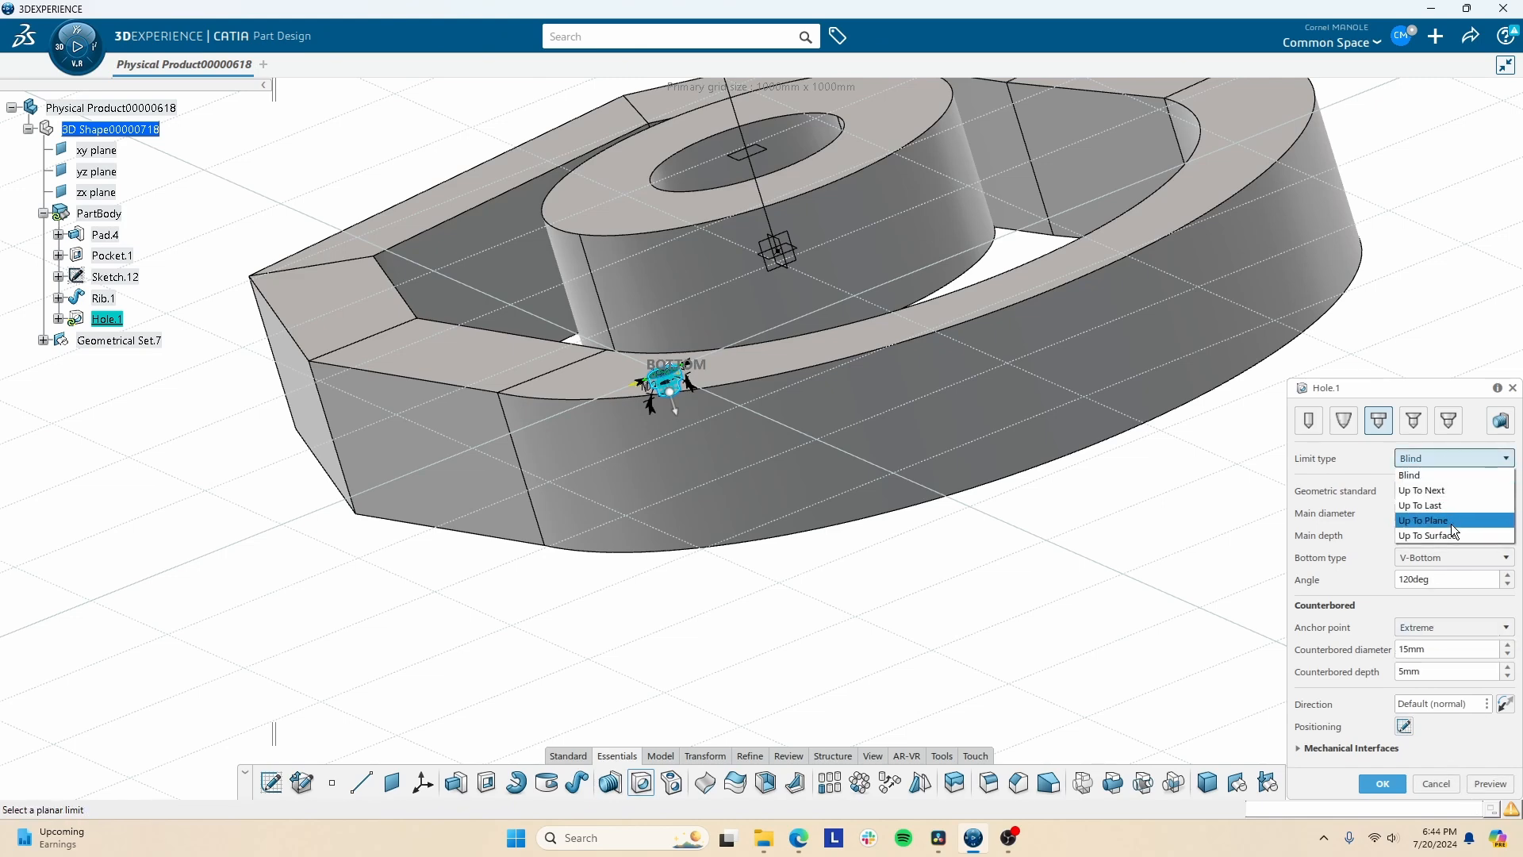
pyautogui.click(1450, 522)
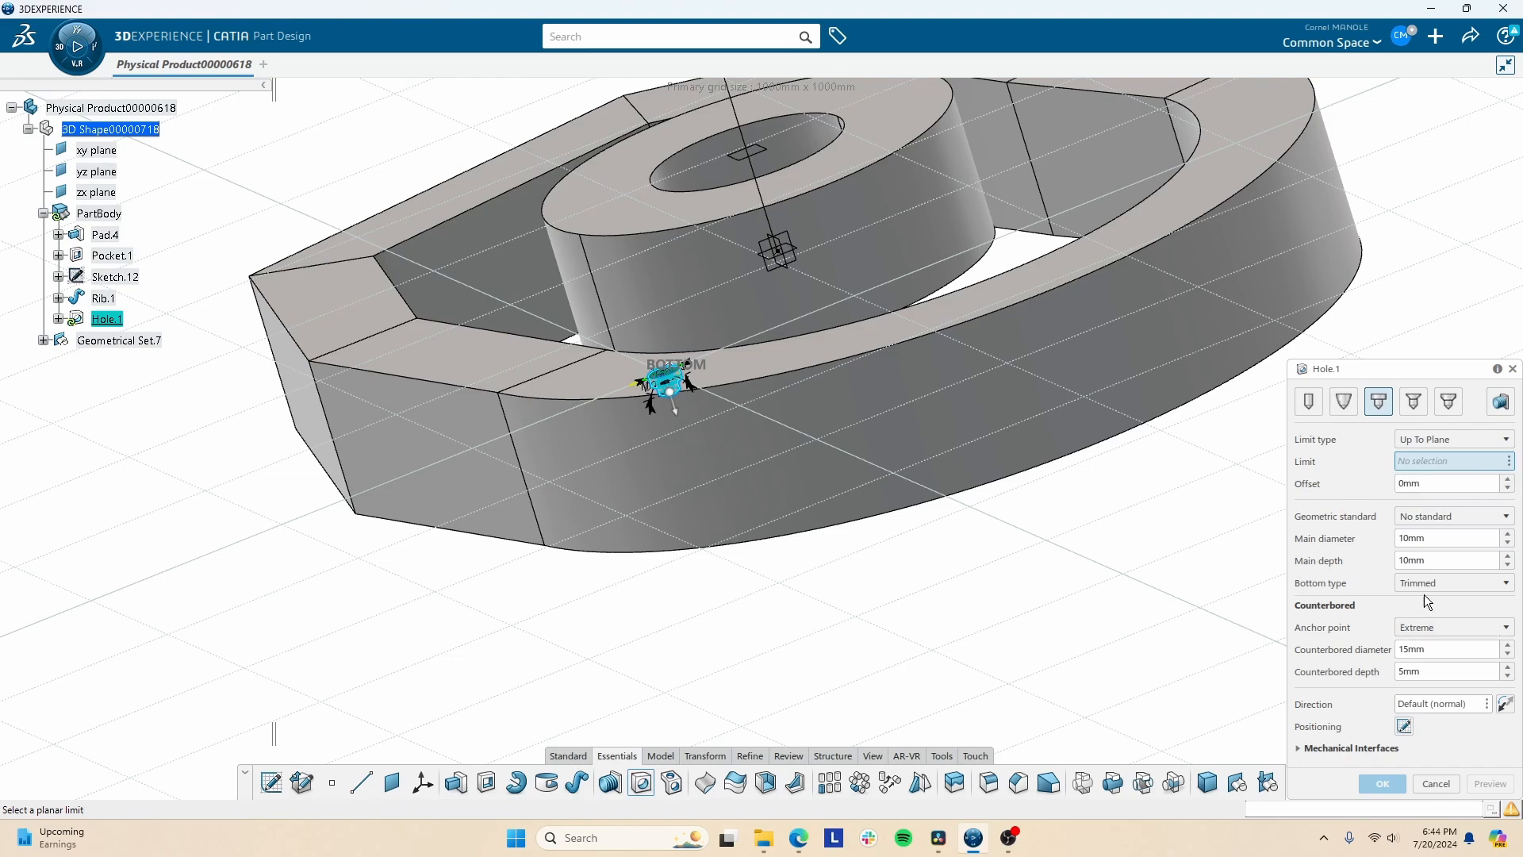
# Set the hole's bottom type to Flat, keeping the counterbore anchor point at Extreme.
pyautogui.click(1437, 625)
pyautogui.click(1438, 625)
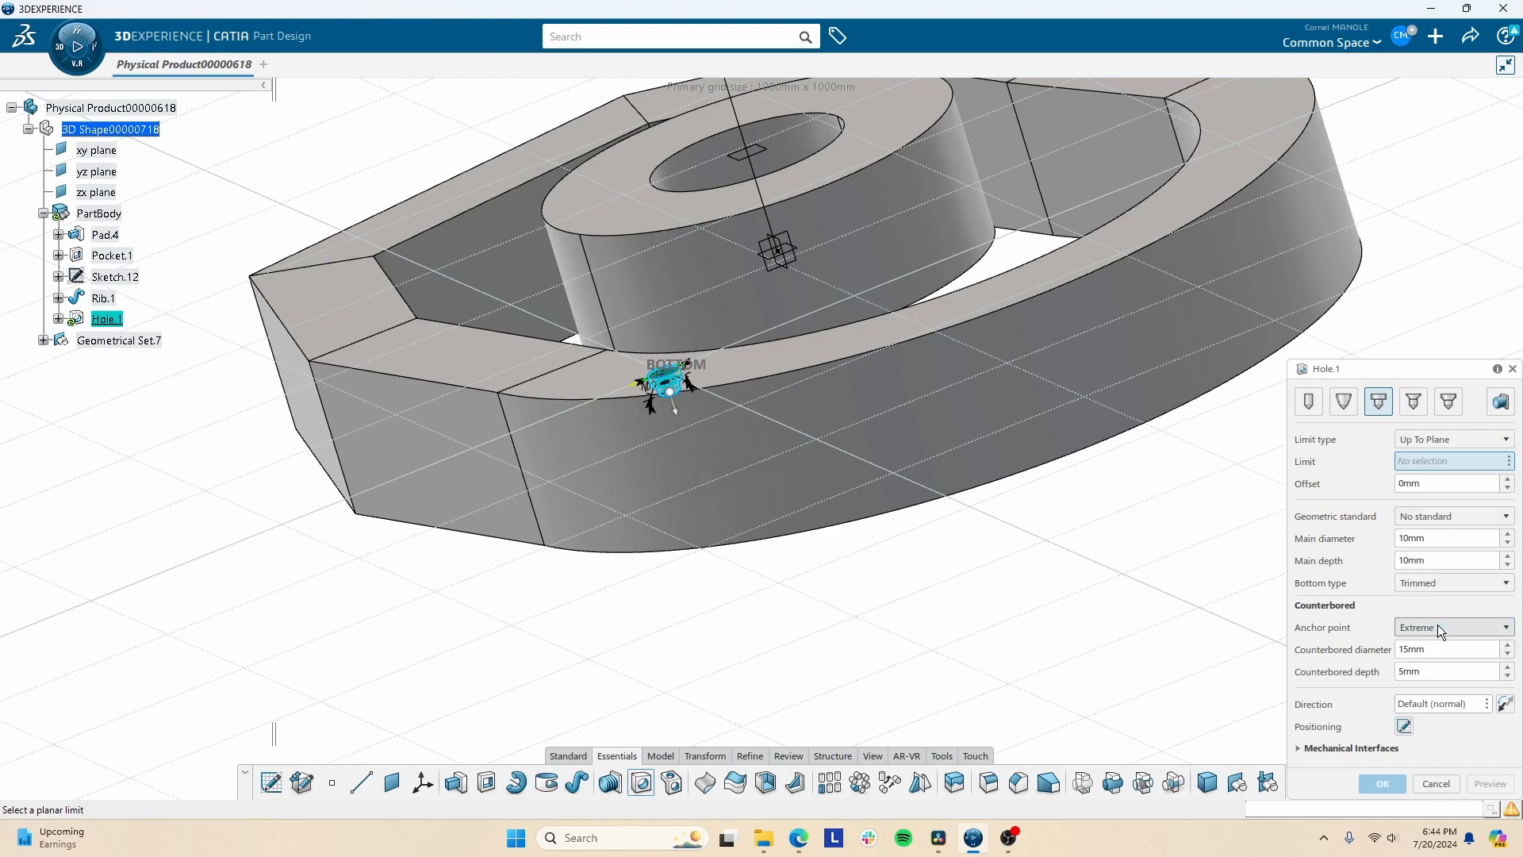
pyautogui.click(1425, 588)
pyautogui.click(1428, 600)
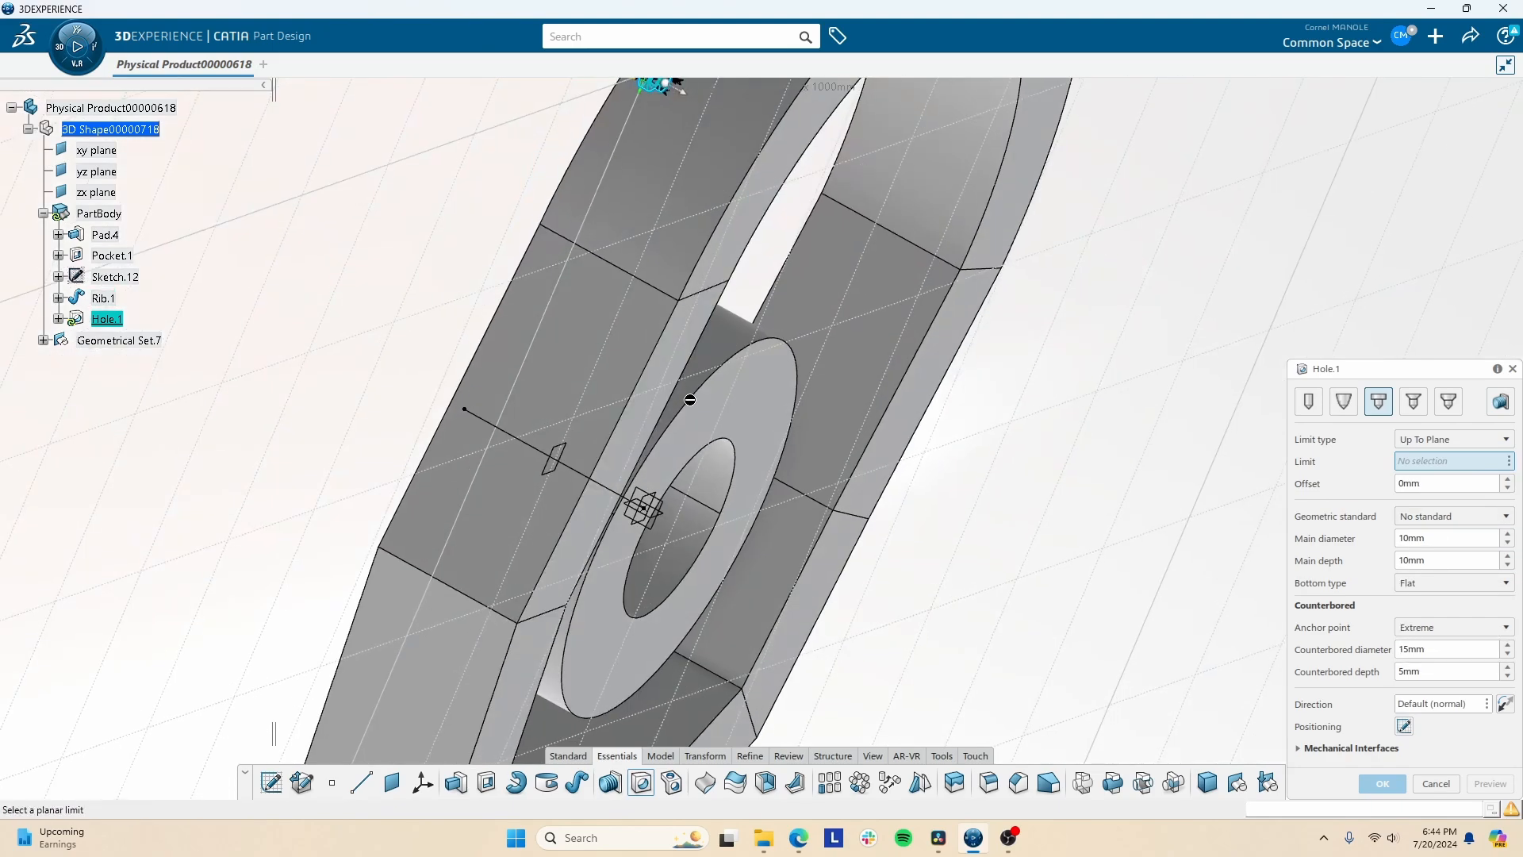
# Choose the rib's flat face on the side opposite the hole as the limit, preview the hole and create it.
pyautogui.click(619, 476)
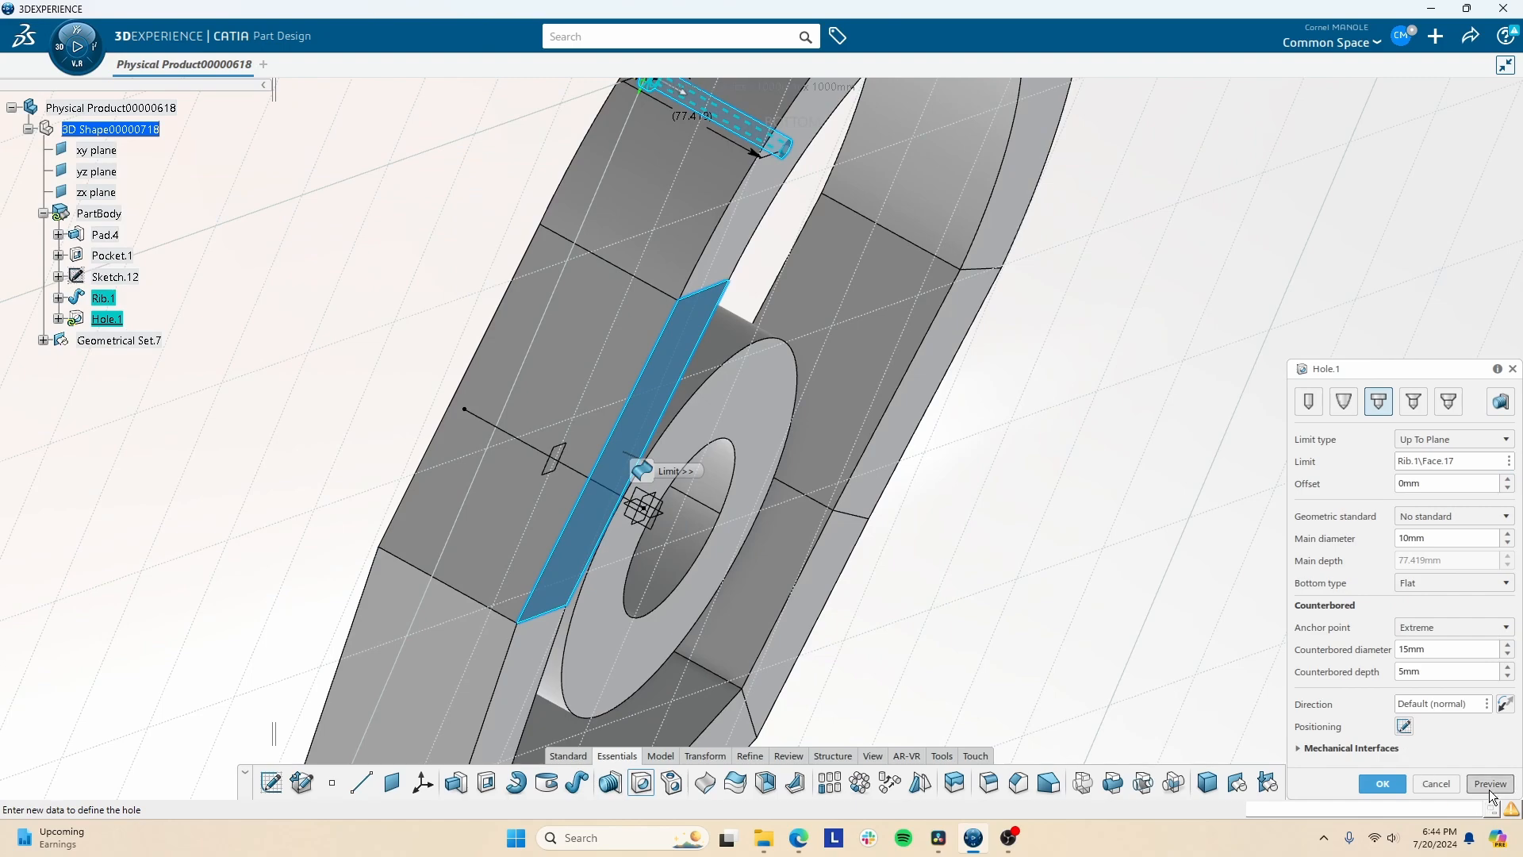
pyautogui.click(1491, 785)
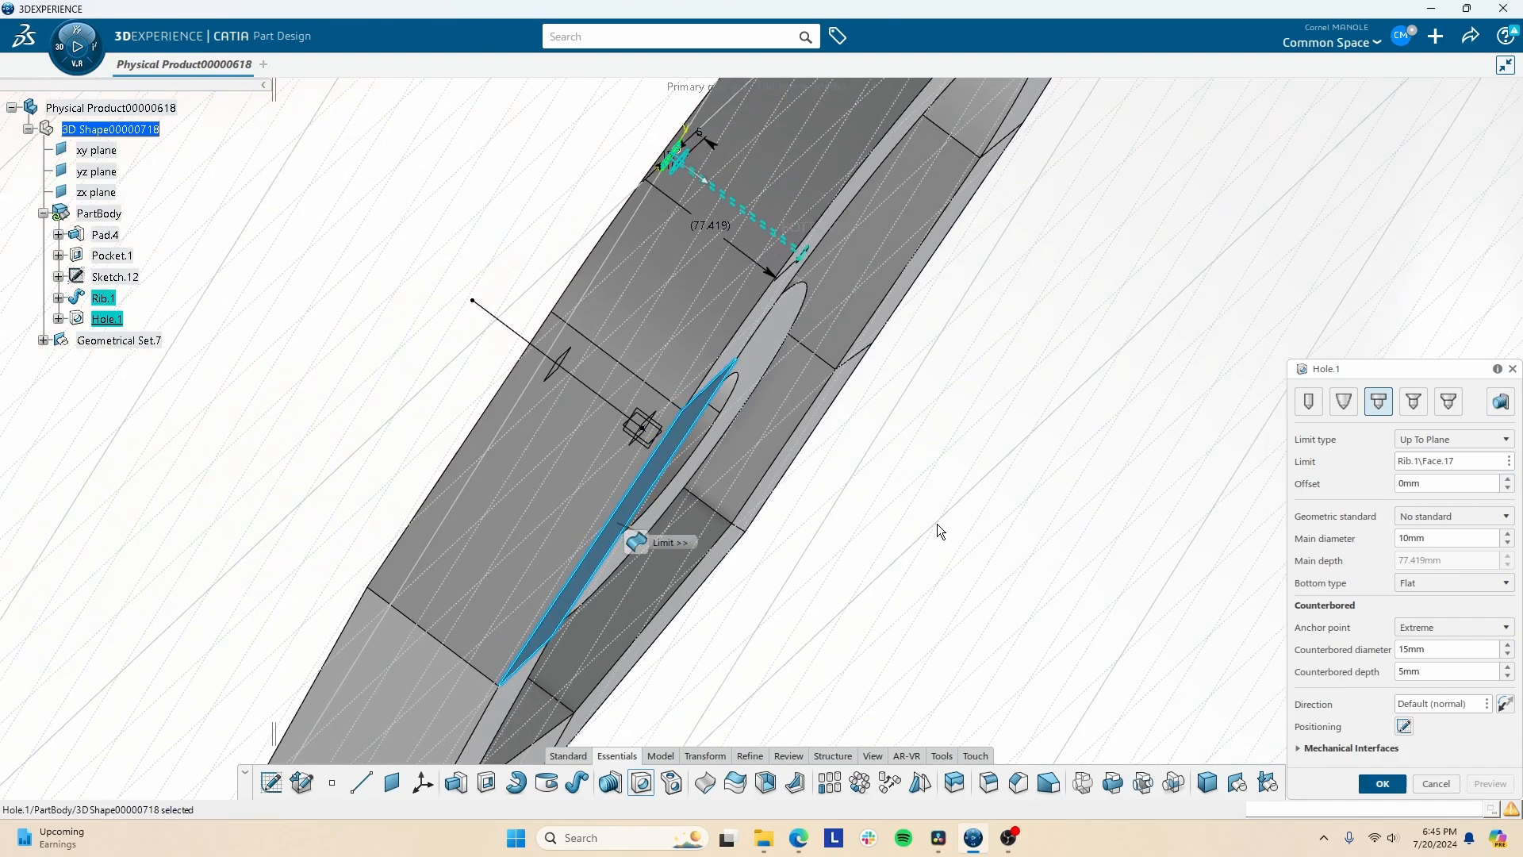
pyautogui.moveTo(781, 327); pyautogui.dragTo(862, 469, button='middle')
pyautogui.click(968, 593)
pyautogui.rightClick(863, 469)
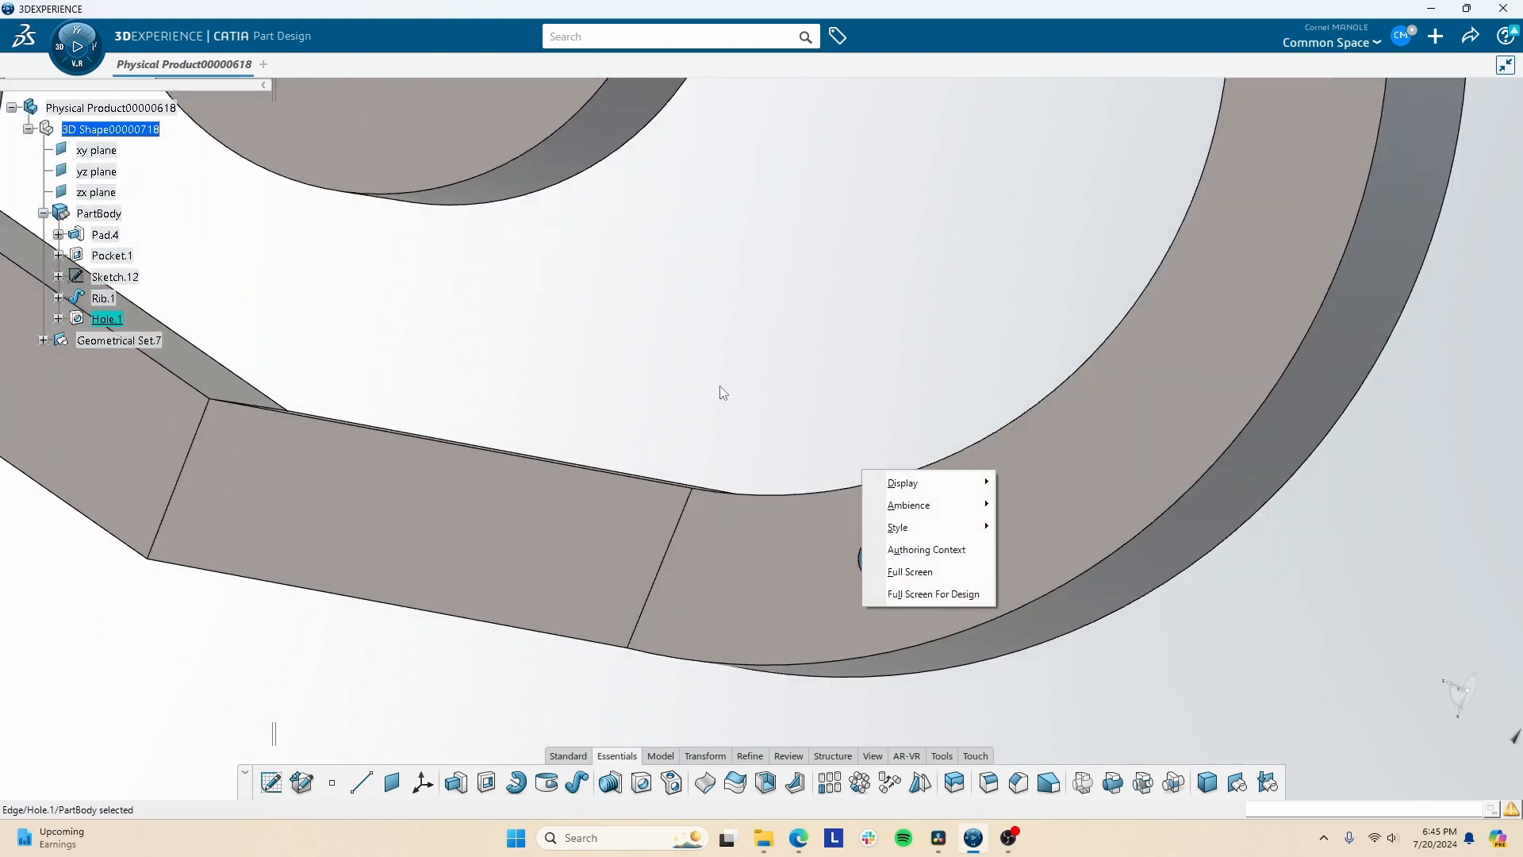
pyautogui.moveTo(688, 346); pyautogui.dragTo(706, 736, button='middle')
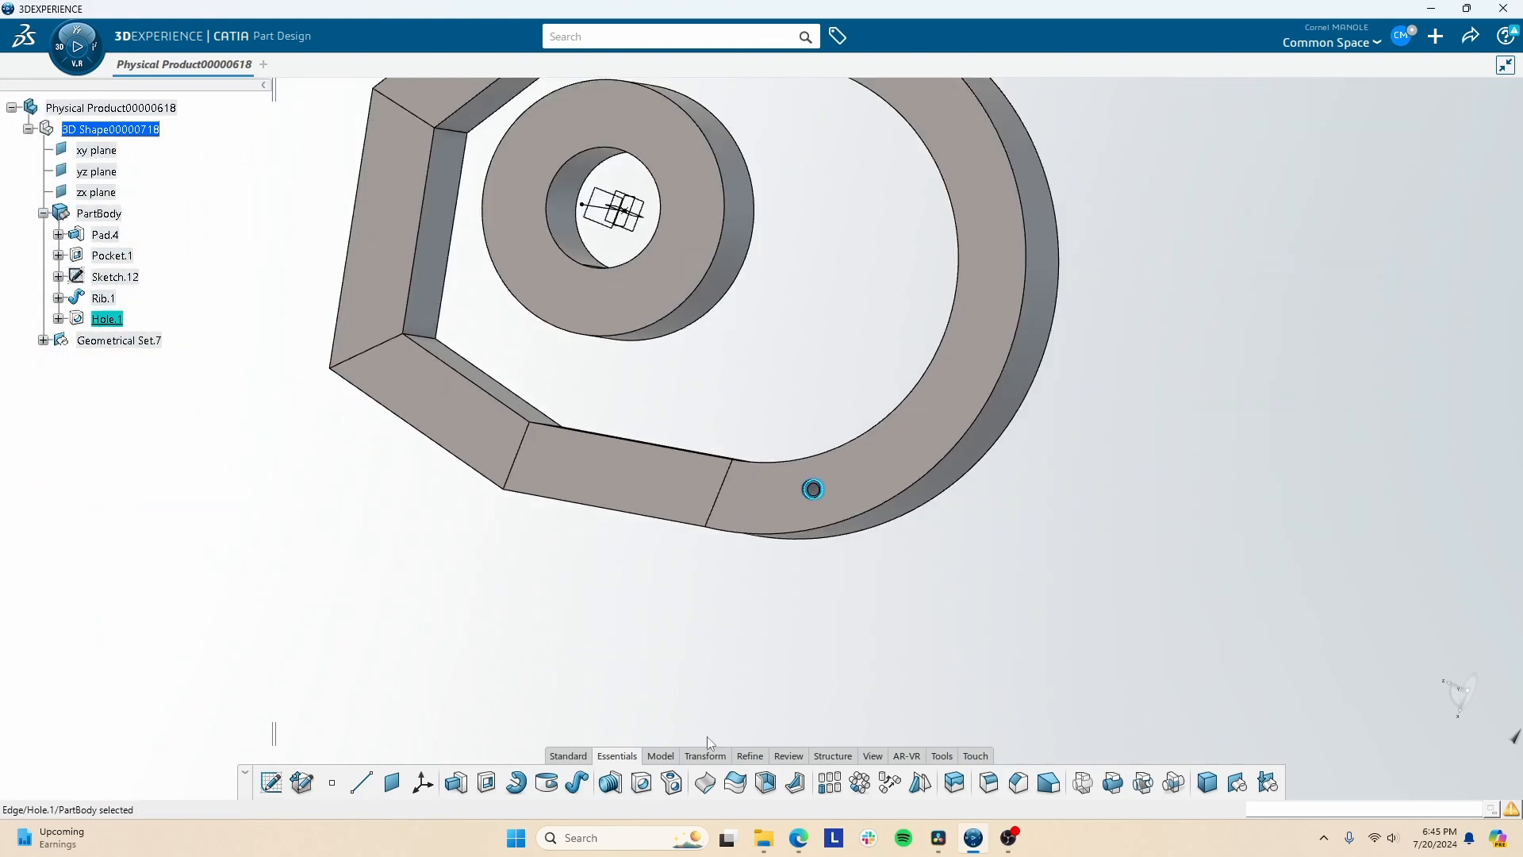
# Edit the hole to add a thread with no standard, and inspect the threaded hole on the rib.
pyautogui.doubleClick(103, 318)
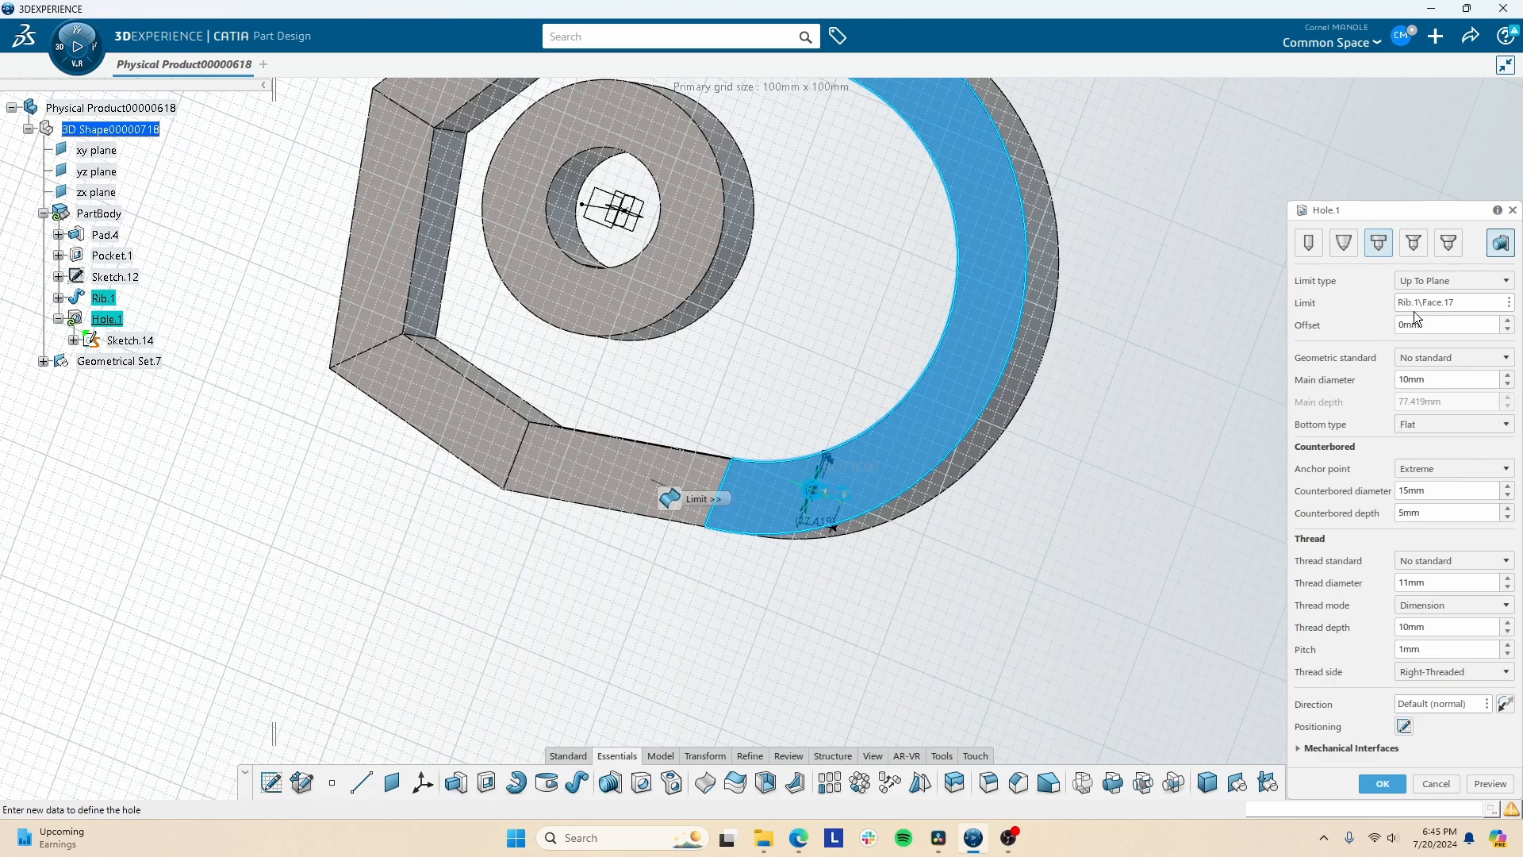
pyautogui.click(1383, 784)
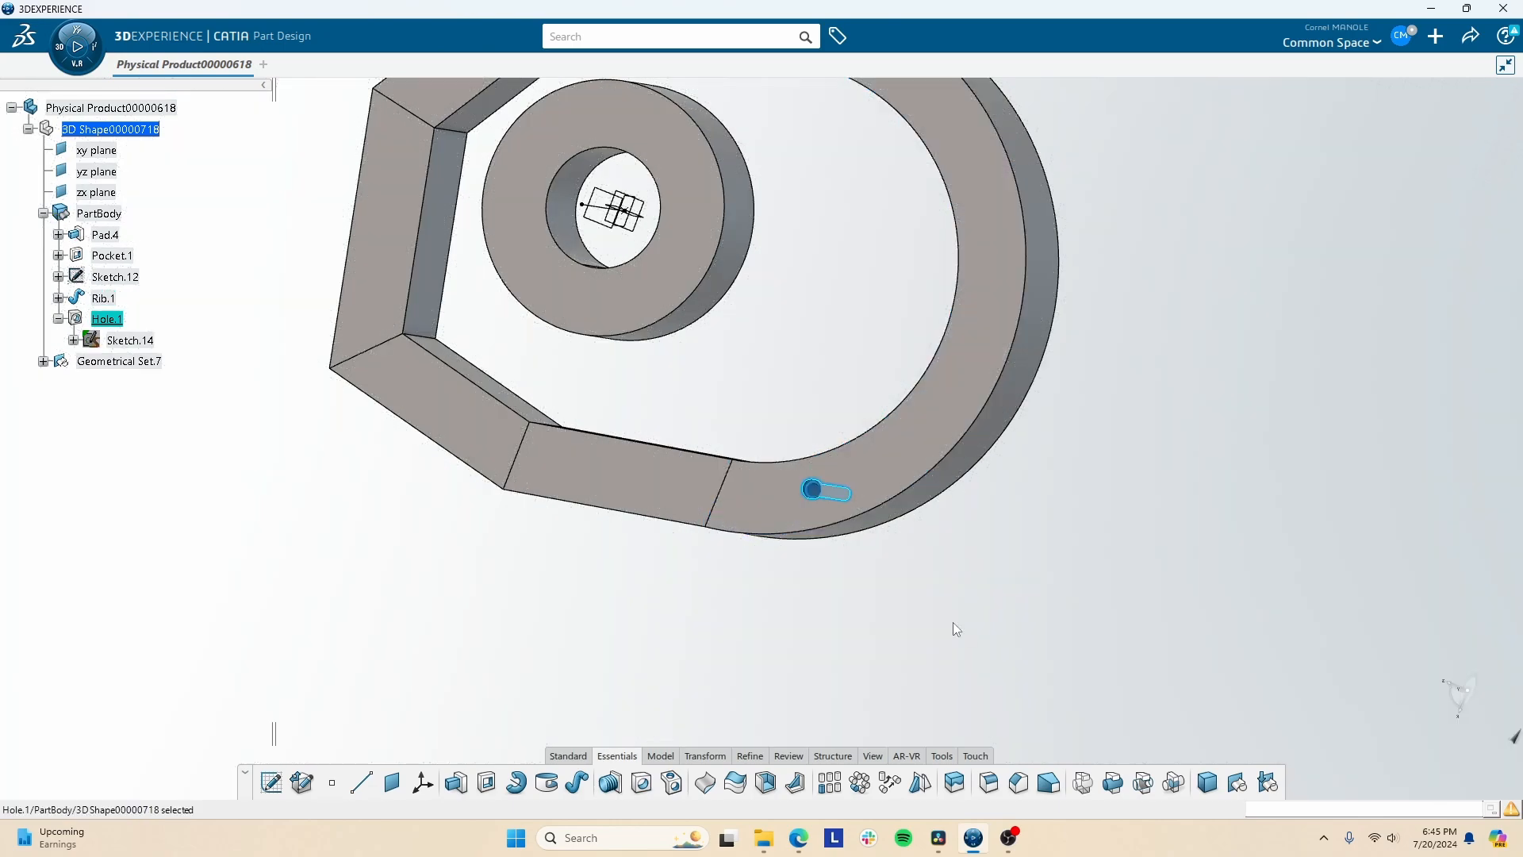
pyautogui.click(954, 622)
pyautogui.moveTo(828, 510); pyautogui.dragTo(769, 453, button='middle')
pyautogui.click(749, 342)
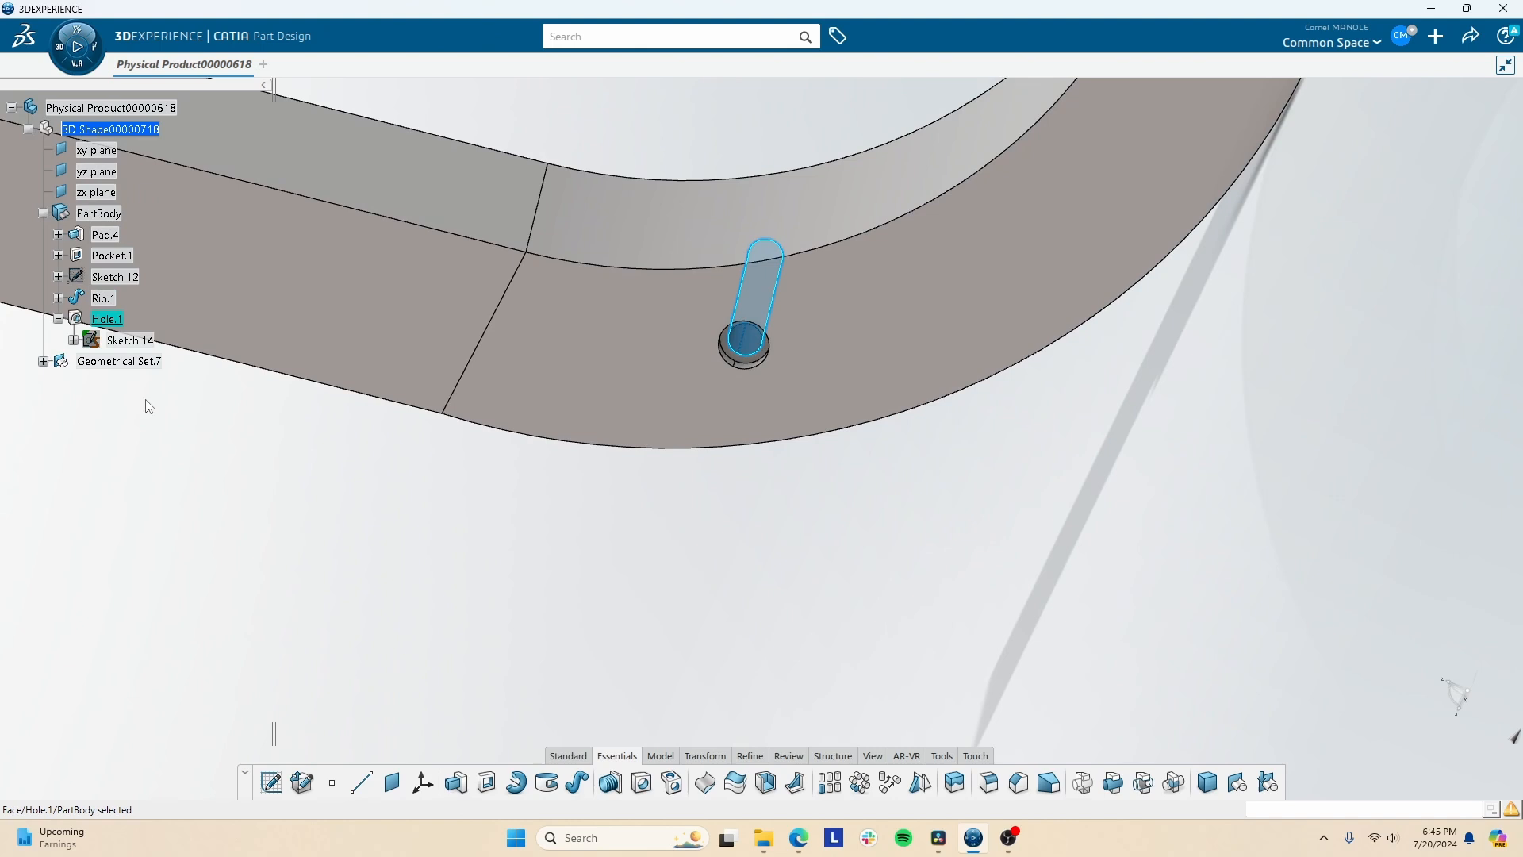
pyautogui.click(73, 340)
pyautogui.click(73, 340)
# Change the hole's thread standard to Metric Thin Pitch, accept the standard's diameters and apply the edit.
pyautogui.doubleClick(111, 319)
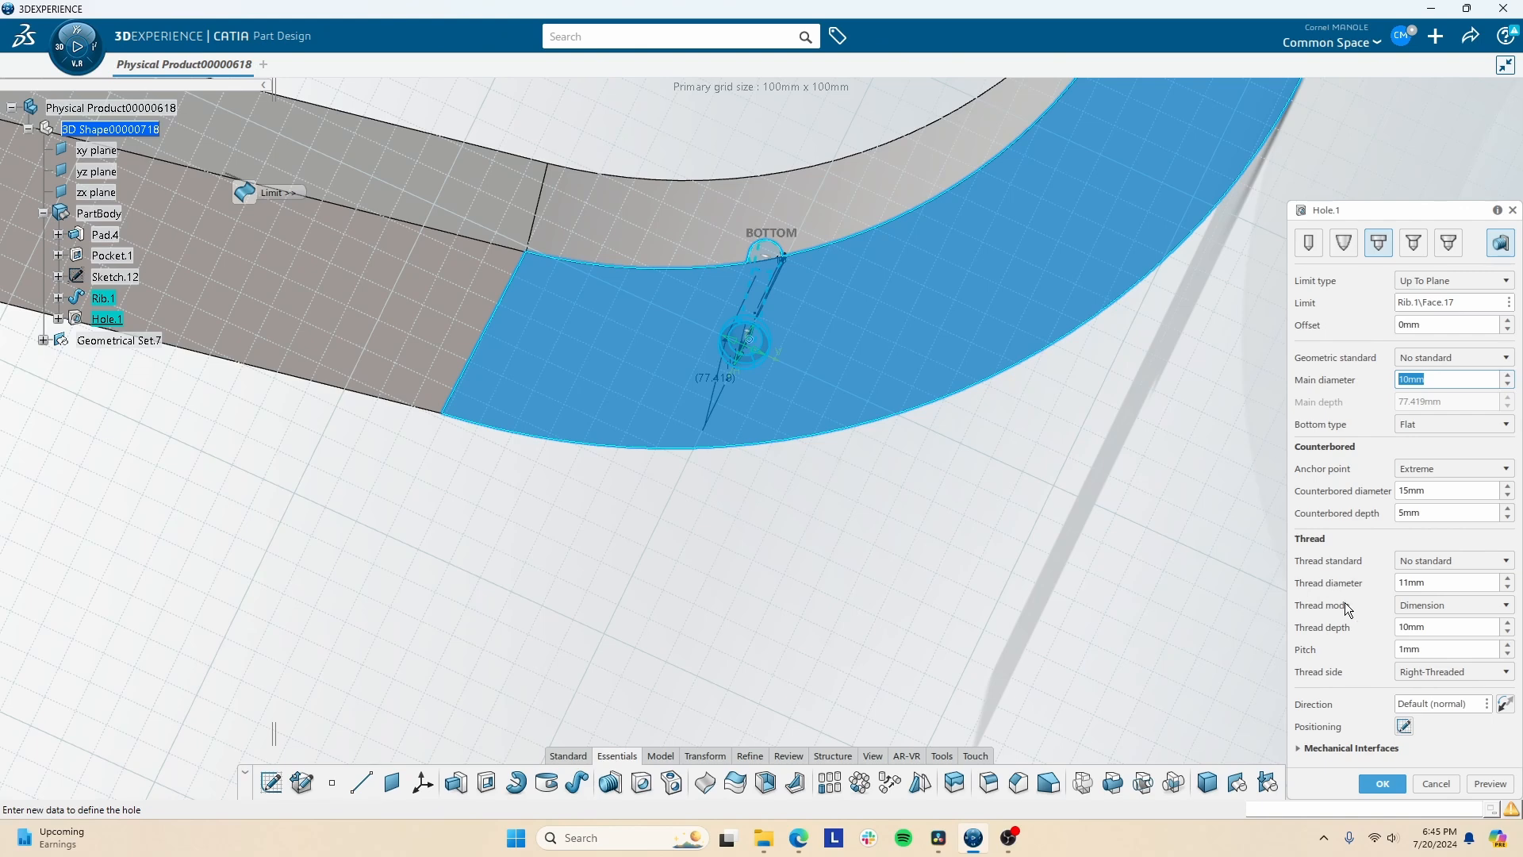
pyautogui.click(1444, 559)
pyautogui.click(1449, 582)
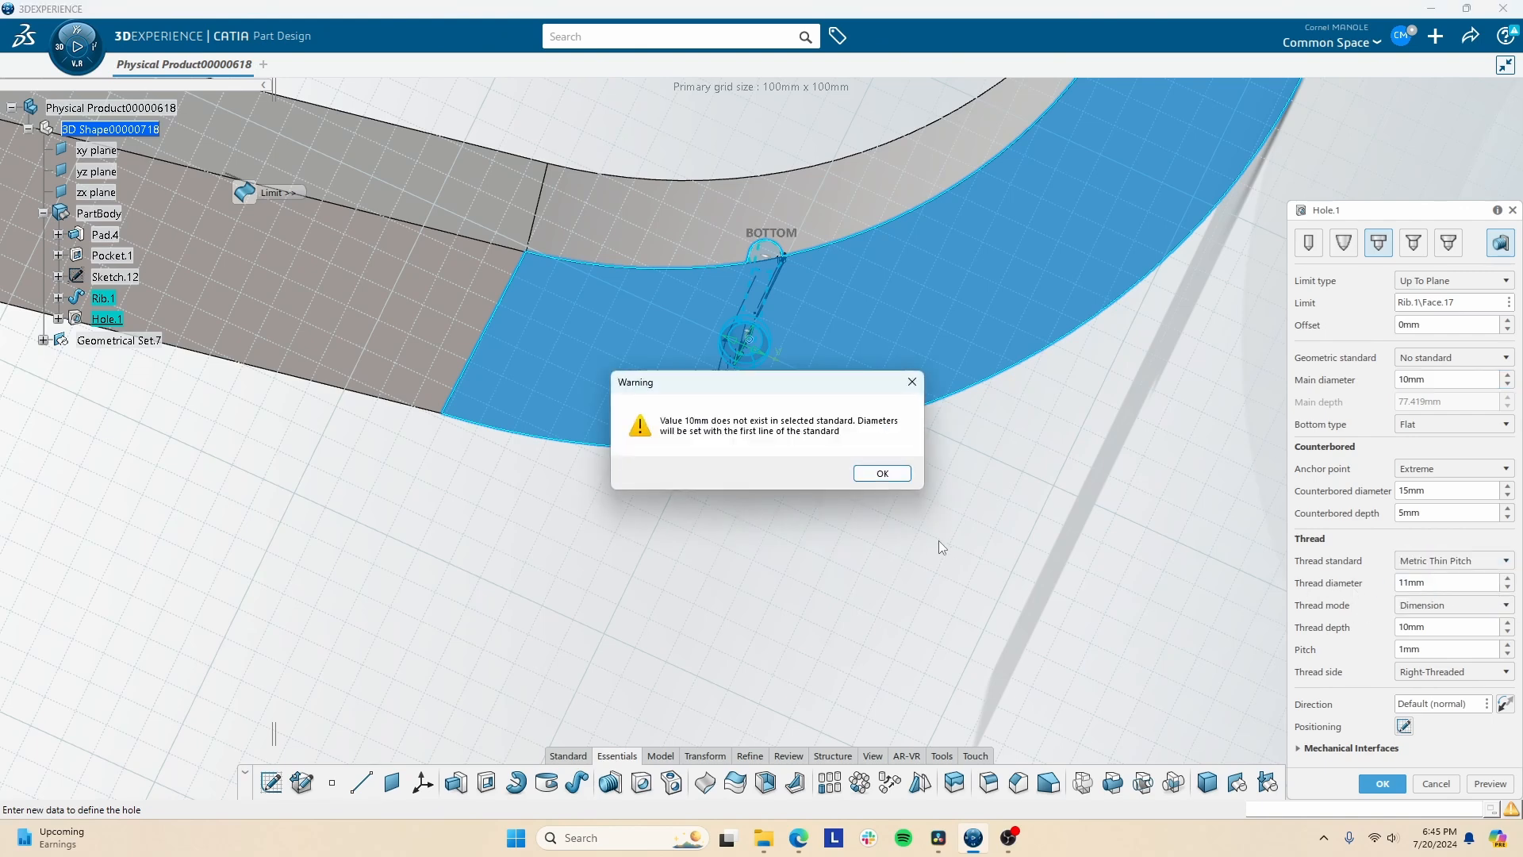
pyautogui.click(891, 479)
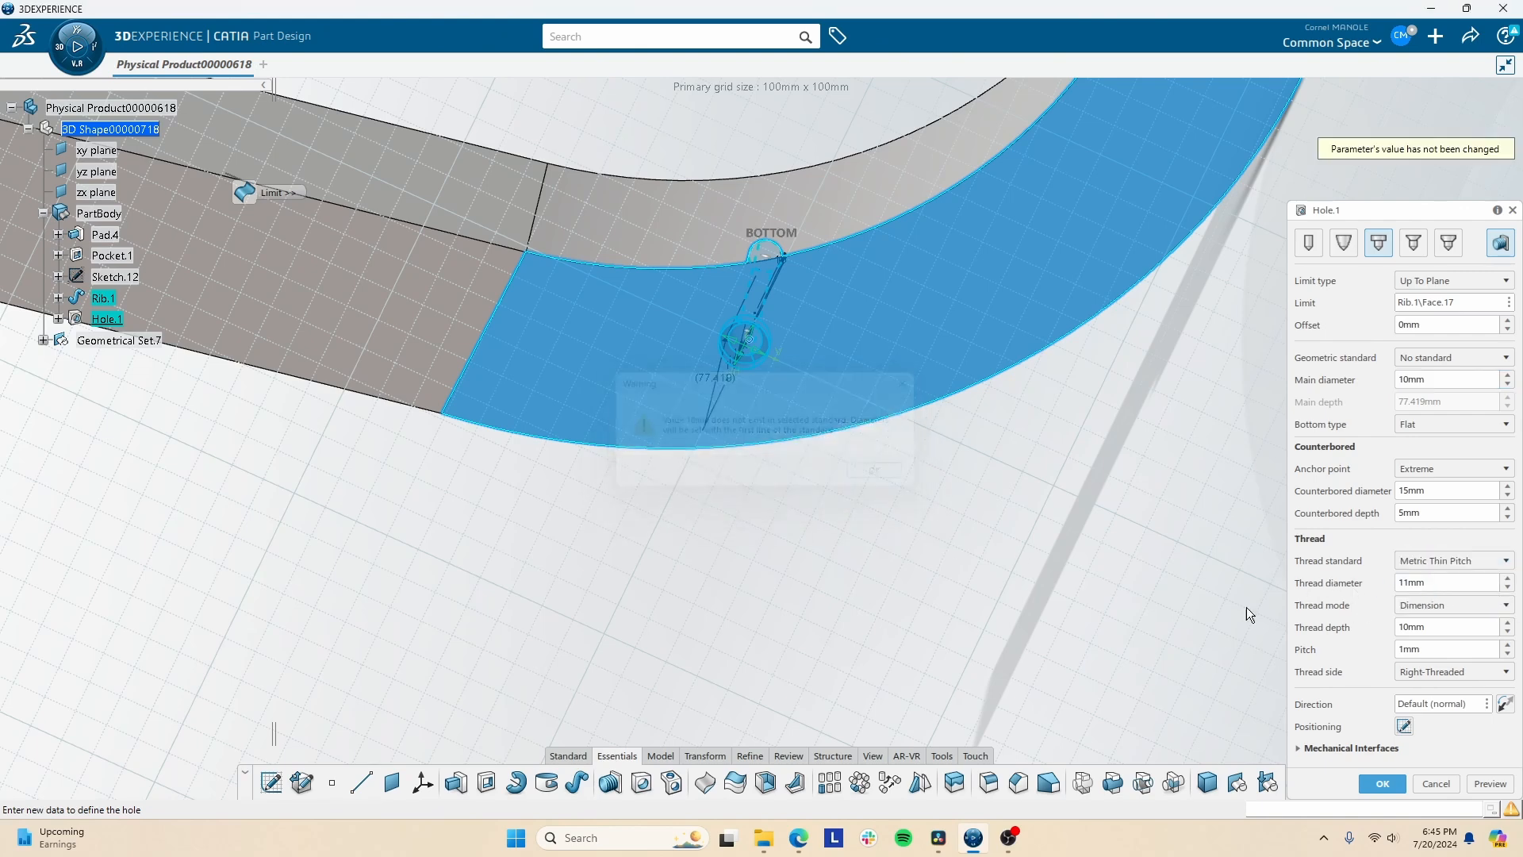
pyautogui.click(1415, 561)
pyautogui.click(1423, 562)
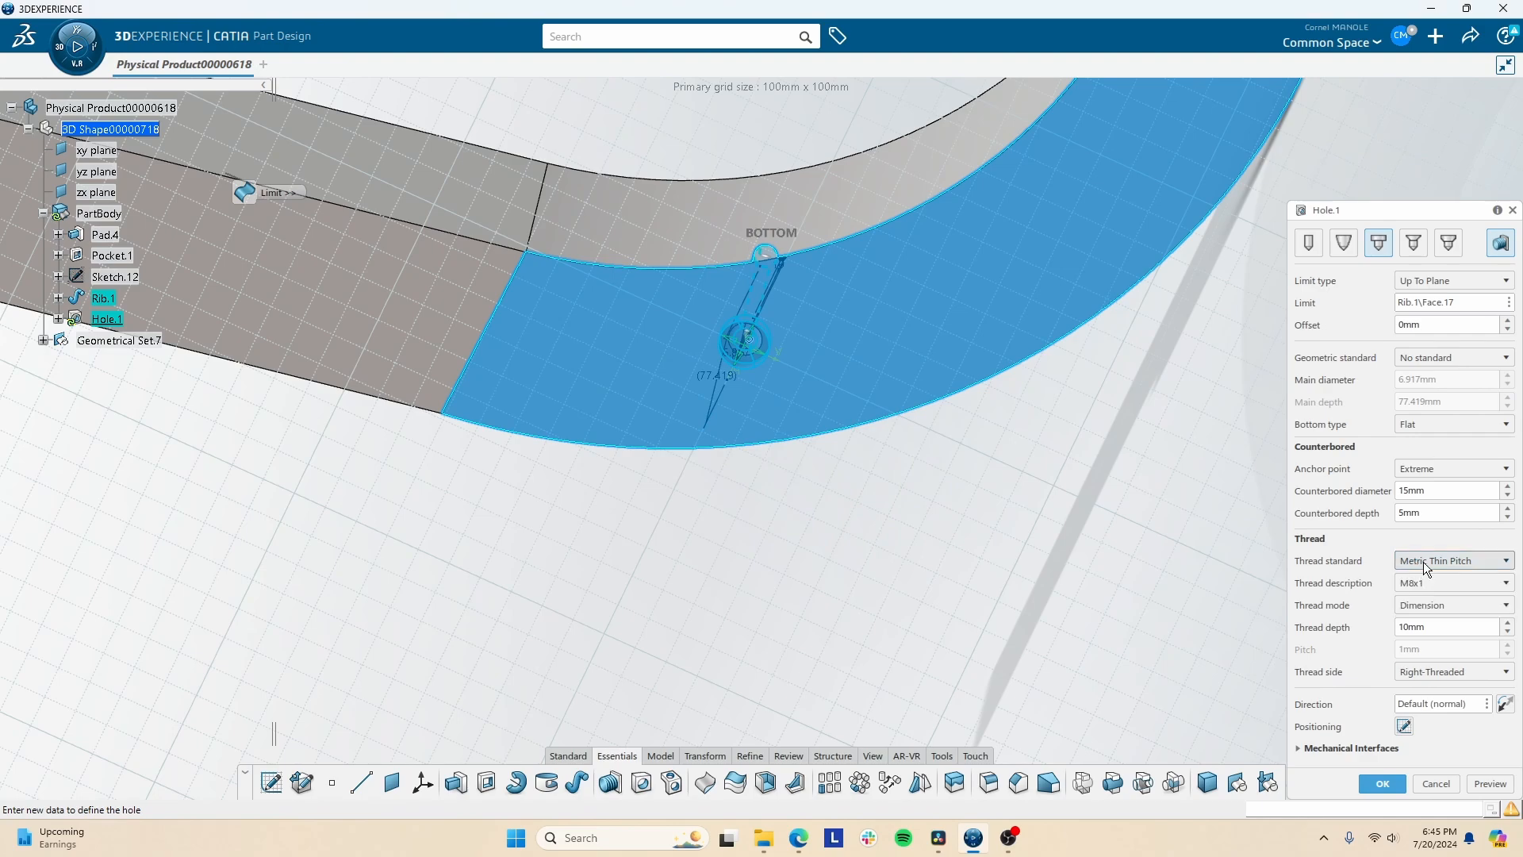
pyautogui.click(1382, 784)
pyautogui.click(821, 483)
pyautogui.moveTo(706, 350); pyautogui.dragTo(706, 214, button='middle')
pyautogui.moveTo(762, 408); pyautogui.dragTo(764, 375, button='middle')
pyautogui.moveTo(820, 636); pyautogui.dragTo(706, 496, button='middle')
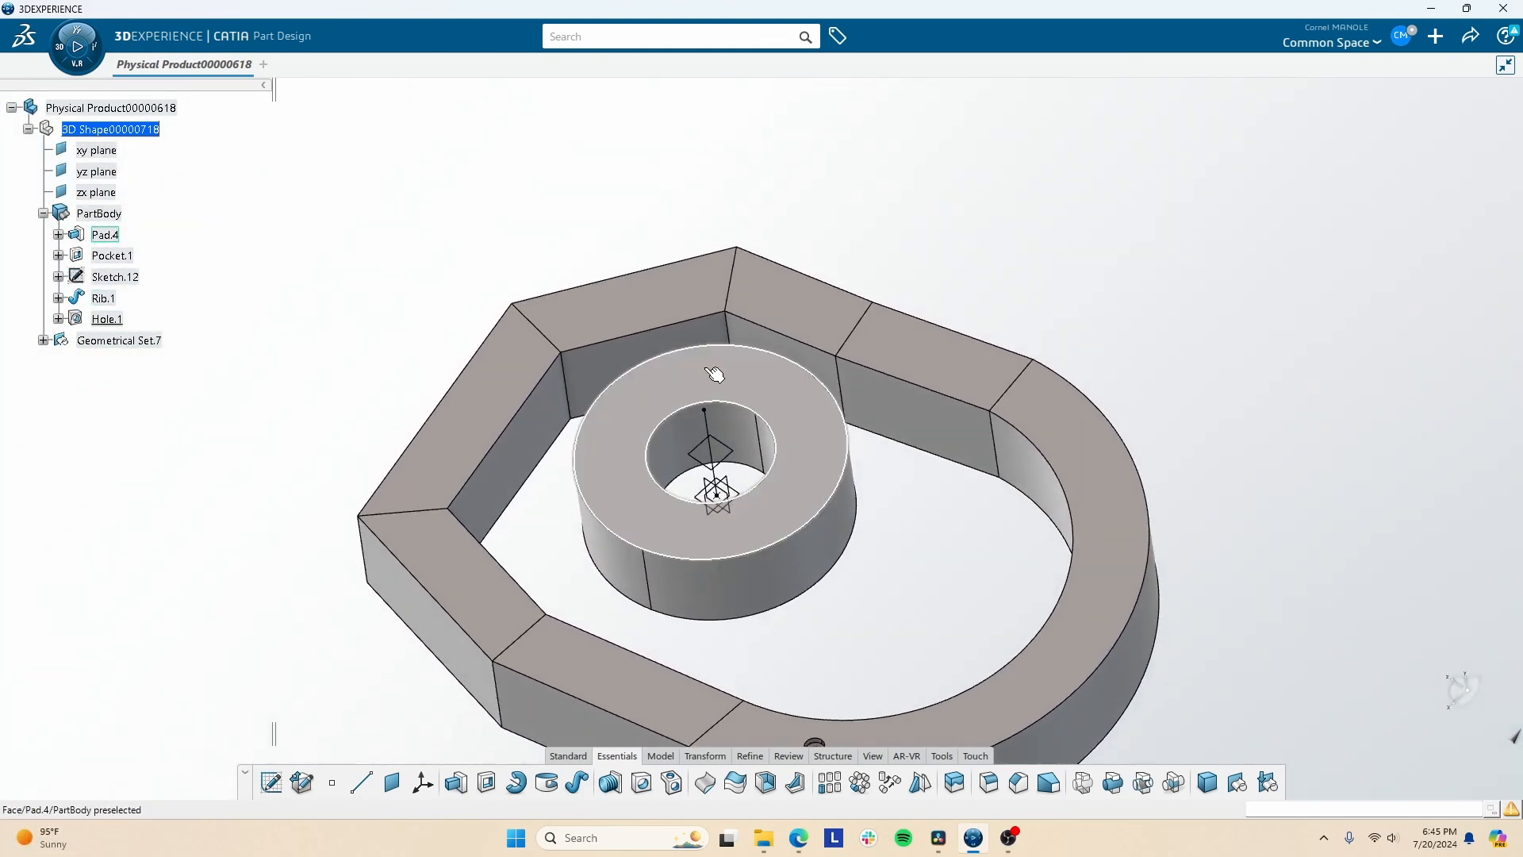